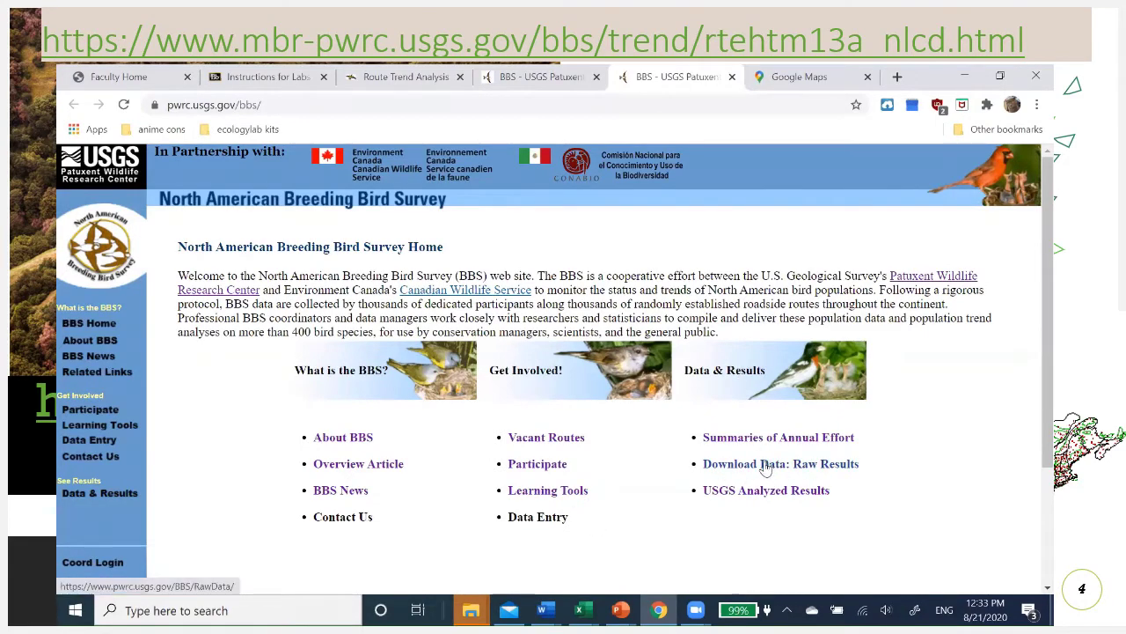
# Step: Open the Species Totals for a Route query in the Online Retrieval System for the survey's raw results
pyautogui.click(763, 466)
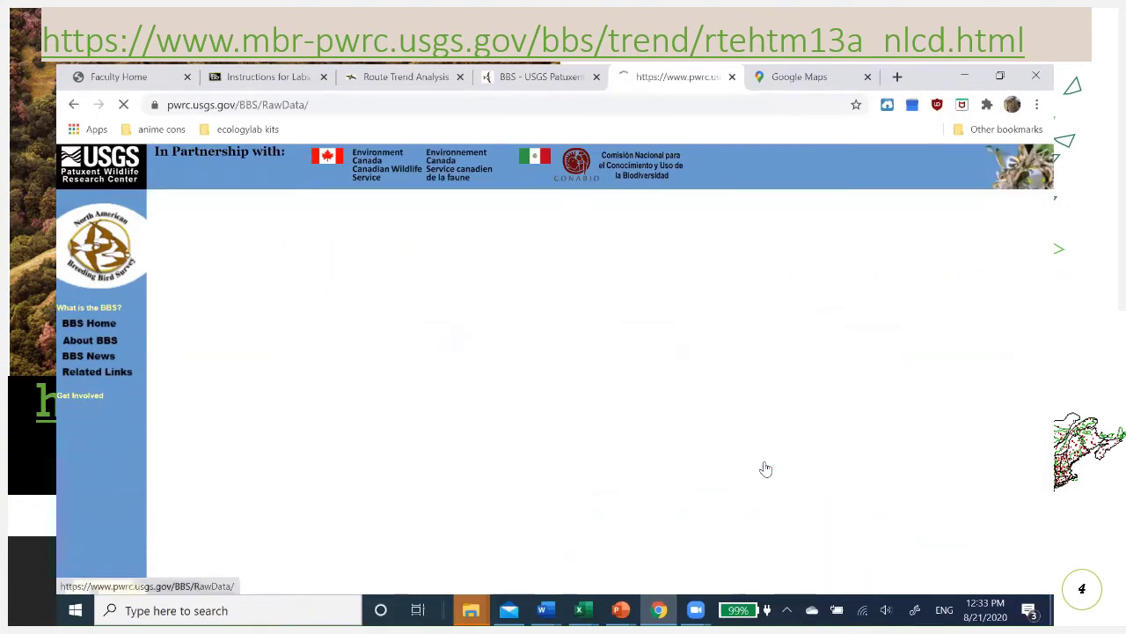
pyautogui.scroll(-4, 625, 308)
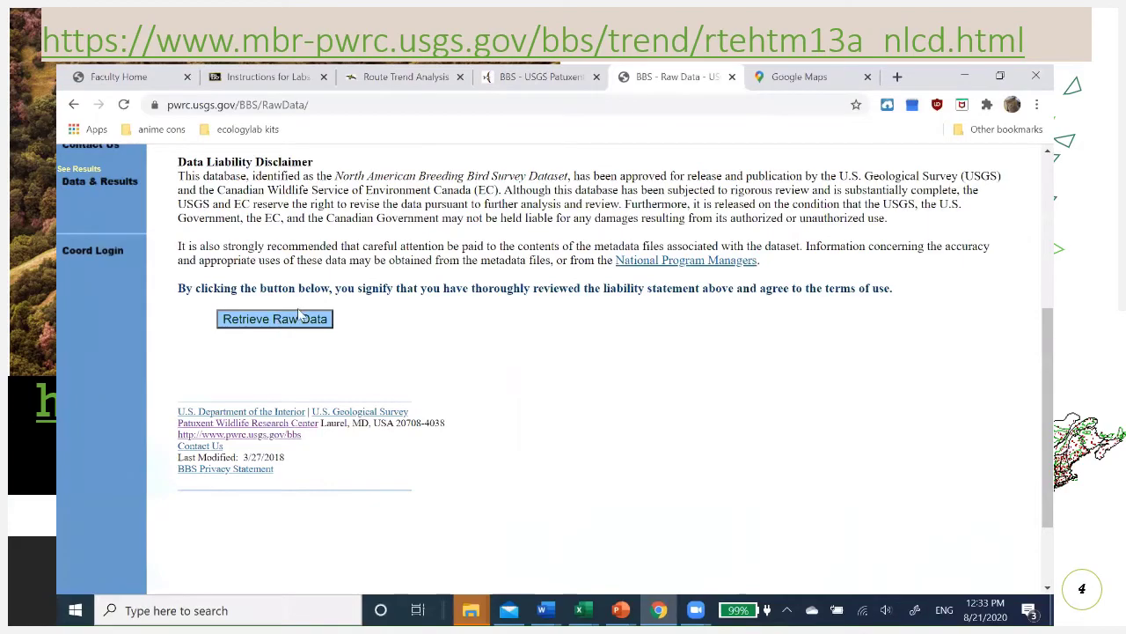
pyautogui.scroll(4, 528, 317)
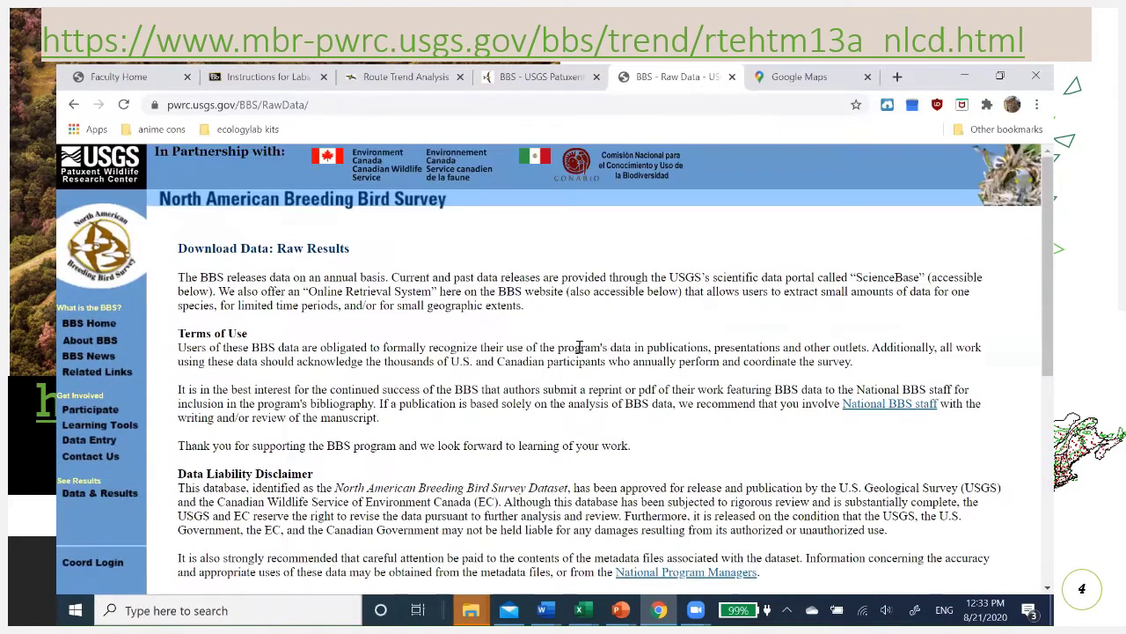
pyautogui.scroll(-4, 579, 346)
pyautogui.click(281, 402)
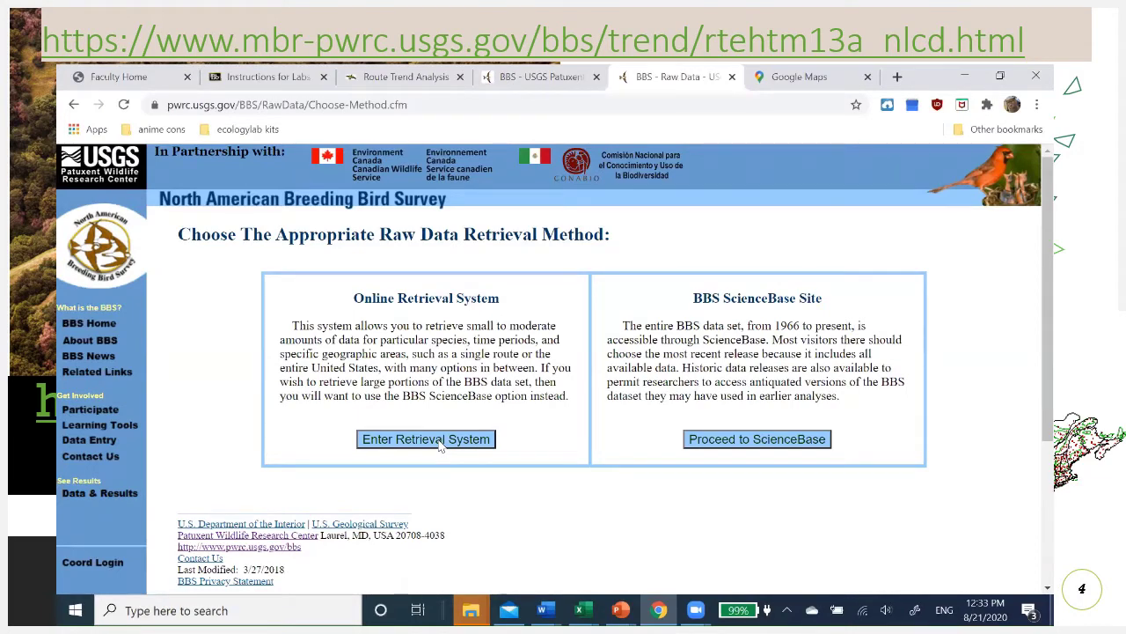
pyautogui.click(441, 446)
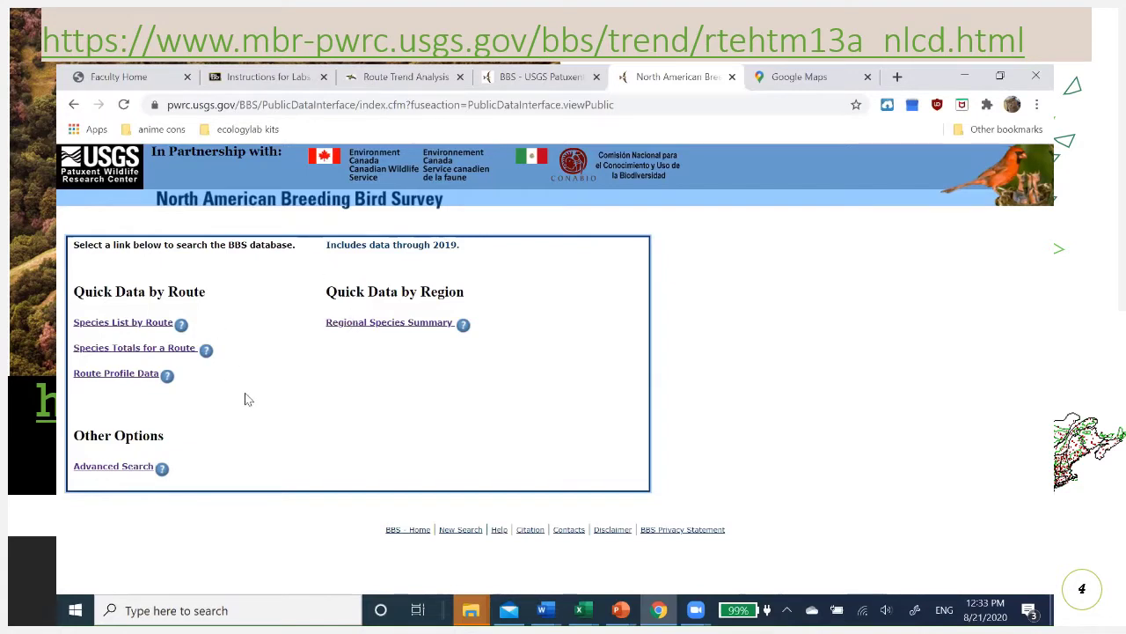
pyautogui.click(130, 350)
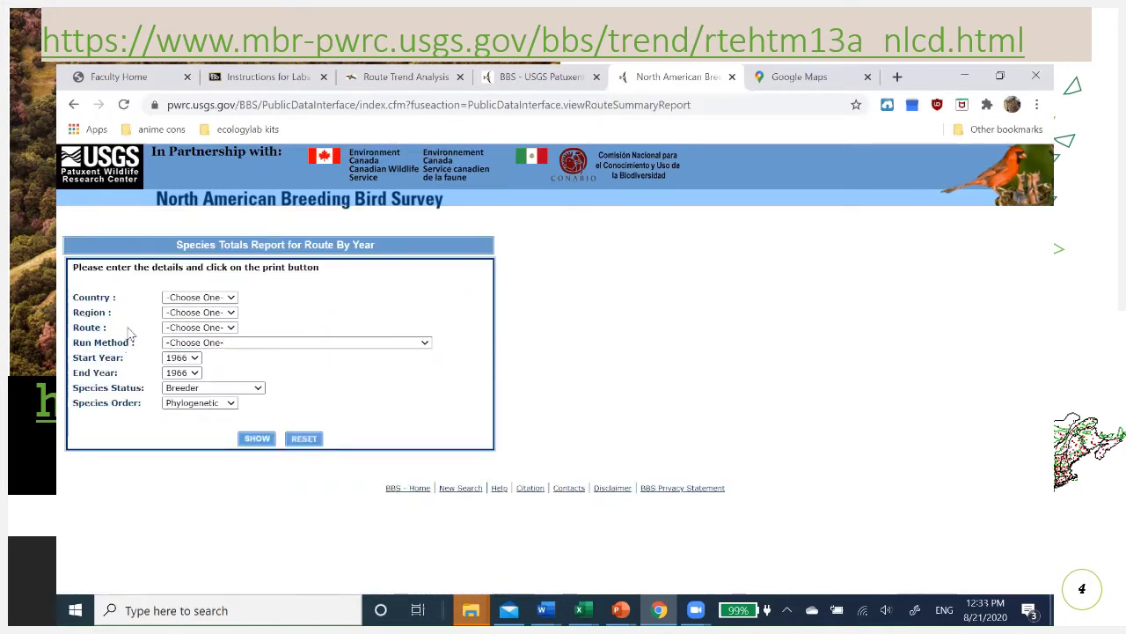
# Step: Set the report's country to United States and its region to New Jersey #59
pyautogui.click(230, 297)
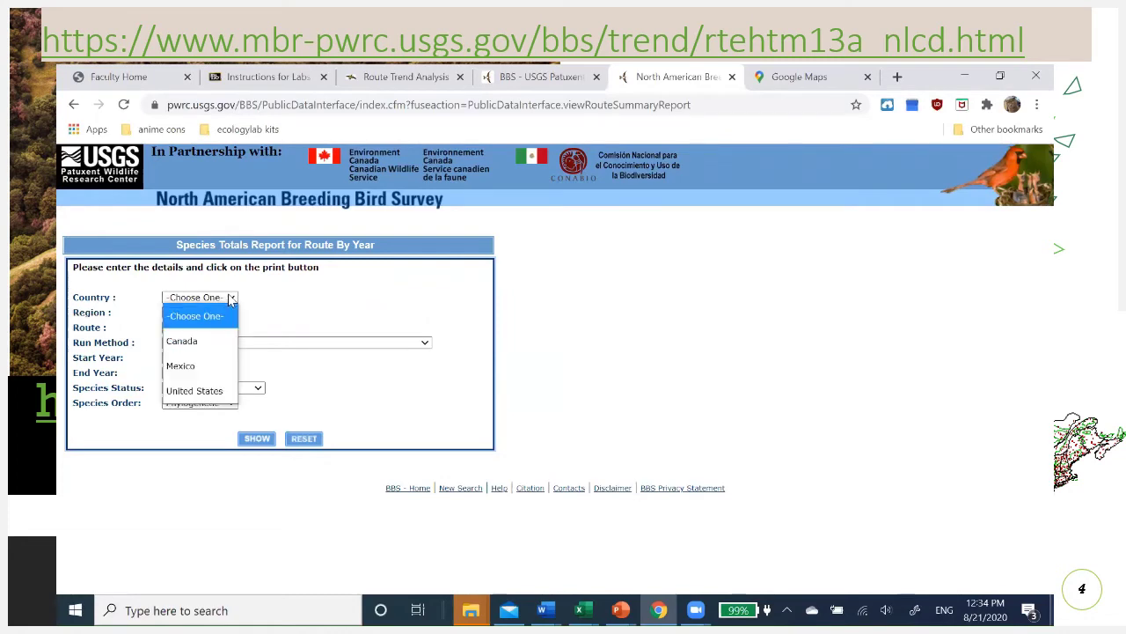
pyautogui.click(195, 390)
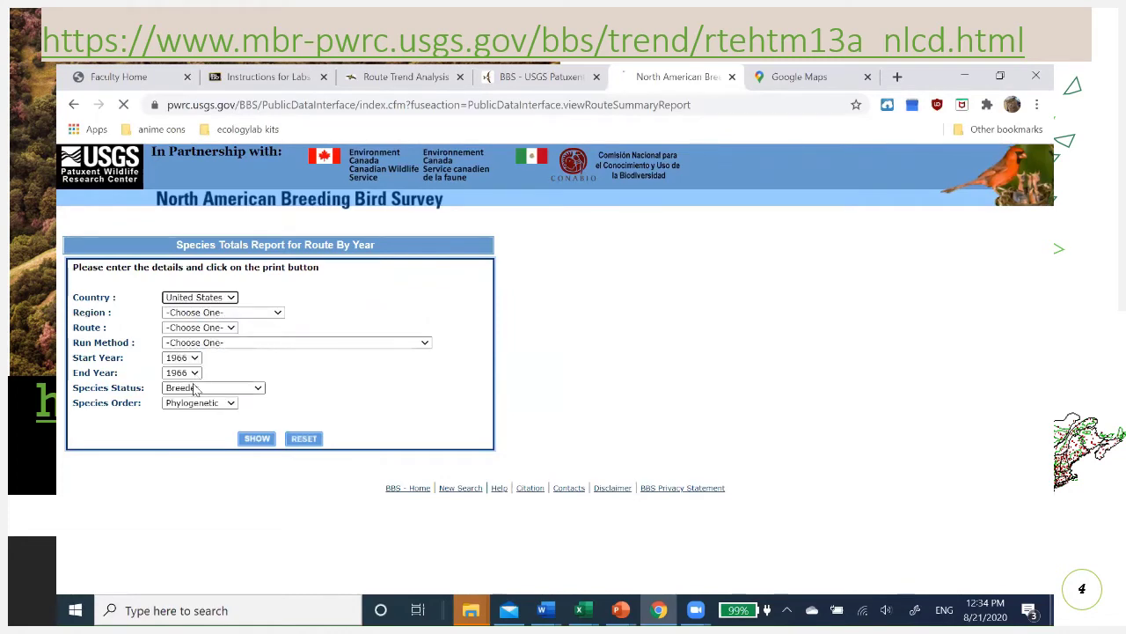
pyautogui.click(236, 314)
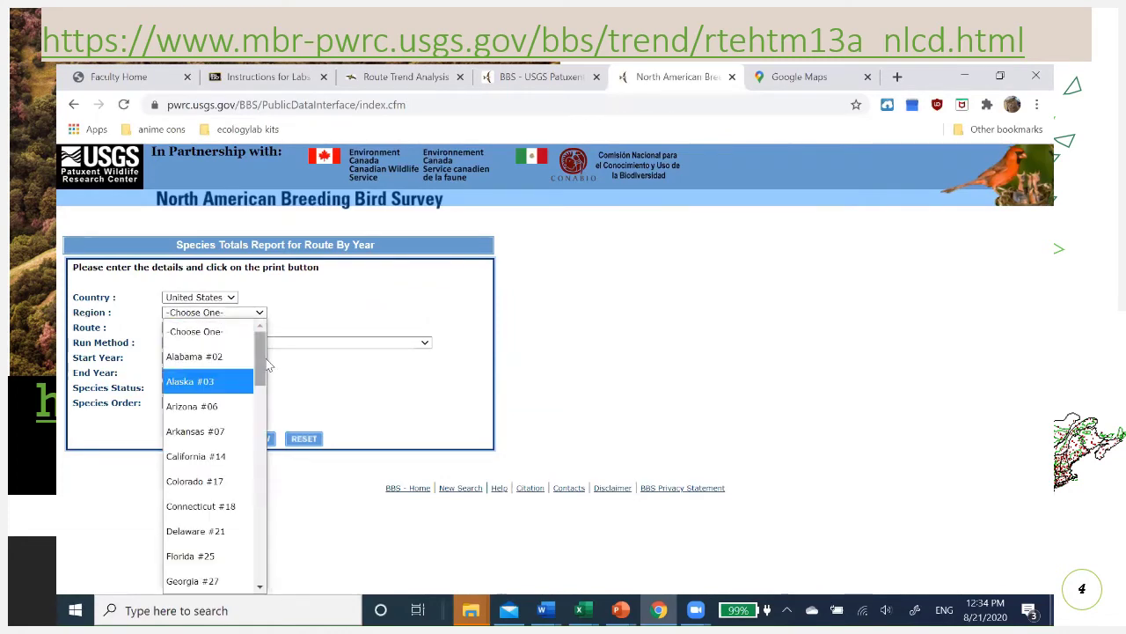
pyautogui.scroll(-8, 222, 433)
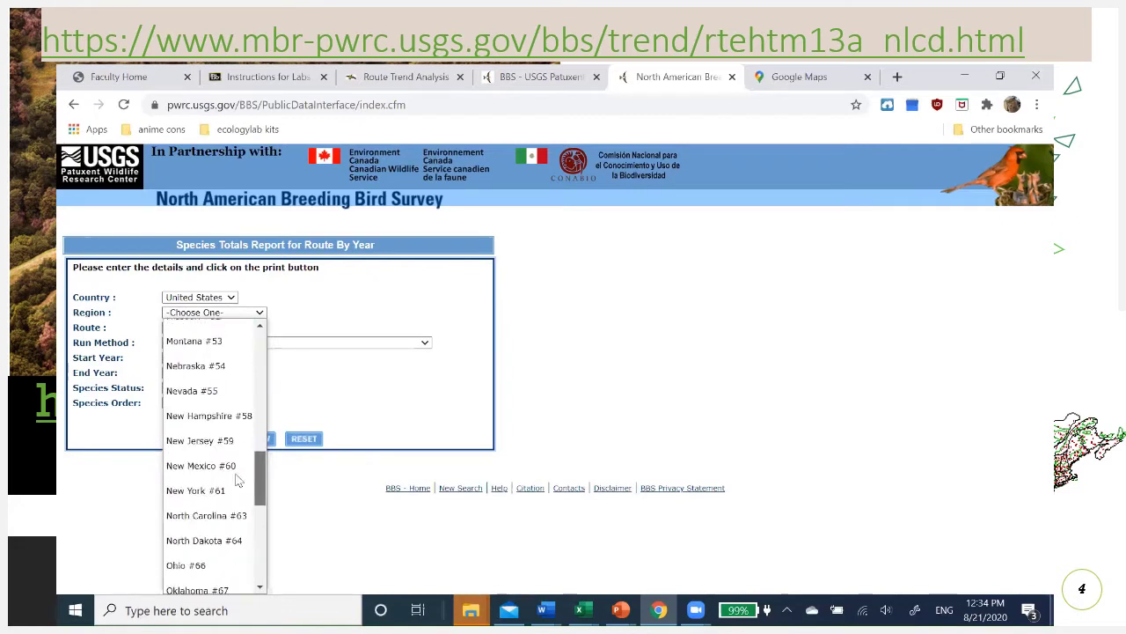
pyautogui.click(223, 436)
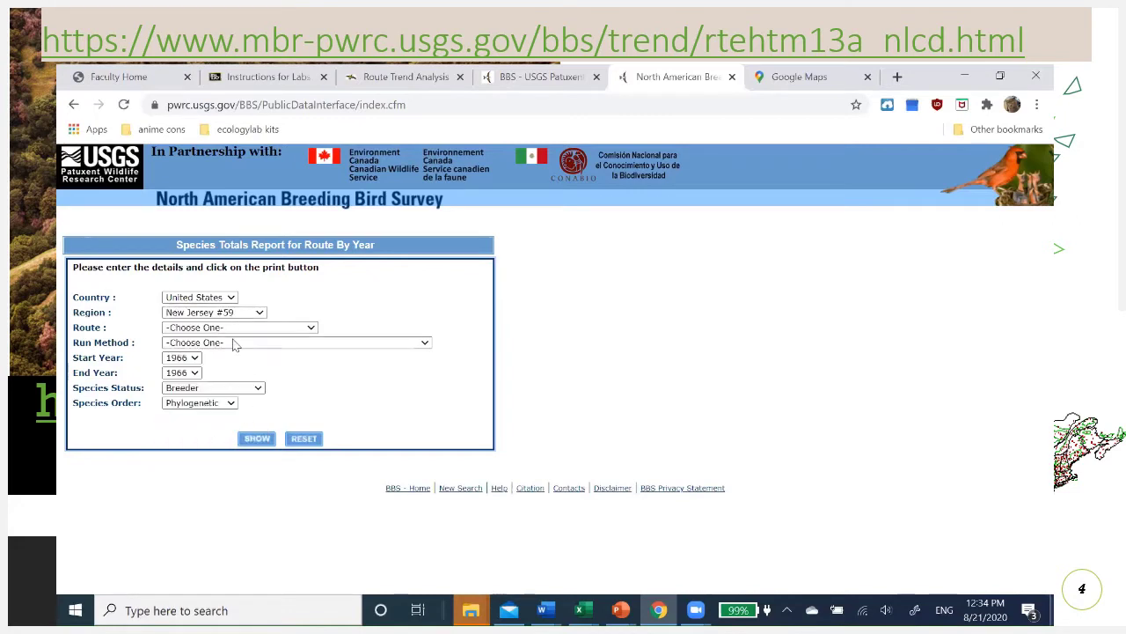
# Step: Choose route 001-WOODBURY HGT and the run method Standard BBS - 101
pyautogui.click(294, 329)
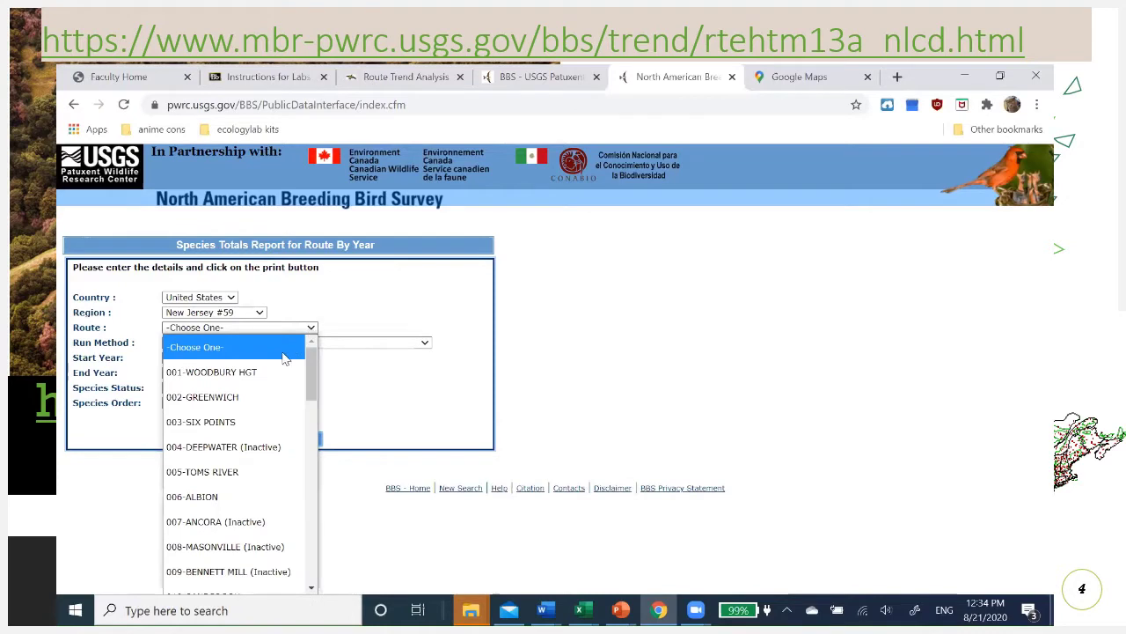
pyautogui.click(269, 371)
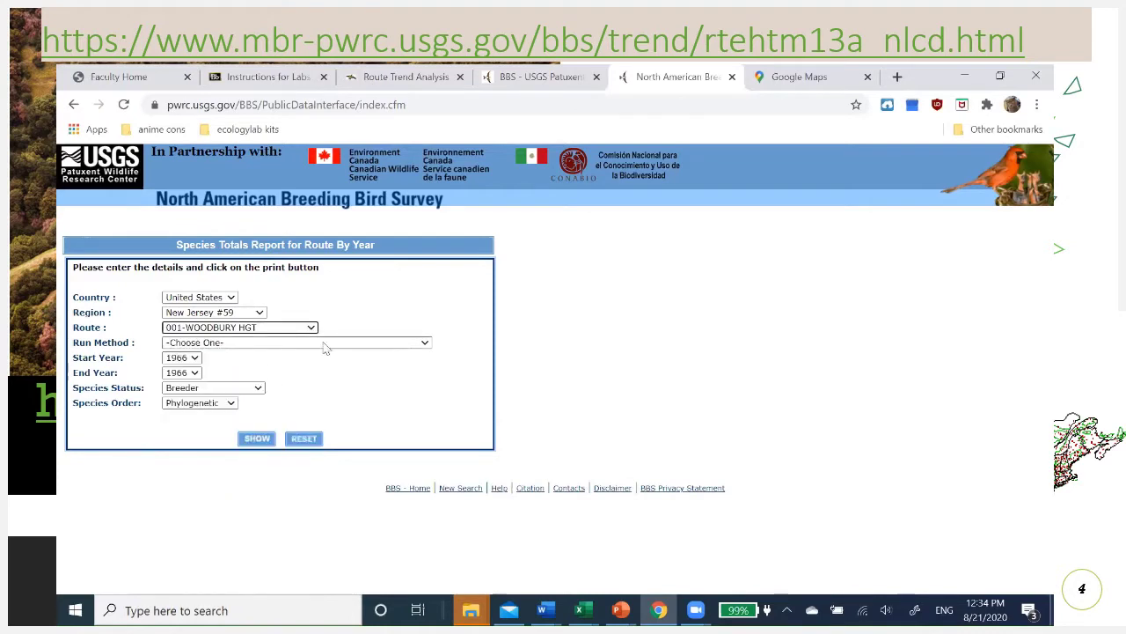
pyautogui.click(423, 343)
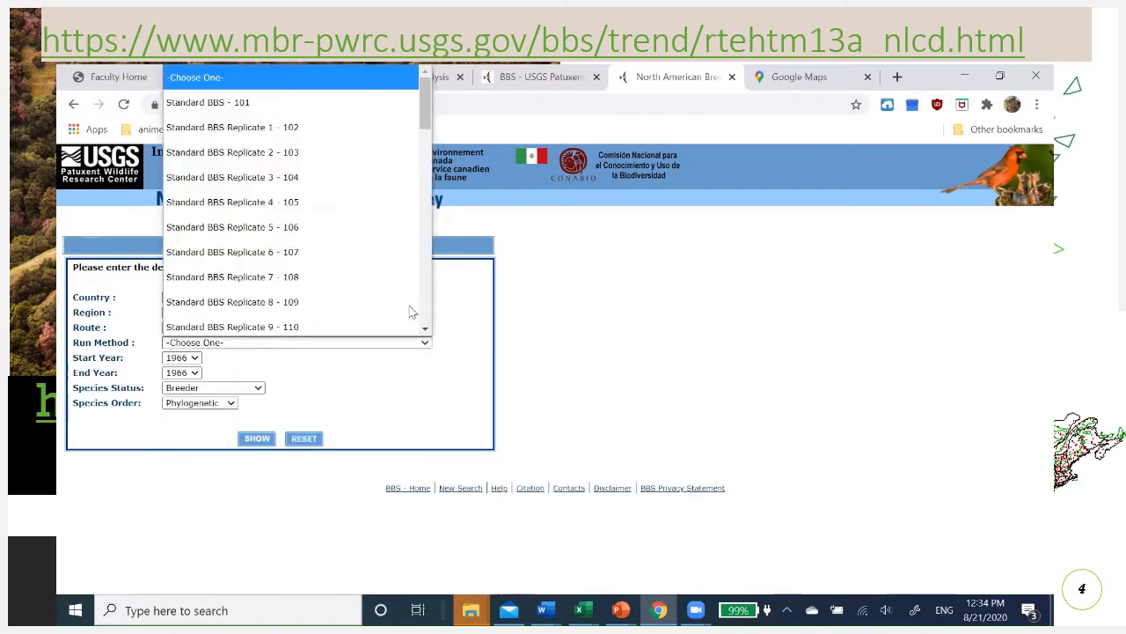
pyautogui.click(305, 105)
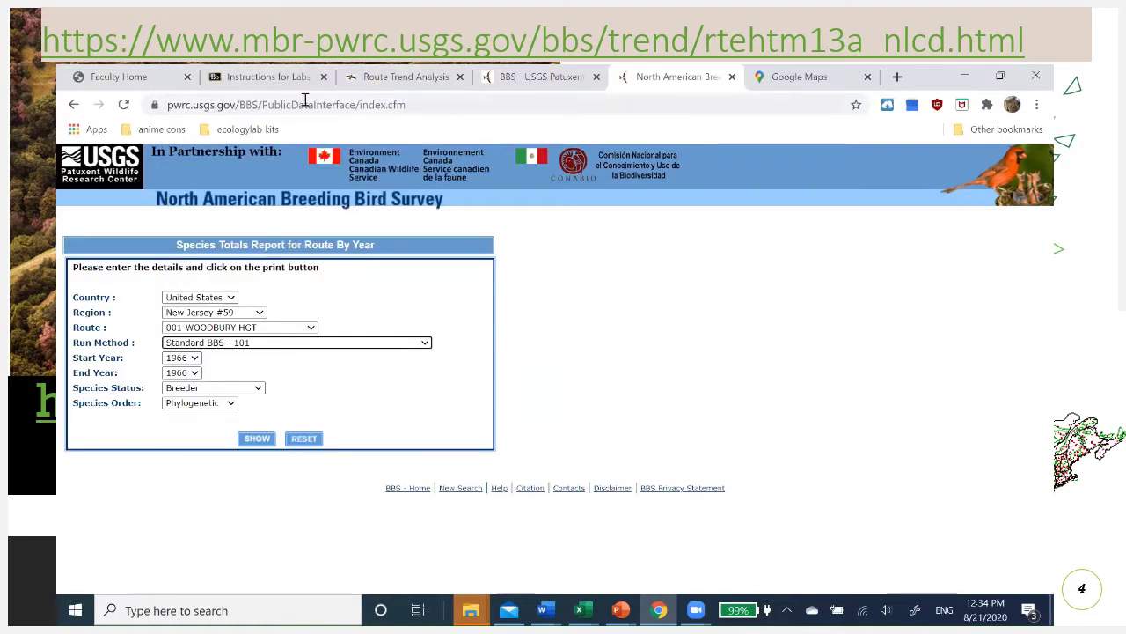
# Step: Set the report's year range to start in 2010 and end in 2019
pyautogui.click(195, 357)
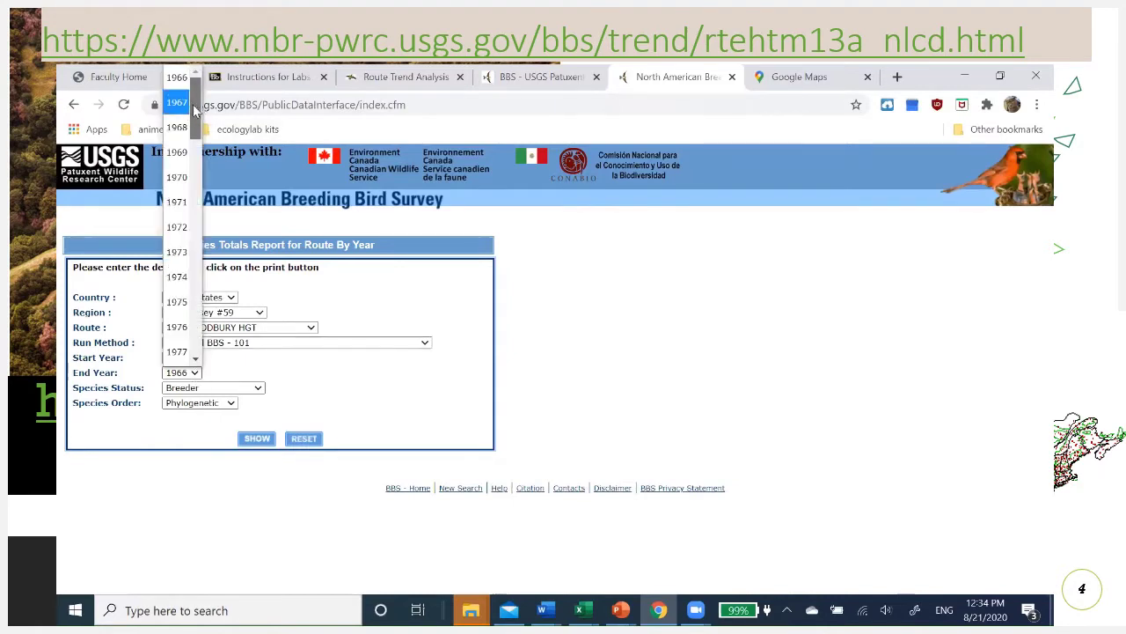
pyautogui.moveTo(192, 113); pyautogui.dragTo(194, 330)
pyautogui.click(174, 355)
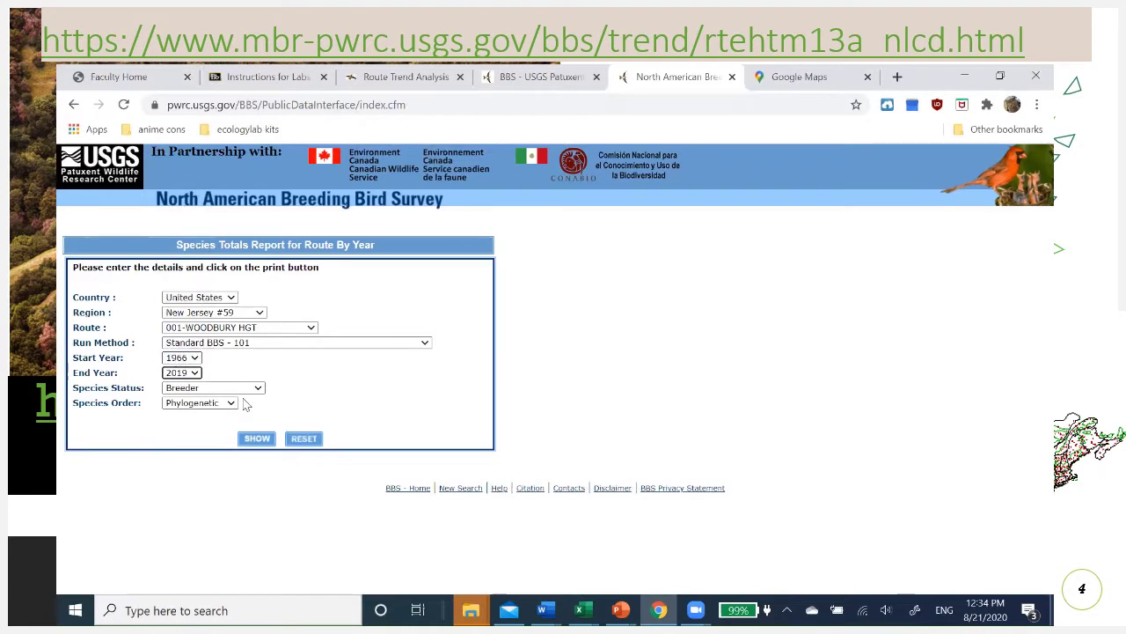
pyautogui.click(197, 359)
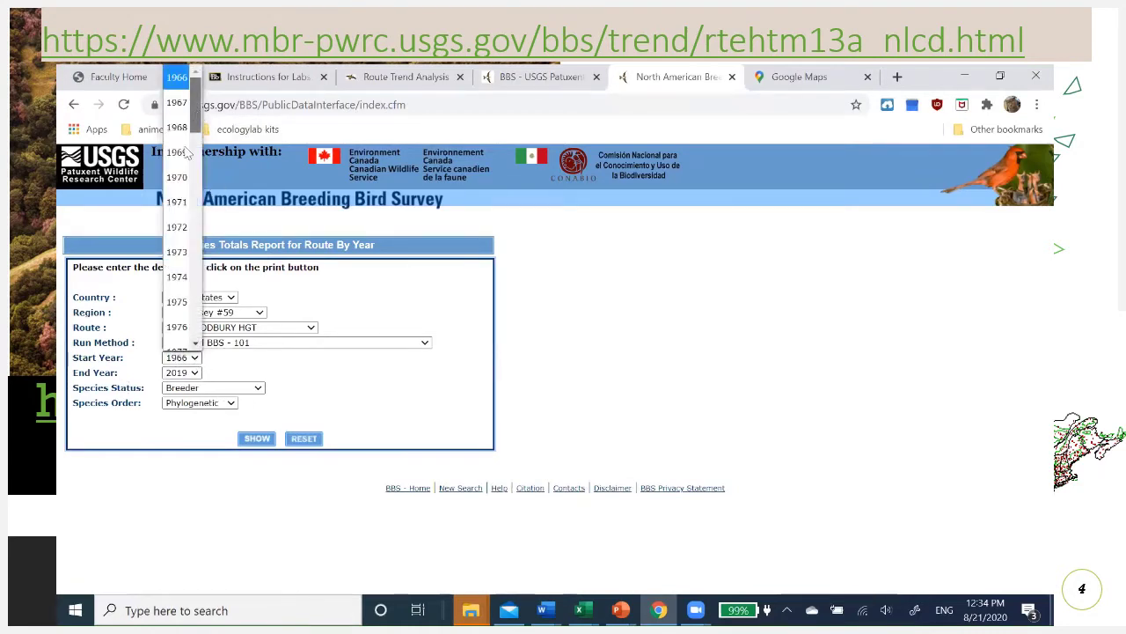
pyautogui.moveTo(194, 110); pyautogui.dragTo(194, 334)
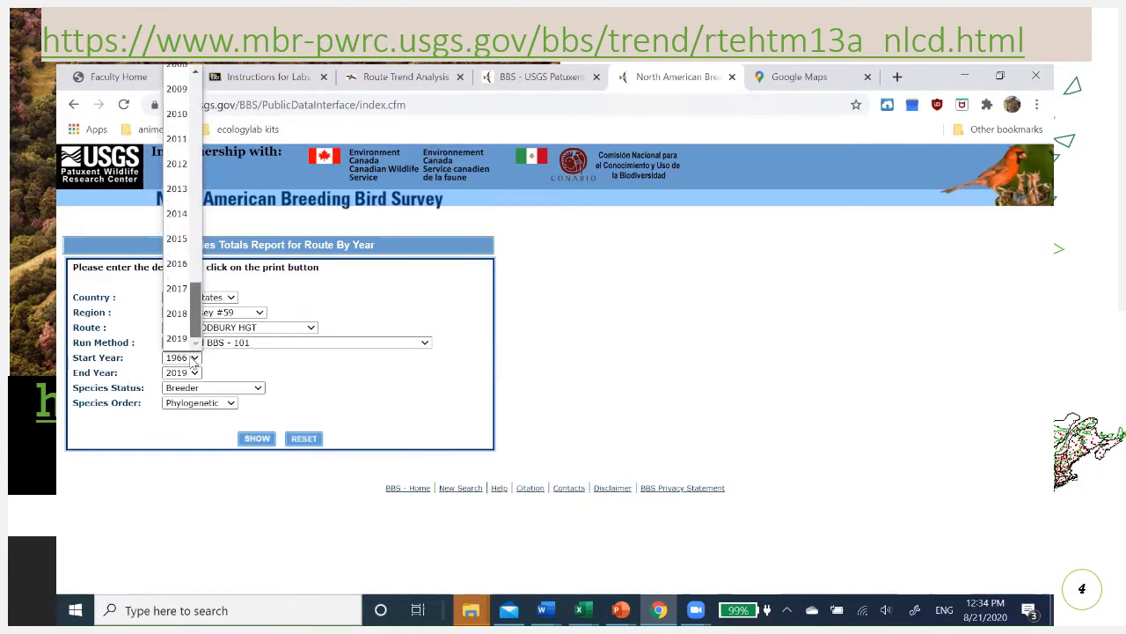
pyautogui.click(177, 113)
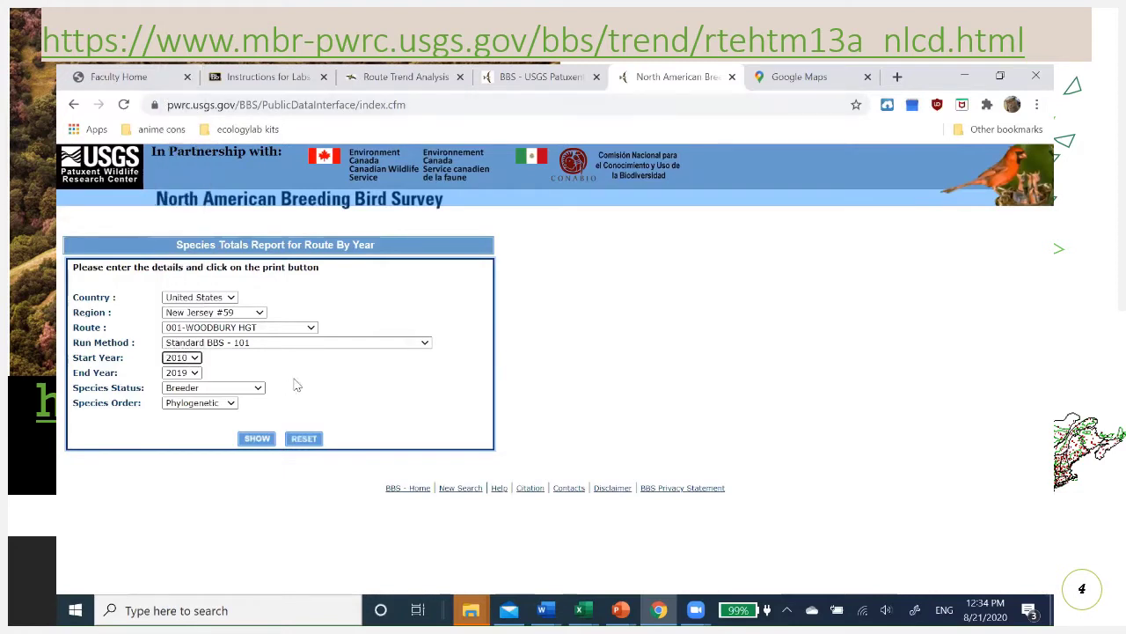
# Step: Set the species status to Both and the species order to Alphabetic, and show the report
pyautogui.click(258, 388)
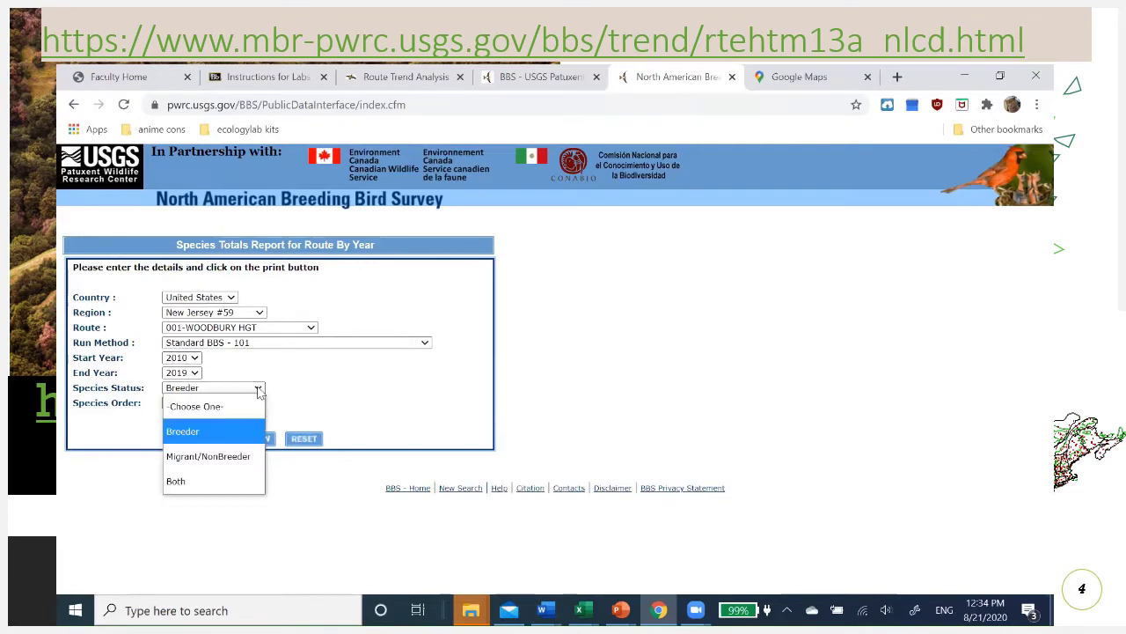
pyautogui.click(190, 489)
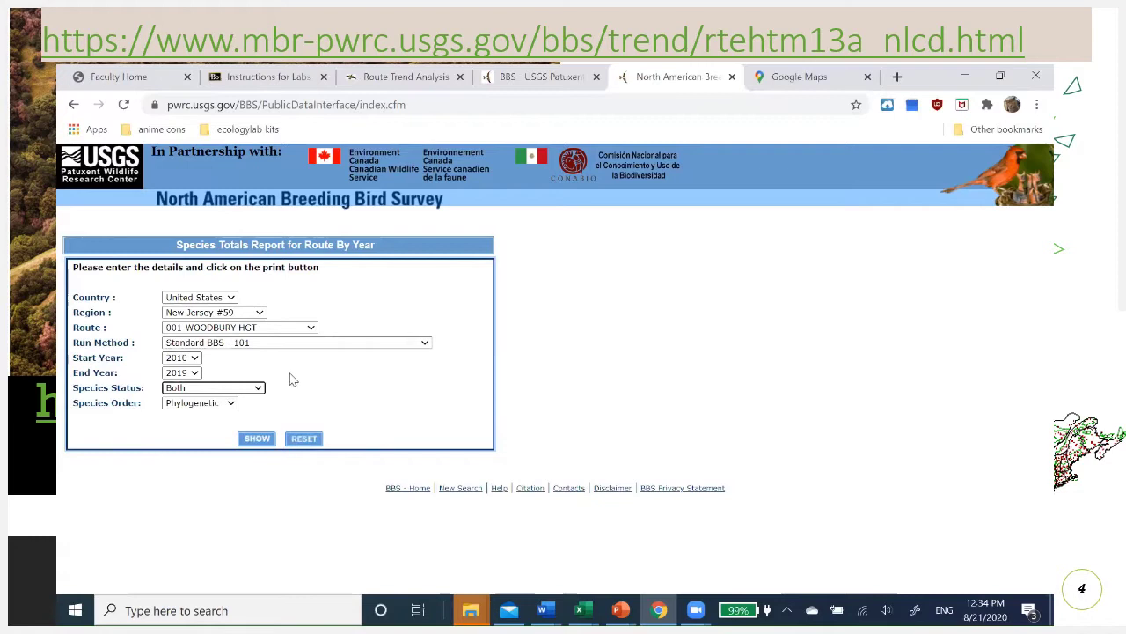
pyautogui.click(230, 404)
pyautogui.click(214, 471)
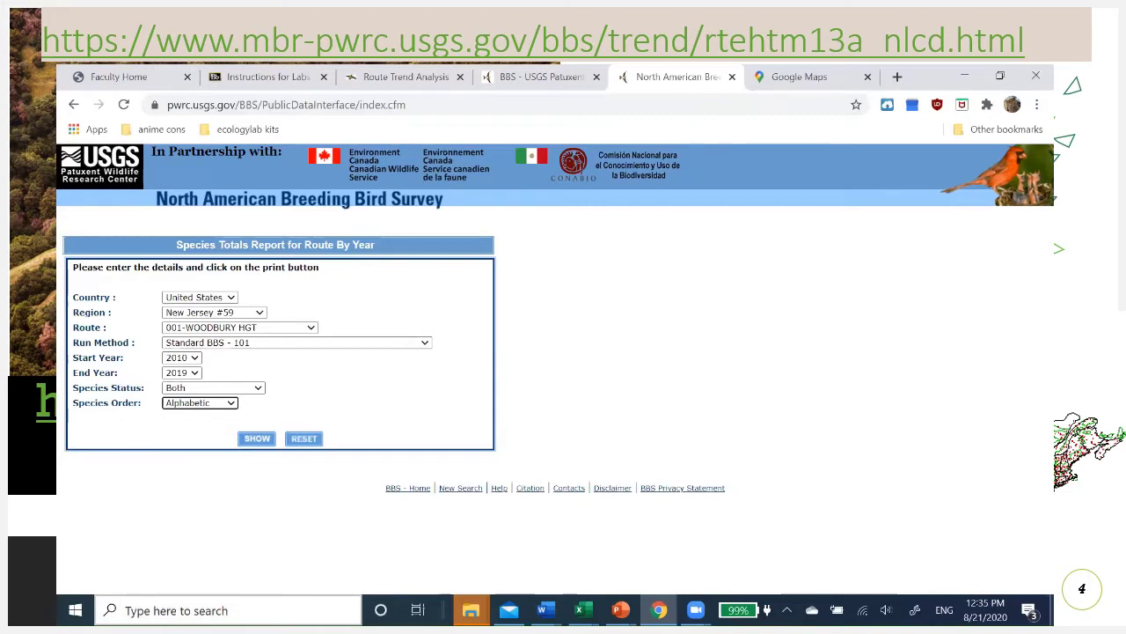
pyautogui.click(255, 440)
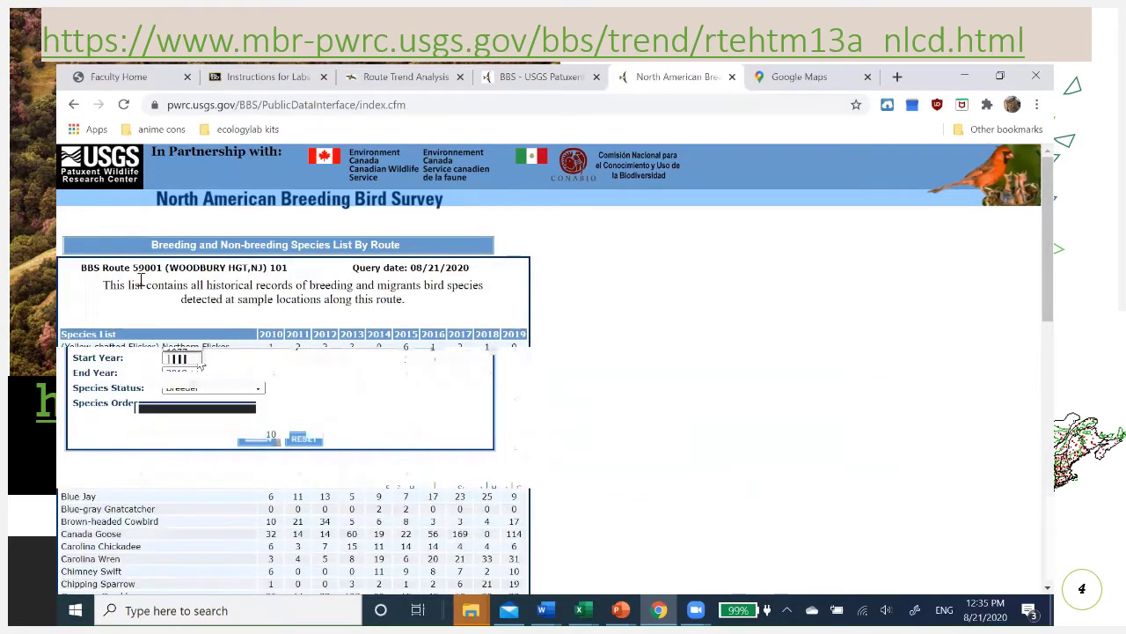
# Step: Copy the entire species table, from the Species List header down to the Total individuals row
pyautogui.scroll(-1, 211, 390)
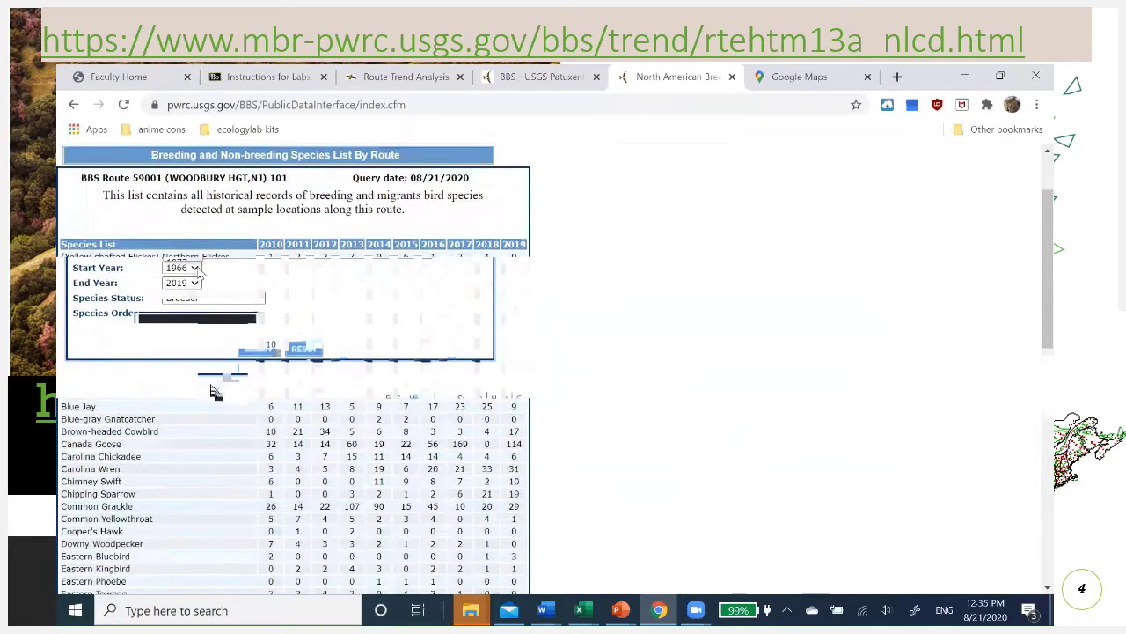
pyautogui.scroll(-8, 211, 391)
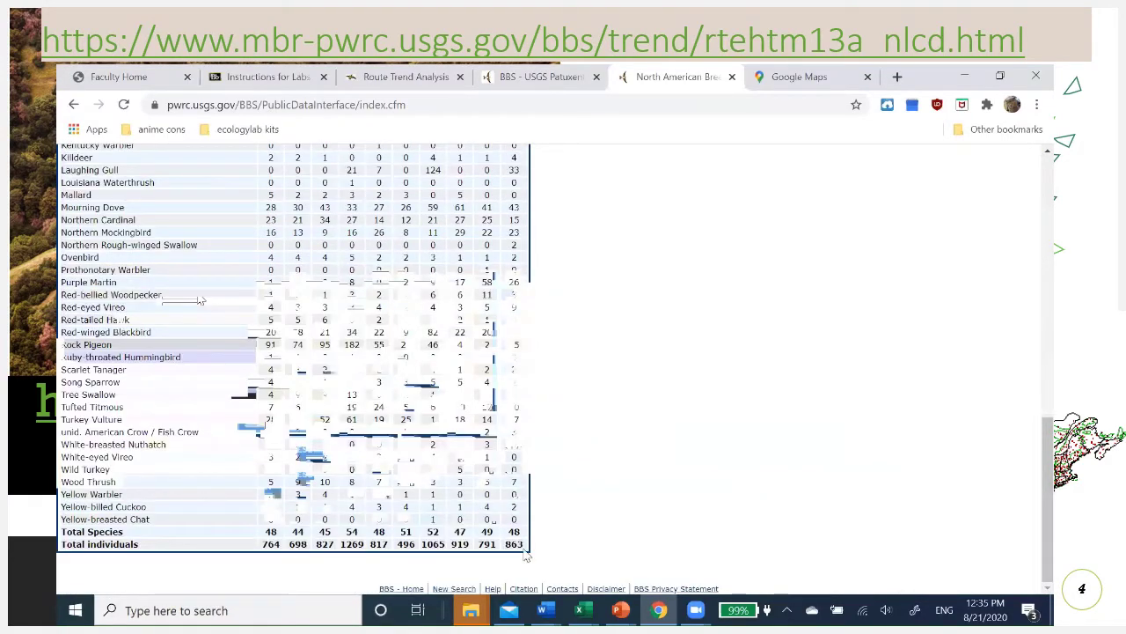
pyautogui.moveTo(528, 550); pyautogui.dragTo(64, 337)
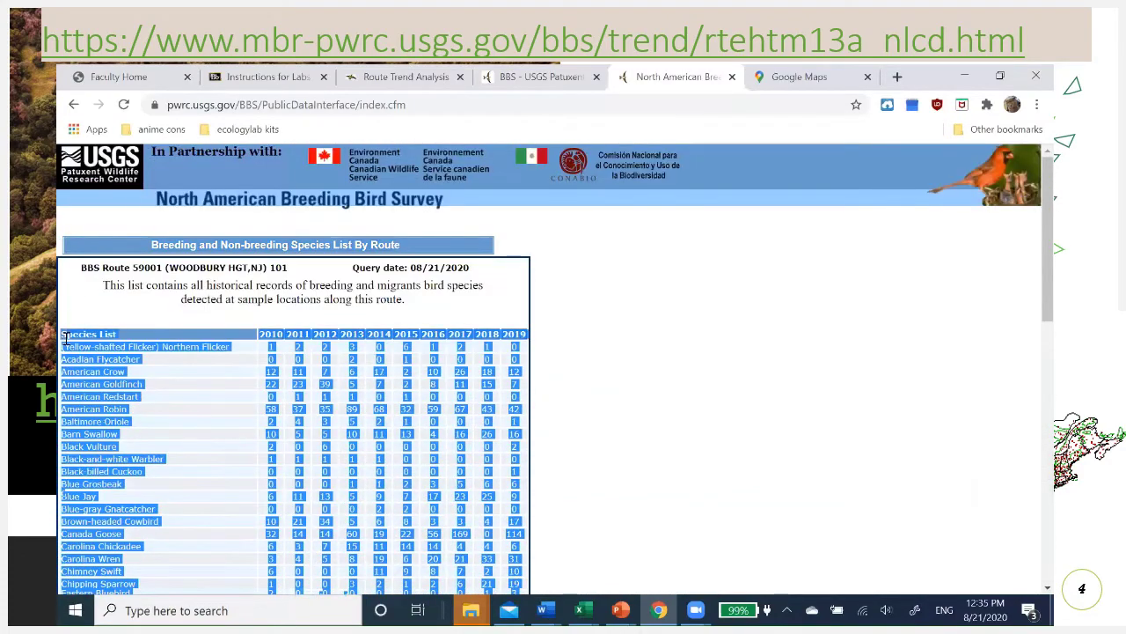
pyautogui.rightClick(179, 348)
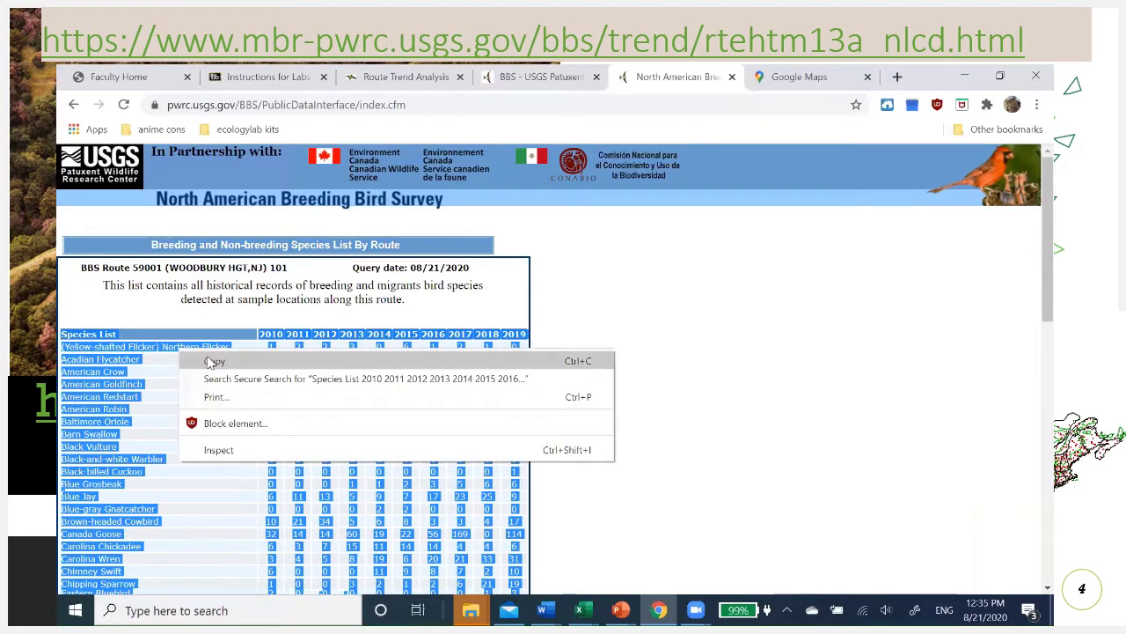
pyautogui.click(214, 362)
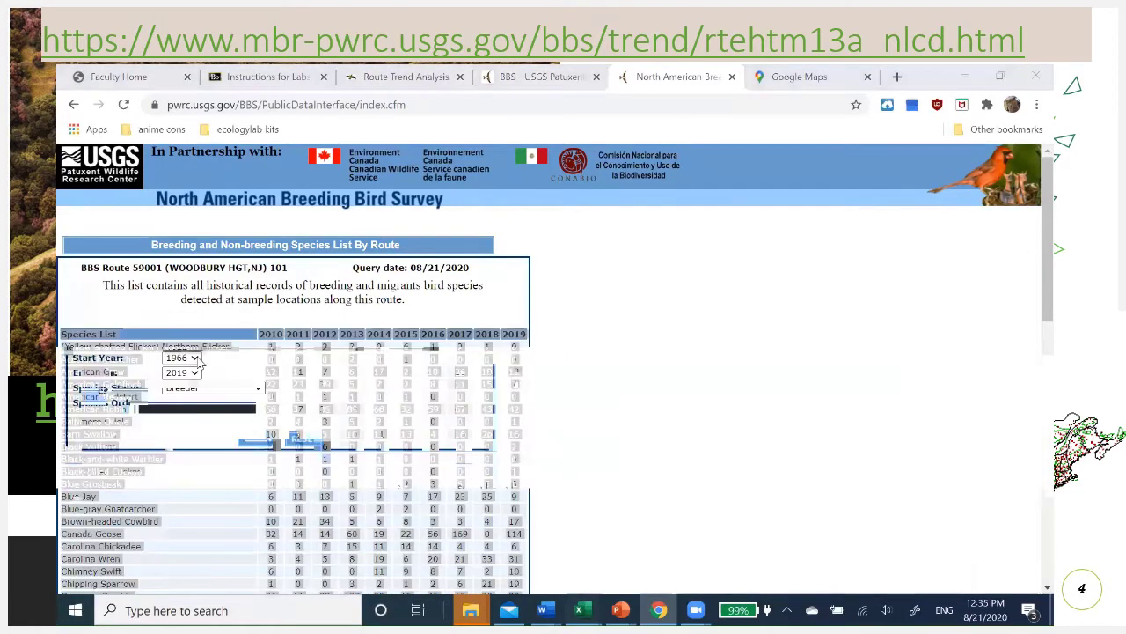
# Step: Switch to the Book2 workbook in Excel and paste the table at cell A2 of Sheet2, matching the destination formatting
pyautogui.moveTo(580, 610)
pyautogui.click(920, 539)
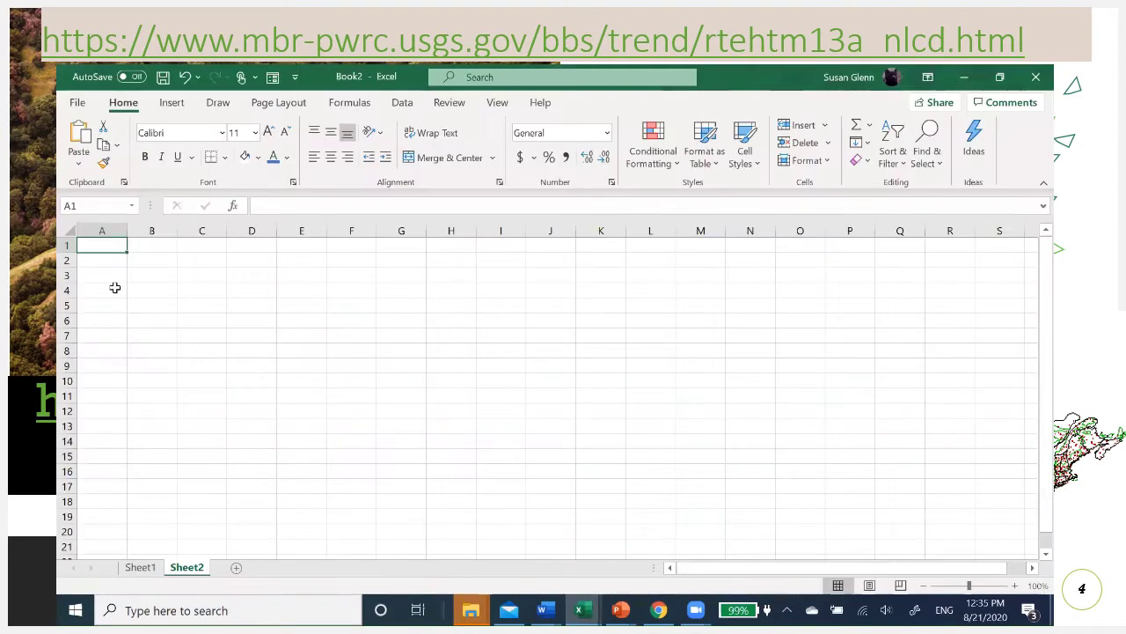
pyautogui.click(102, 260)
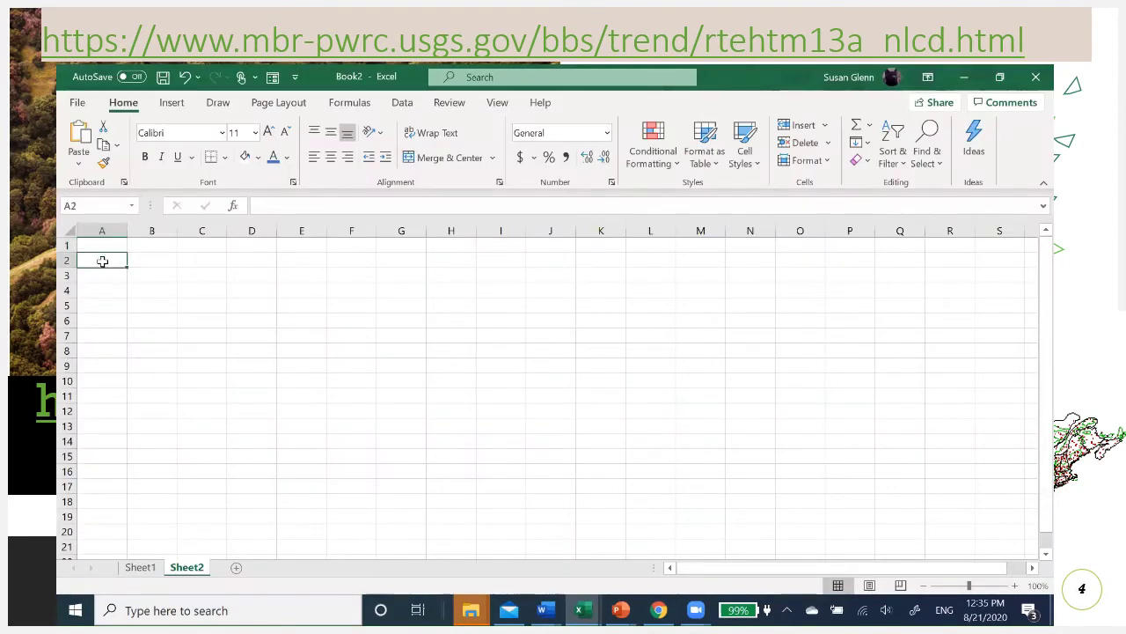
pyautogui.click(96, 246)
pyautogui.click(107, 262)
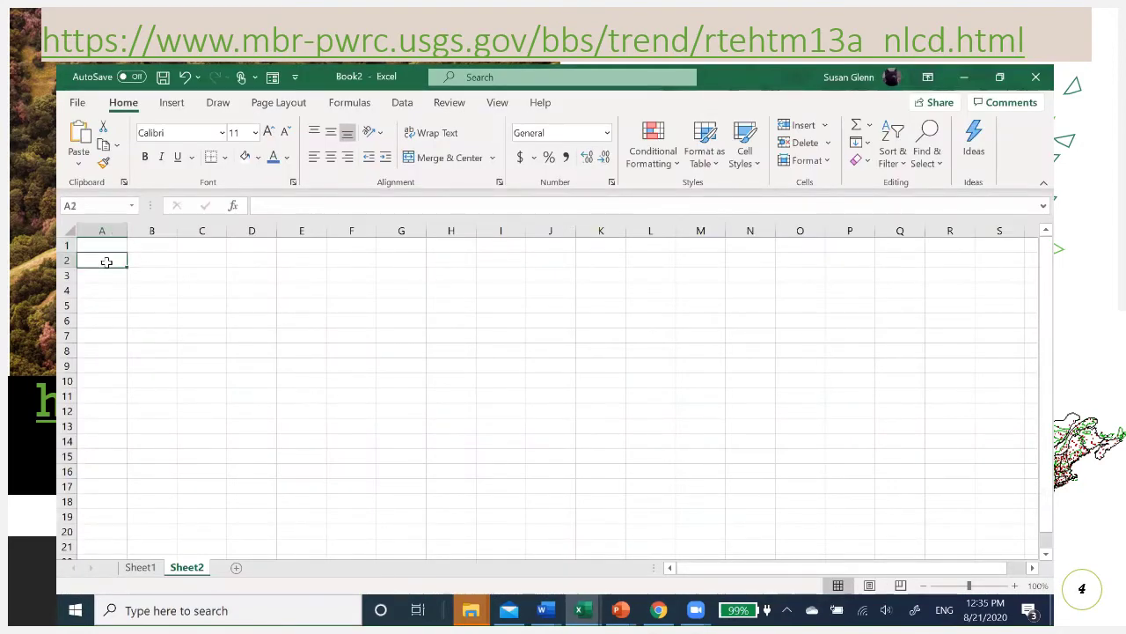
pyautogui.rightClick(107, 262)
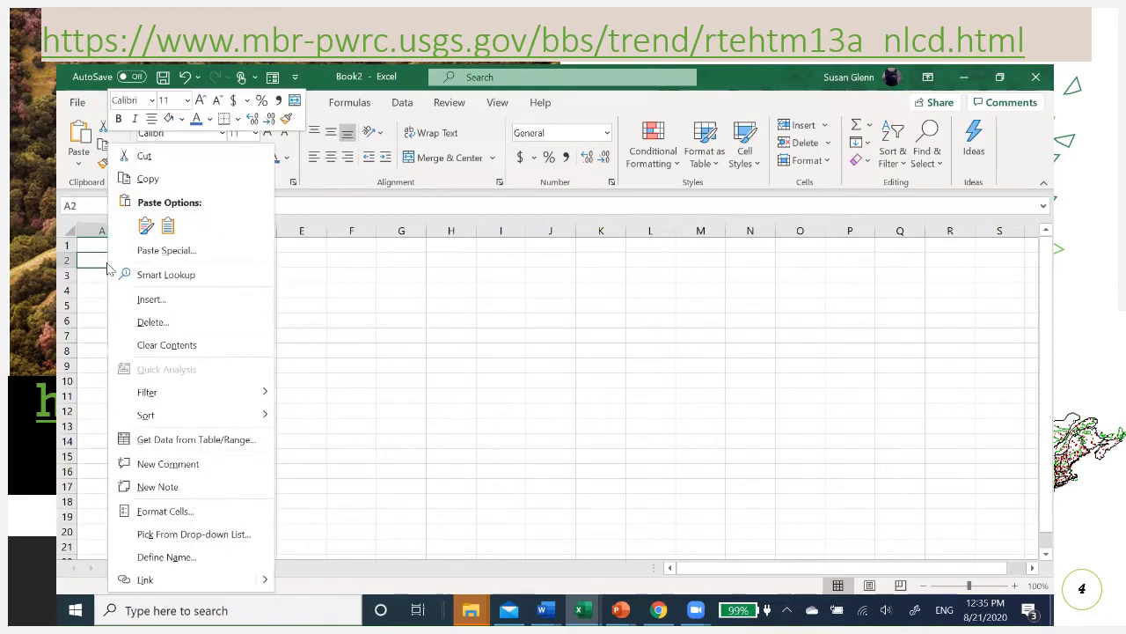
pyautogui.click(167, 226)
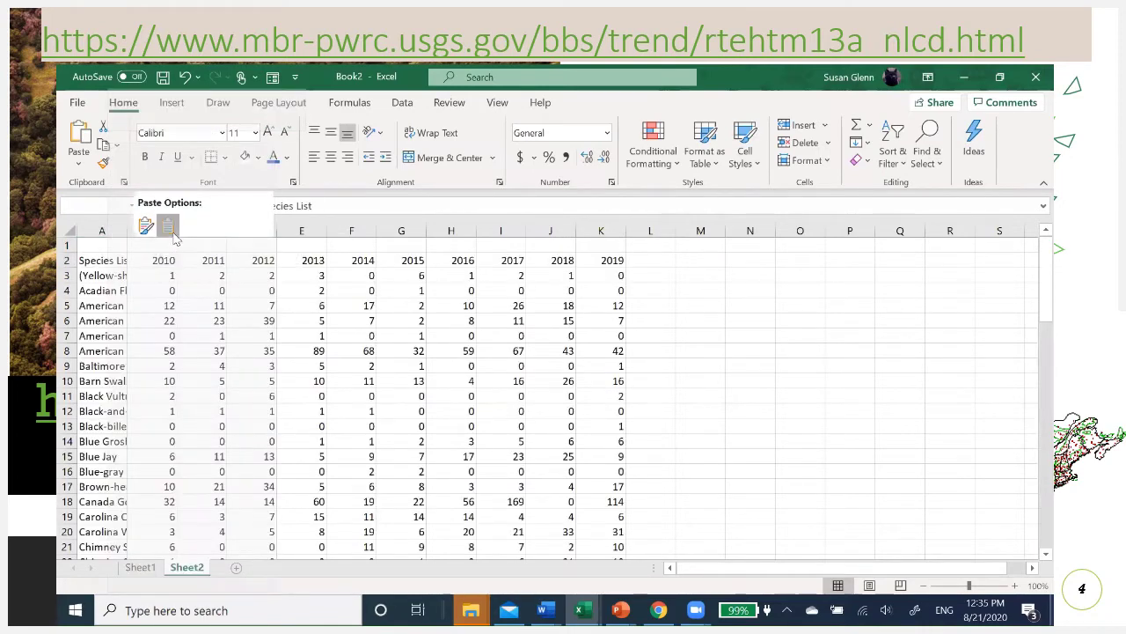
pyautogui.click(467, 398)
# Step: Widen column A until the full species names fit in it
pyautogui.click(102, 230)
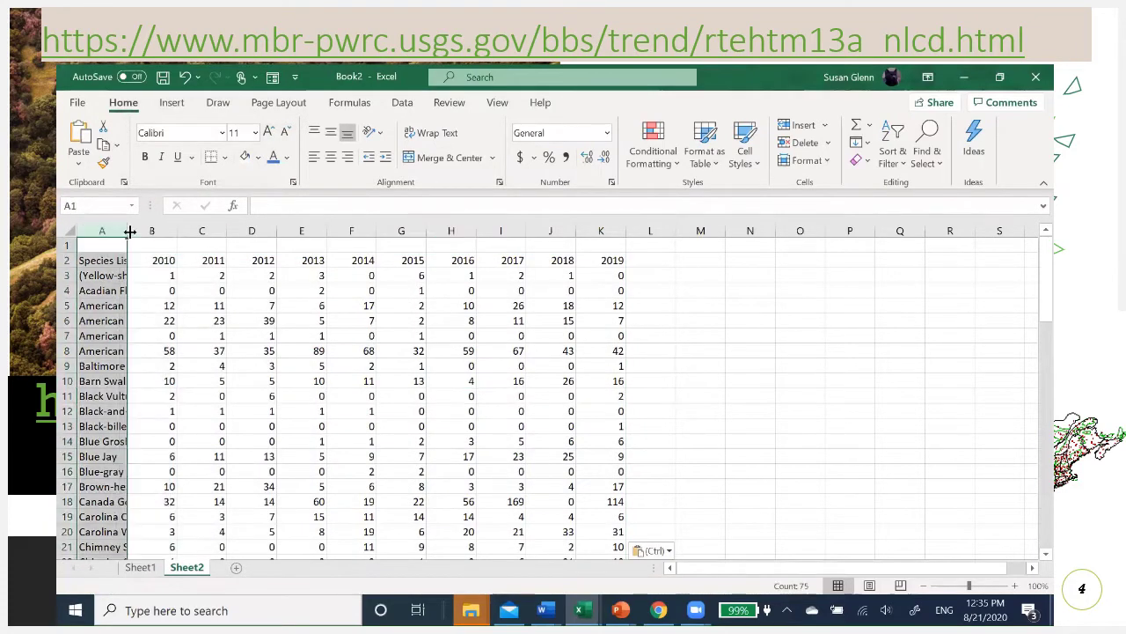
pyautogui.moveTo(128, 231); pyautogui.dragTo(265, 243)
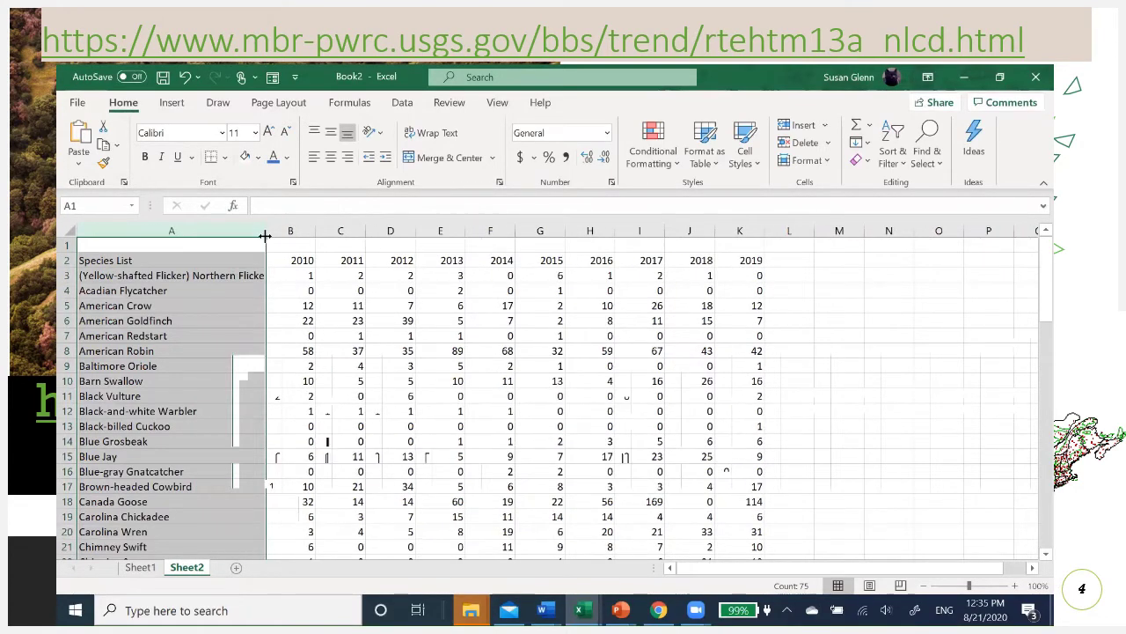
pyautogui.click(398, 259)
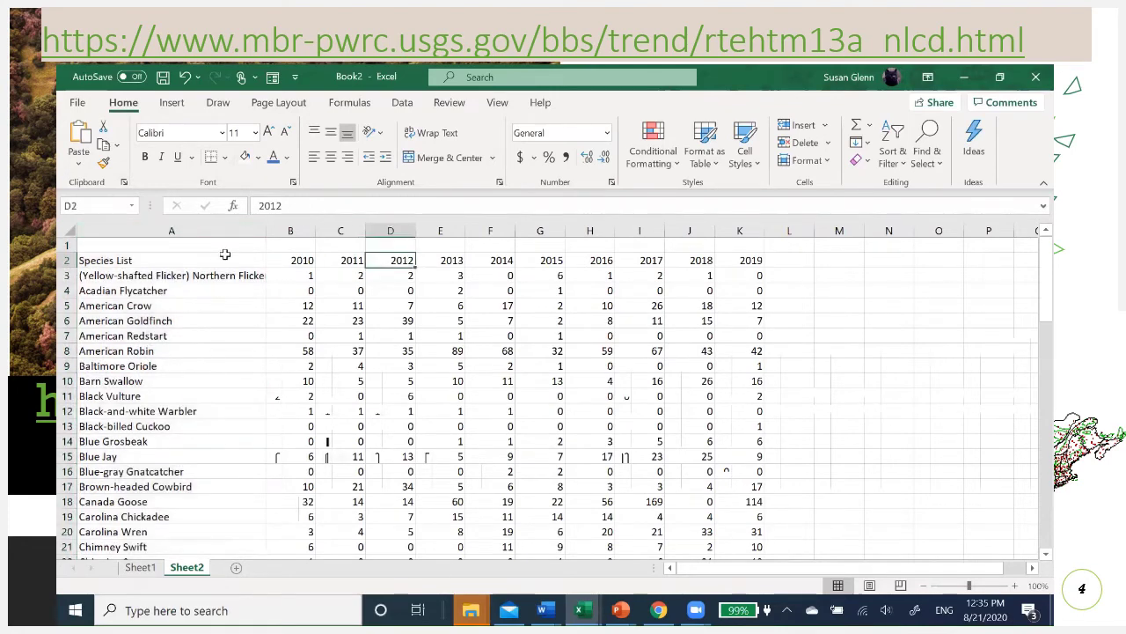
# Step: Select cell A1, switch to Chrome and copy the report title "BBS Route 59001 (WOODBURY HGT,NJ) 101"
pyautogui.click(221, 244)
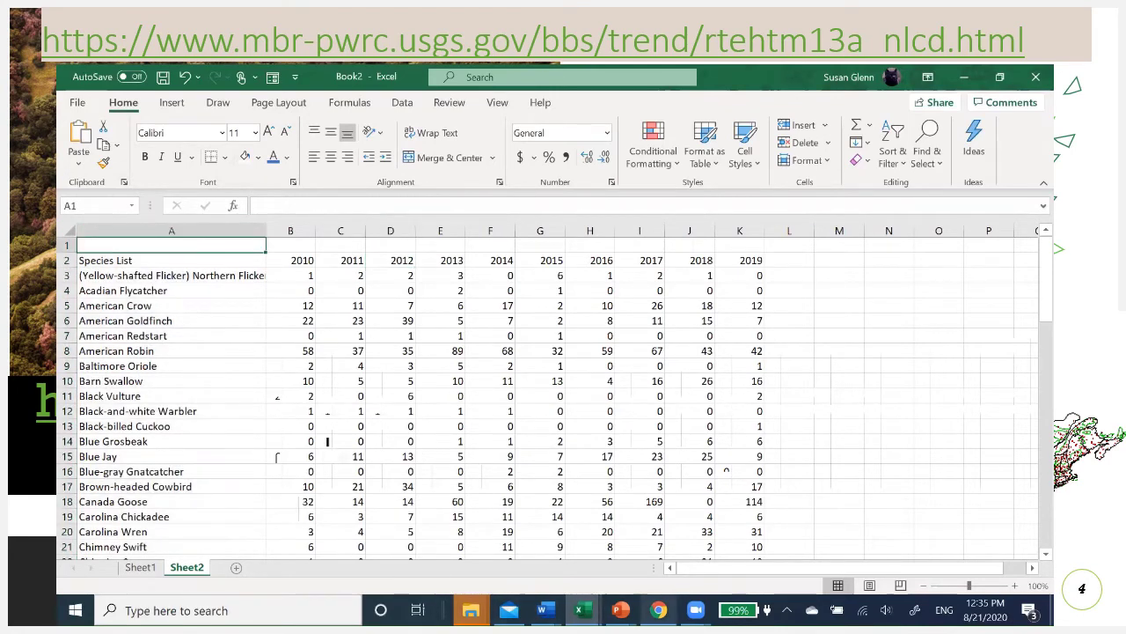
pyautogui.moveTo(658, 610)
pyautogui.click(655, 546)
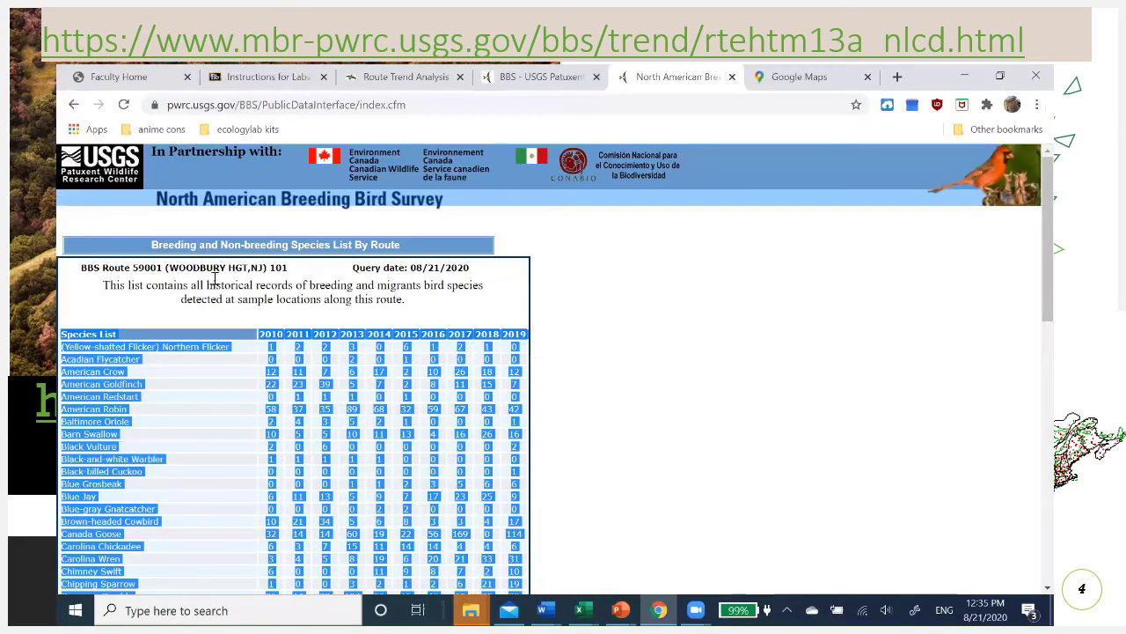
pyautogui.click(82, 266)
pyautogui.moveTo(119, 267); pyautogui.dragTo(297, 276)
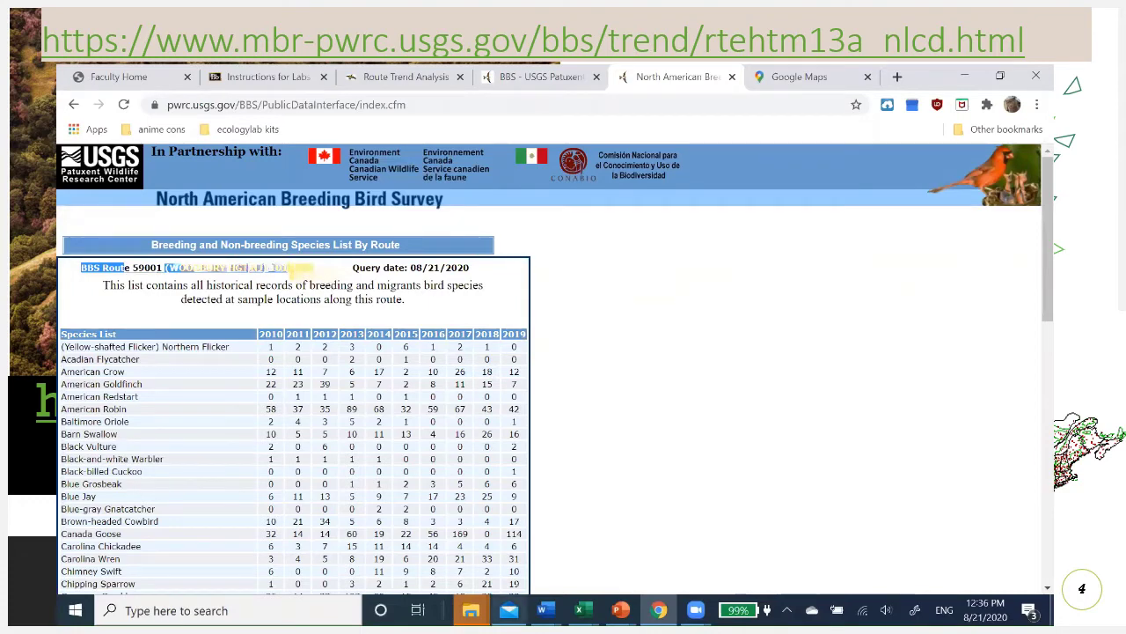
# Step: Return to the Book2 workbook in Excel and paste the route title into cell A1, matching the destination formatting
pyautogui.moveTo(581, 611)
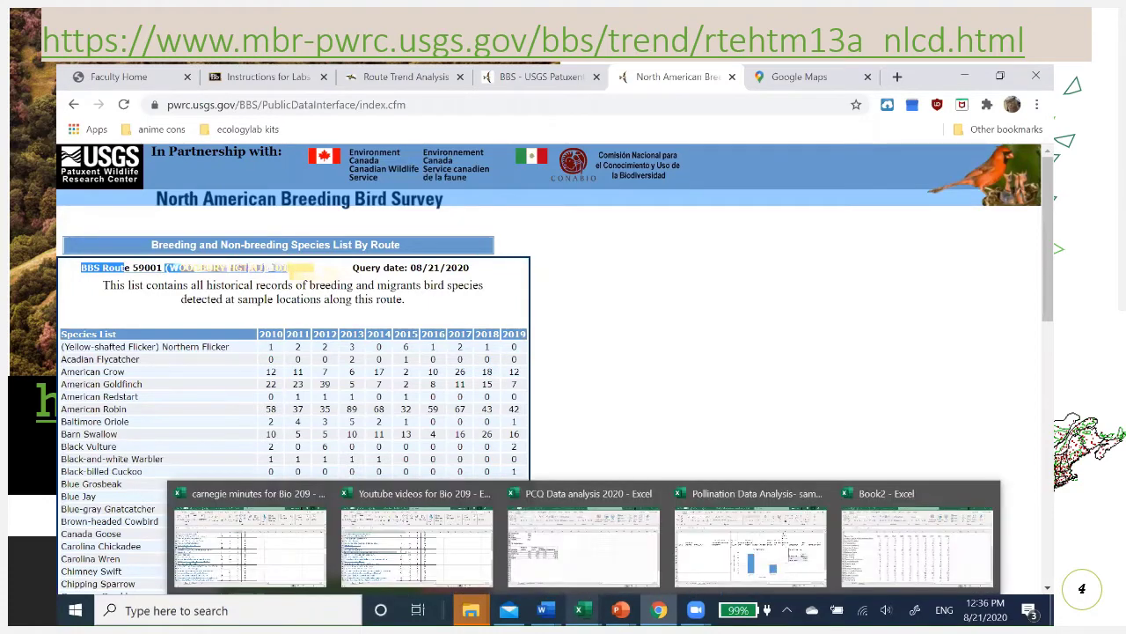
pyautogui.click(878, 578)
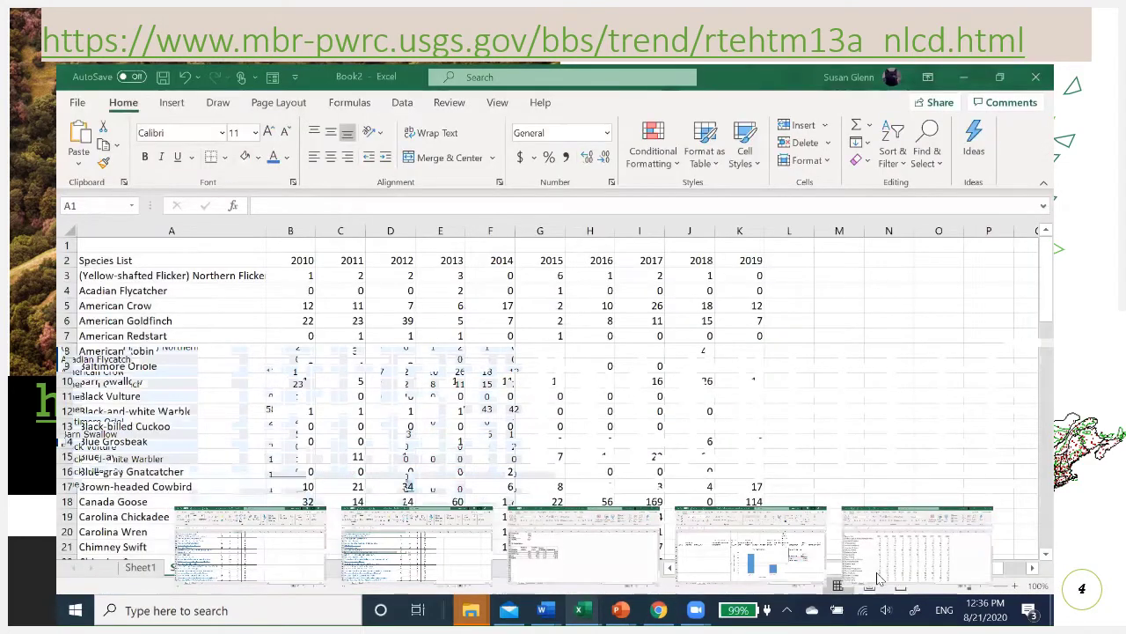
pyautogui.rightClick(234, 240)
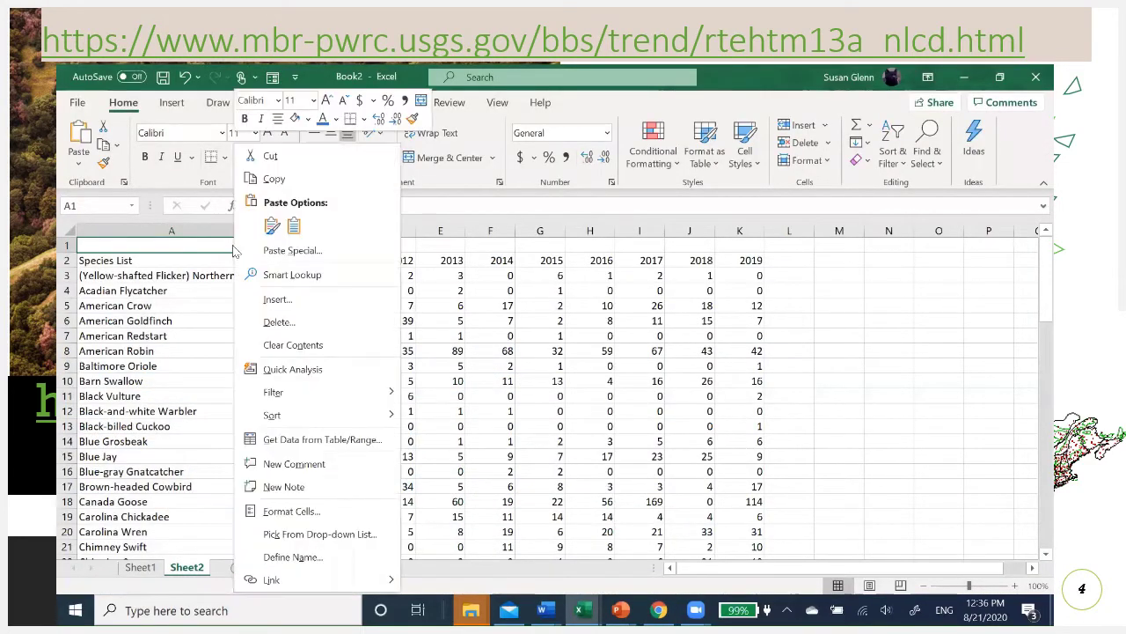
pyautogui.click(286, 228)
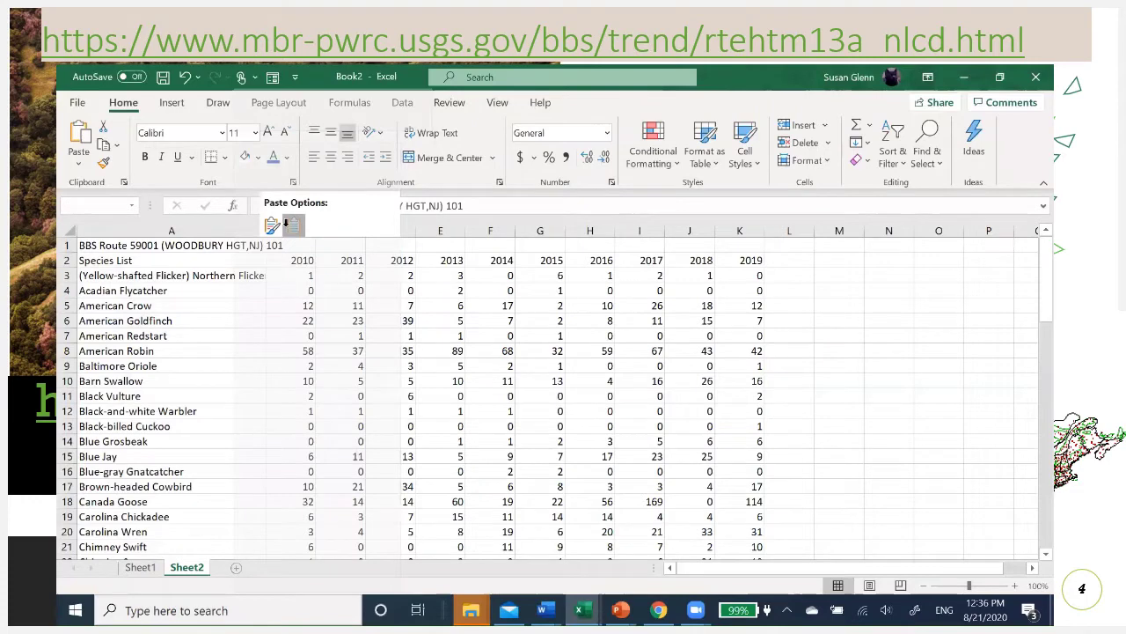
# Step: Make the route title in row 1 bold
pyautogui.click(67, 244)
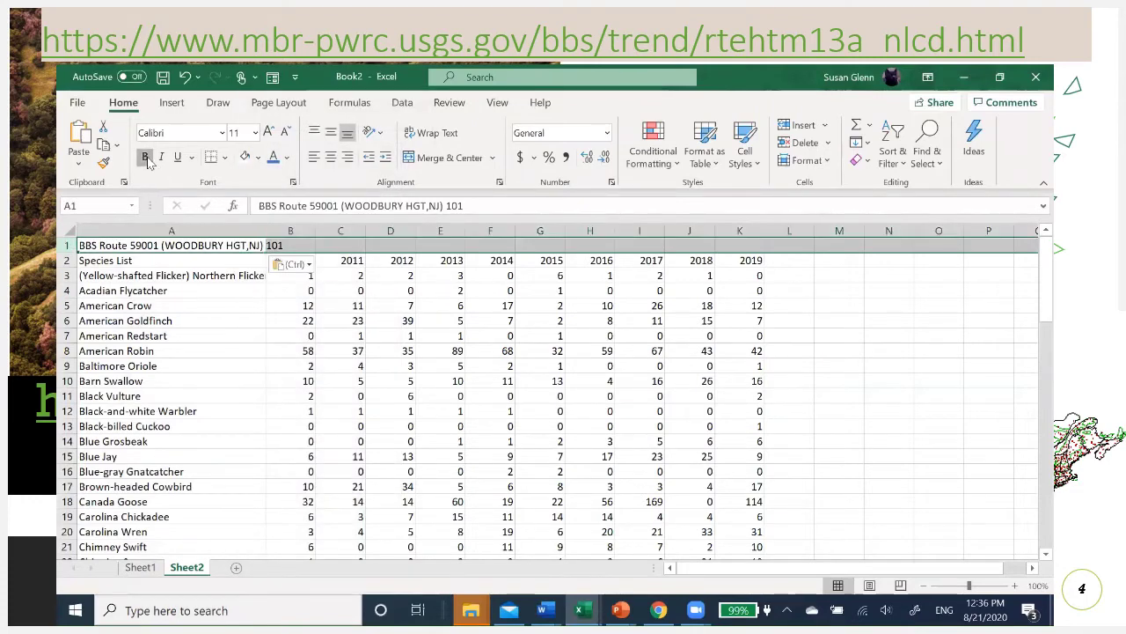
pyautogui.click(145, 156)
pyautogui.click(148, 350)
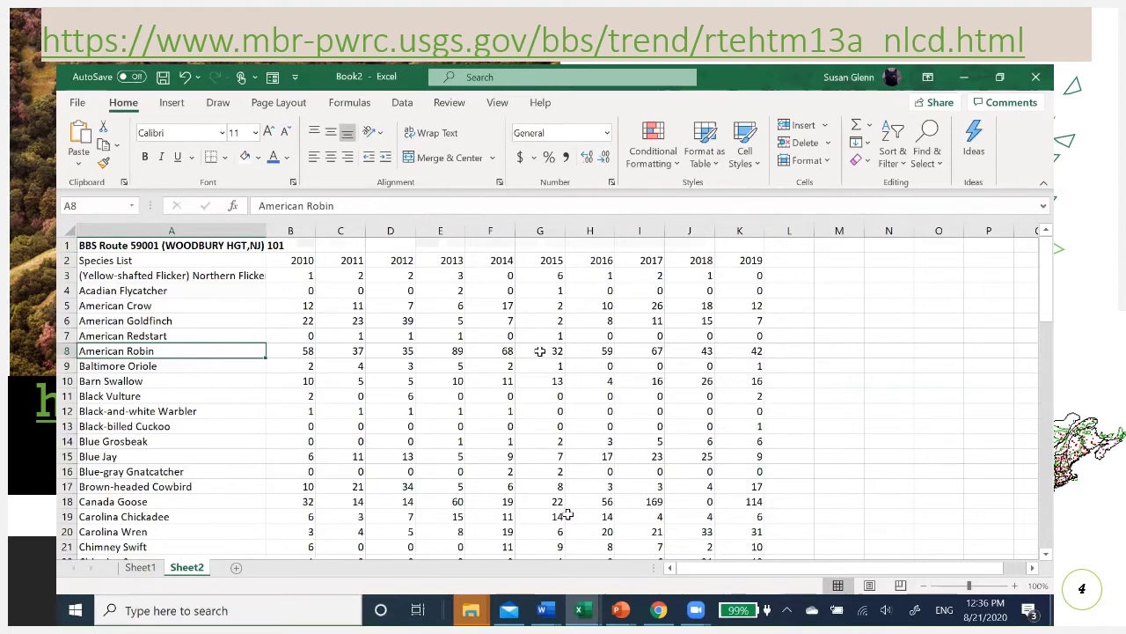
# Step: Rename Sheet2 as "Woodbury hgt NJ"
pyautogui.doubleClick(187, 568)
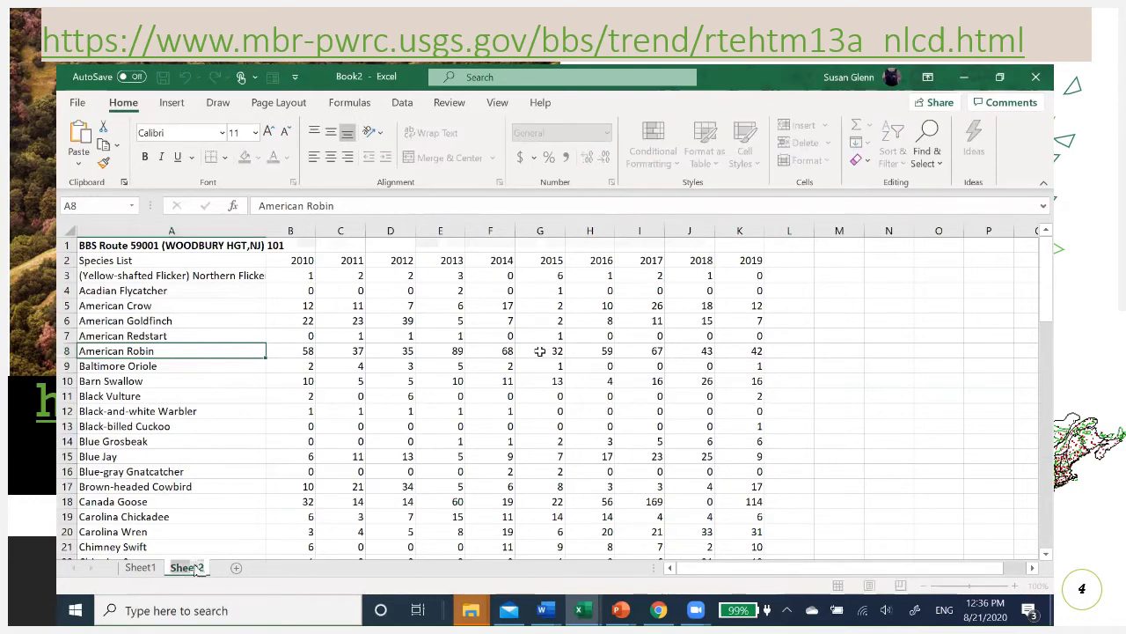
pyautogui.write('Woodbury hgt')
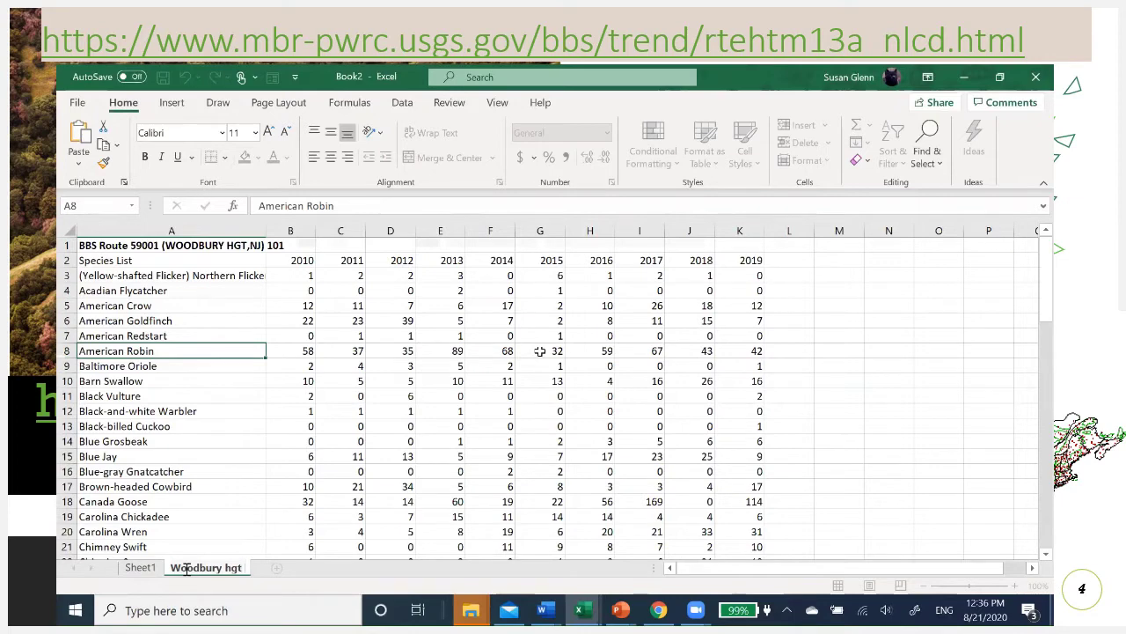
pyautogui.write('NJ')
pyautogui.press('Return')
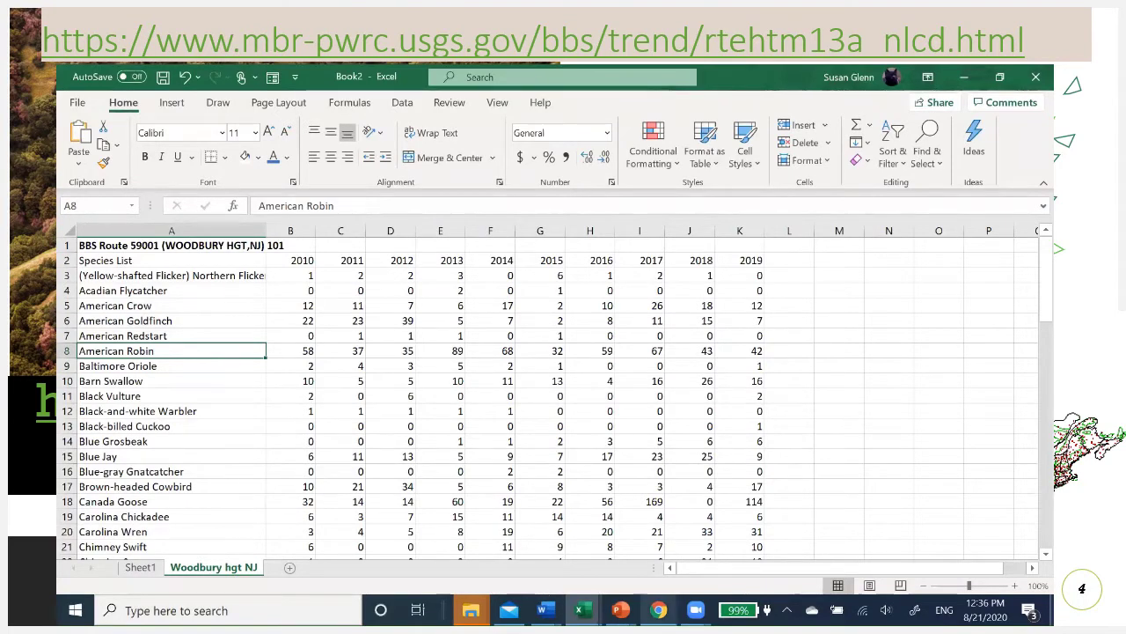
# Step: Switch to Chrome's Breeding Bird Survey route map page and list the available routes for the state of New Jersey
pyautogui.moveTo(658, 610)
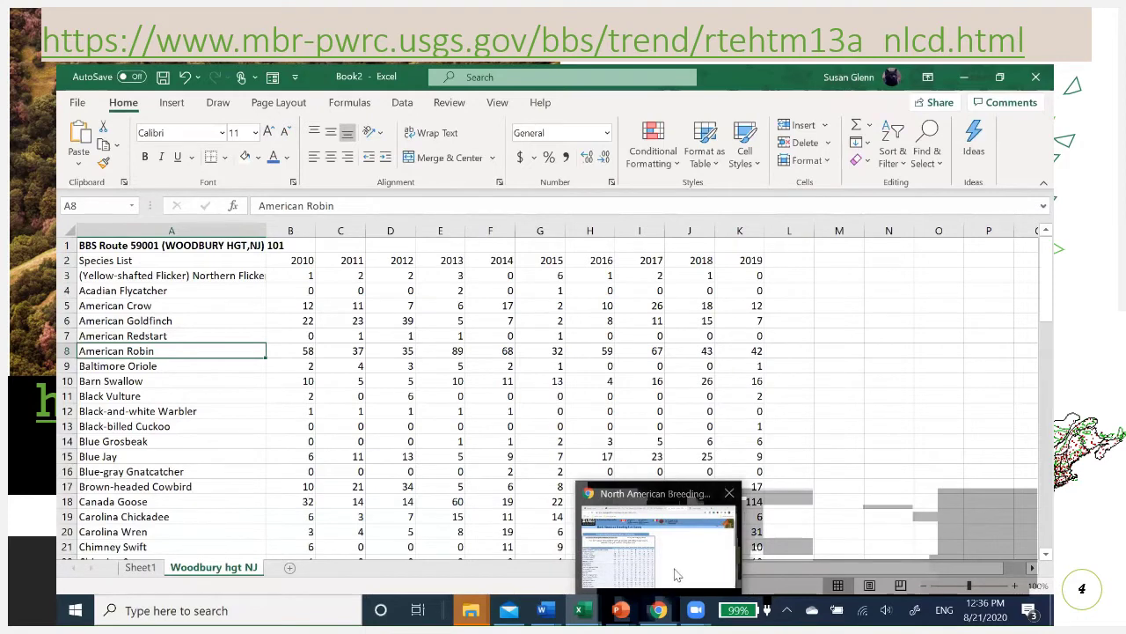
pyautogui.click(659, 537)
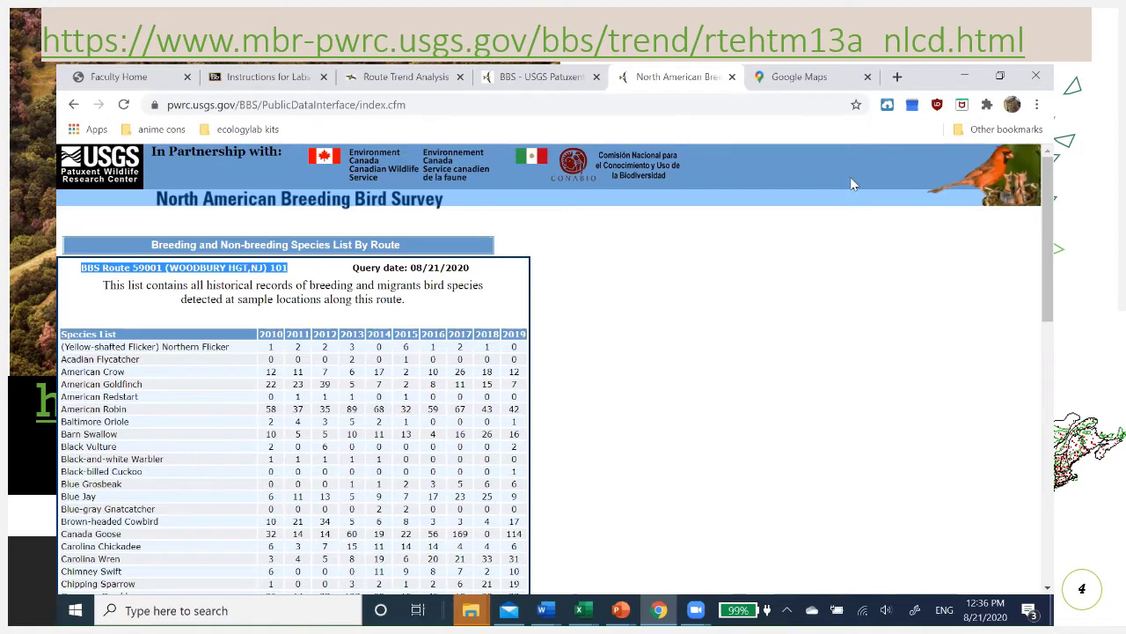
pyautogui.click(567, 76)
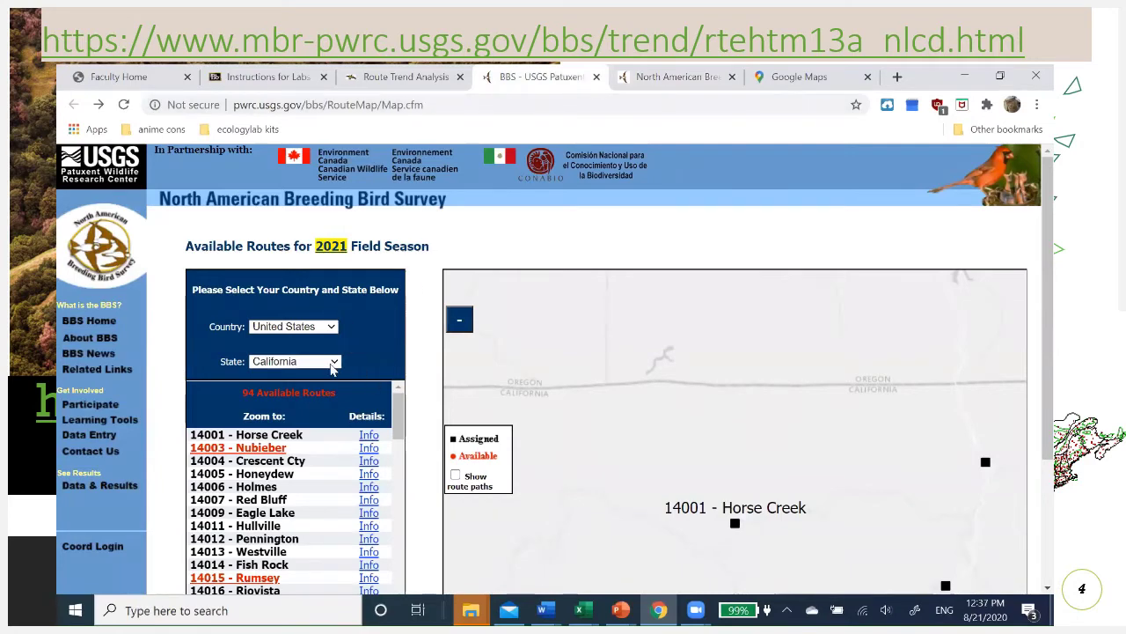
pyautogui.click(332, 370)
pyautogui.scroll(-8, 260, 288)
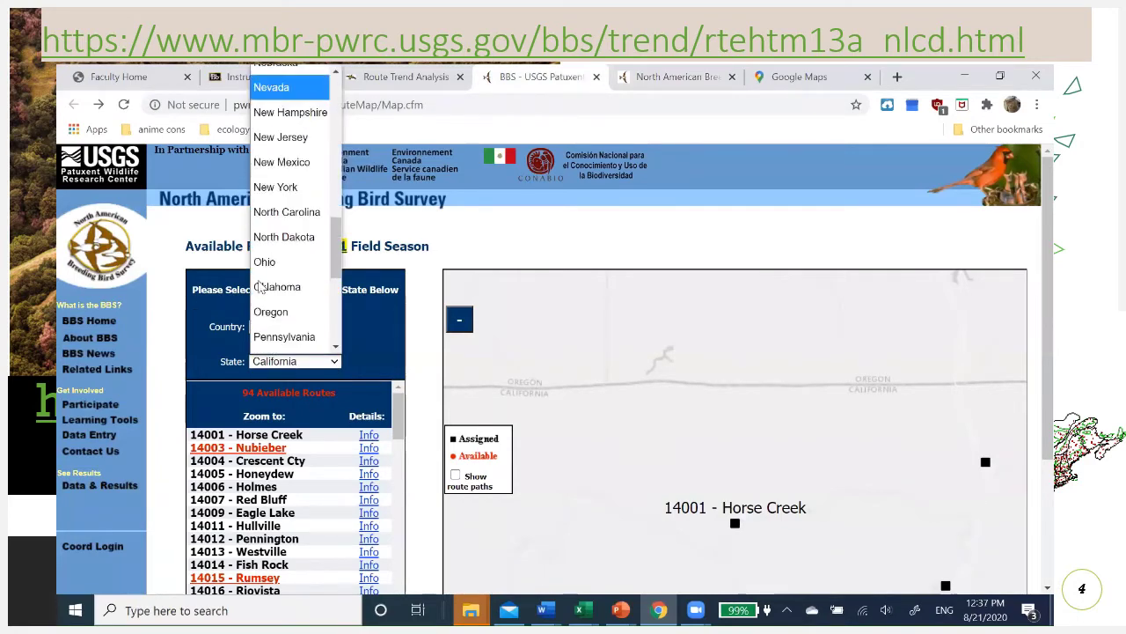
pyautogui.scroll(-4, 263, 281)
pyautogui.scroll(8, 266, 264)
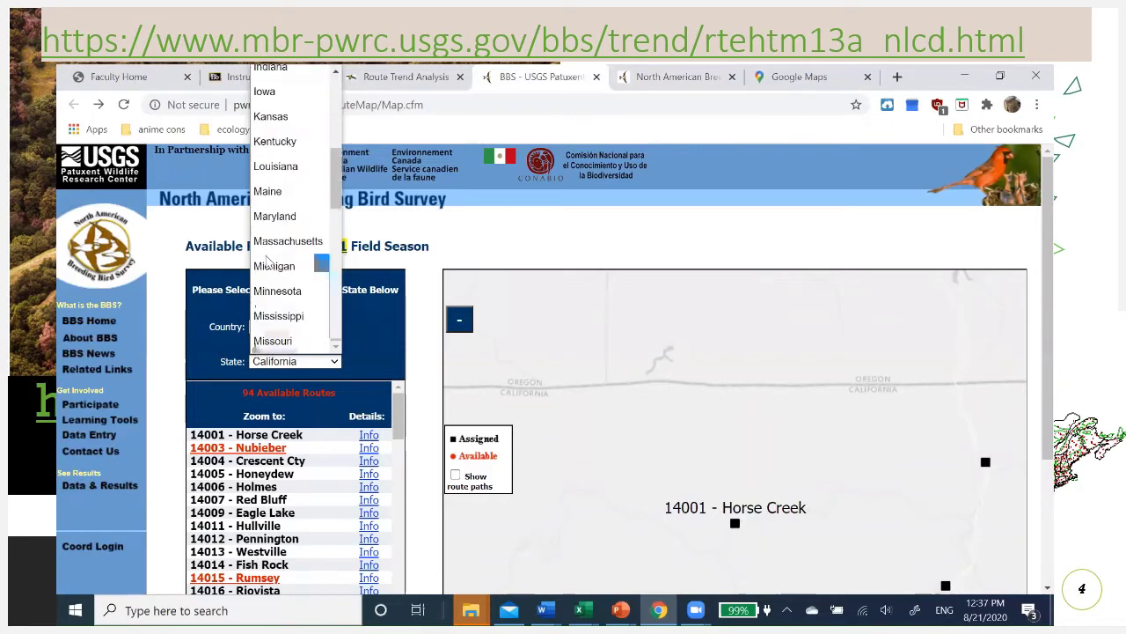
pyautogui.scroll(-5, 268, 257)
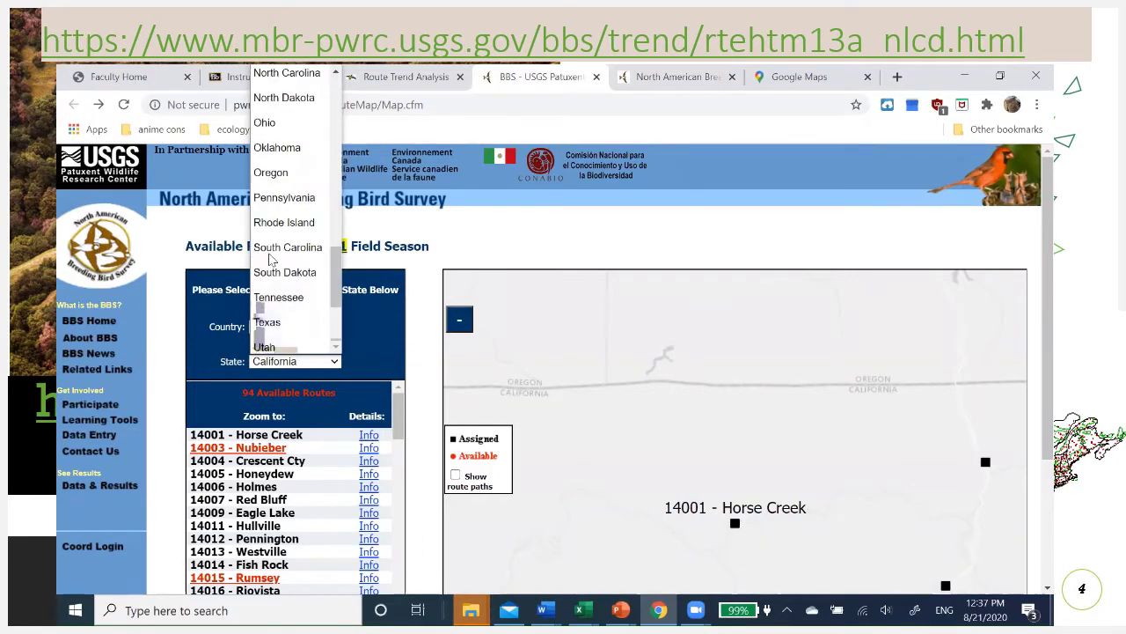
pyautogui.scroll(4, 272, 264)
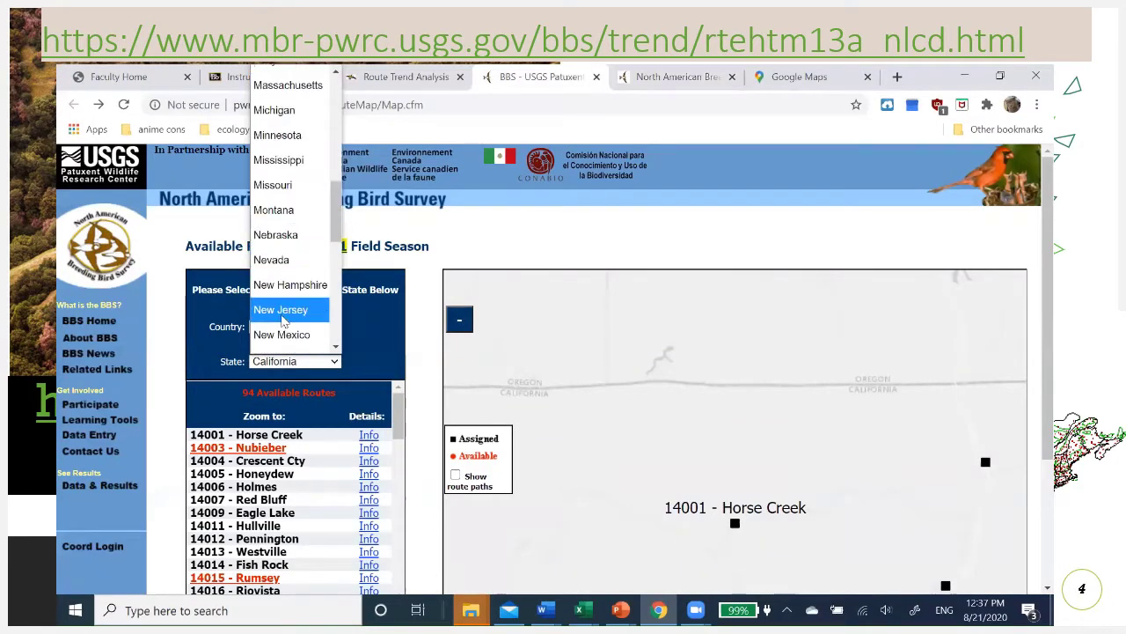
pyautogui.click(282, 317)
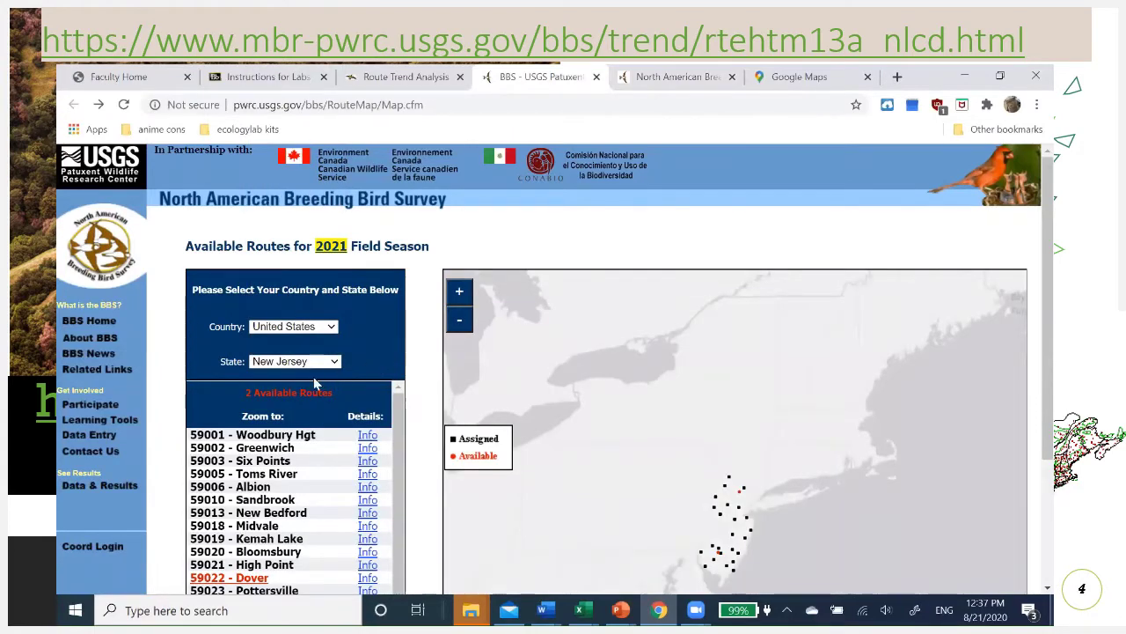
# Step: Copy the start latitude and longitude from the route info of 59001 - Woodbury Hgt into the Google Maps search
pyautogui.click(368, 438)
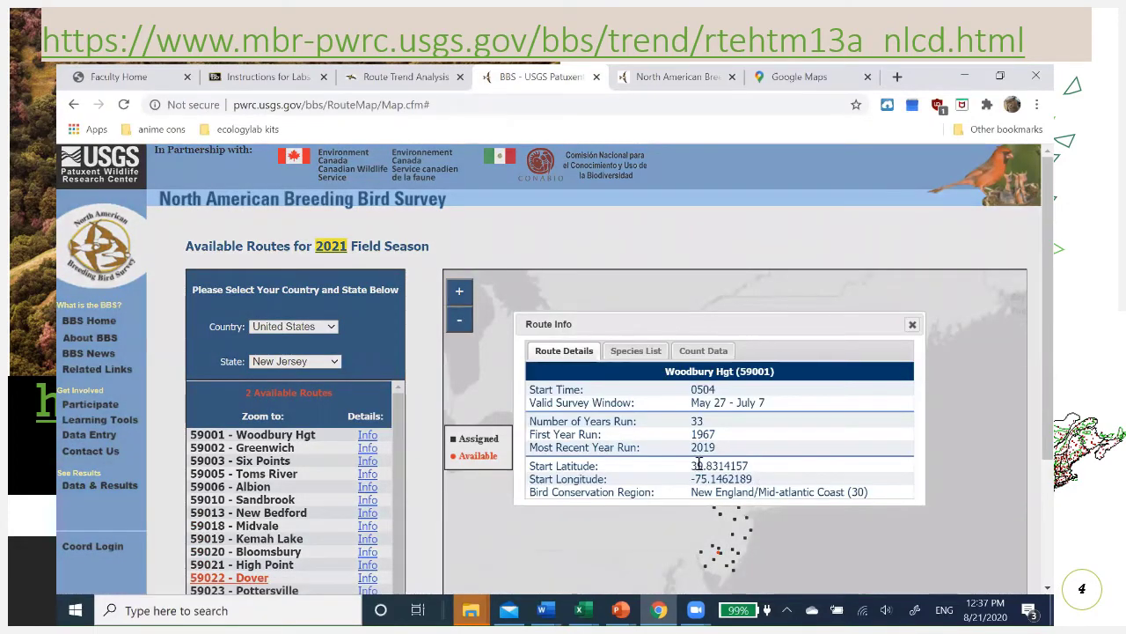
pyautogui.moveTo(728, 466); pyautogui.dragTo(762, 483)
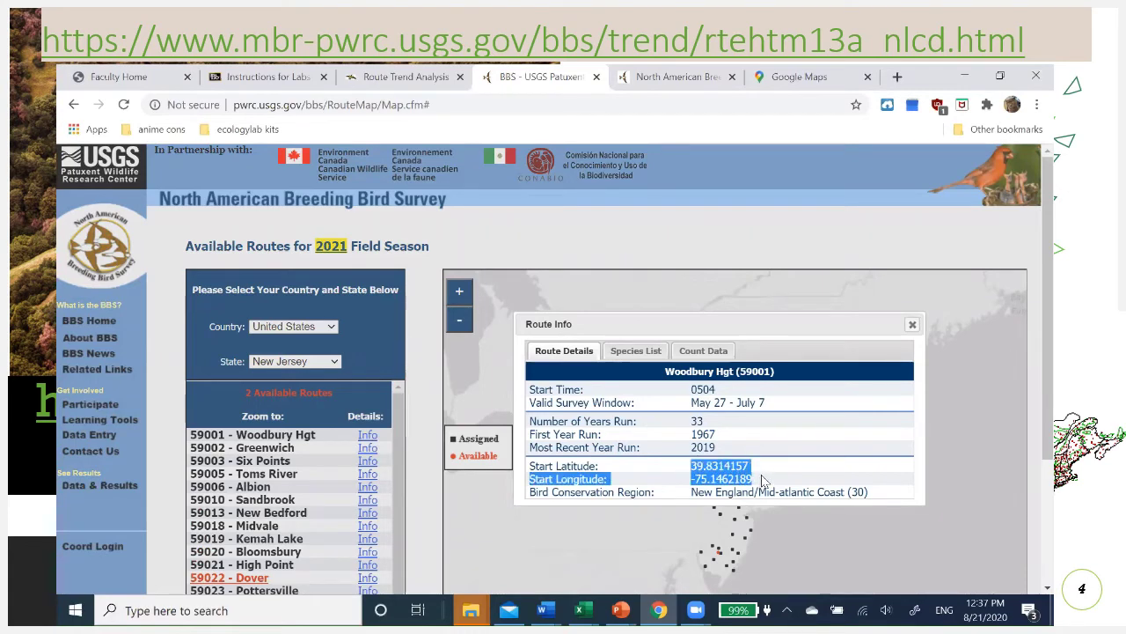
pyautogui.click(813, 77)
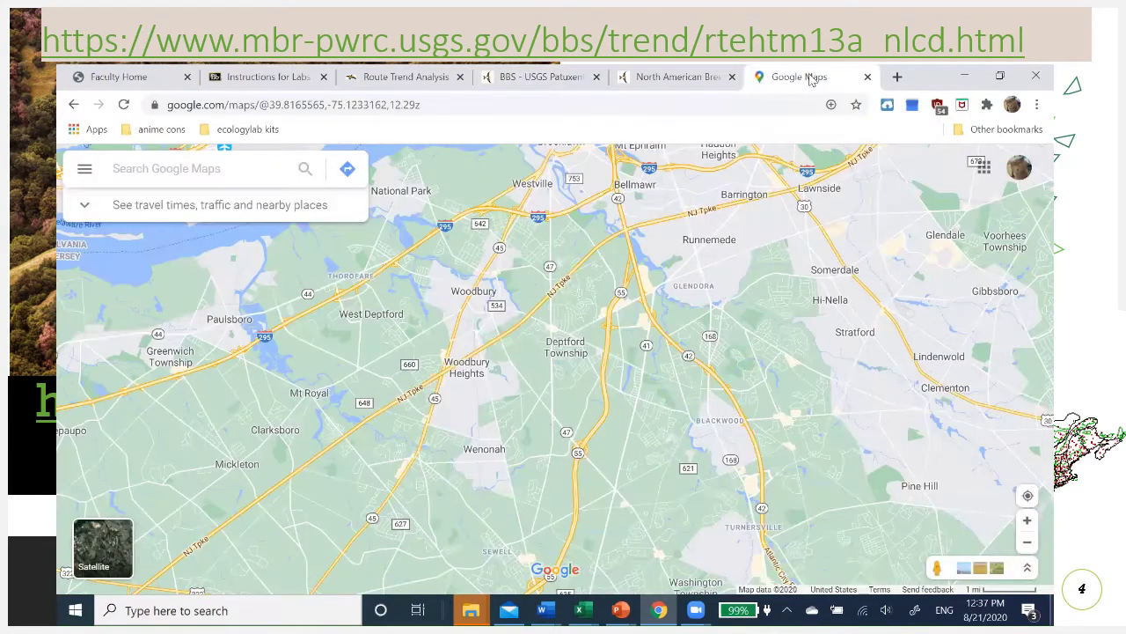
pyautogui.click(135, 168)
pyautogui.hotkey('ctrl', 'v')
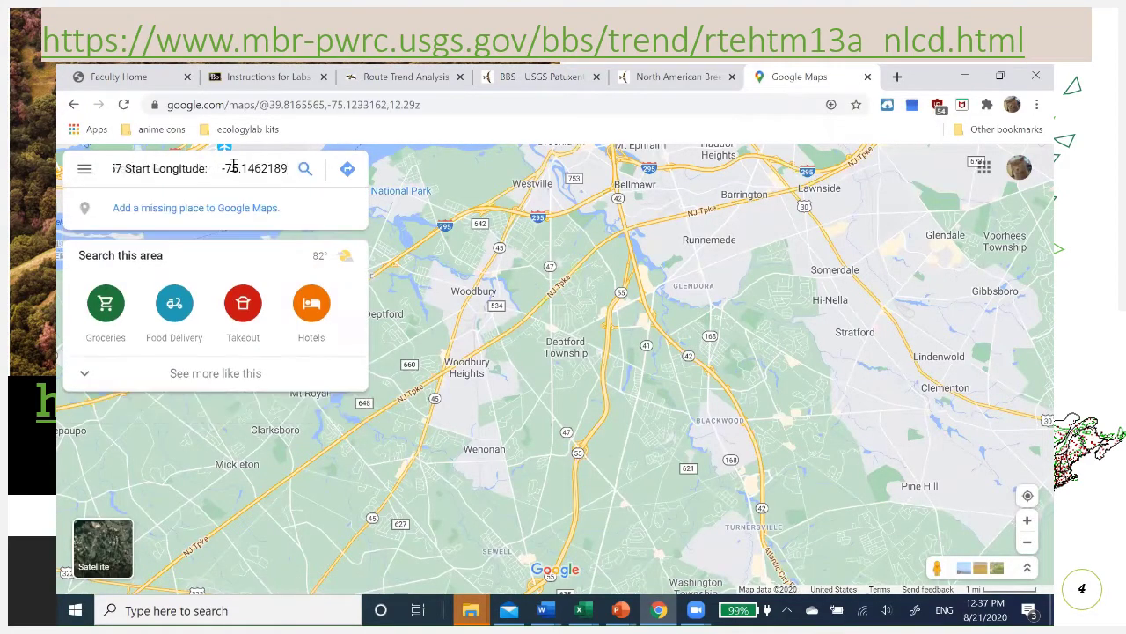
# Step: Remove the "Start Longitude:" label from the query and search Google Maps for 39.8314157 -75.1462189
pyautogui.moveTo(219, 170); pyautogui.dragTo(124, 166)
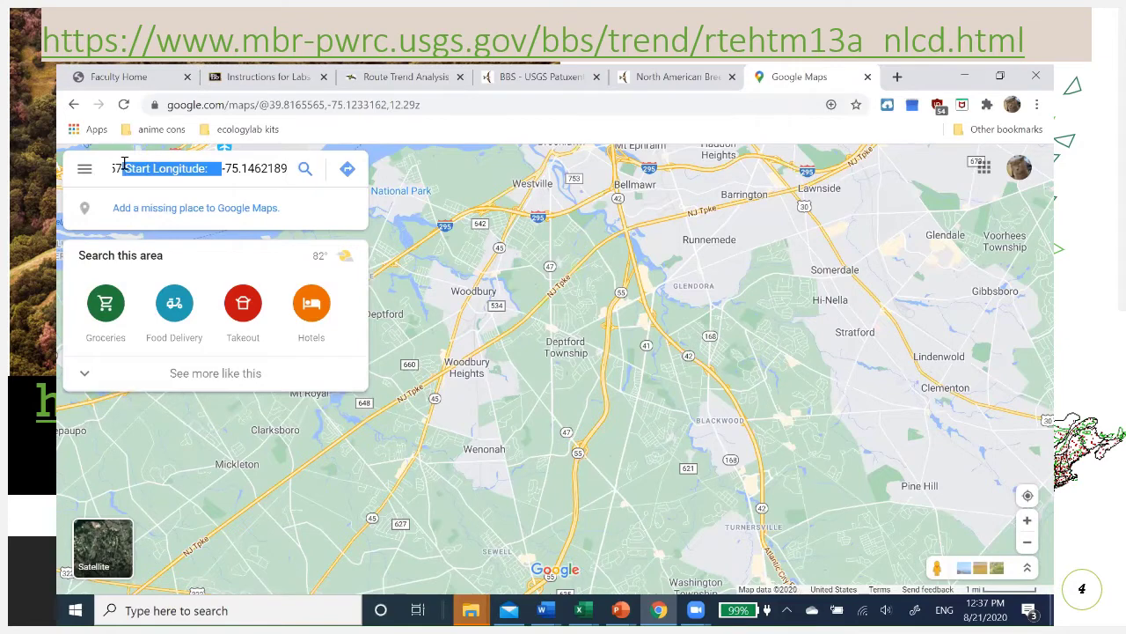
pyautogui.press('BackSpace')
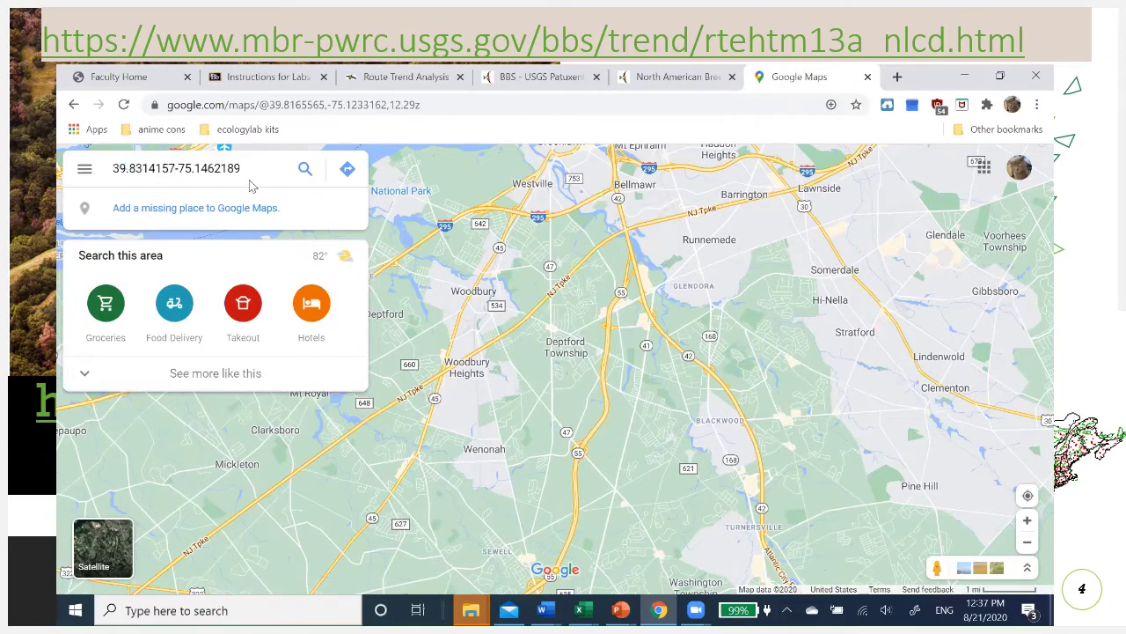
pyautogui.click(303, 189)
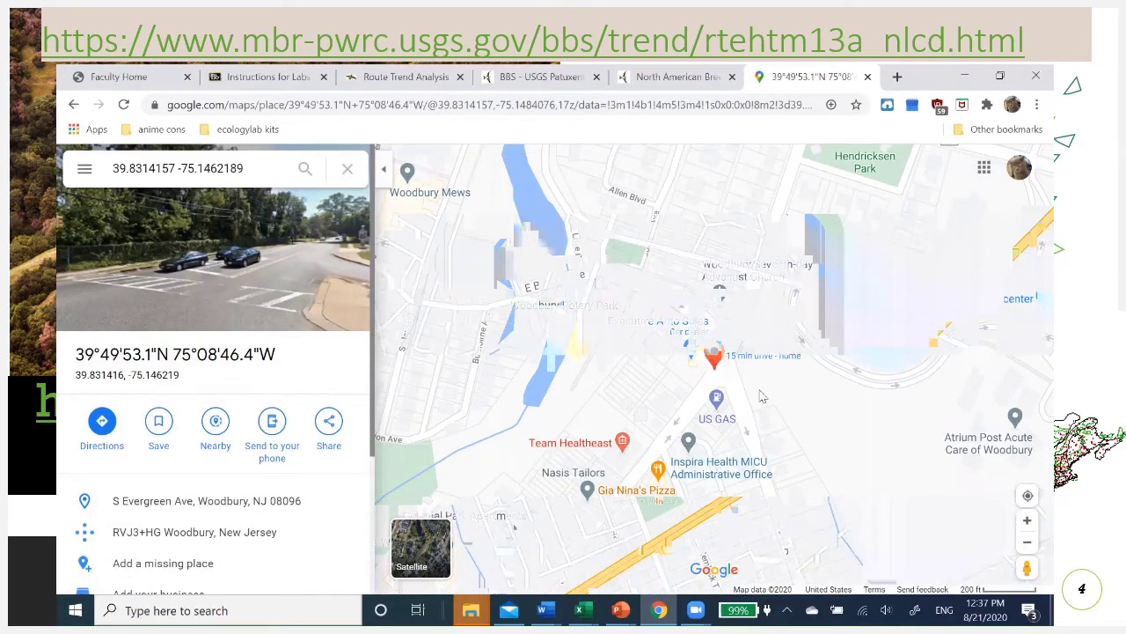
# Step: Show the map as satellite imagery and open Street View at the marked route start point
pyautogui.click(408, 553)
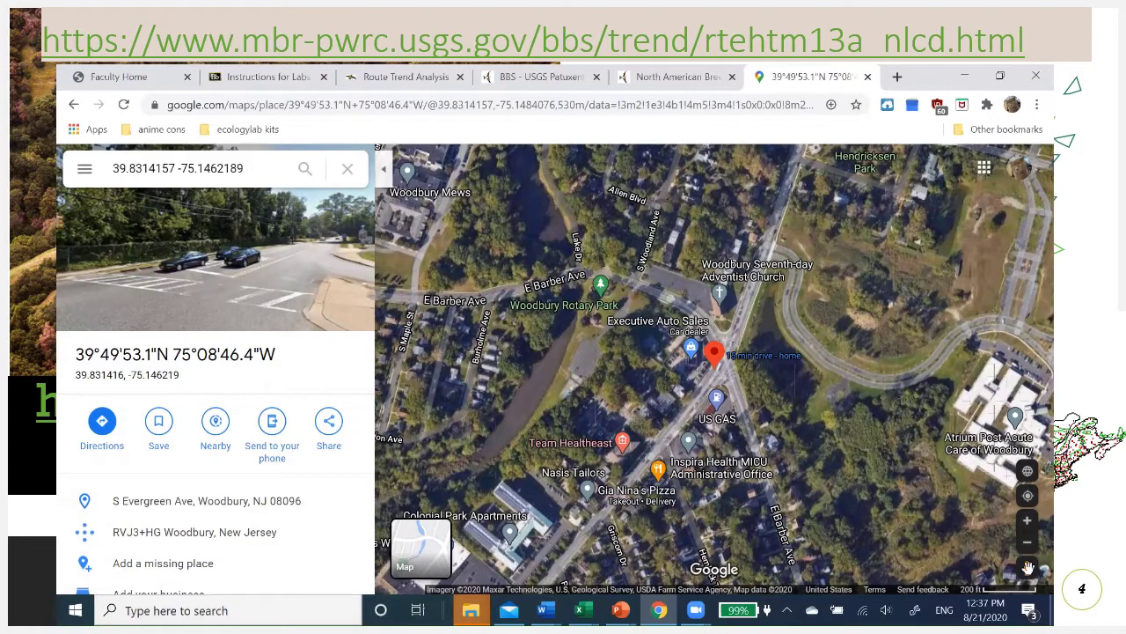
pyautogui.moveTo(1025, 568); pyautogui.dragTo(718, 336)
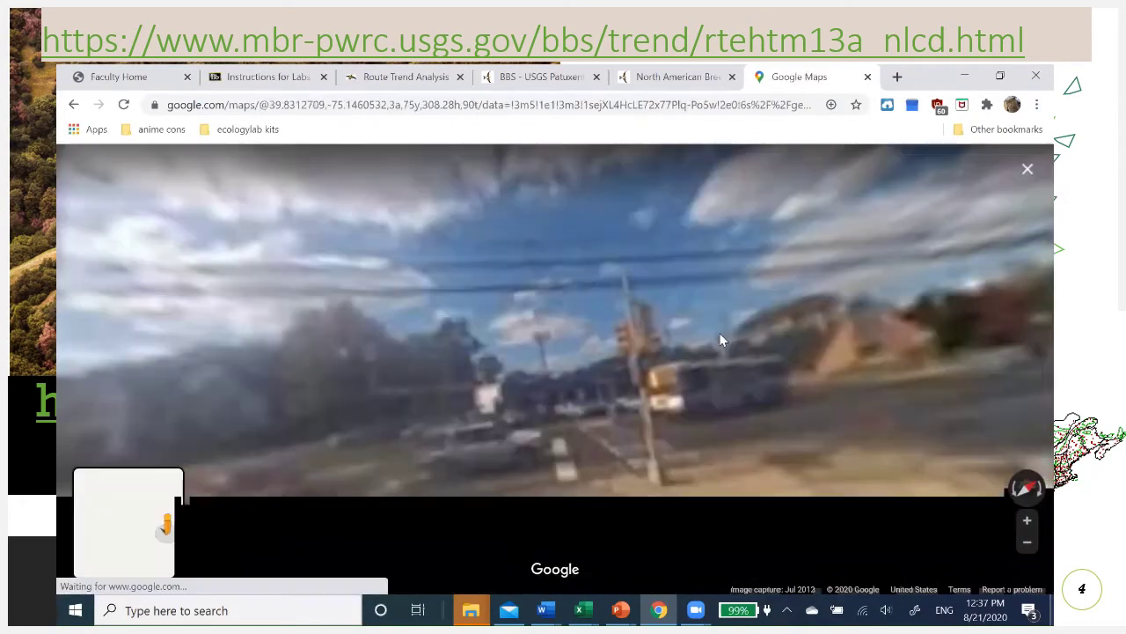
# Step: Turn the Street View around and travel along S Evergreen Ave to examine the habitat beside the route
pyautogui.moveTo(357, 334); pyautogui.dragTo(1010, 412)
pyautogui.click(709, 495)
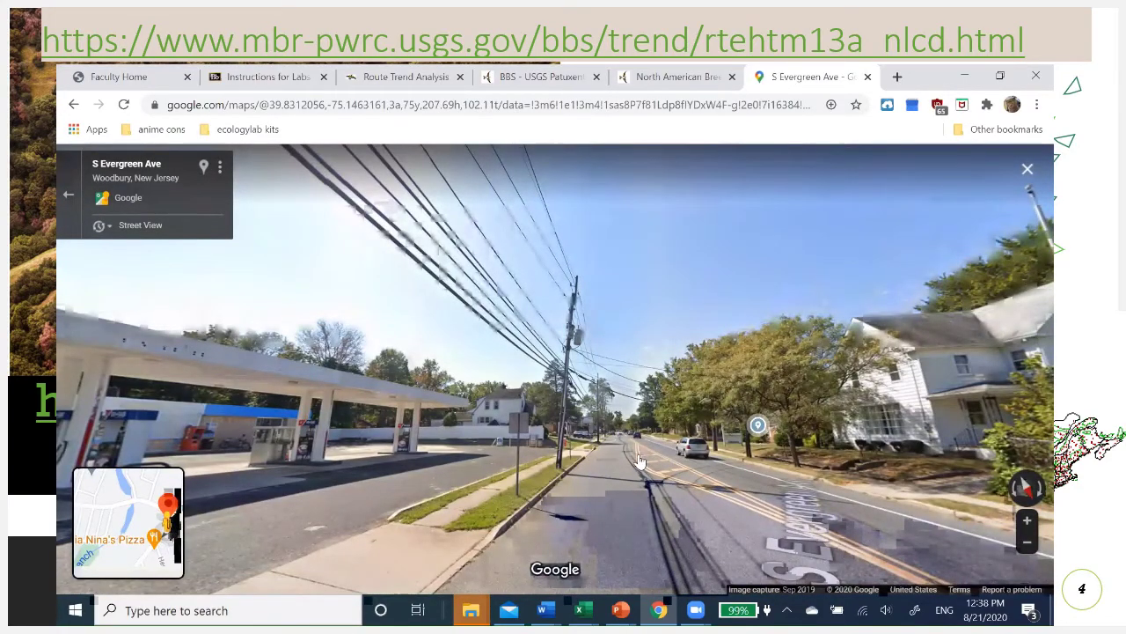
pyautogui.click(640, 461)
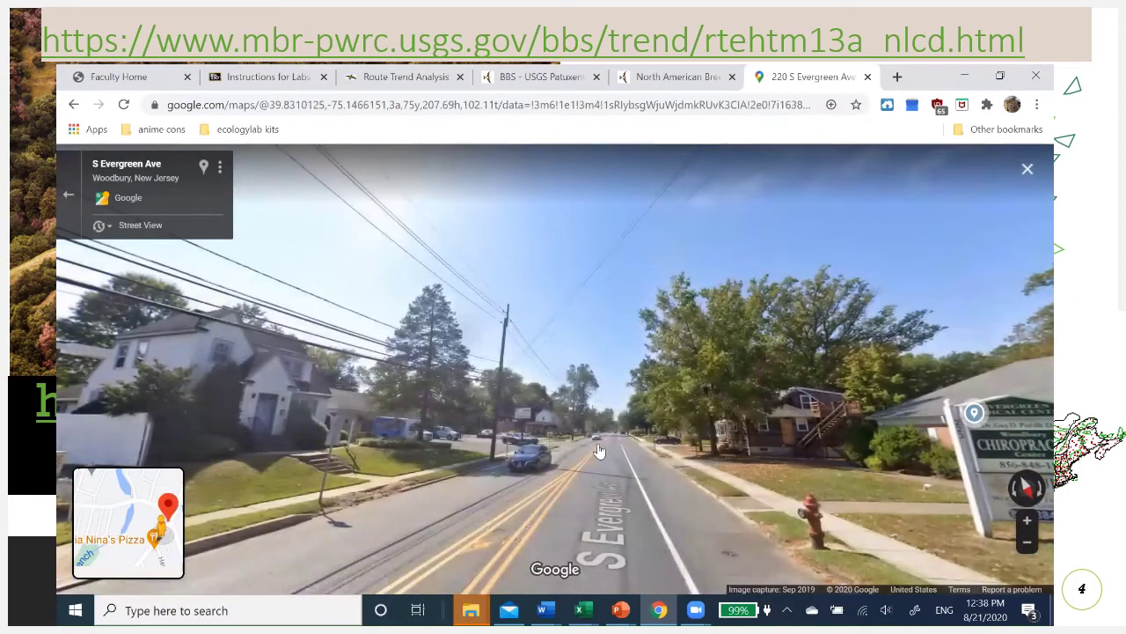
pyautogui.click(598, 450)
pyautogui.click(630, 445)
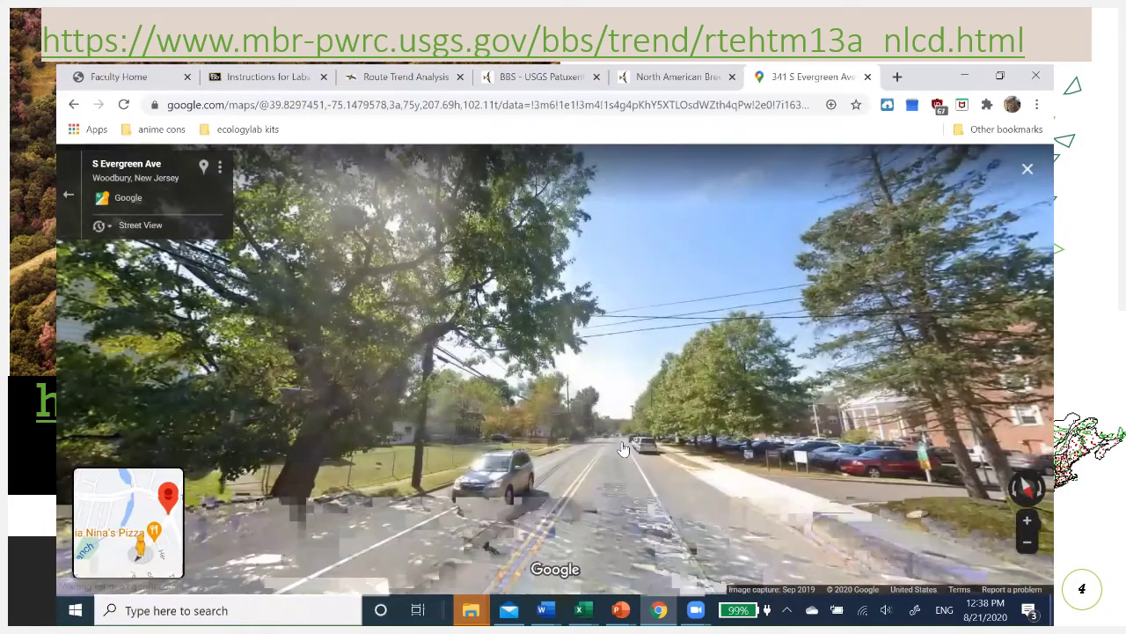
# Step: Travel further along S Evergreen Ave and onto Glassboro Rd in Street View to examine the roadside habitat
pyautogui.click(622, 449)
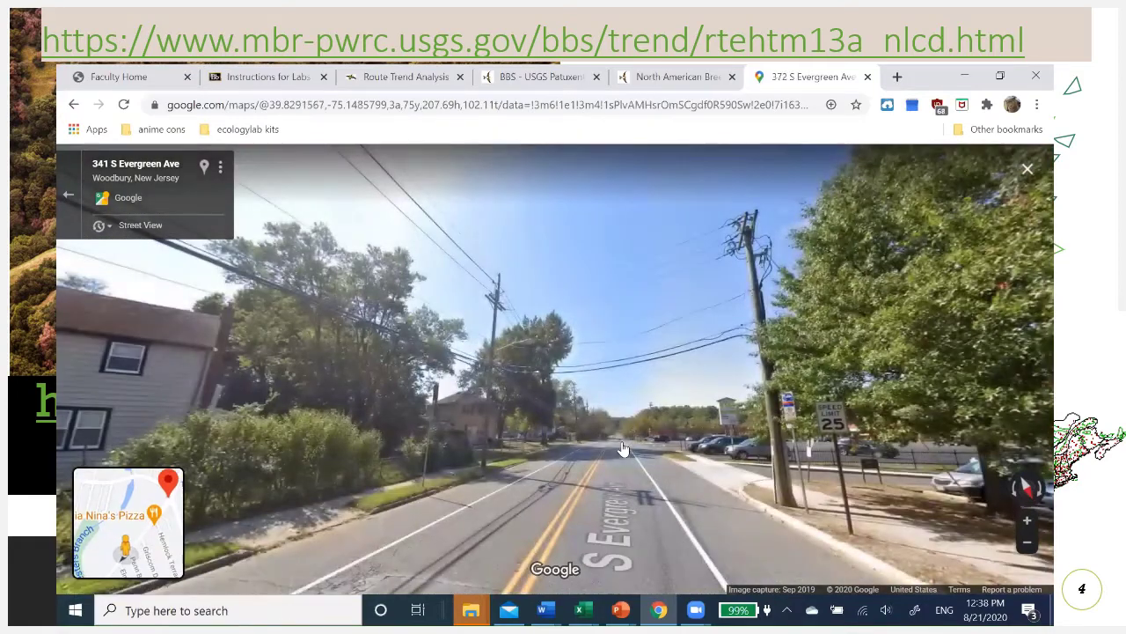
pyautogui.click(622, 449)
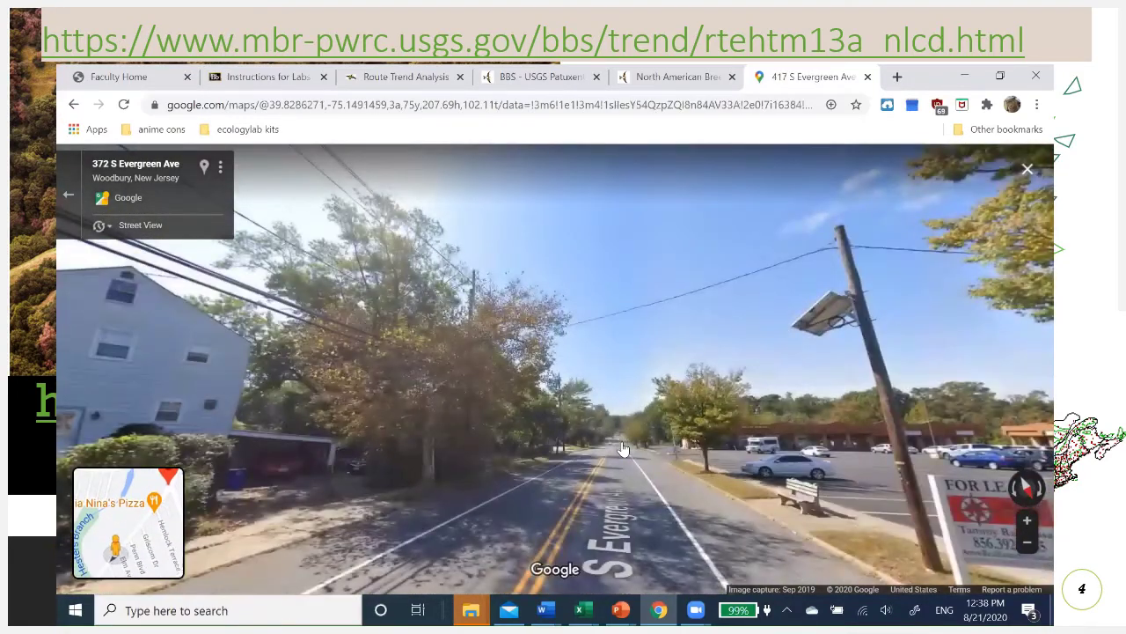
pyautogui.click(622, 449)
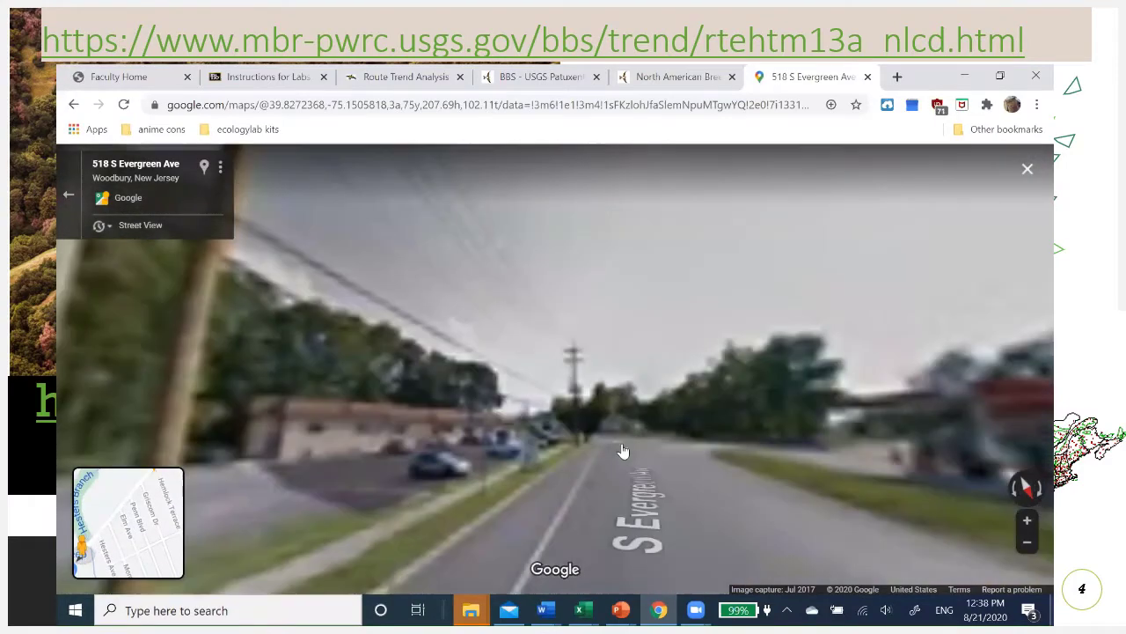
pyautogui.click(649, 459)
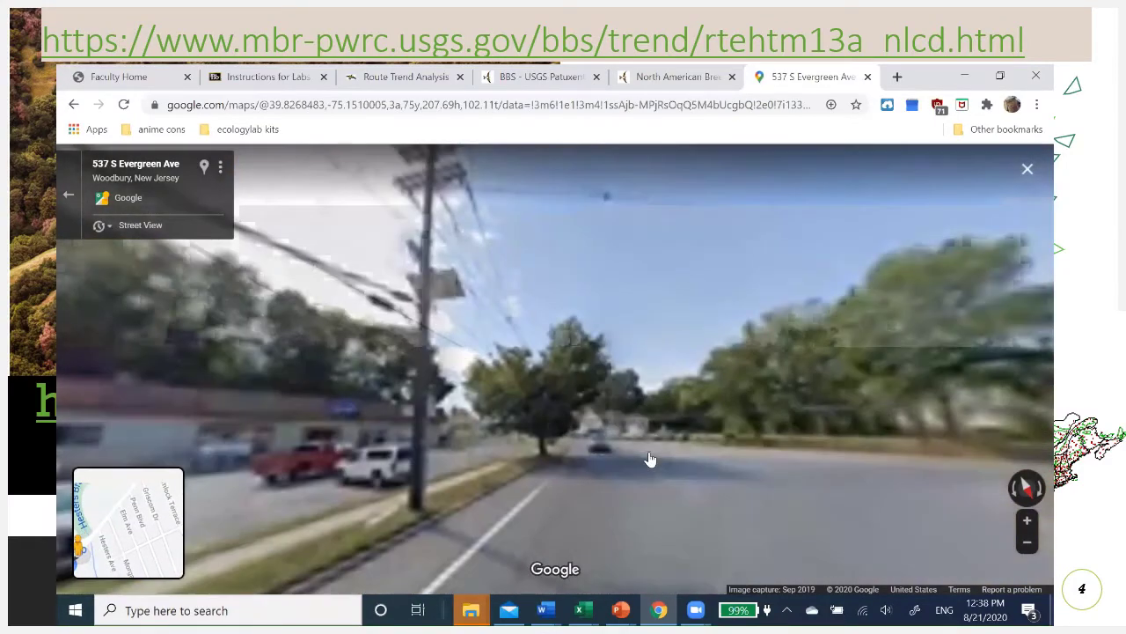
pyautogui.click(649, 460)
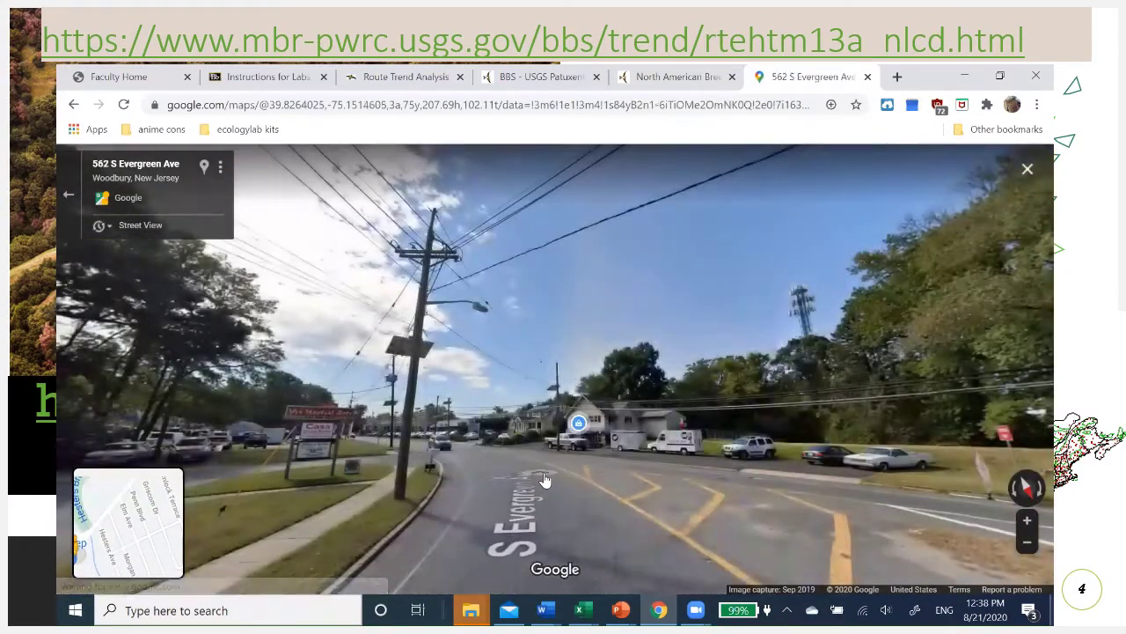
pyautogui.click(528, 475)
pyautogui.click(374, 464)
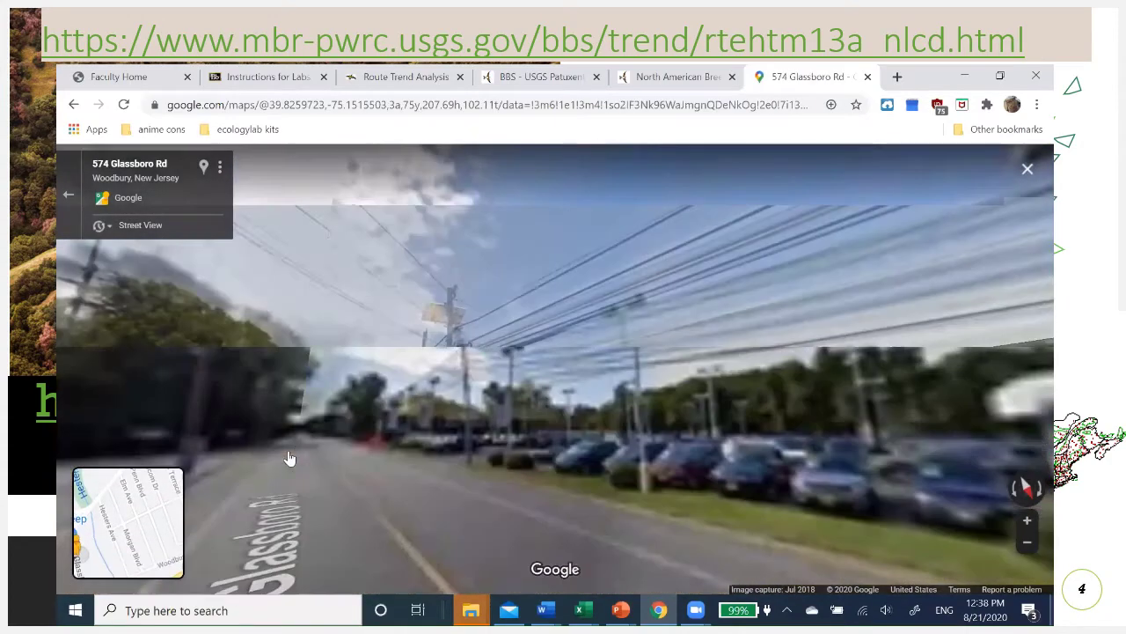
pyautogui.click(288, 458)
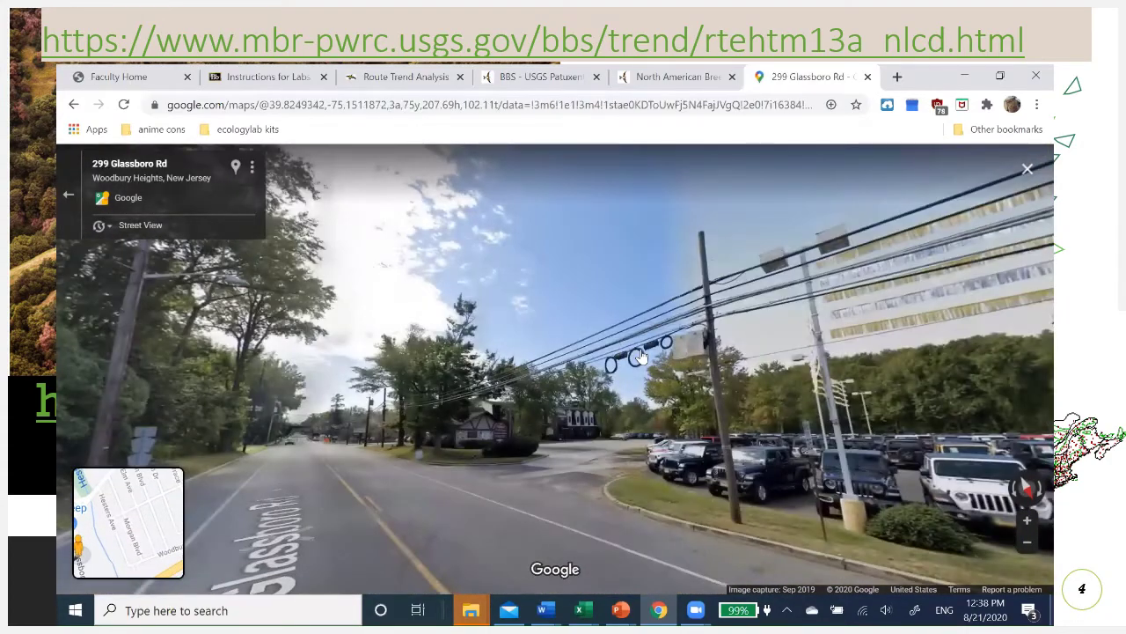
# Step: Face the trees beside the parking lot at 299 Glassboro Rd and capture that Street View scene with Snipping Tool
pyautogui.moveTo(334, 358); pyautogui.dragTo(636, 320)
pyautogui.moveTo(541, 333); pyautogui.dragTo(487, 349)
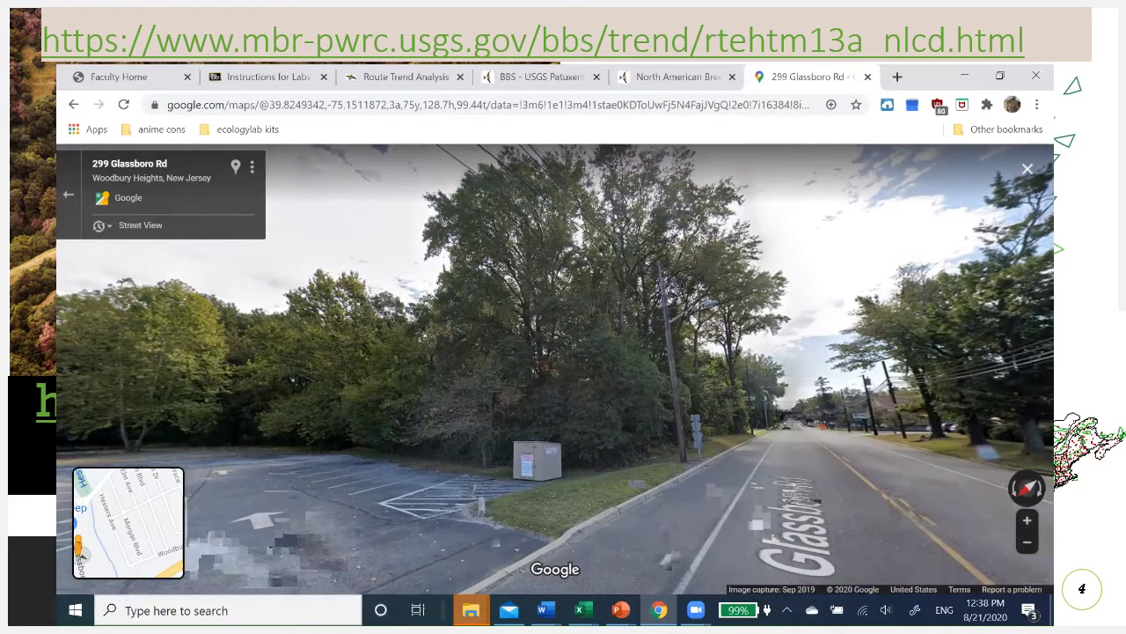
pyautogui.click(256, 607)
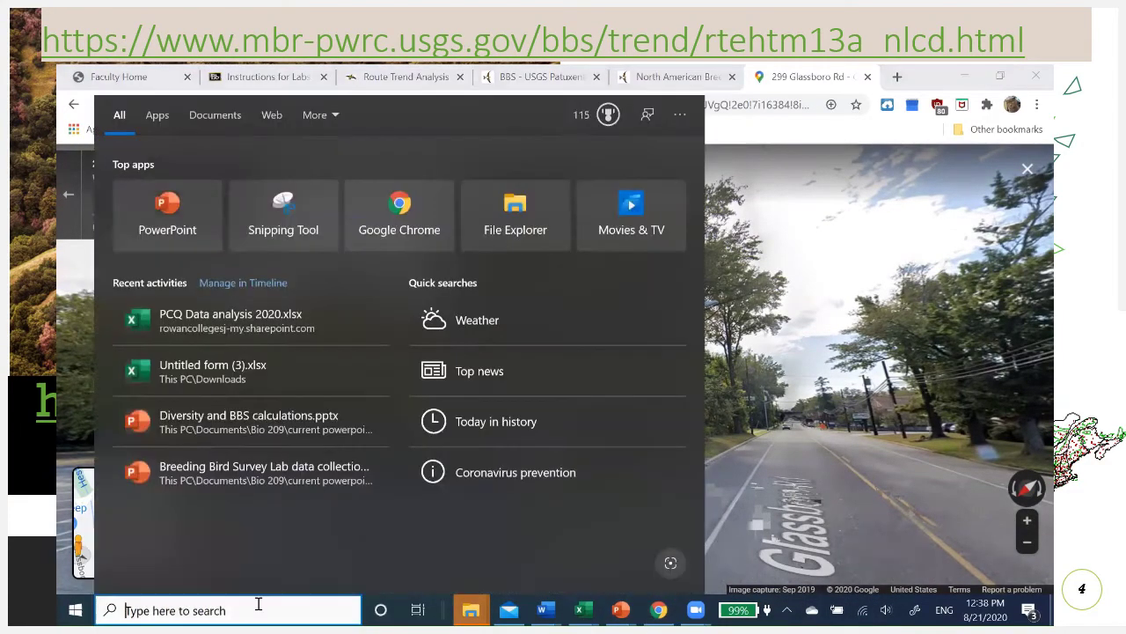
pyautogui.click(297, 211)
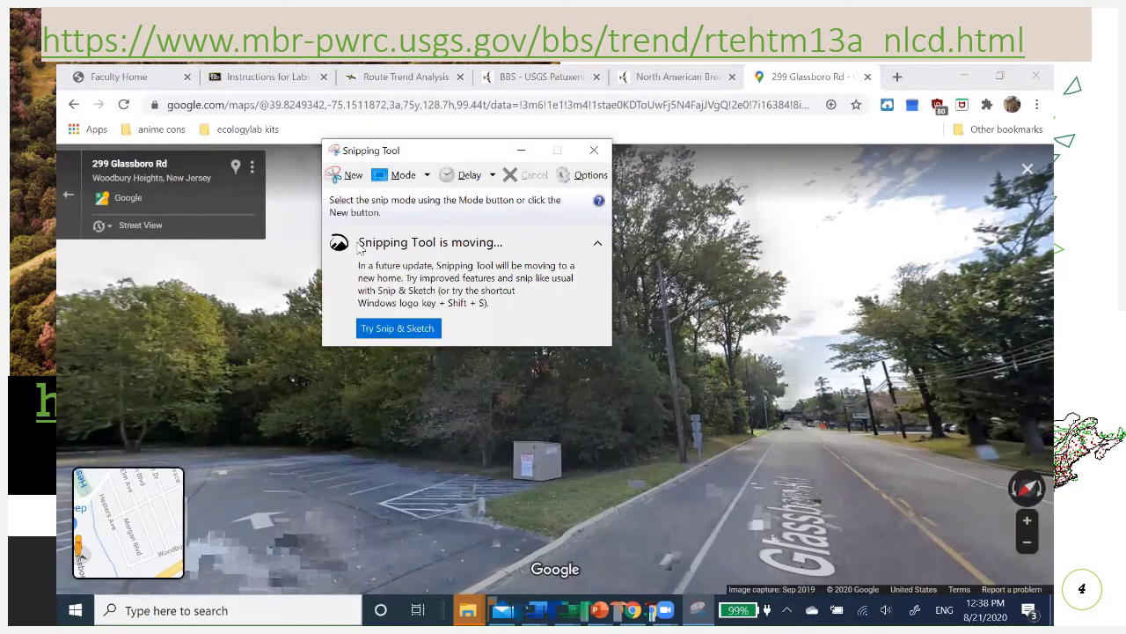
pyautogui.click(350, 176)
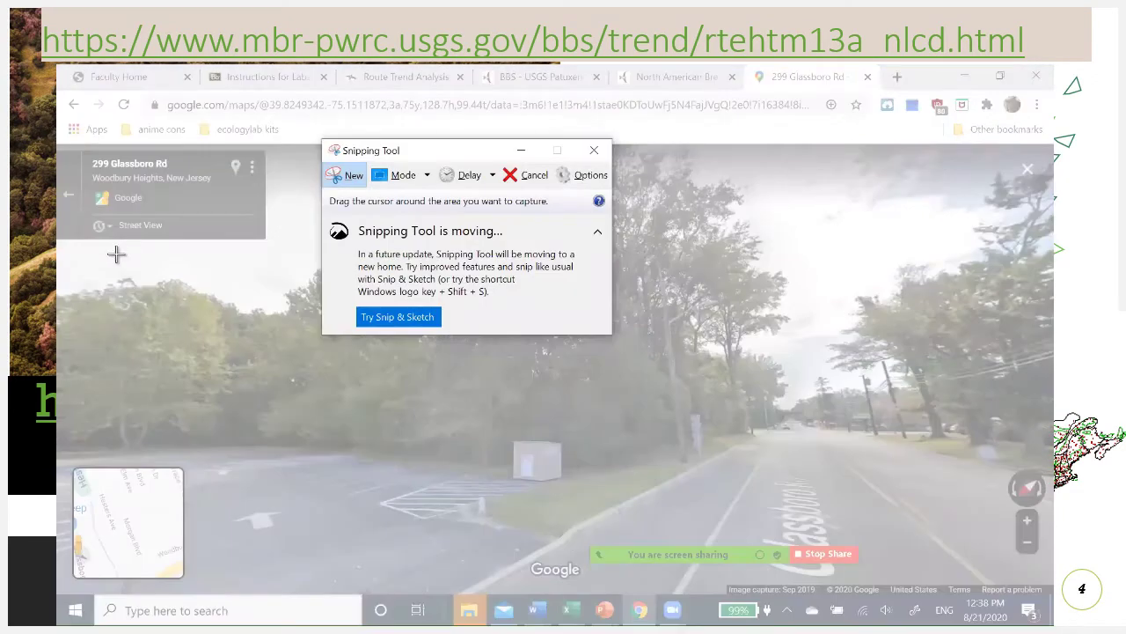
pyautogui.moveTo(125, 245); pyautogui.dragTo(966, 562)
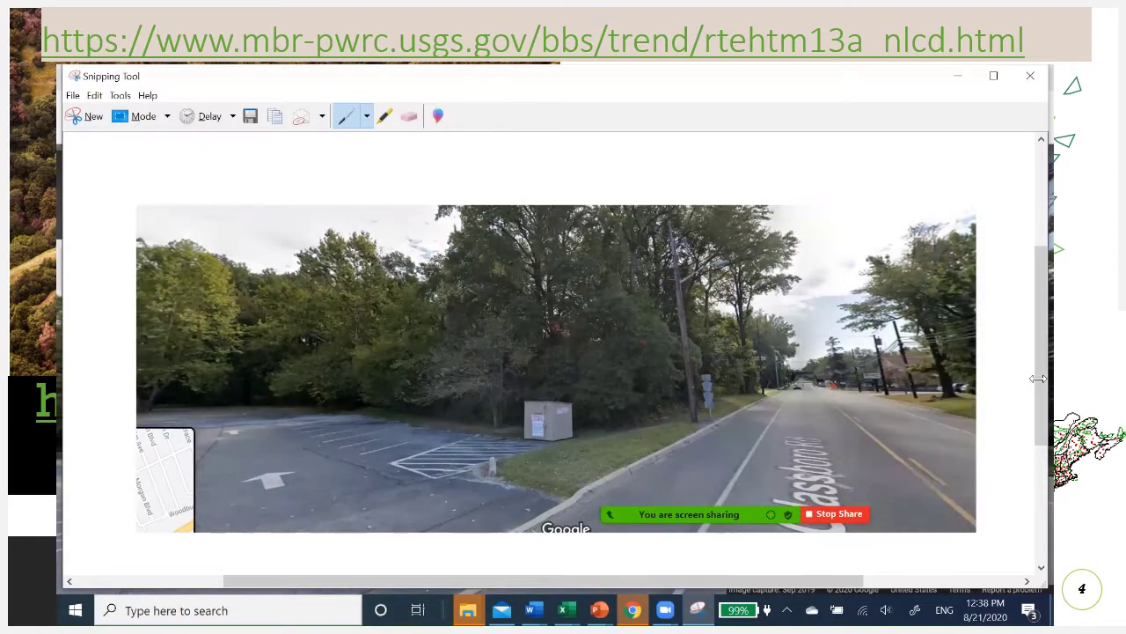
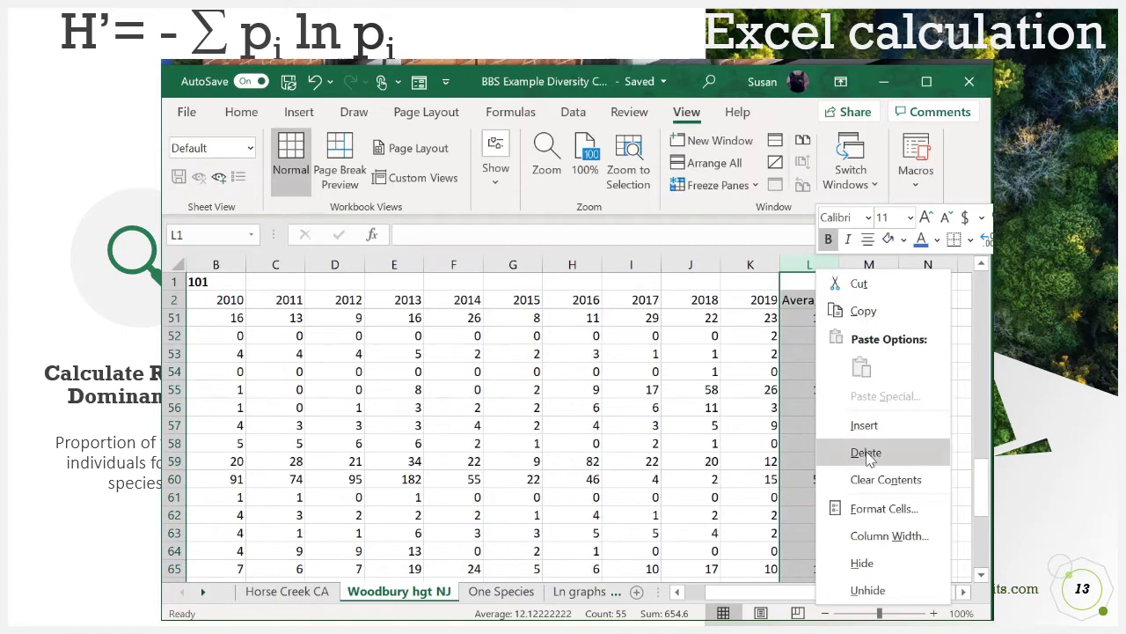
# Step: Delete the existing average column L on the Woodbury hgt NJ sheet and enter the heading "Average Number" in L2
pyautogui.click(836, 453)
pyautogui.click(812, 300)
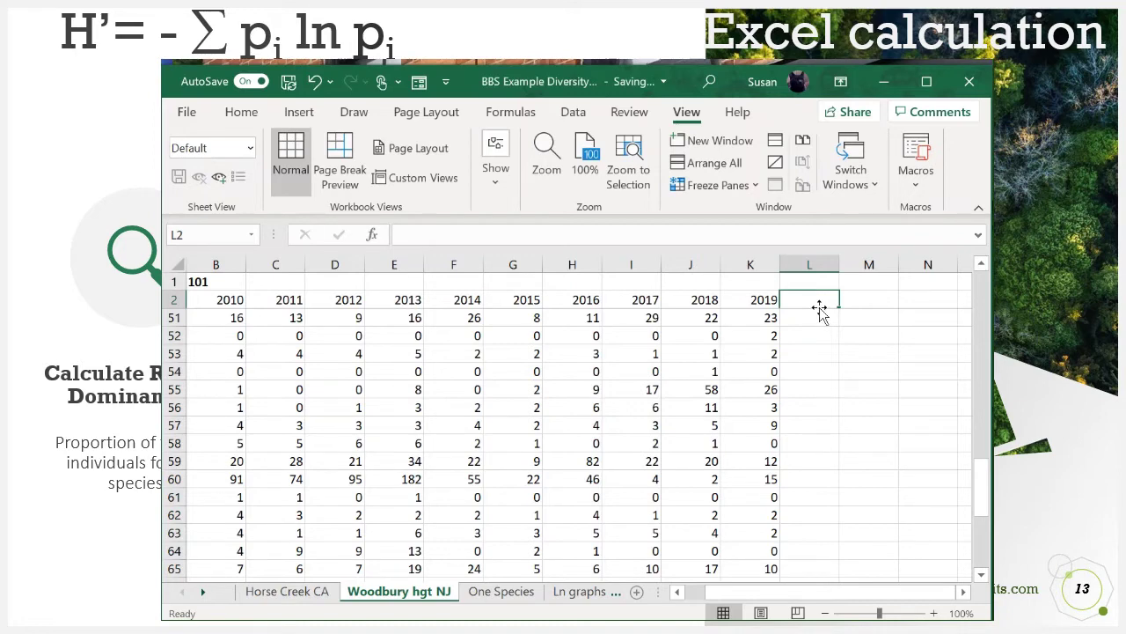
pyautogui.write('Ave')
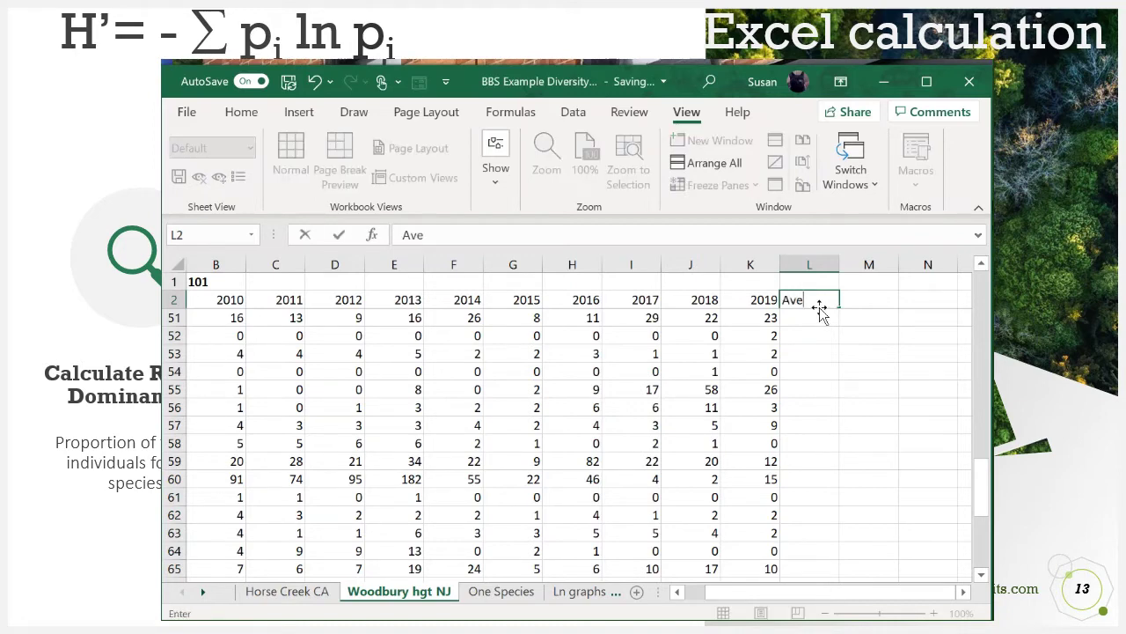
pyautogui.write('rage Number')
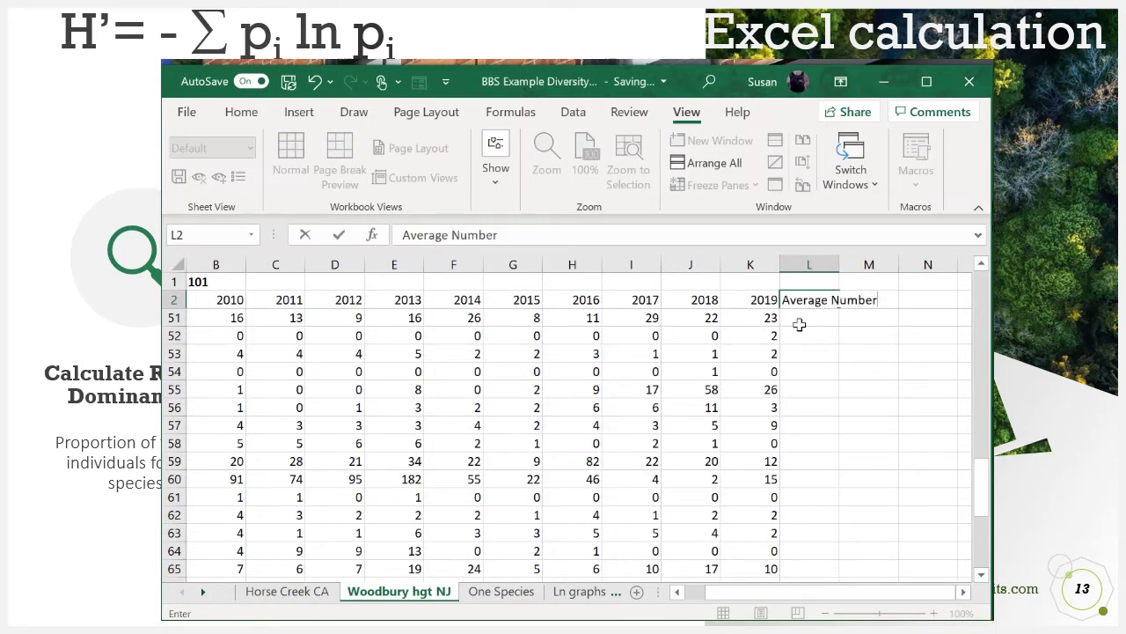
pyautogui.click(814, 318)
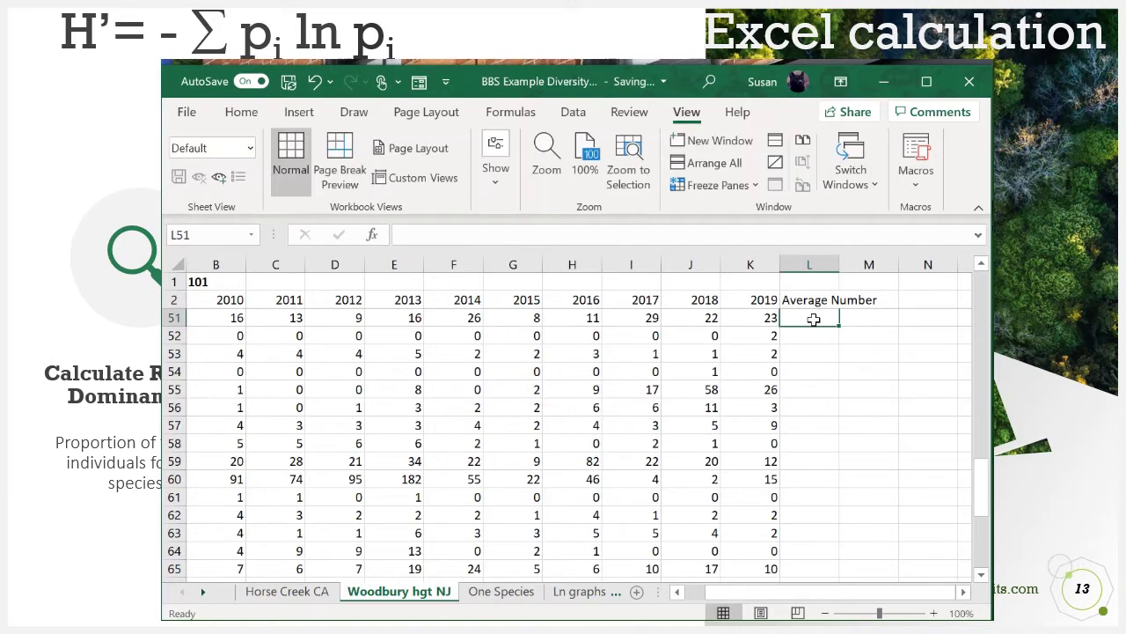
pyautogui.write('=a')
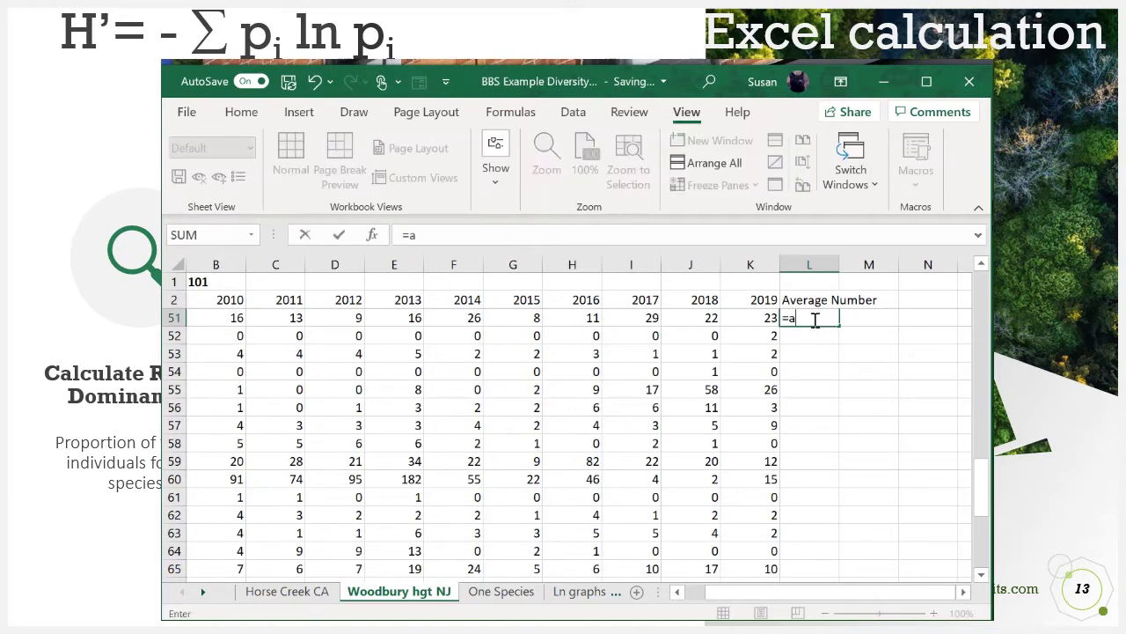
pyautogui.write('verage')
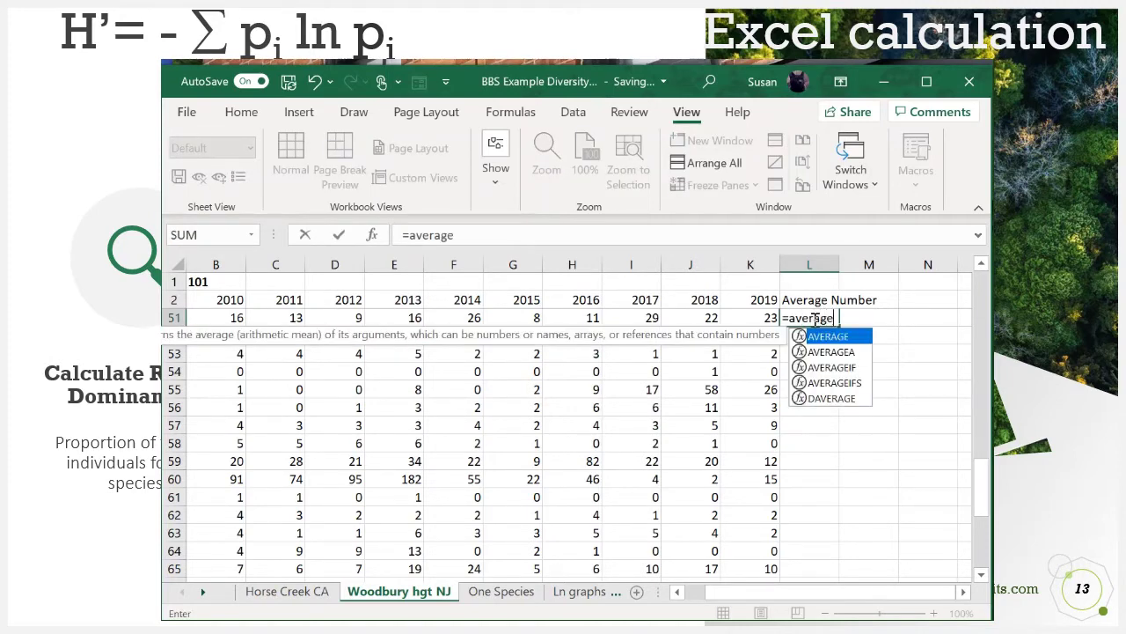
pyautogui.write('(')
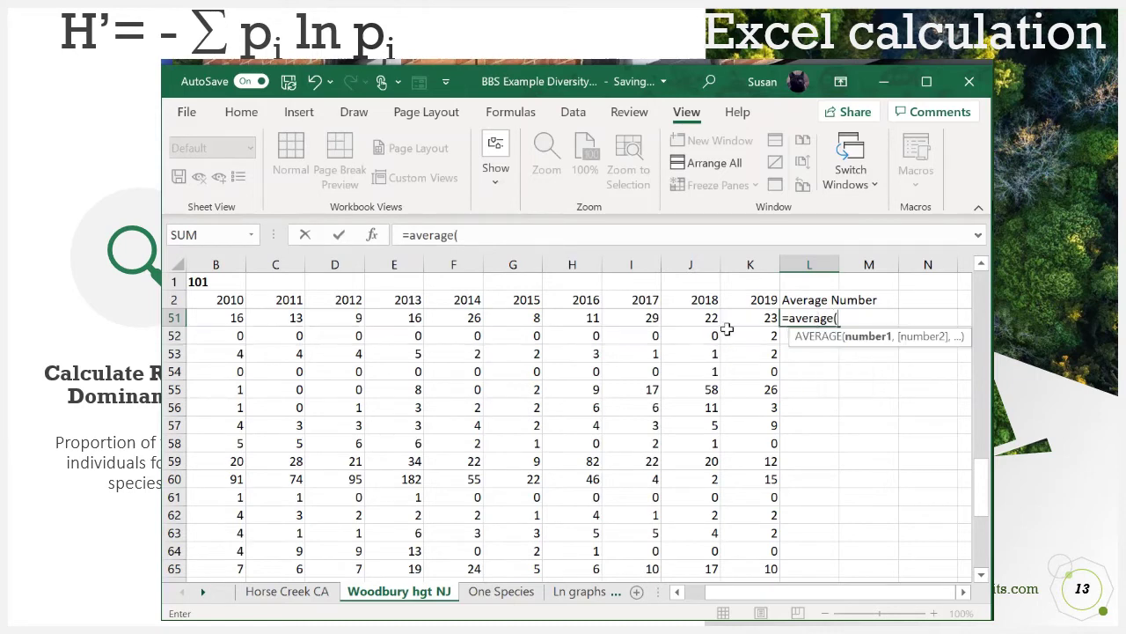
pyautogui.moveTo(770, 318)
pyautogui.mouseDown()
pyautogui.moveTo(226, 299)
pyautogui.moveTo(542, 333)
pyautogui.moveTo(785, 330)
pyautogui.mouseUp()
pyautogui.click(826, 368)
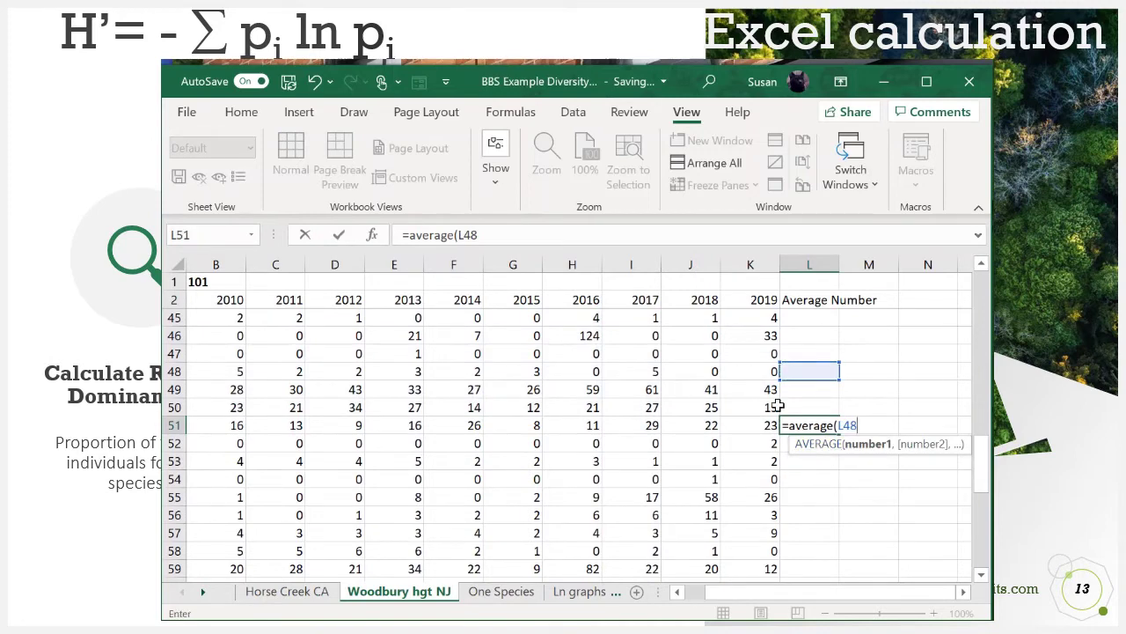
pyautogui.moveTo(216, 336); pyautogui.dragTo(749, 425)
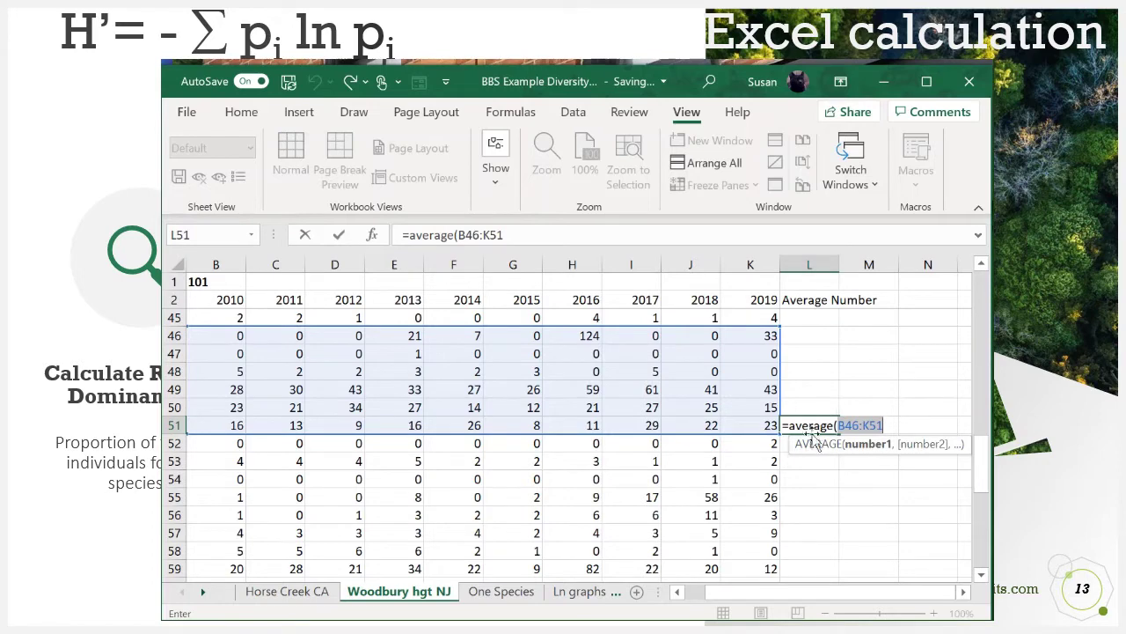
pyautogui.click(807, 483)
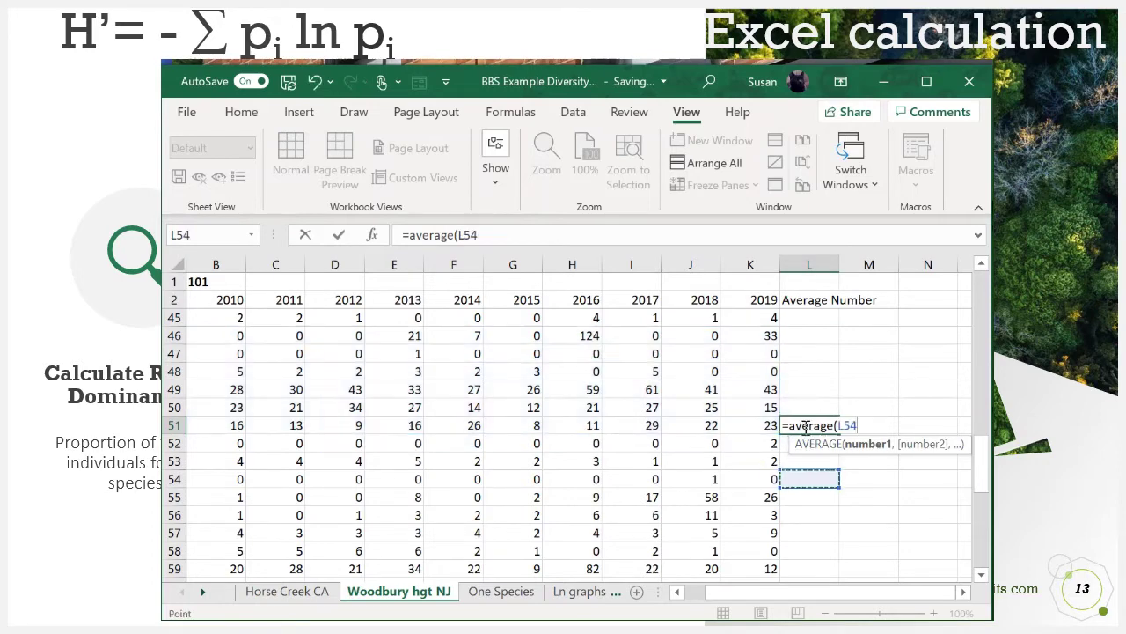
pyautogui.press('Return')
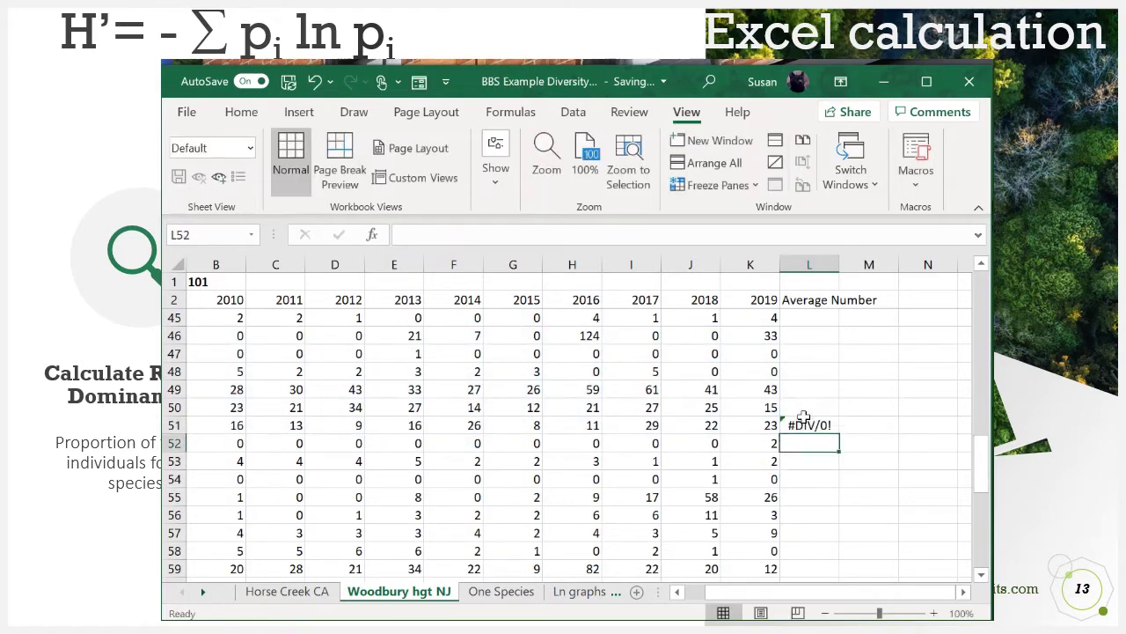
pyautogui.click(803, 420)
pyautogui.press('Delete')
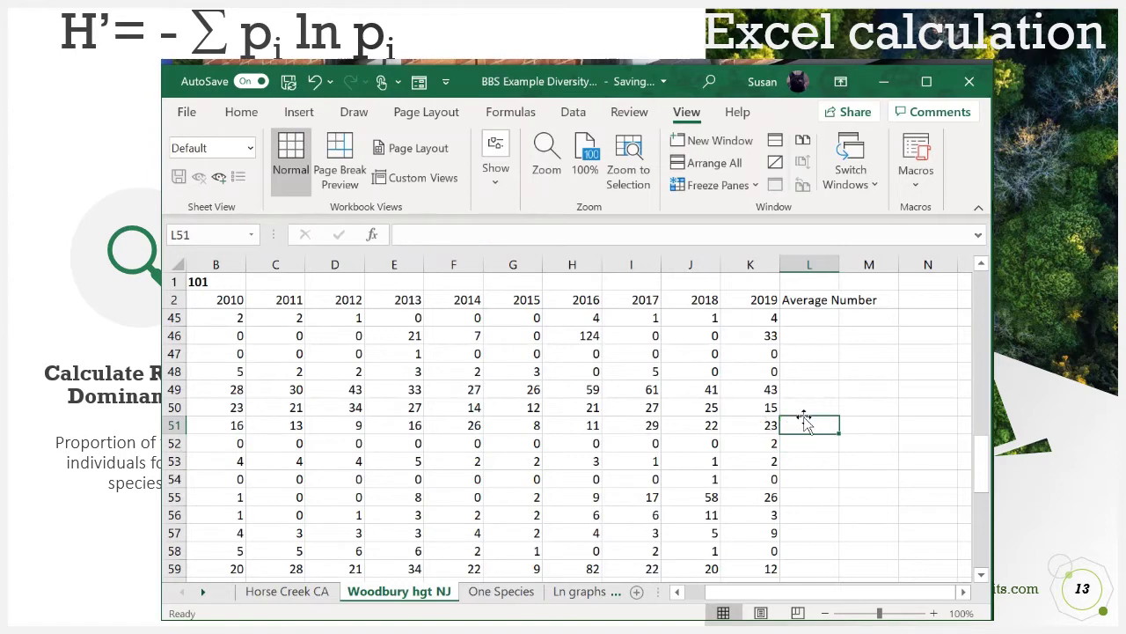
# Step: Select cell B3, the first species' 2010 count, and unfreeze the sheet's existing panes
pyautogui.scroll(1, 807, 397)
pyautogui.scroll(13, 808, 369)
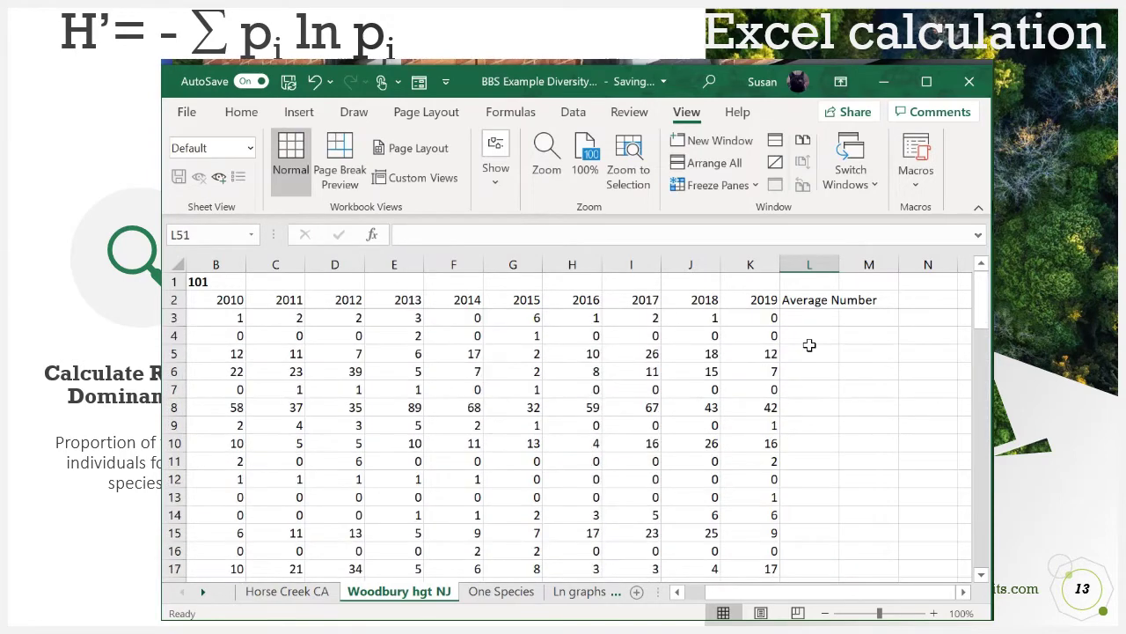
pyautogui.click(818, 318)
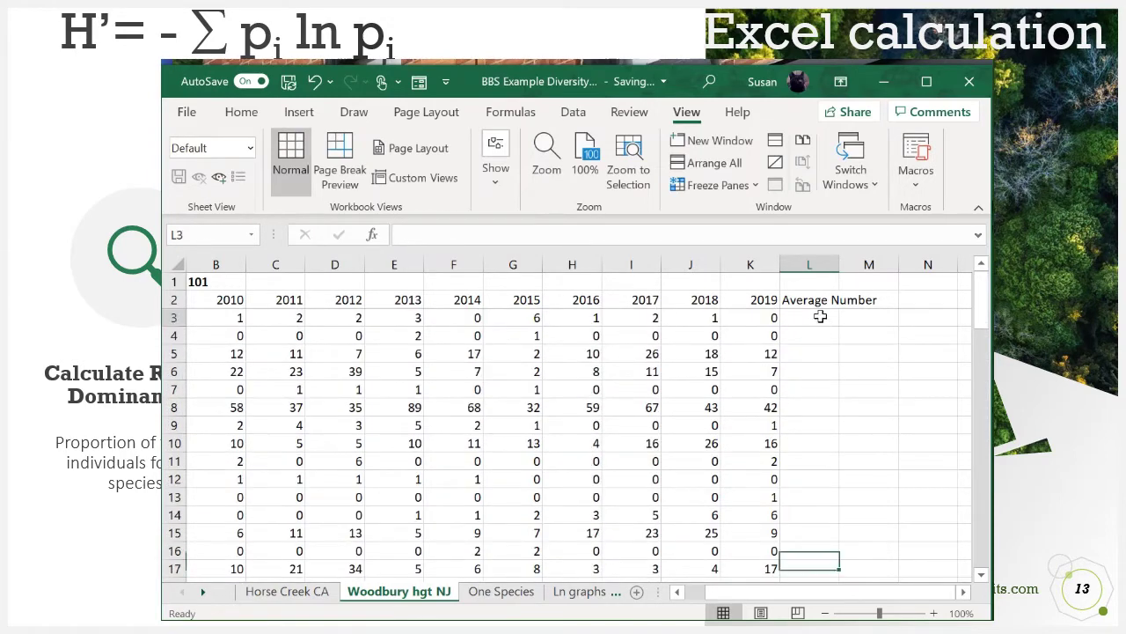
pyautogui.click(767, 593)
pyautogui.moveTo(767, 598); pyautogui.dragTo(753, 598)
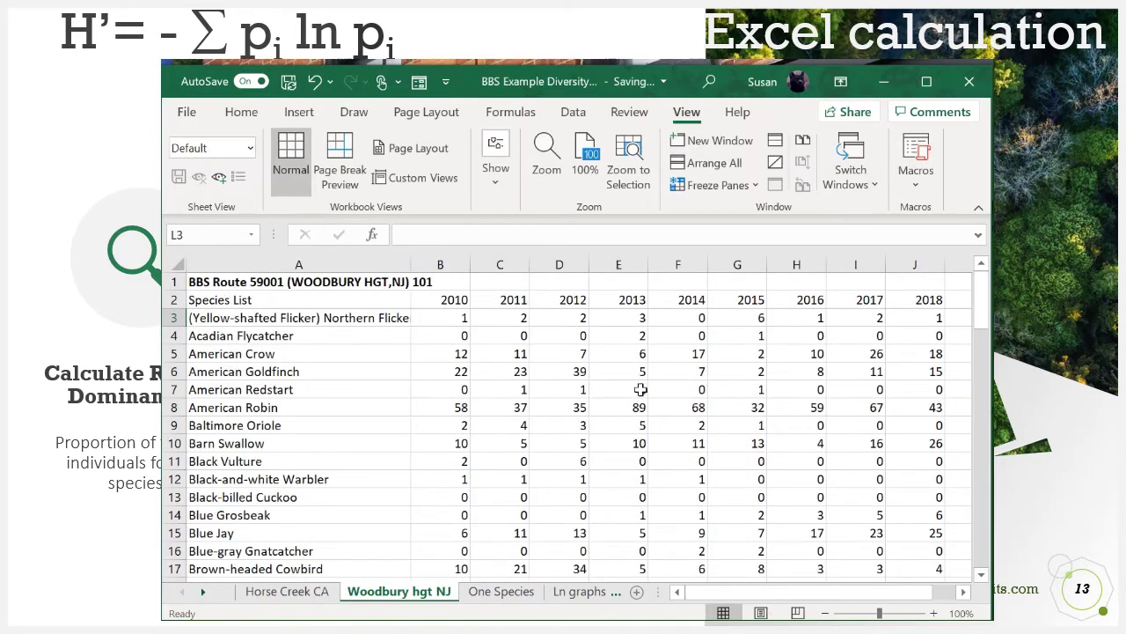
pyautogui.click(439, 317)
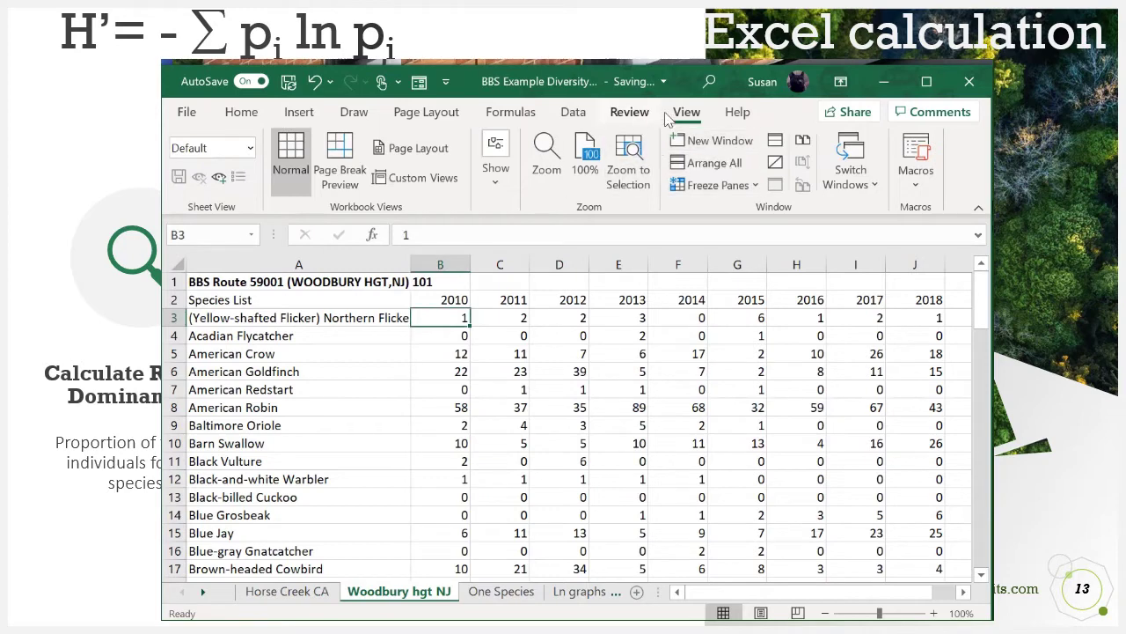
pyautogui.click(709, 185)
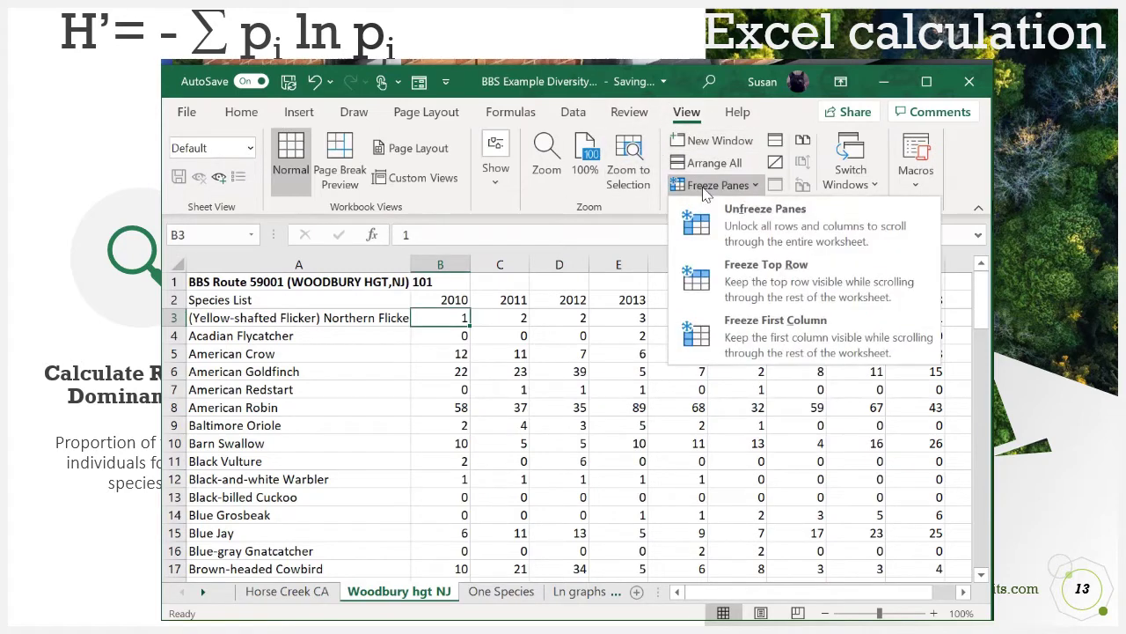
pyautogui.click(732, 216)
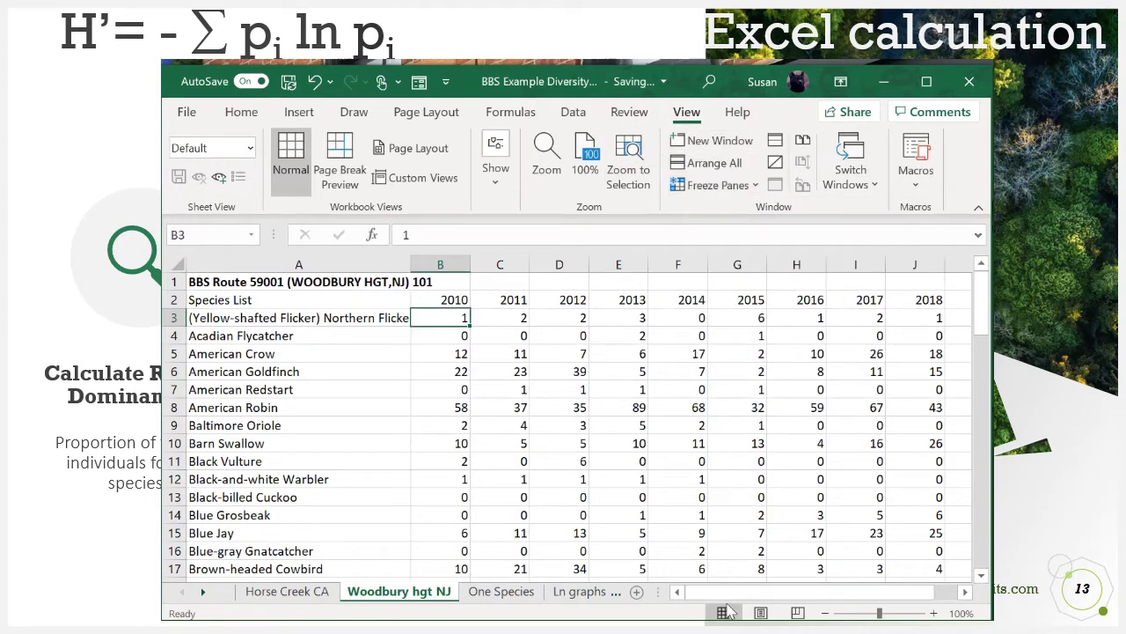
# Step: Freeze panes at B3 to lock the title and year rows together with the Species List column
pyautogui.moveTo(728, 592); pyautogui.dragTo(663, 597)
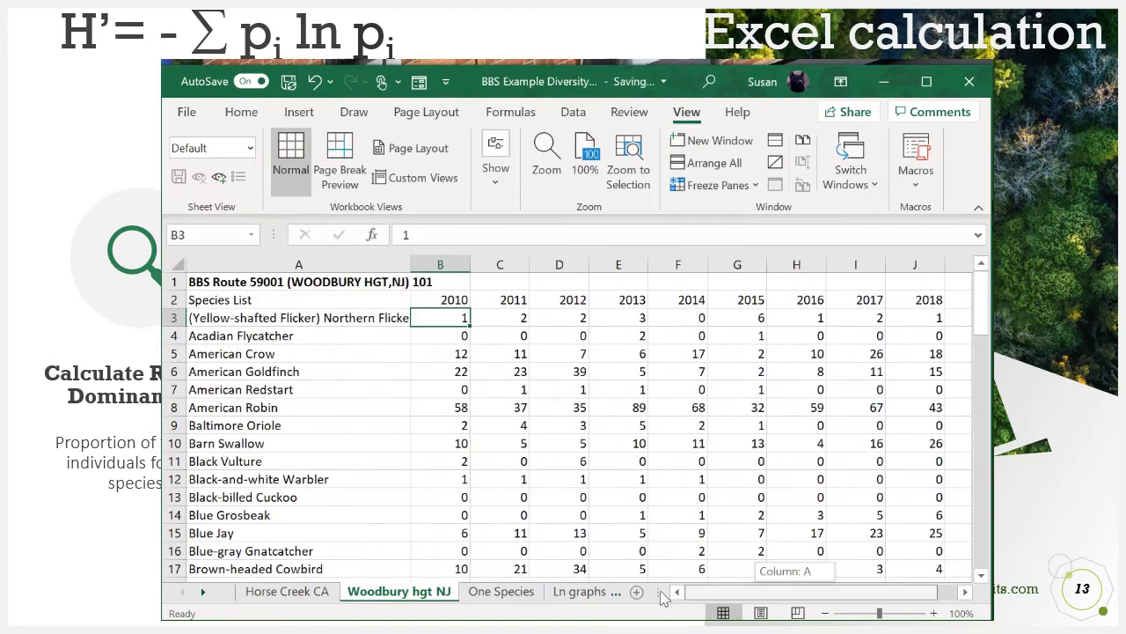
pyautogui.click(703, 185)
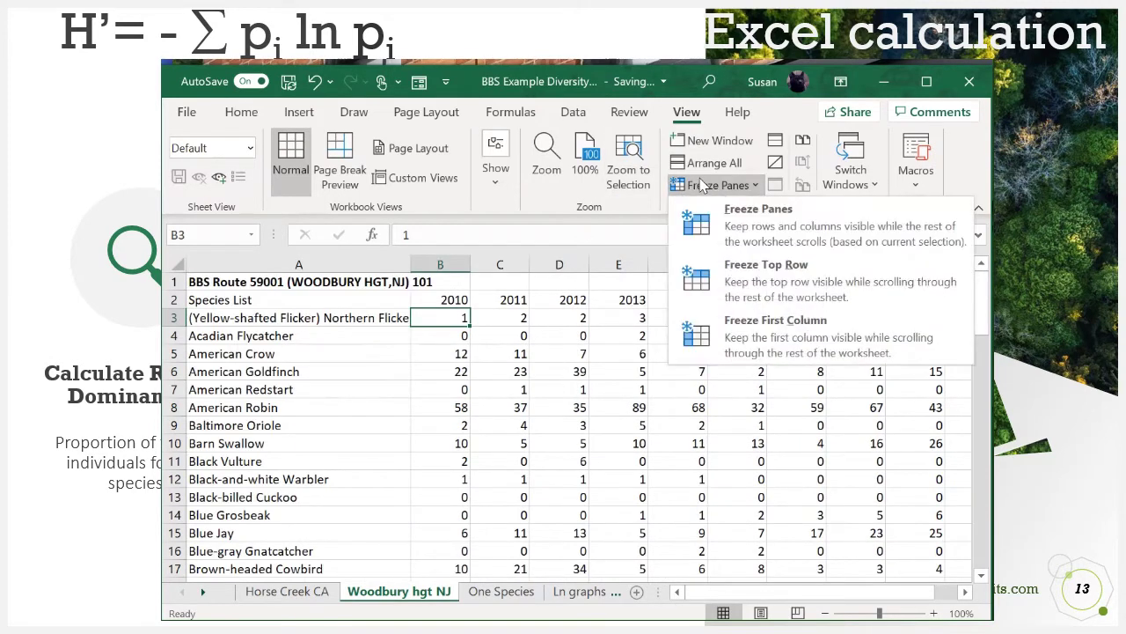
pyautogui.click(692, 220)
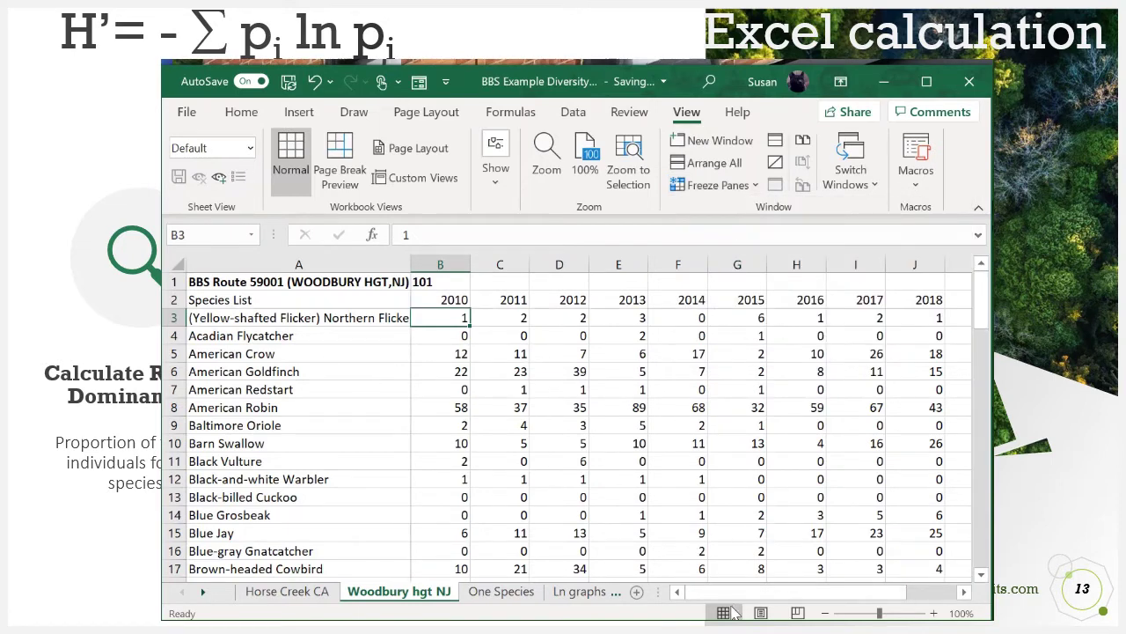
pyautogui.moveTo(731, 593); pyautogui.dragTo(863, 595)
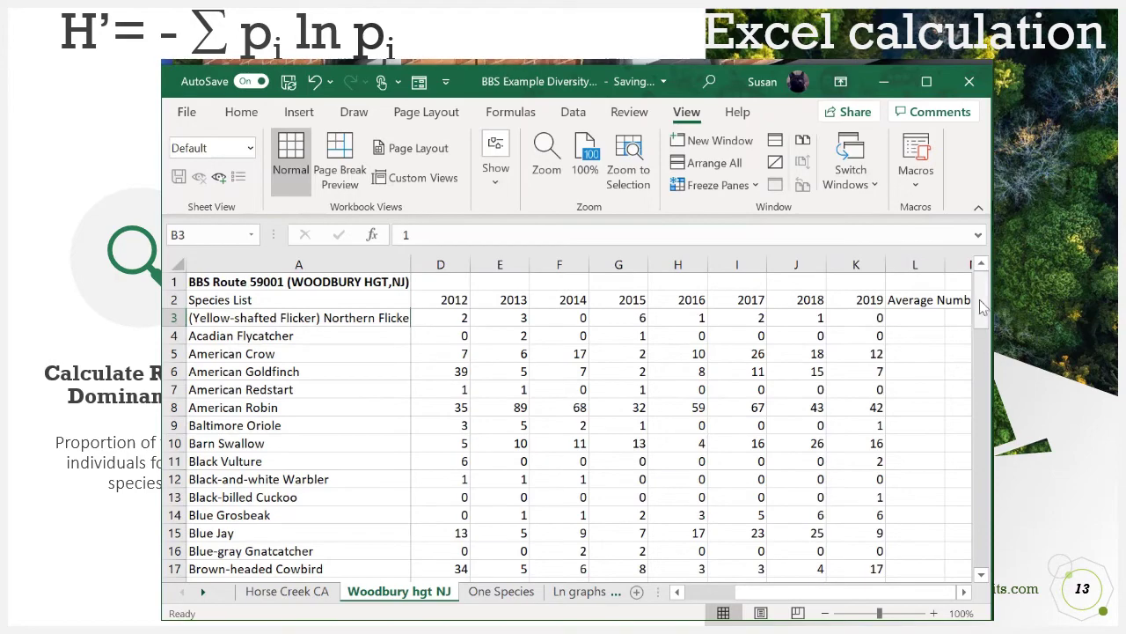
# Step: Calculate the first species' 2010–2019 average in L3 with =average(B3:K3)
pyautogui.moveTo(983, 305); pyautogui.dragTo(974, 239)
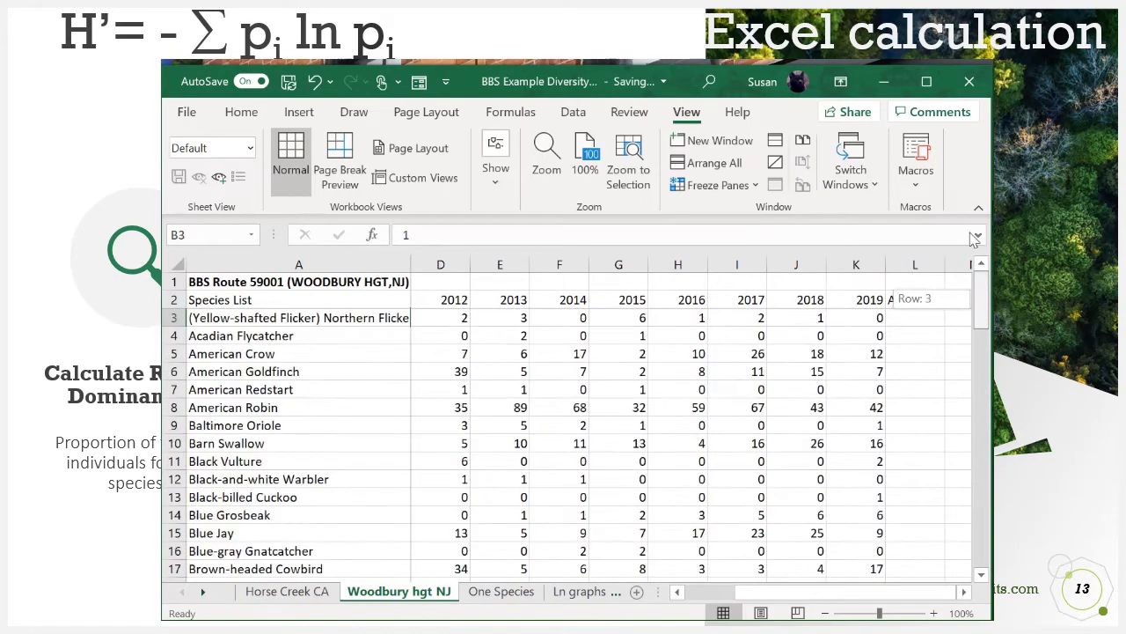
pyautogui.click(907, 320)
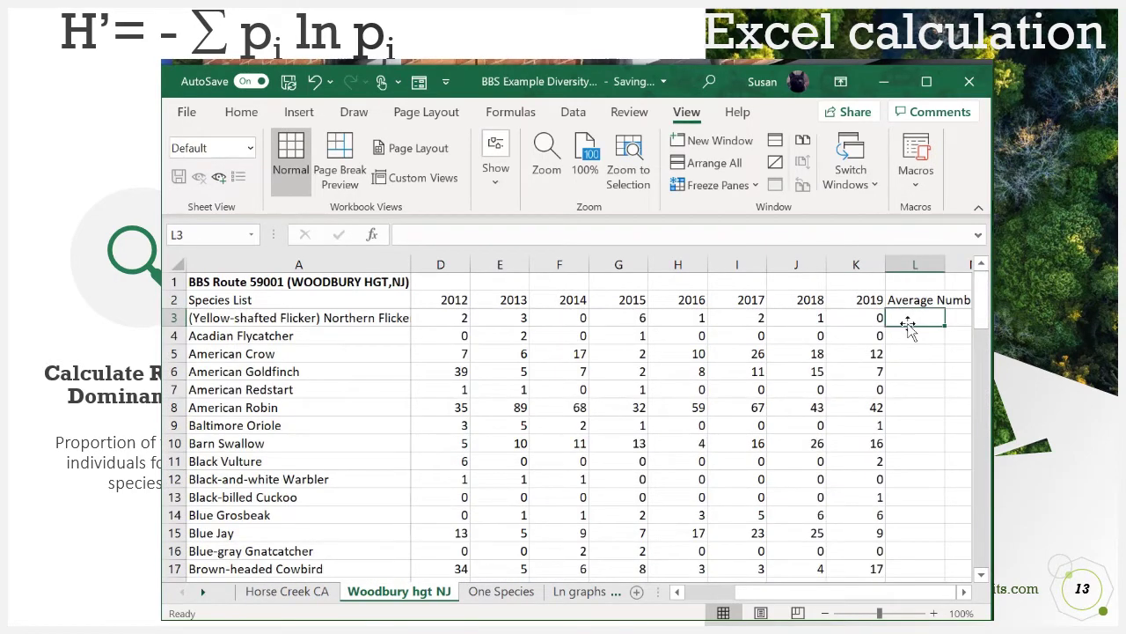
pyautogui.write('=aver')
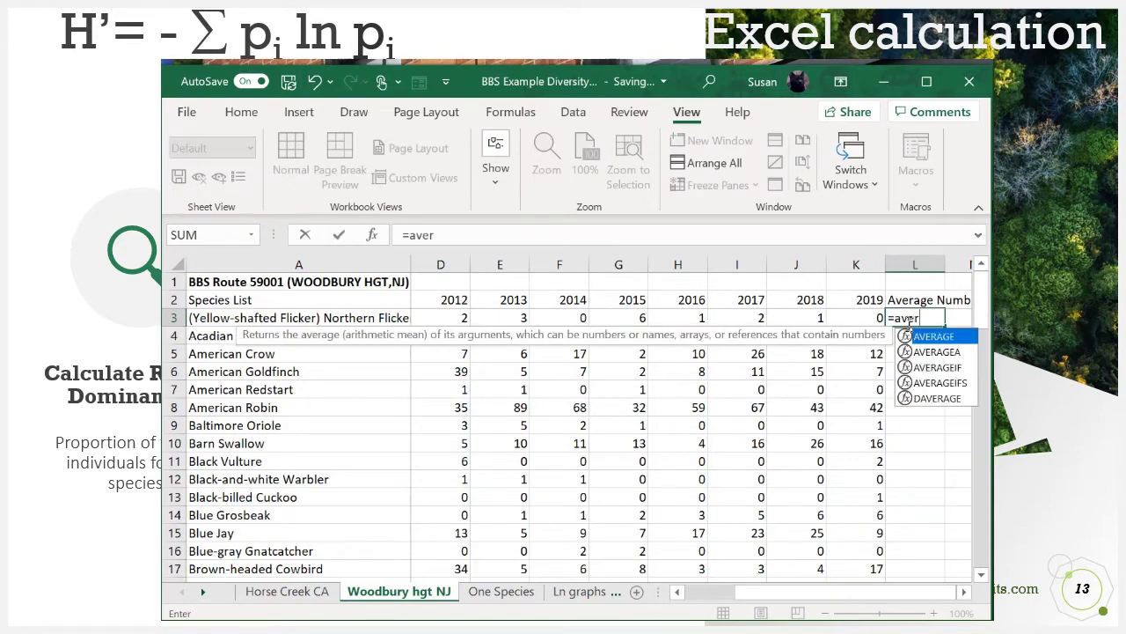
pyautogui.write('age(')
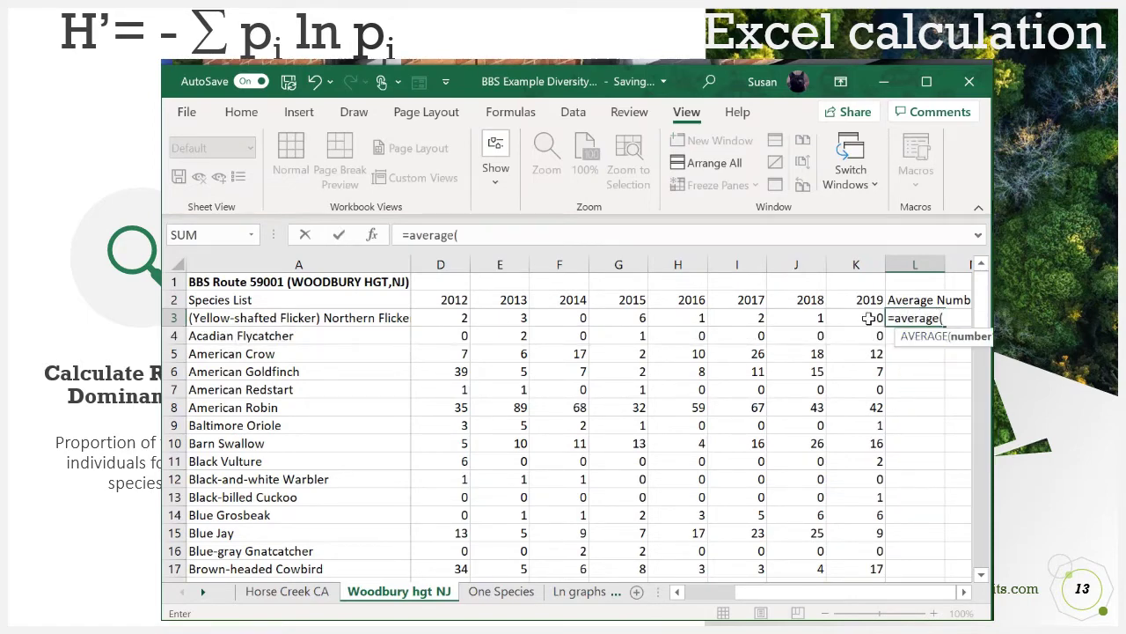
pyautogui.moveTo(865, 318); pyautogui.dragTo(448, 316)
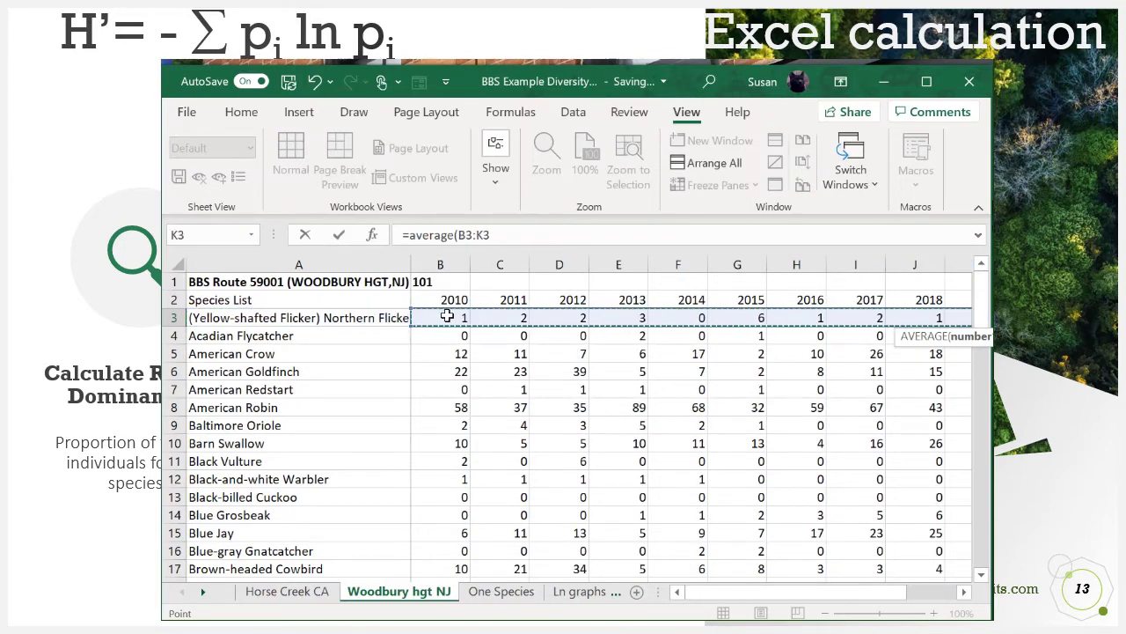
pyautogui.write(')')
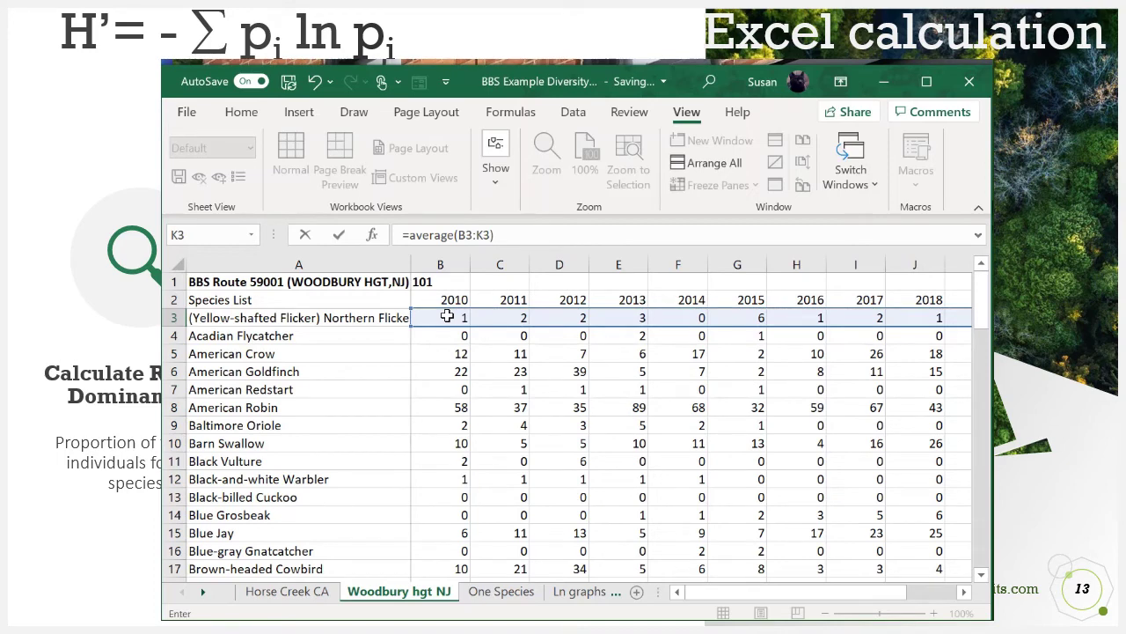
pyautogui.press('Return')
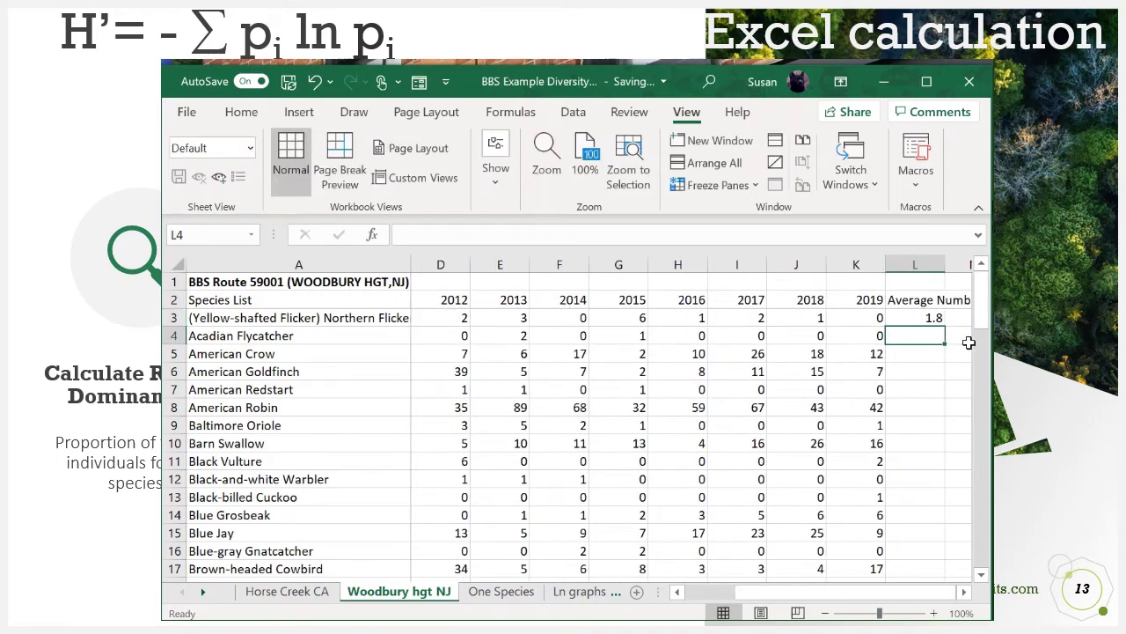
# Step: Fill the average formula from L3 down through the last species, Yellow-breasted Chat, in L74
pyautogui.click(913, 318)
pyautogui.moveTo(942, 327); pyautogui.dragTo(925, 530)
pyautogui.click(917, 440)
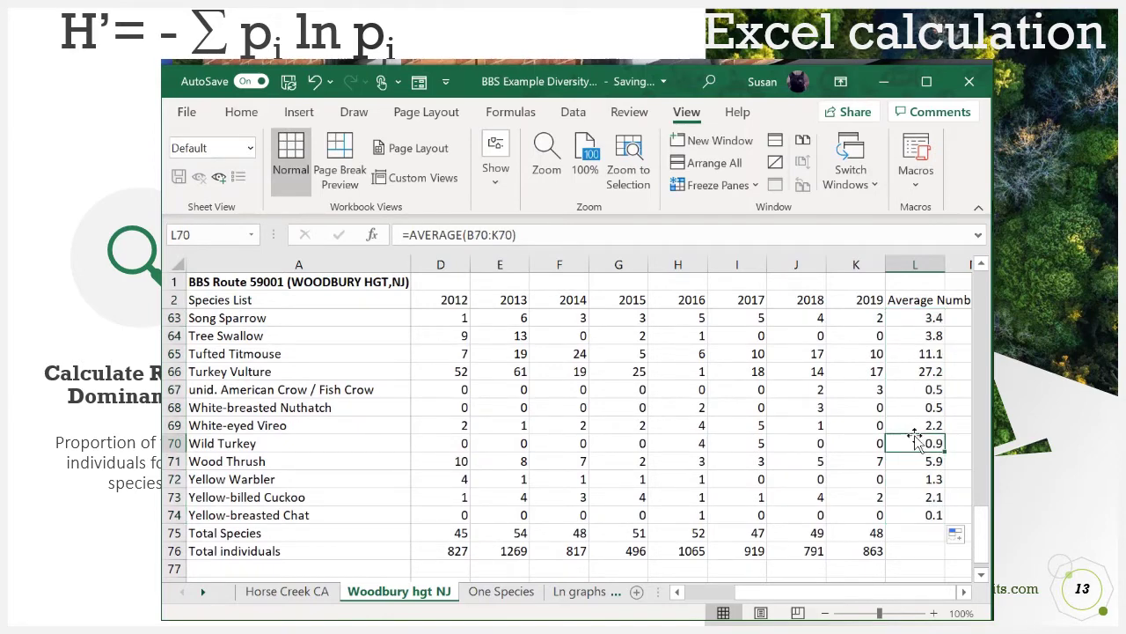
# Step: Set the font colour of the entire Total Species row, row 75, to the standard blue
pyautogui.click(924, 532)
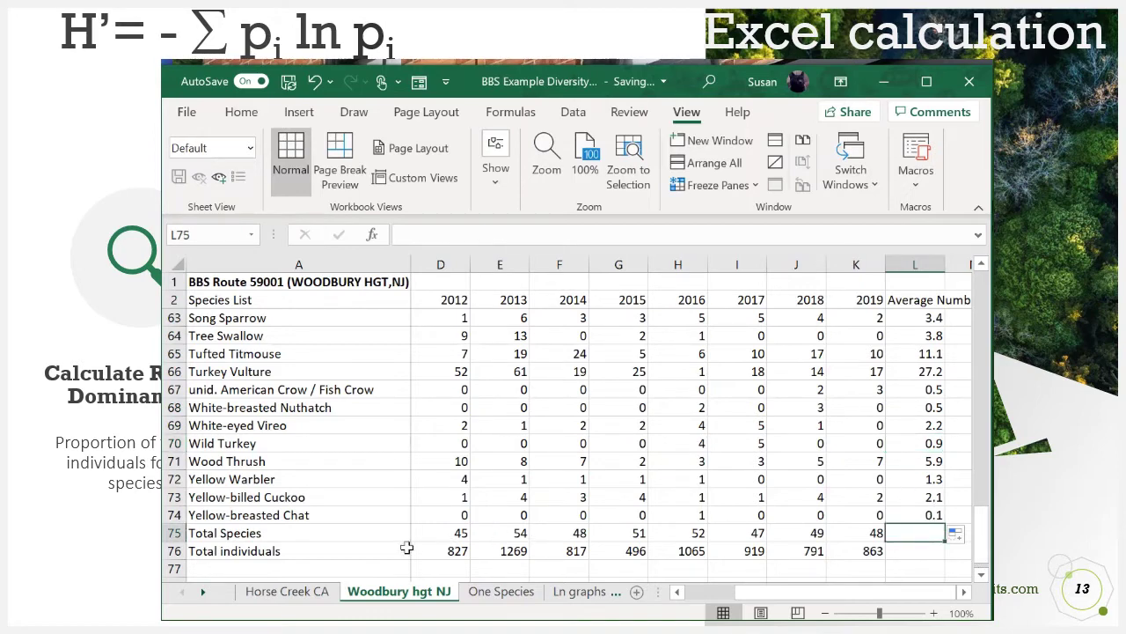
pyautogui.click(174, 532)
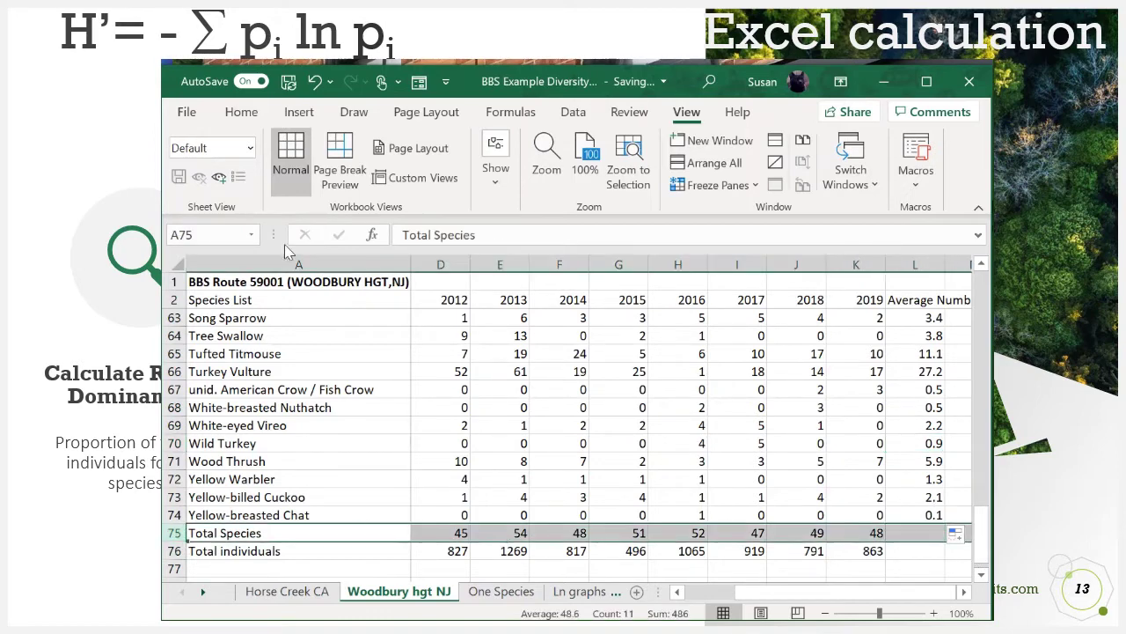
pyautogui.click(188, 113)
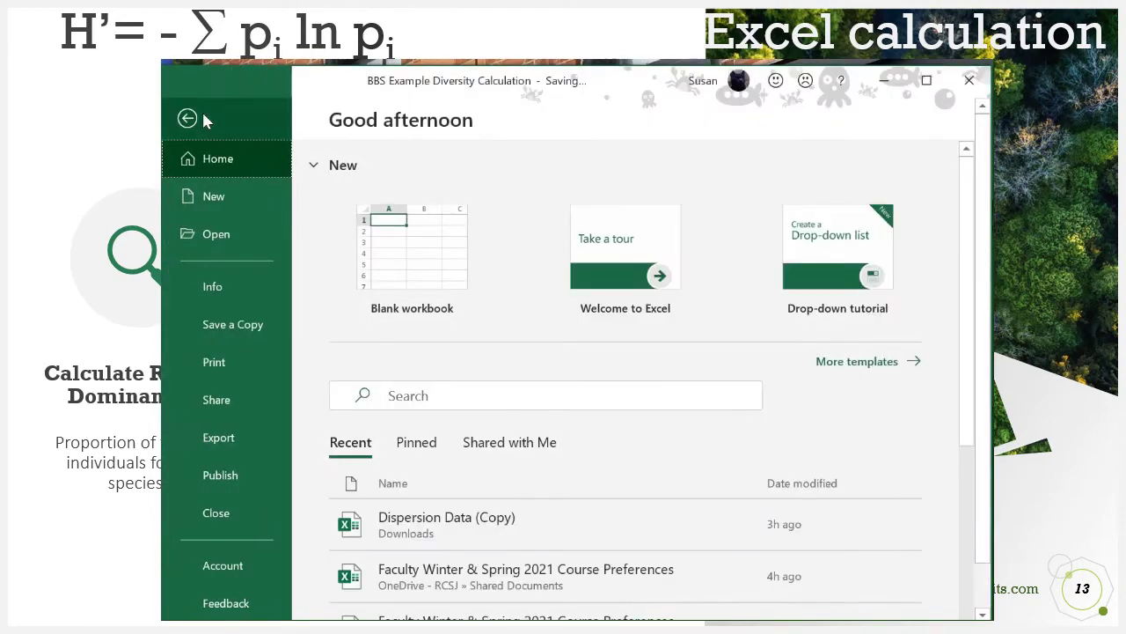
pyautogui.click(187, 117)
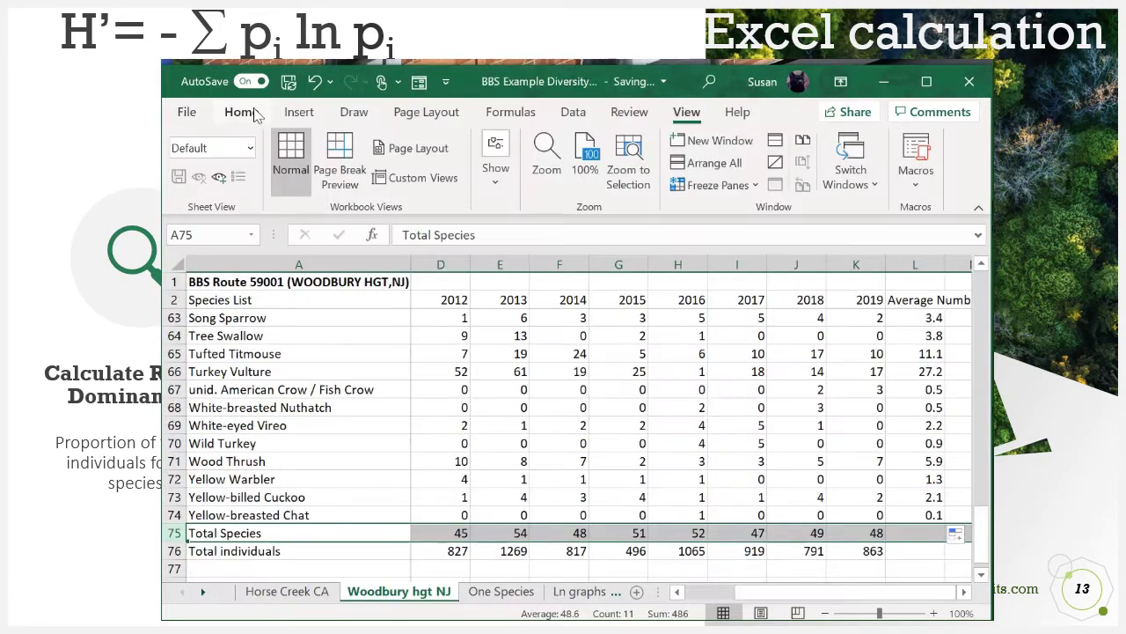
pyautogui.click(356, 184)
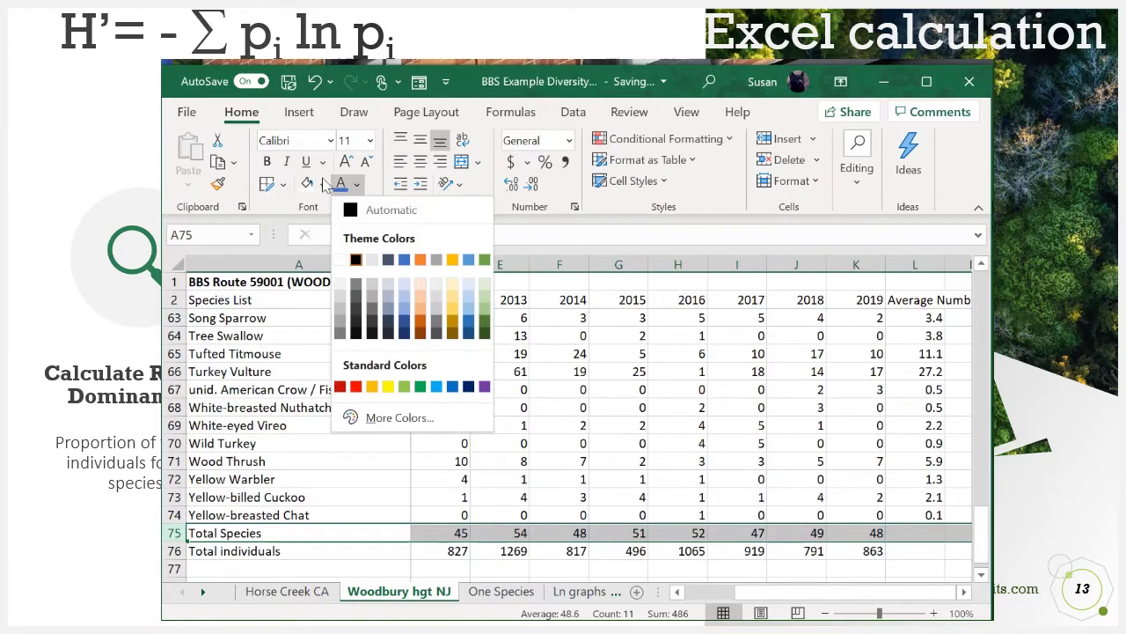
pyautogui.click(454, 389)
pyautogui.click(861, 550)
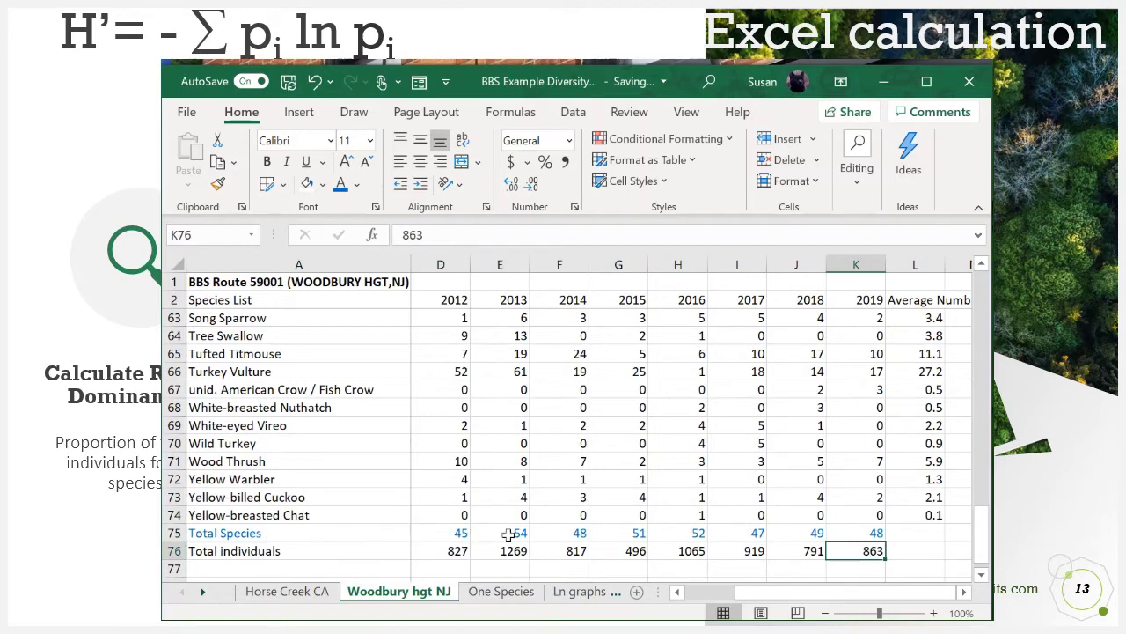
# Step: Extend the average formula from L74 to the Total Species and Total individuals rows, cells L75 and L76
pyautogui.click(926, 532)
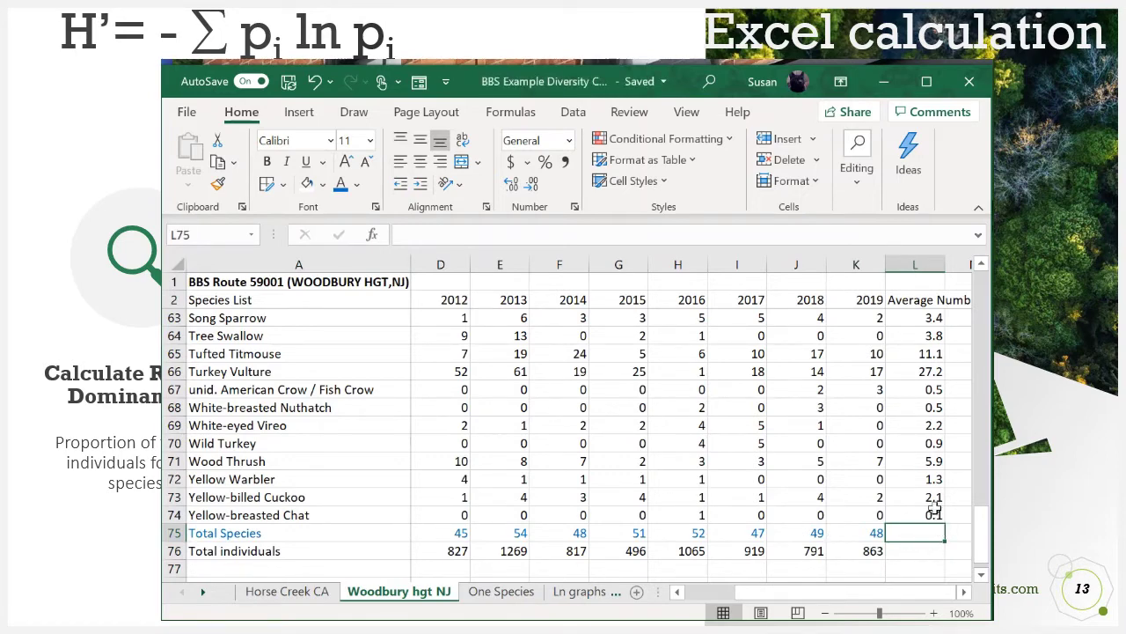
pyautogui.click(934, 515)
pyautogui.moveTo(945, 523); pyautogui.dragTo(945, 540)
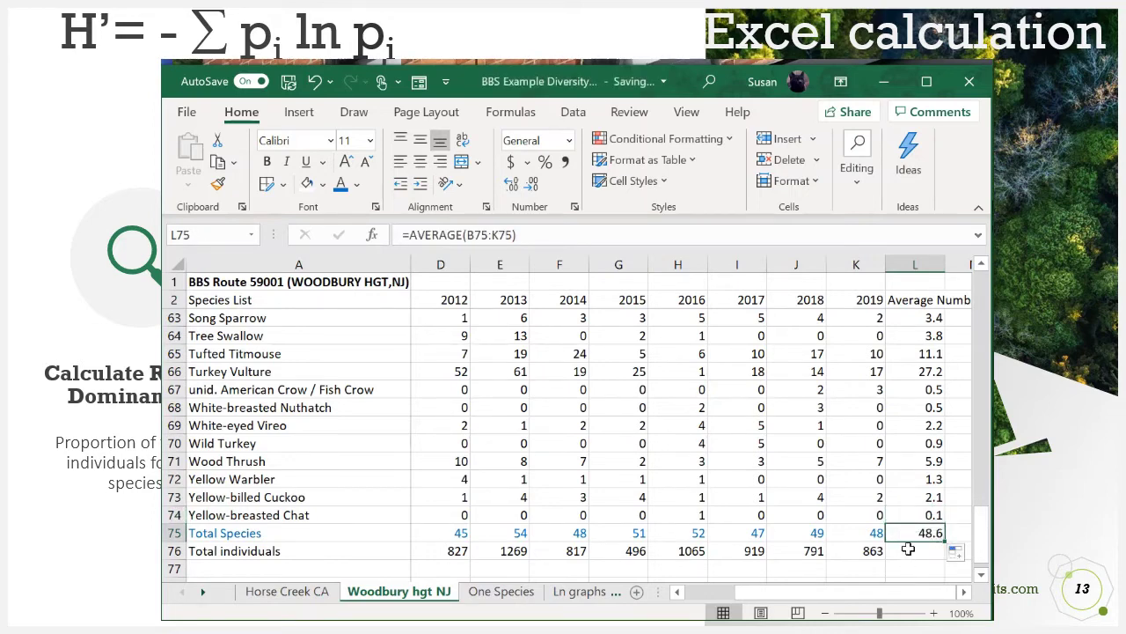
pyautogui.click(908, 549)
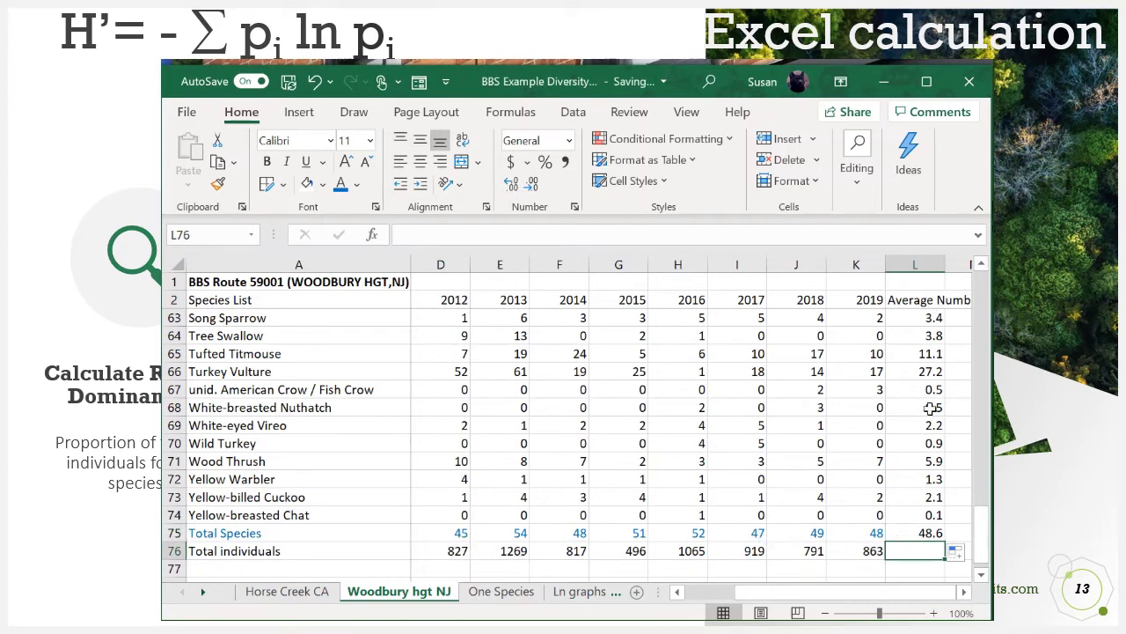
pyautogui.click(920, 532)
pyautogui.moveTo(944, 542); pyautogui.dragTo(934, 555)
pyautogui.click(905, 551)
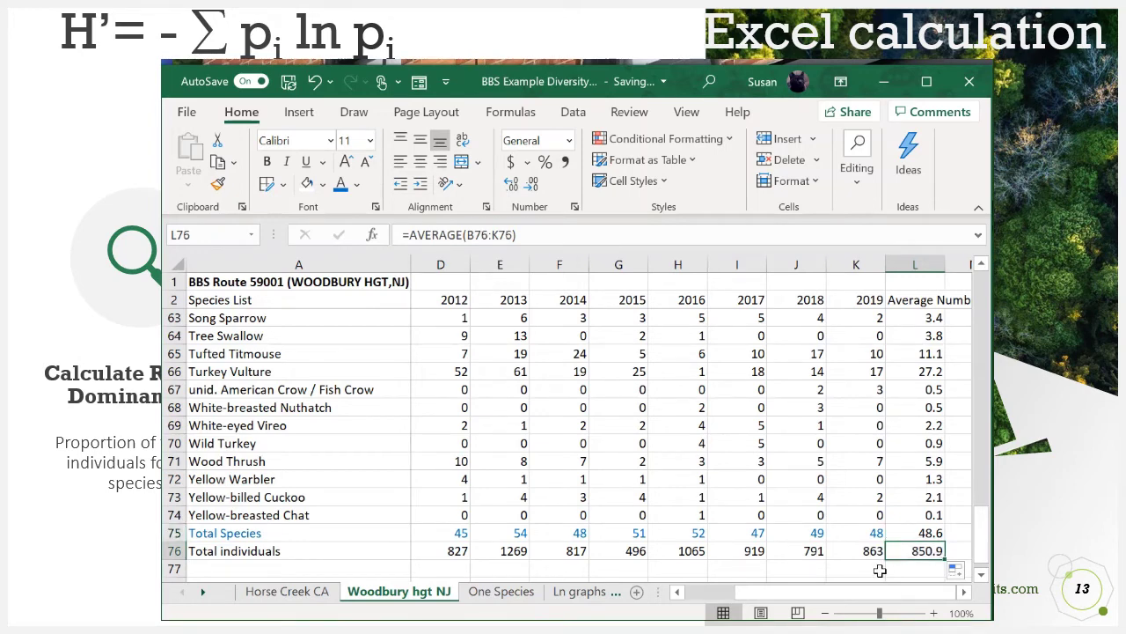
pyautogui.click(916, 533)
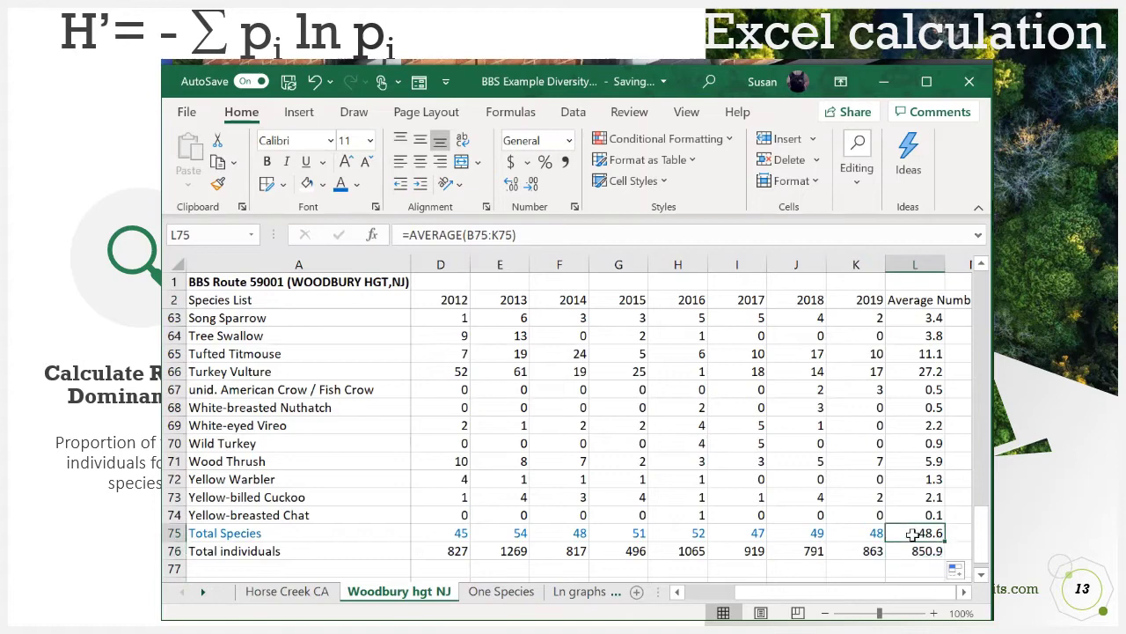
# Step: Wrap the text of the "Average Number" heading in L2
pyautogui.click(965, 593)
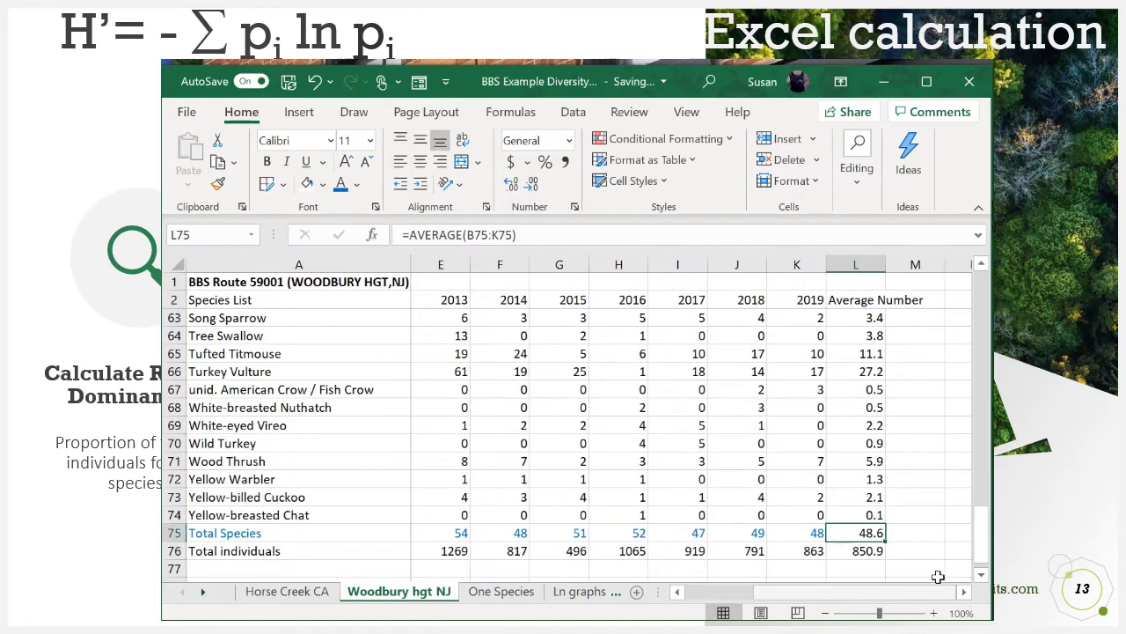
pyautogui.click(868, 299)
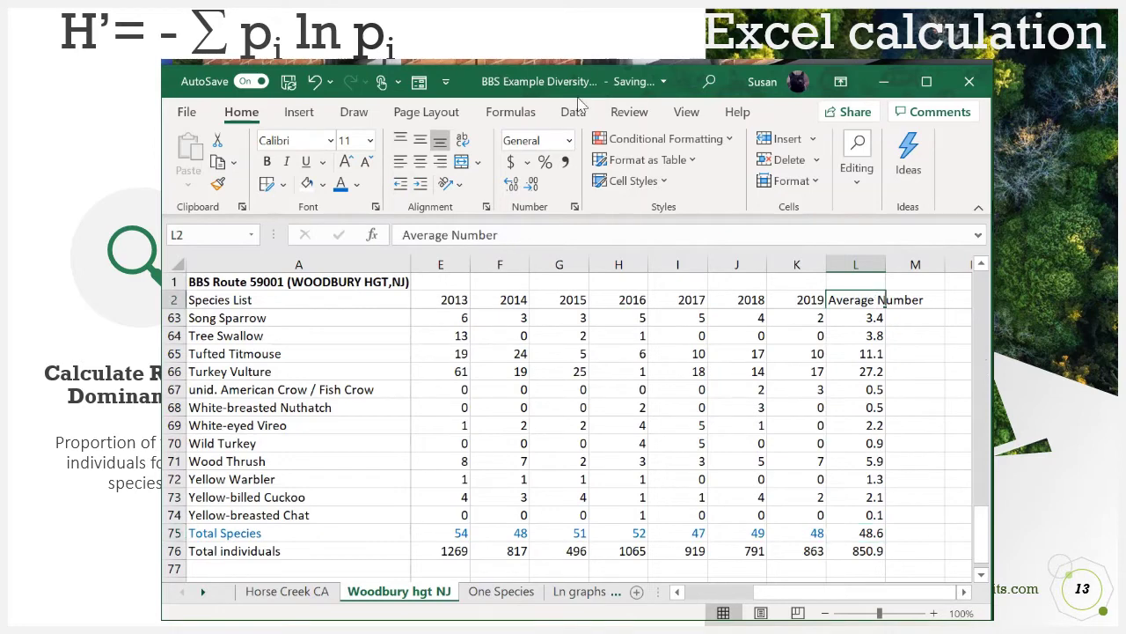
pyautogui.click(462, 141)
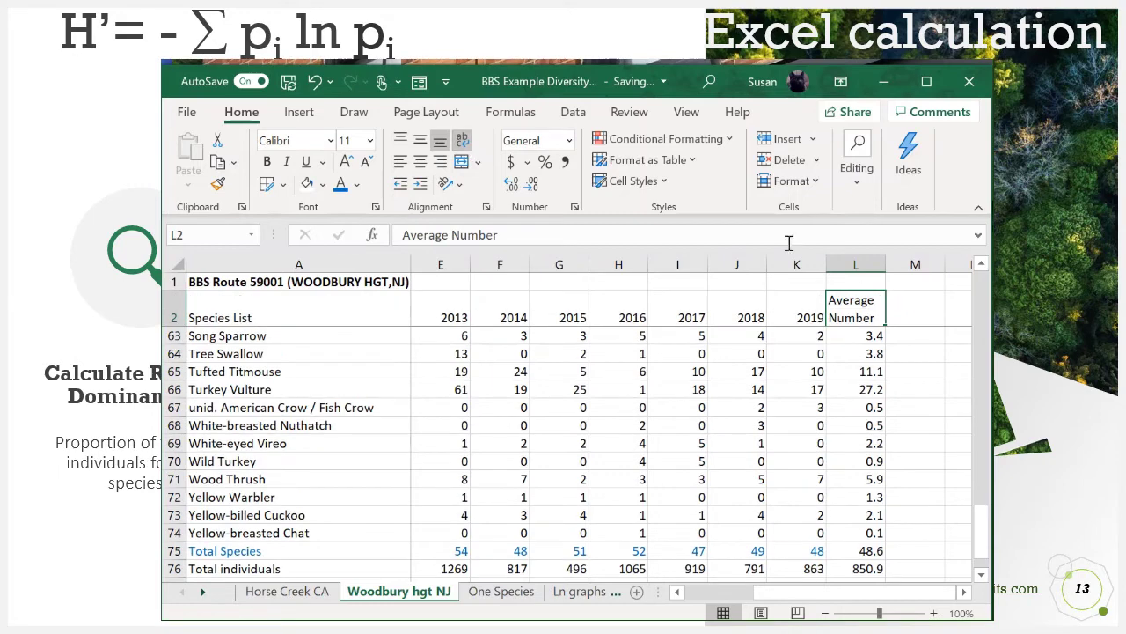
pyautogui.click(982, 574)
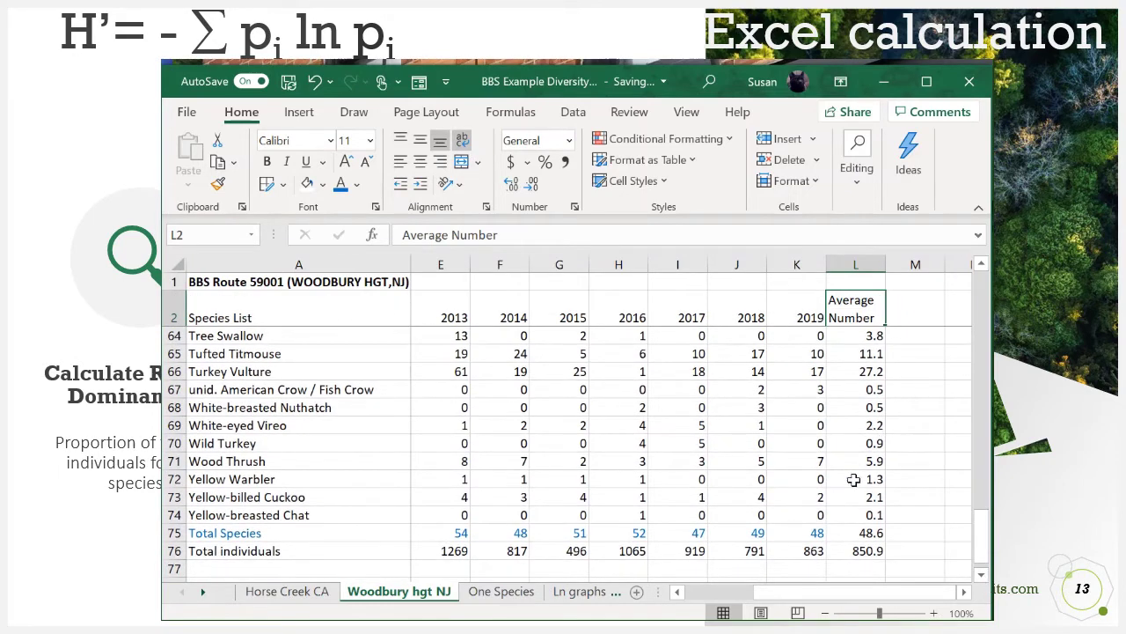
# Step: Name cell L76, the average of total individuals, AverageBirdsNJ
pyautogui.click(866, 551)
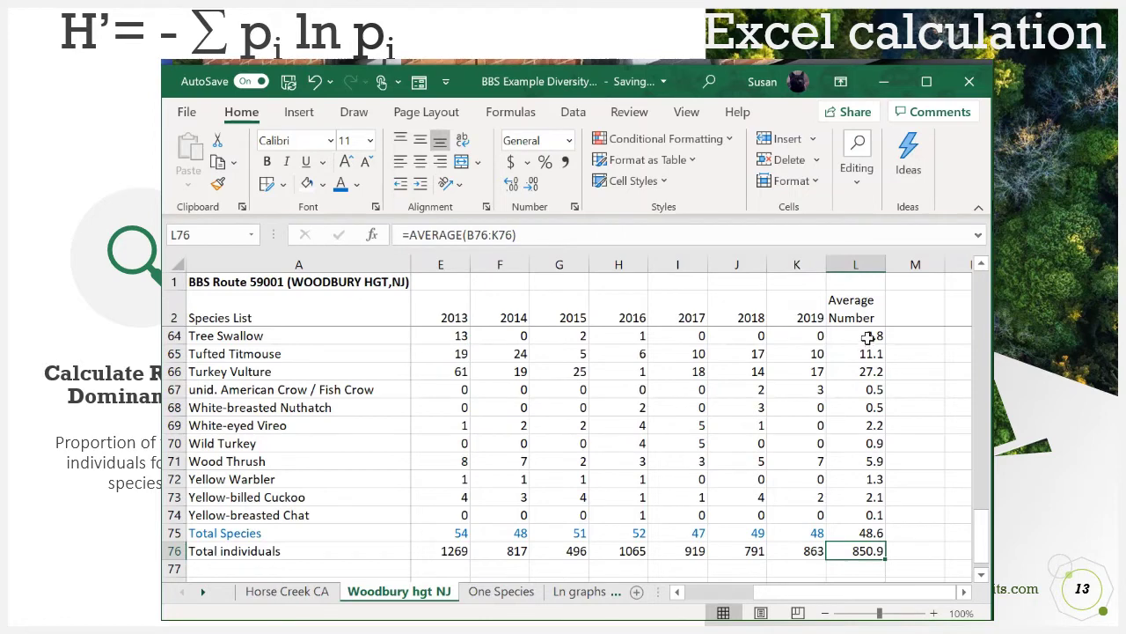
pyautogui.click(868, 338)
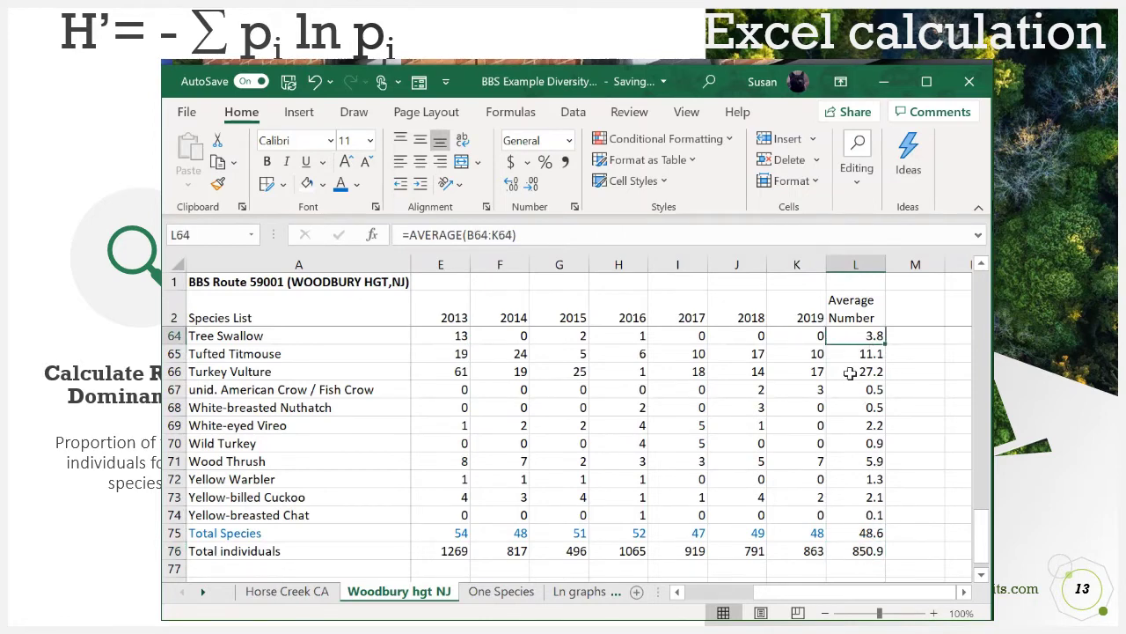
pyautogui.click(861, 552)
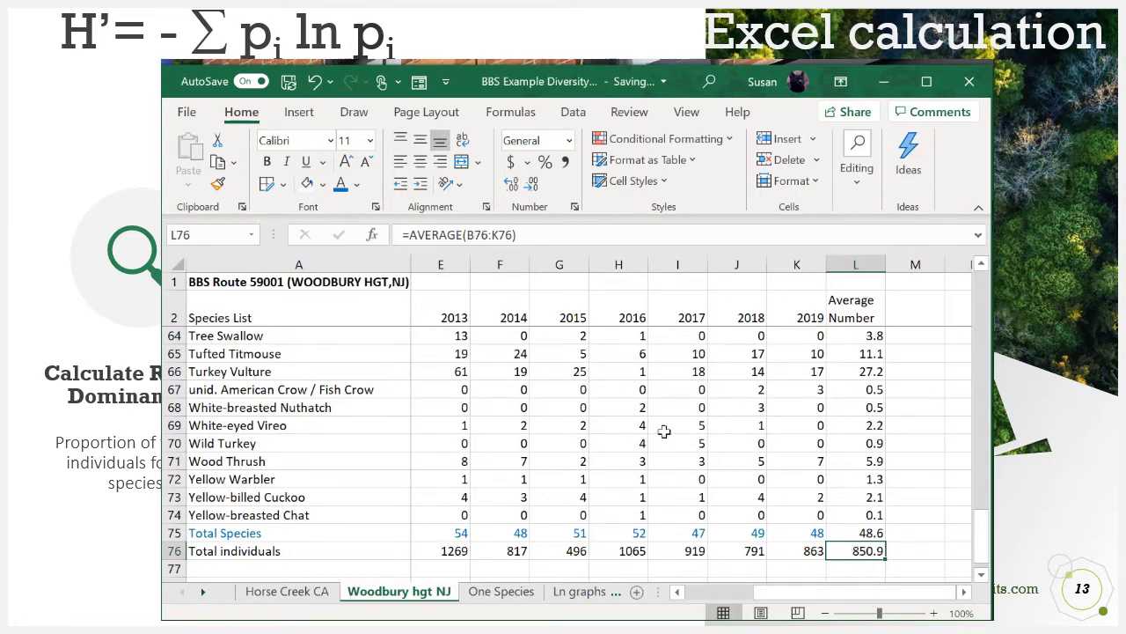
pyautogui.click(214, 234)
pyautogui.write('A')
pyautogui.write('verageBirds')
pyautogui.write('NJ')
pyautogui.press('Return')
pyautogui.click(920, 553)
pyautogui.click(875, 553)
# Step: Enter the heading "pi" in M2 and format its letter i as a subscript
pyautogui.click(916, 515)
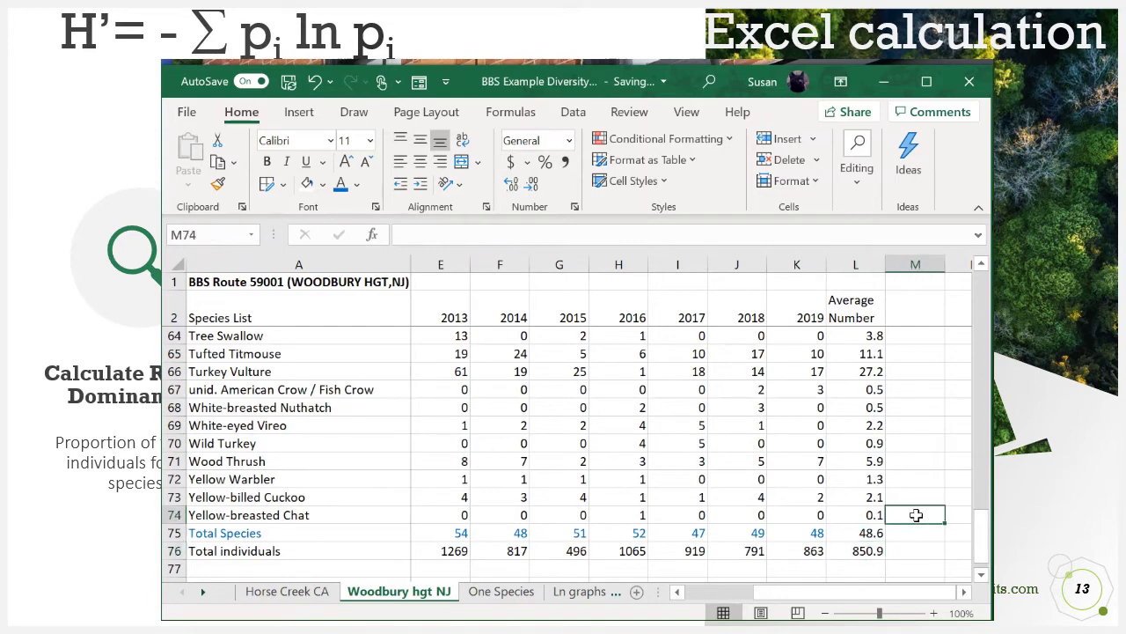
pyautogui.click(921, 304)
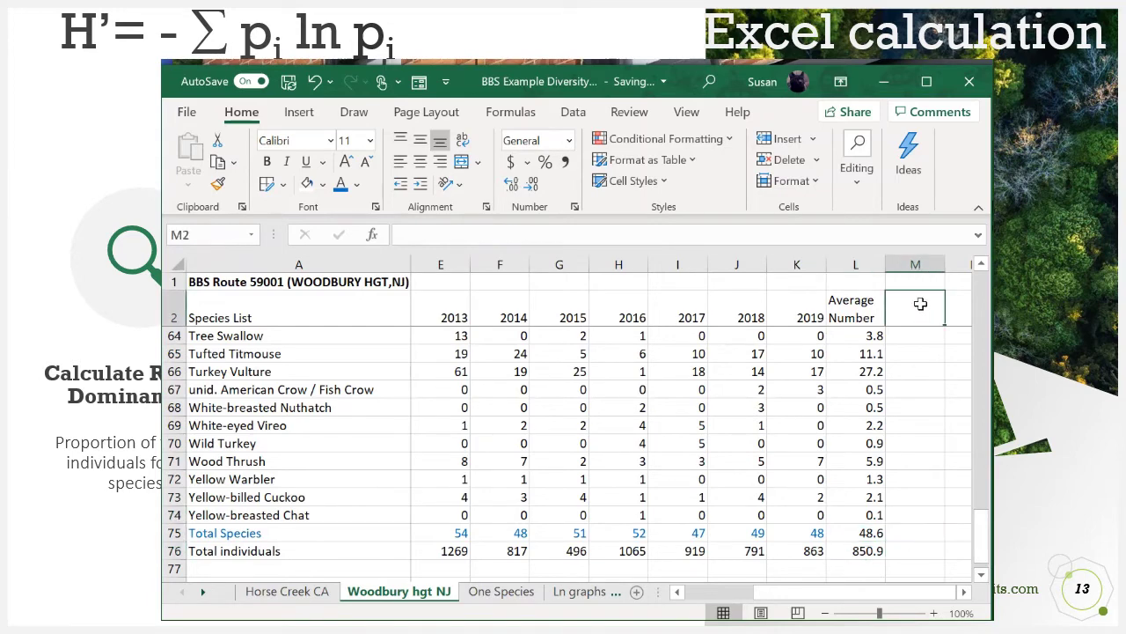
pyautogui.write('pi')
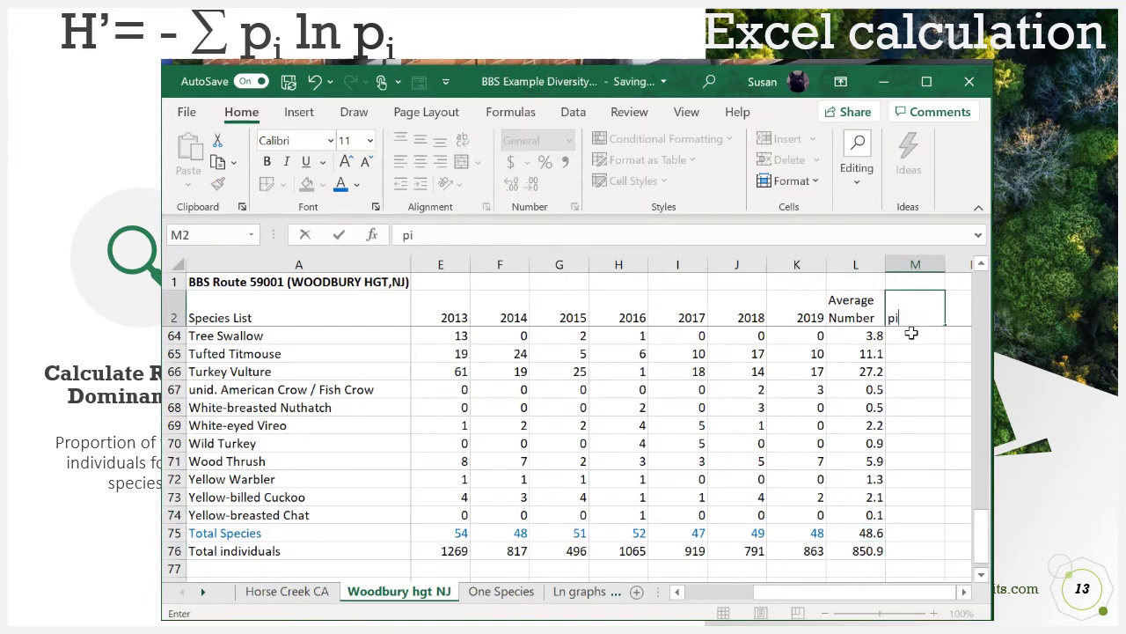
pyautogui.click(919, 370)
pyautogui.click(905, 304)
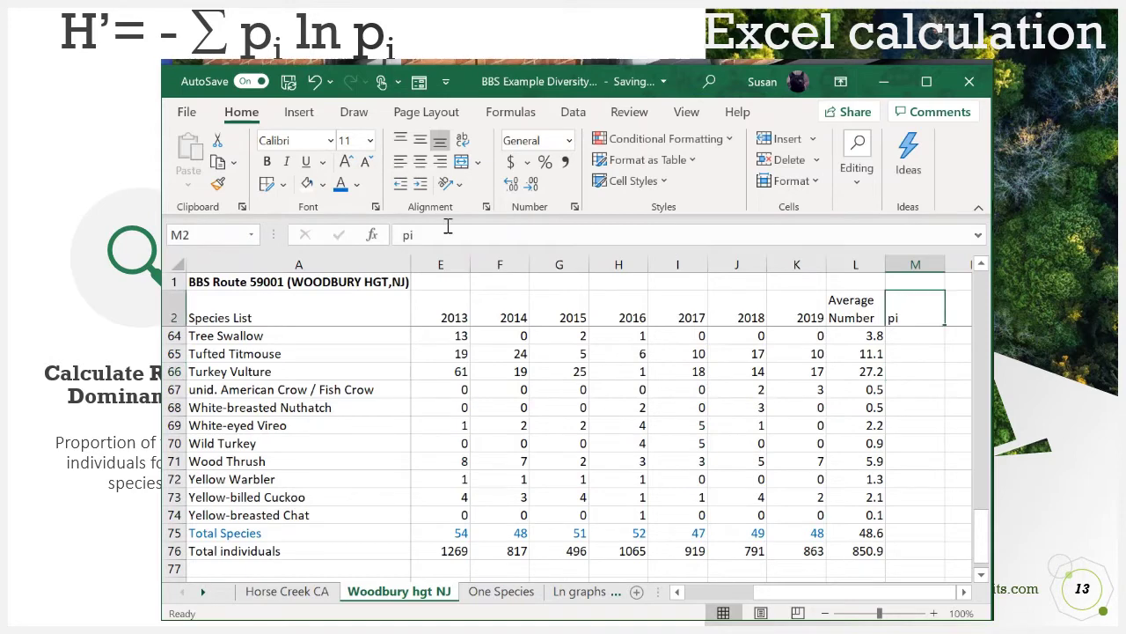
pyautogui.click(411, 233)
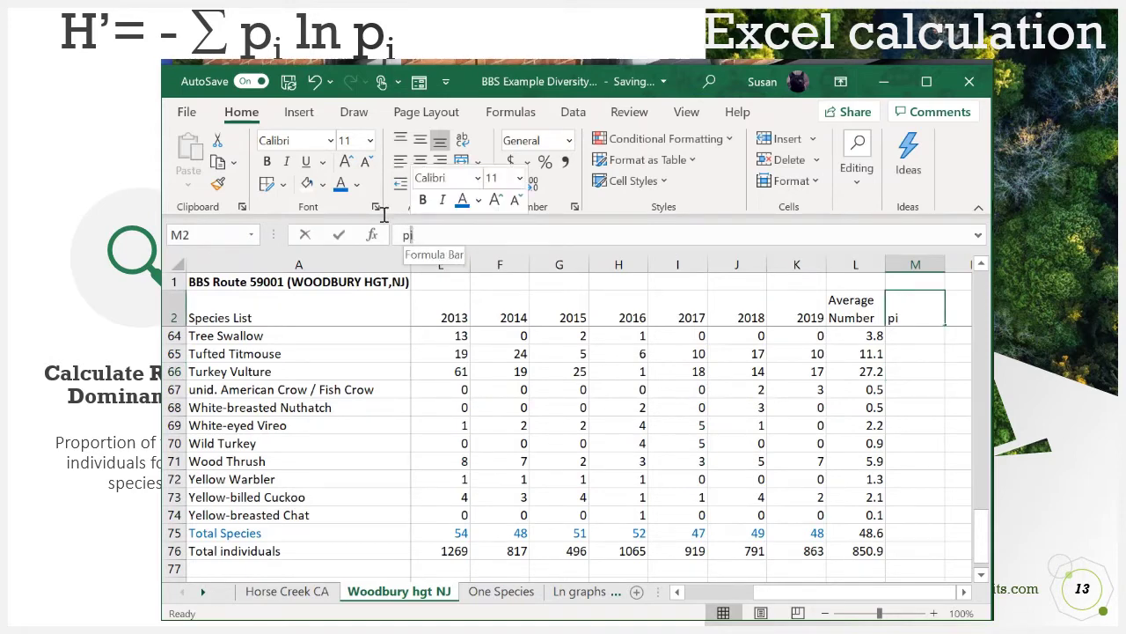
pyautogui.click(376, 207)
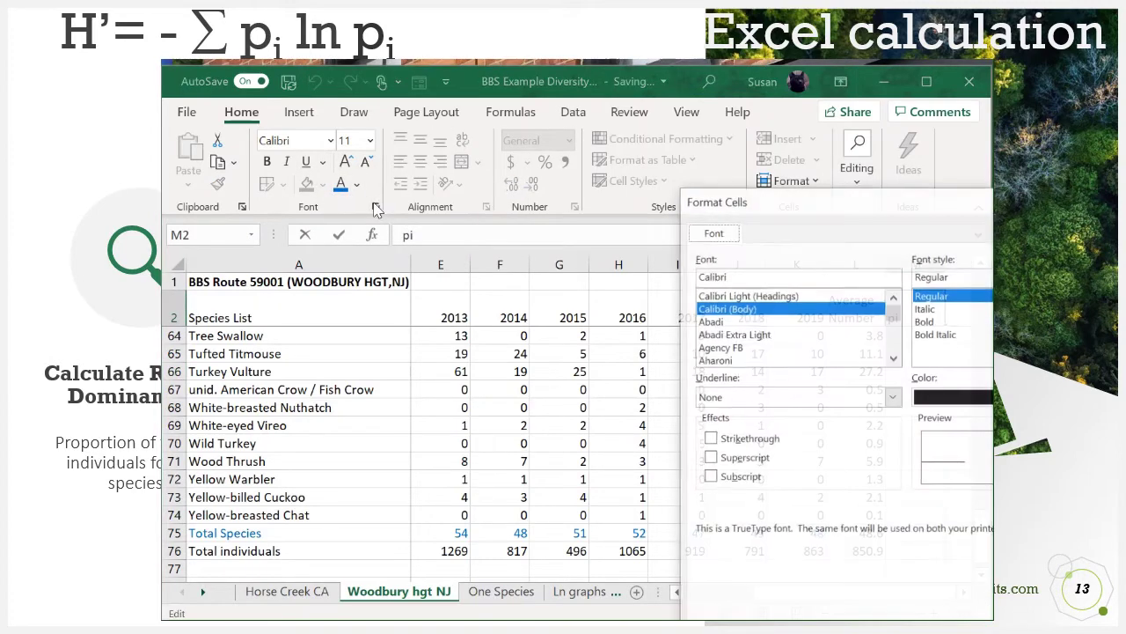
pyautogui.click(710, 477)
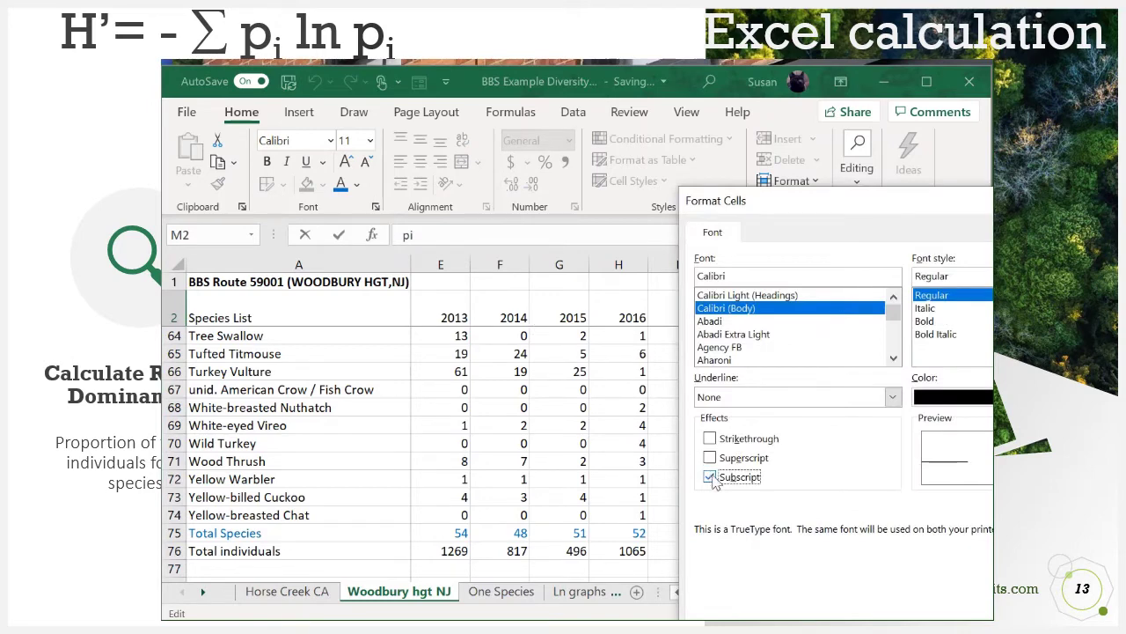
pyautogui.press('Return')
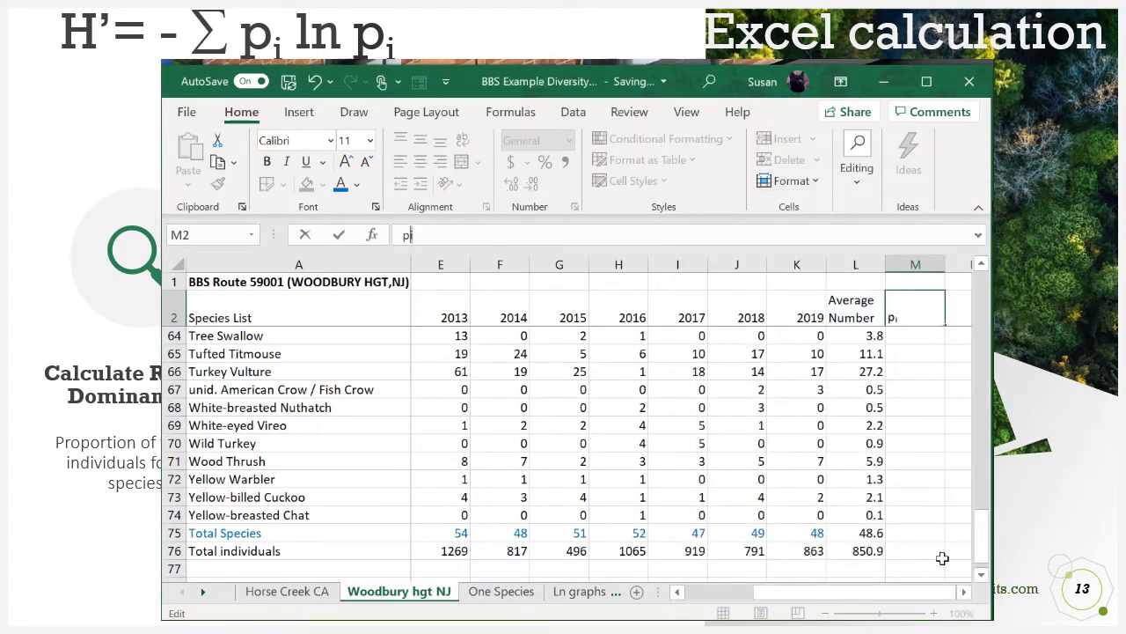
pyautogui.click(921, 335)
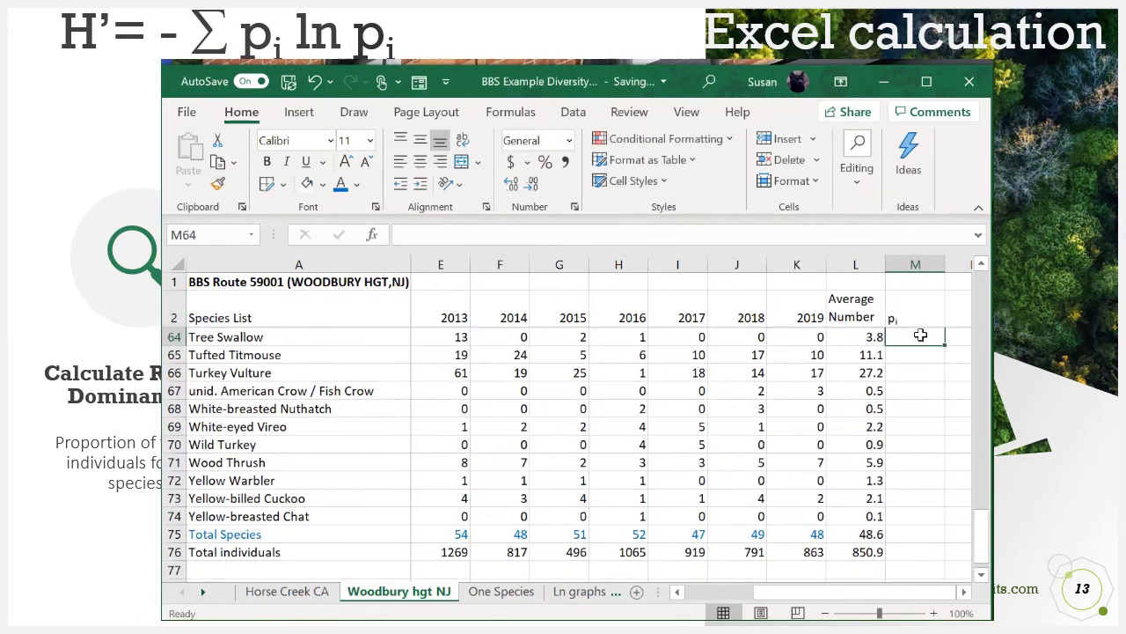
# Step: Enter the formula =L74/AverageBirdsNJ in M74 to calculate pi for the Yellow-breasted Chat
pyautogui.click(918, 515)
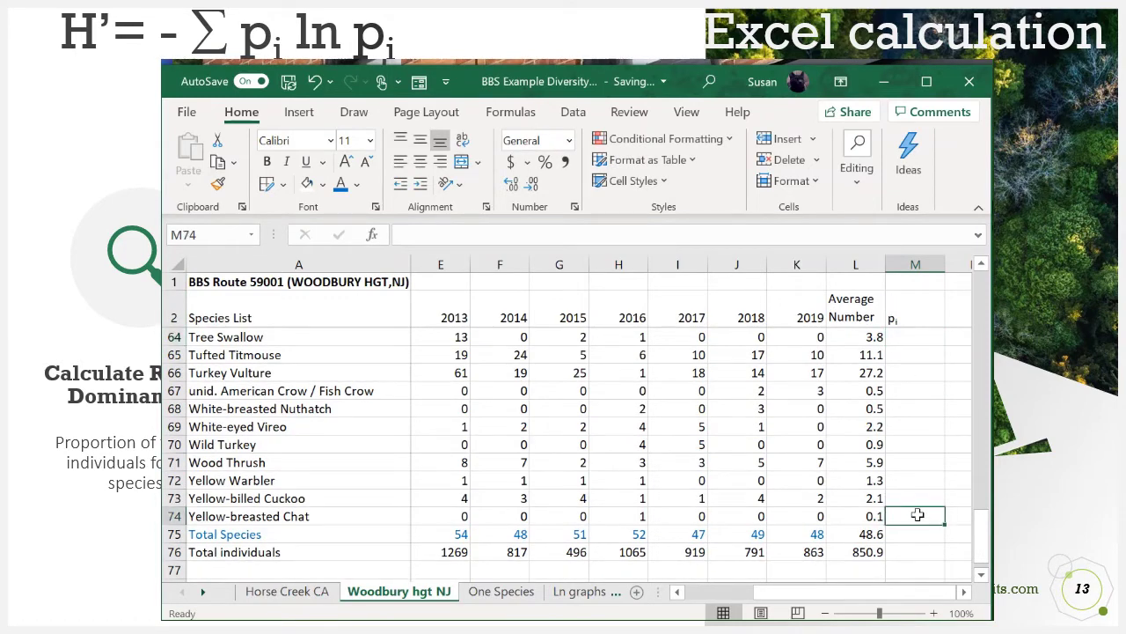
pyautogui.write('=')
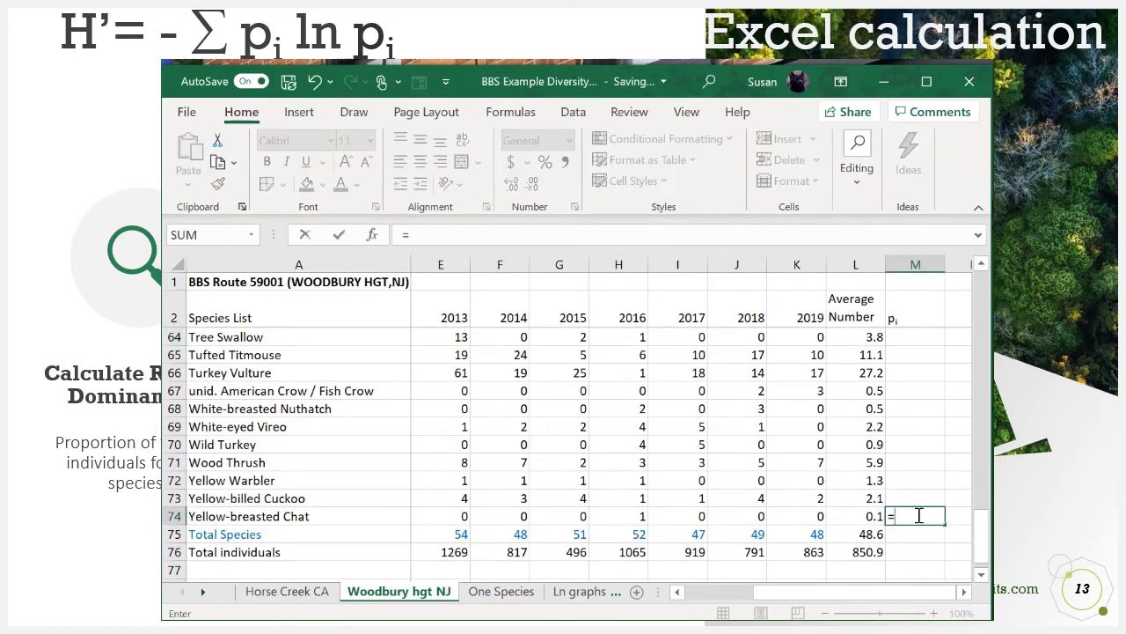
pyautogui.click(871, 516)
pyautogui.write('/')
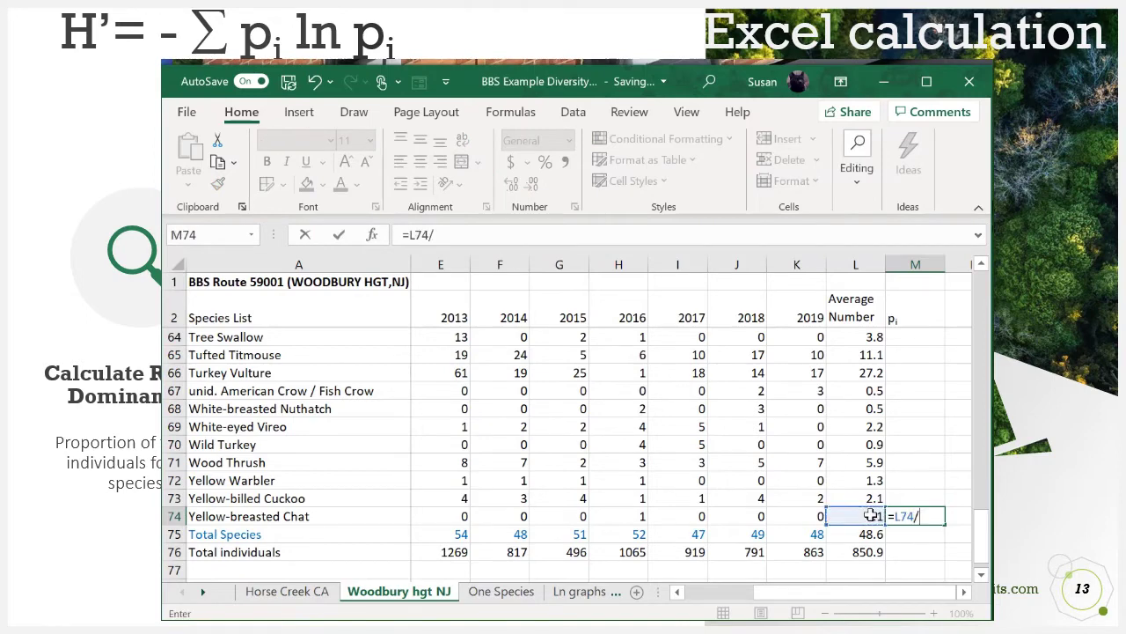
pyautogui.click(867, 552)
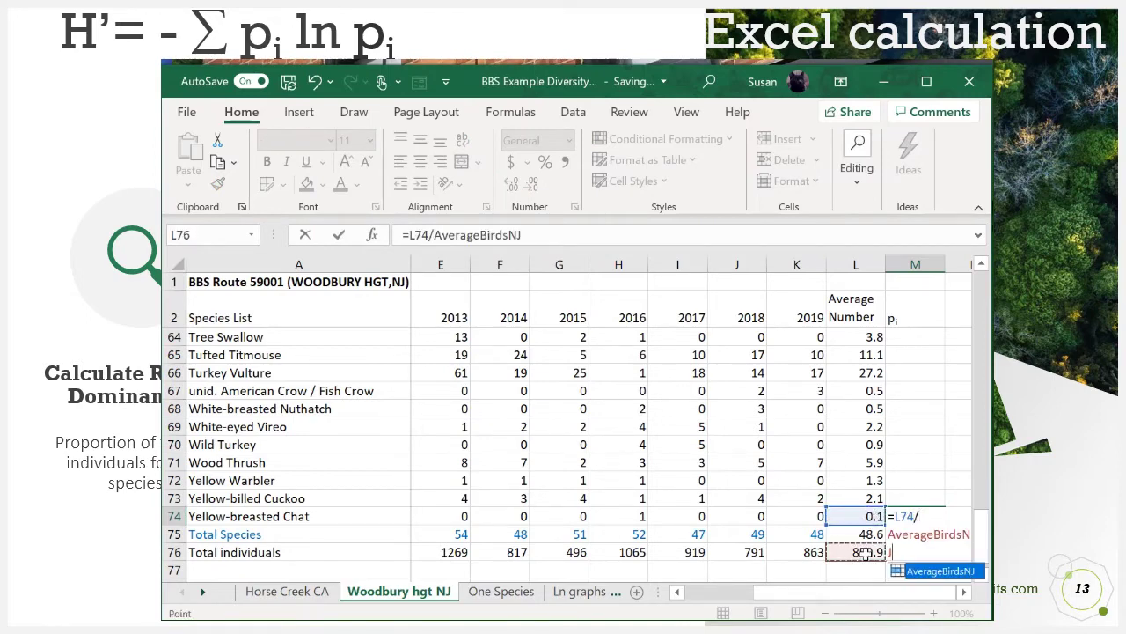
pyautogui.click(965, 593)
pyautogui.click(966, 592)
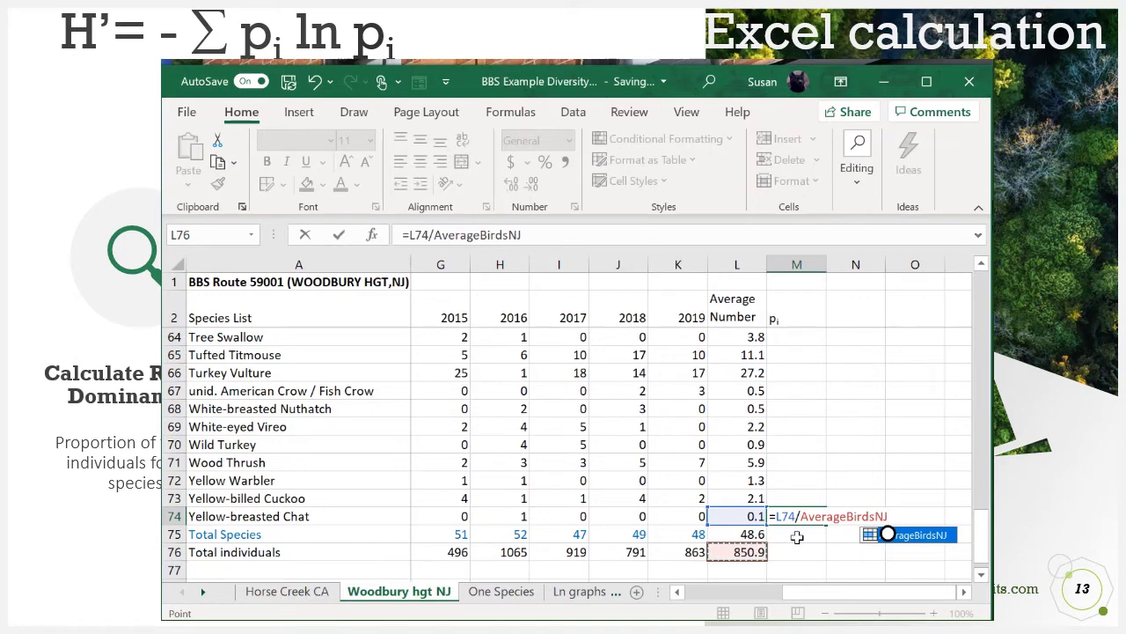
pyautogui.press('Return')
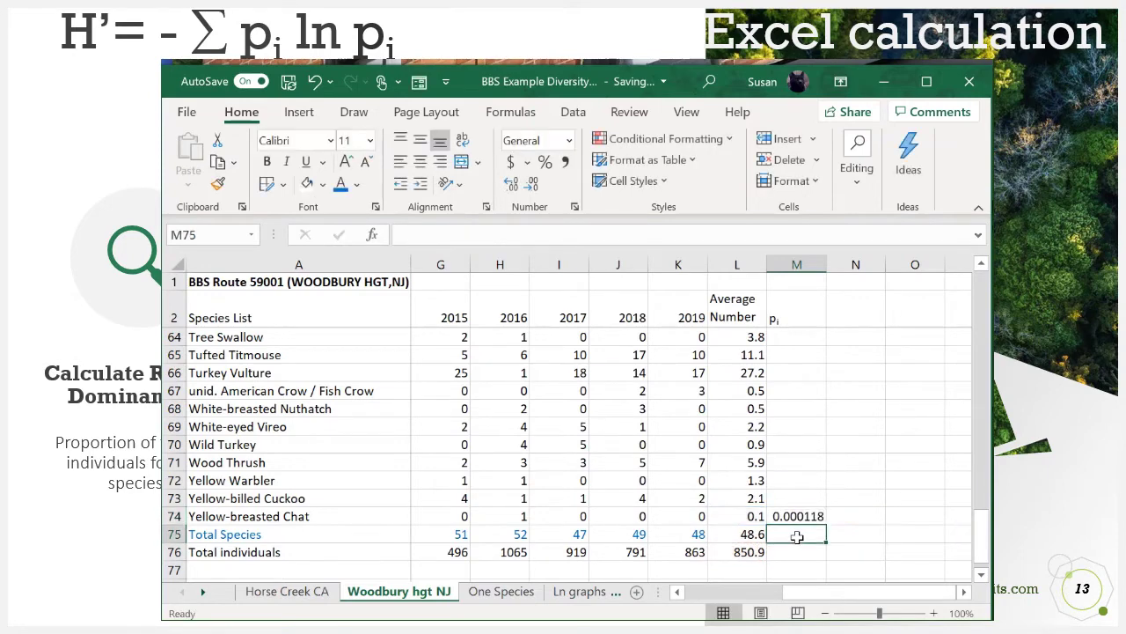
# Step: Fill the pi formula from M74 up the column to the American Crow row, M5, and review the filled cells
pyautogui.click(794, 517)
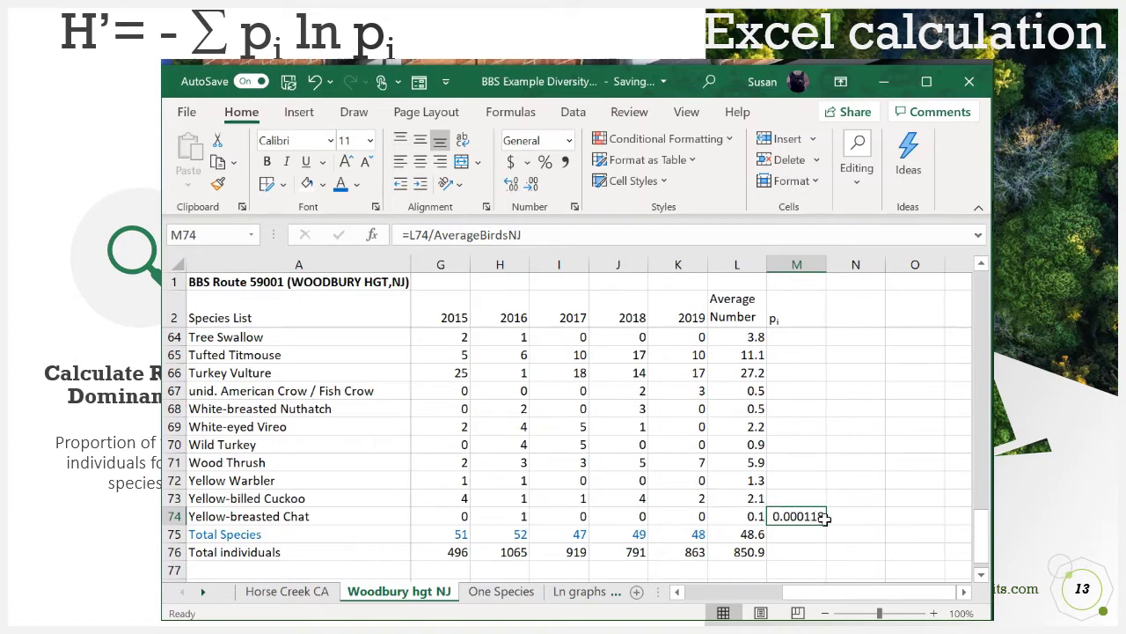
pyautogui.moveTo(826, 523); pyautogui.dragTo(808, 335)
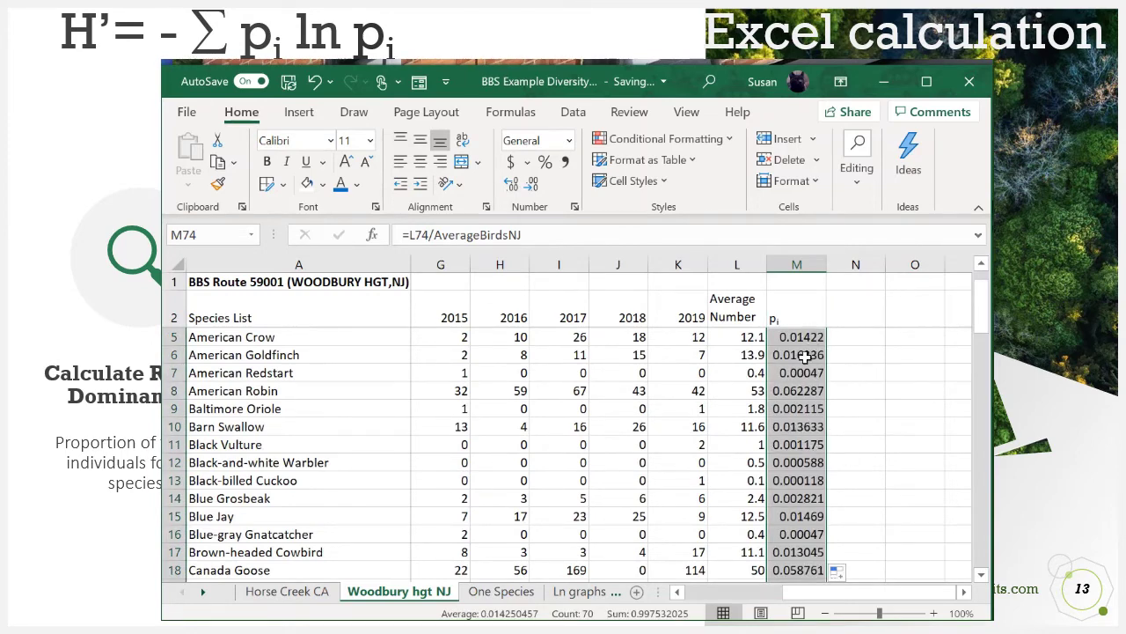
pyautogui.scroll(-9, 794, 466)
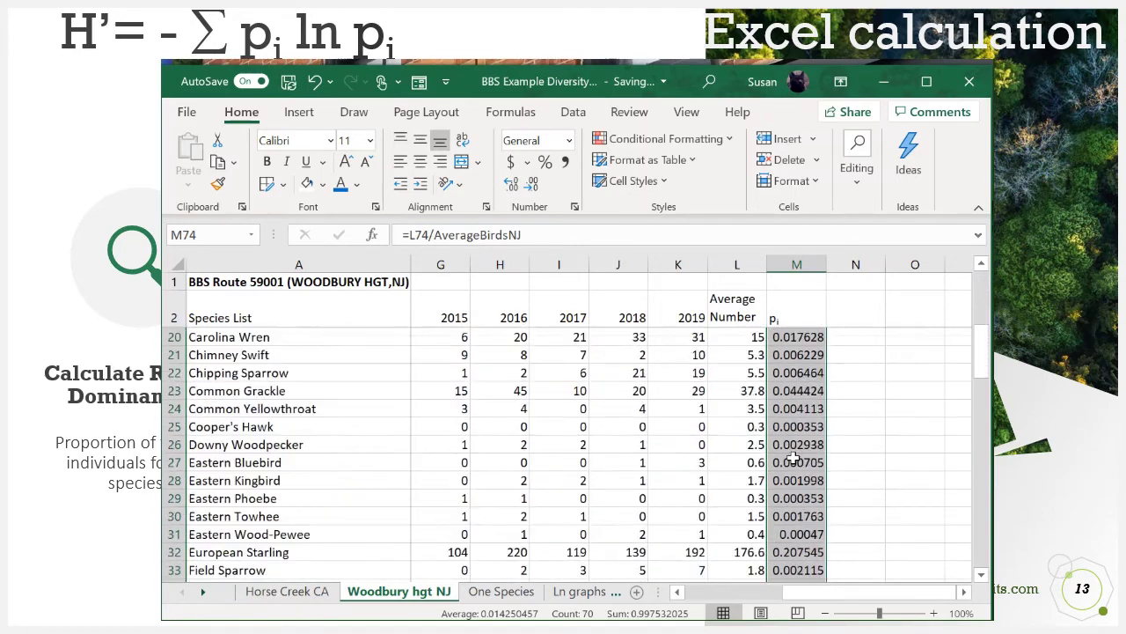
pyautogui.scroll(8, 794, 458)
pyautogui.scroll(-5, 794, 457)
pyautogui.scroll(-14, 794, 457)
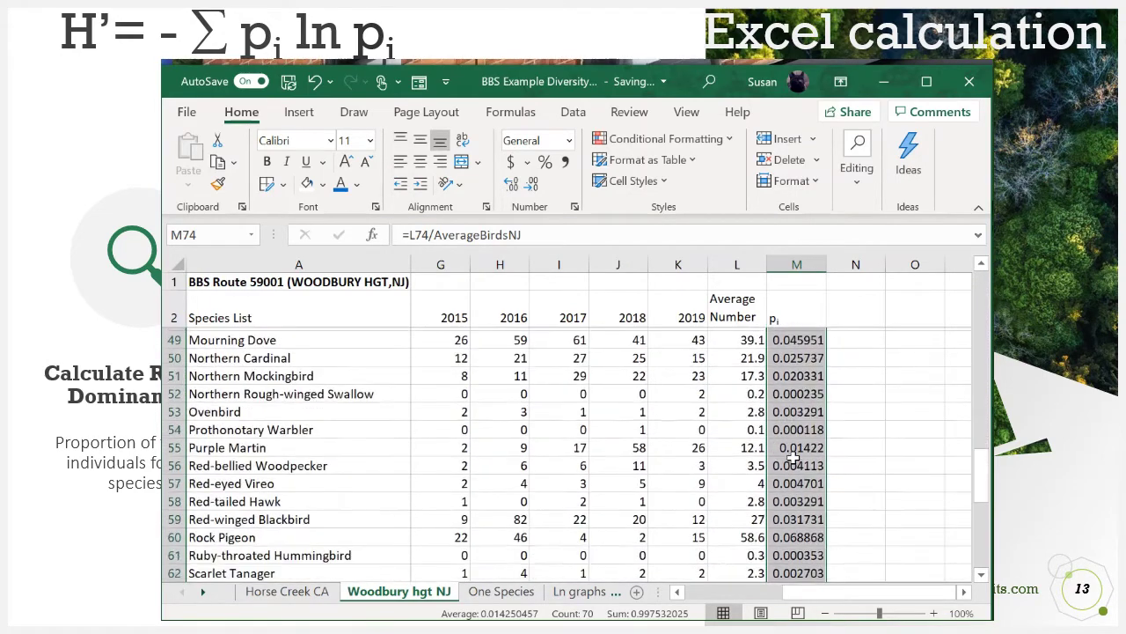
pyautogui.scroll(-1, 795, 458)
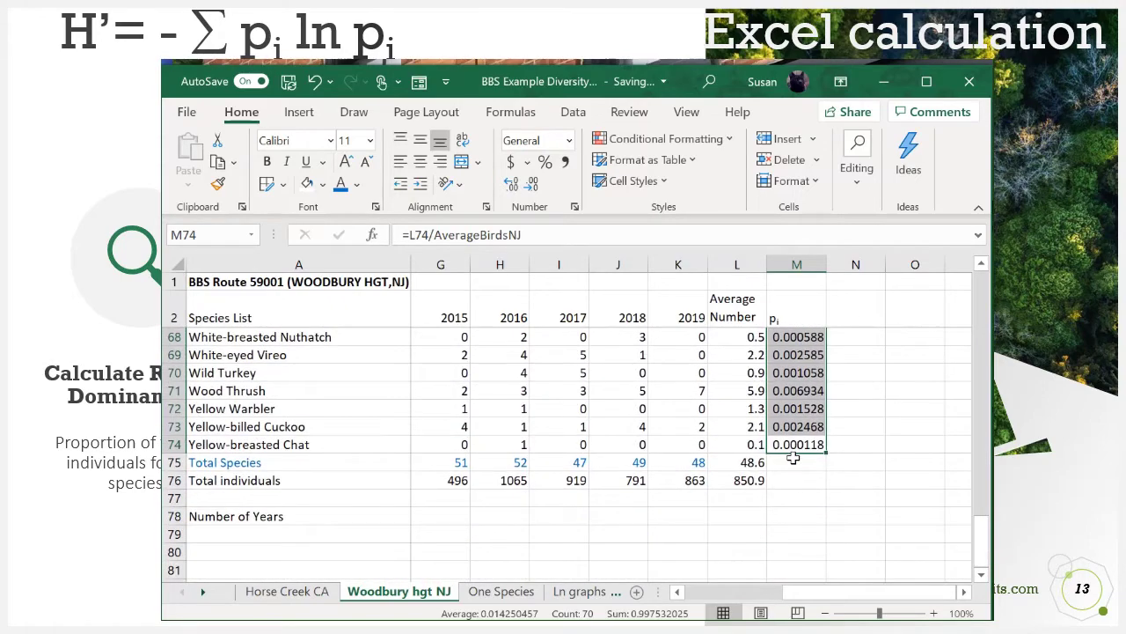
pyautogui.scroll(16, 794, 457)
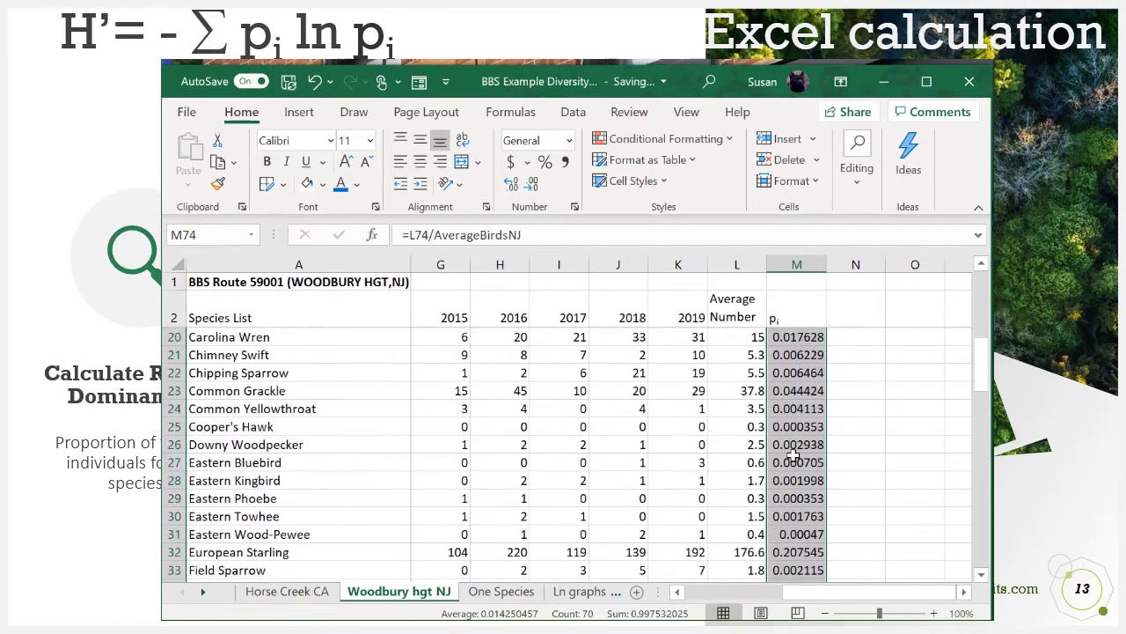
pyautogui.scroll(6, 795, 455)
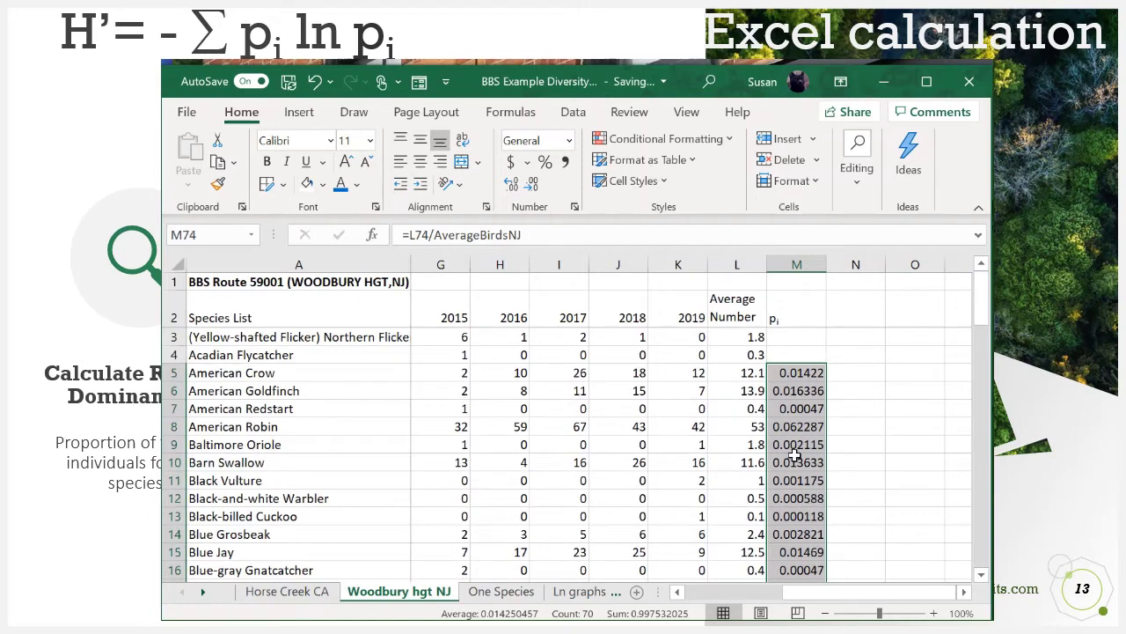
# Step: Extend the pi formula from M5 up to the first two species rows, M4 and M3
pyautogui.click(804, 389)
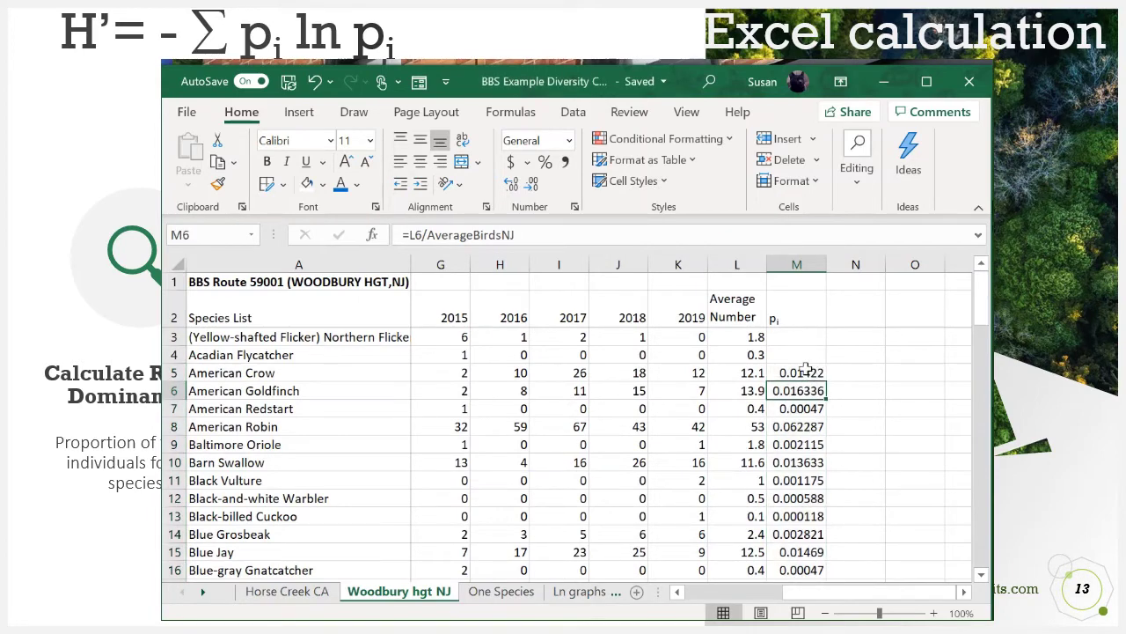
pyautogui.click(806, 372)
pyautogui.moveTo(827, 381); pyautogui.dragTo(819, 335)
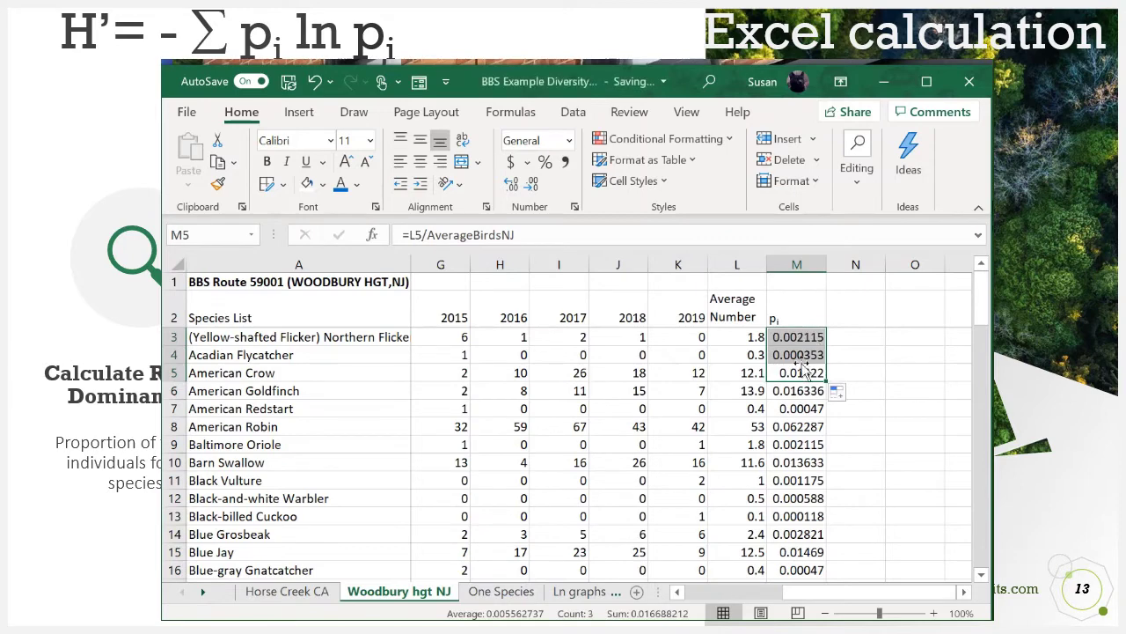
# Step: Enter the heading "ln(pi)" in N2, beside the pi heading
pyautogui.click(785, 307)
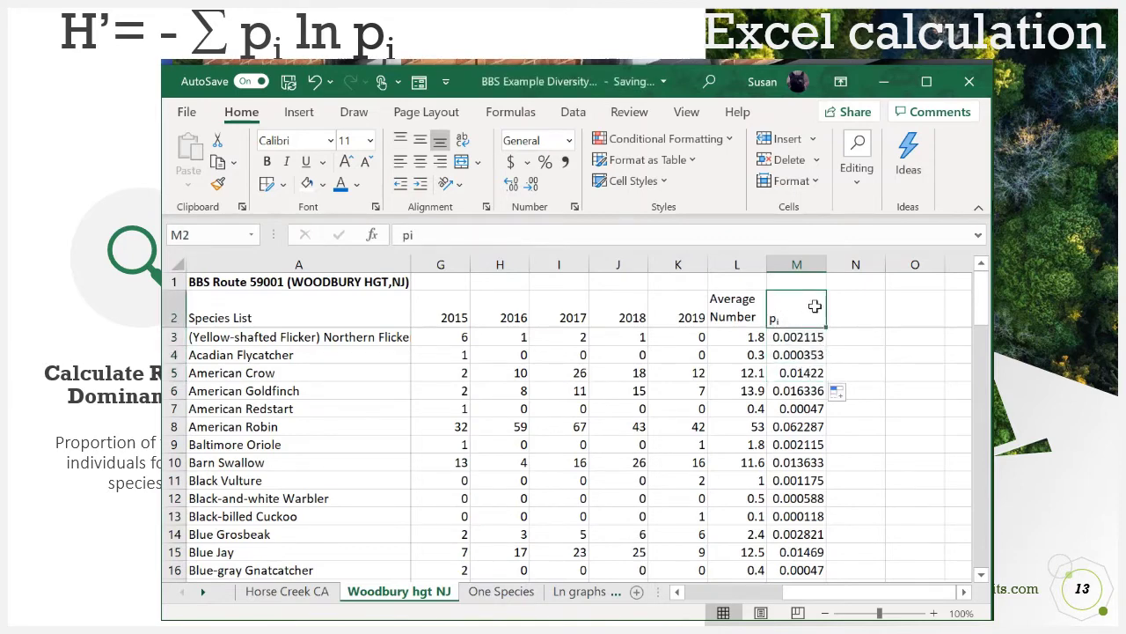
pyautogui.click(849, 306)
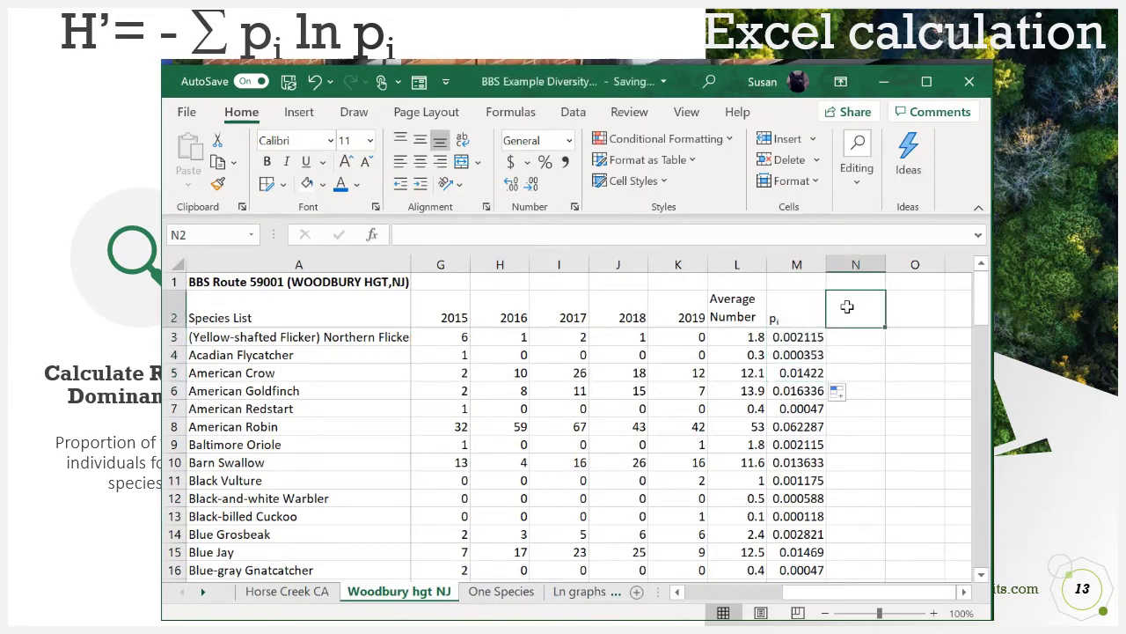
pyautogui.write('ln(pi')
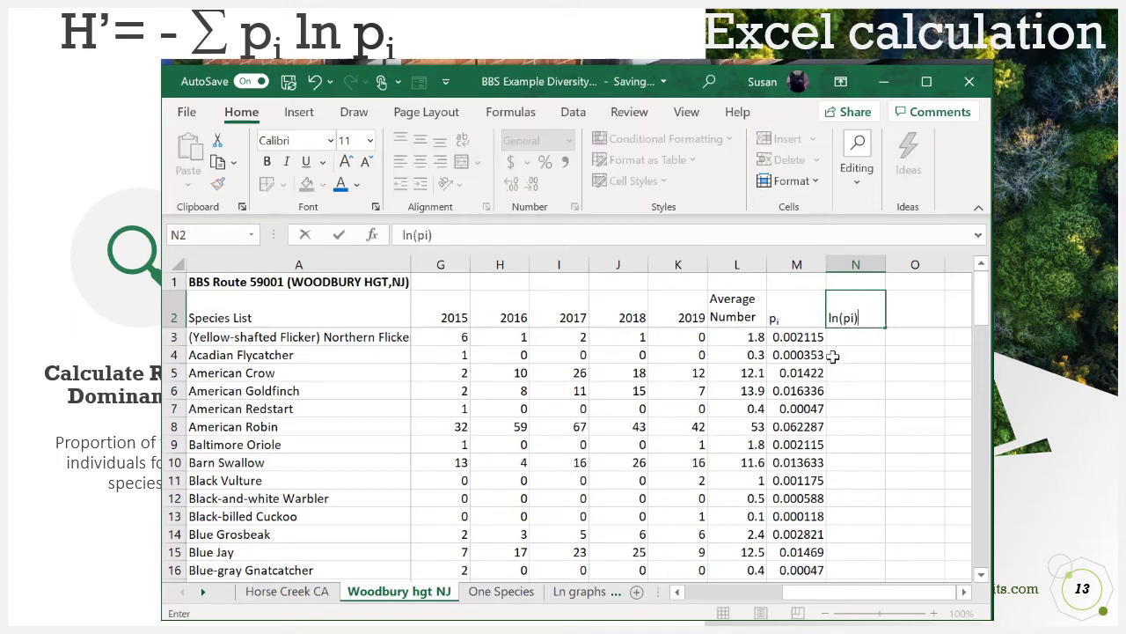
# Step: Enter the formula =ln(M3) in N3 to take the natural log of the first species' pi
pyautogui.click(861, 339)
pyautogui.write('=')
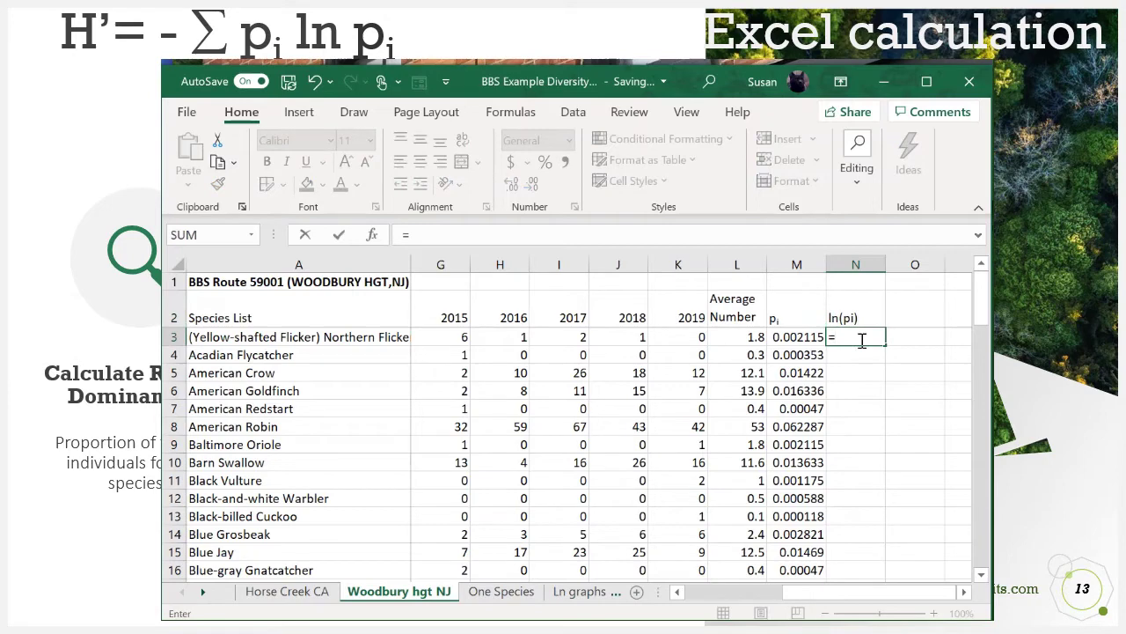
pyautogui.write('ln')
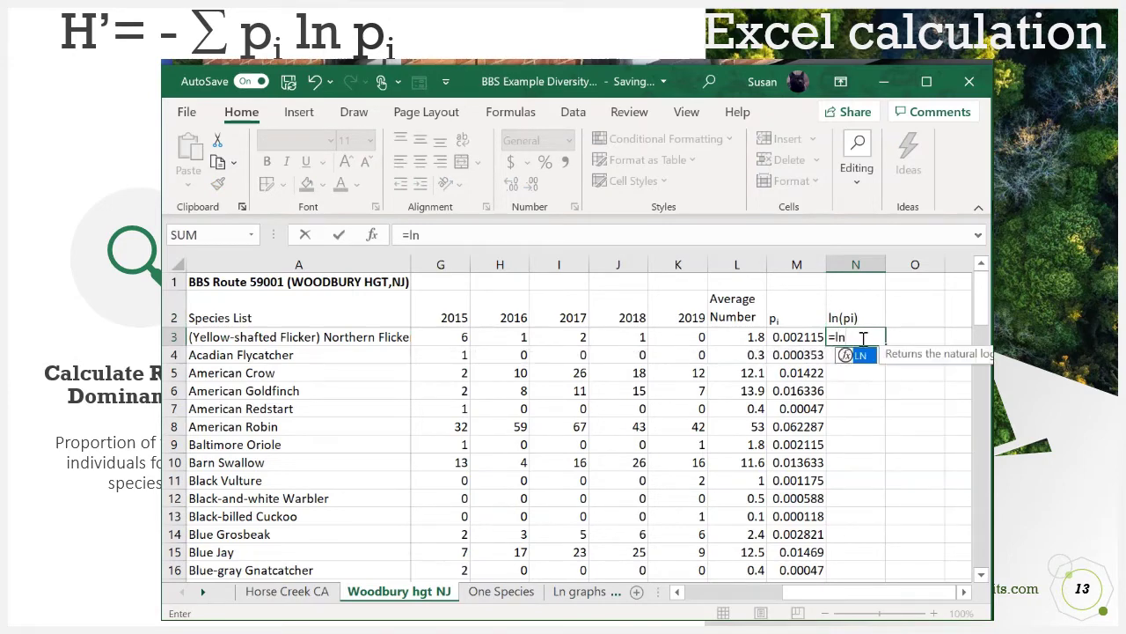
pyautogui.write('(')
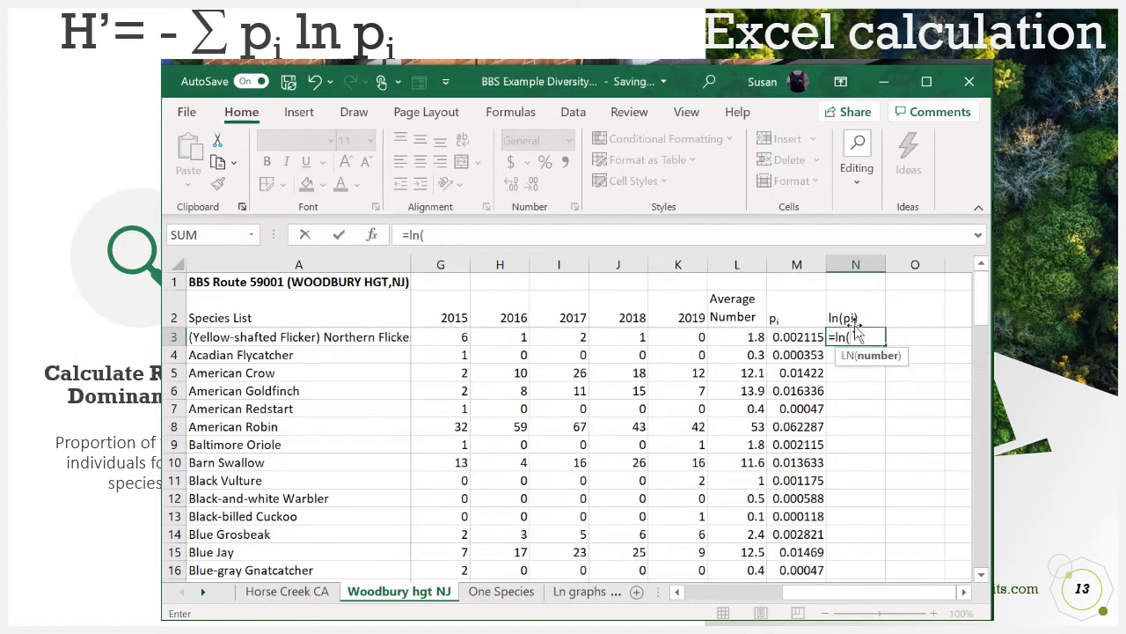
pyautogui.click(792, 337)
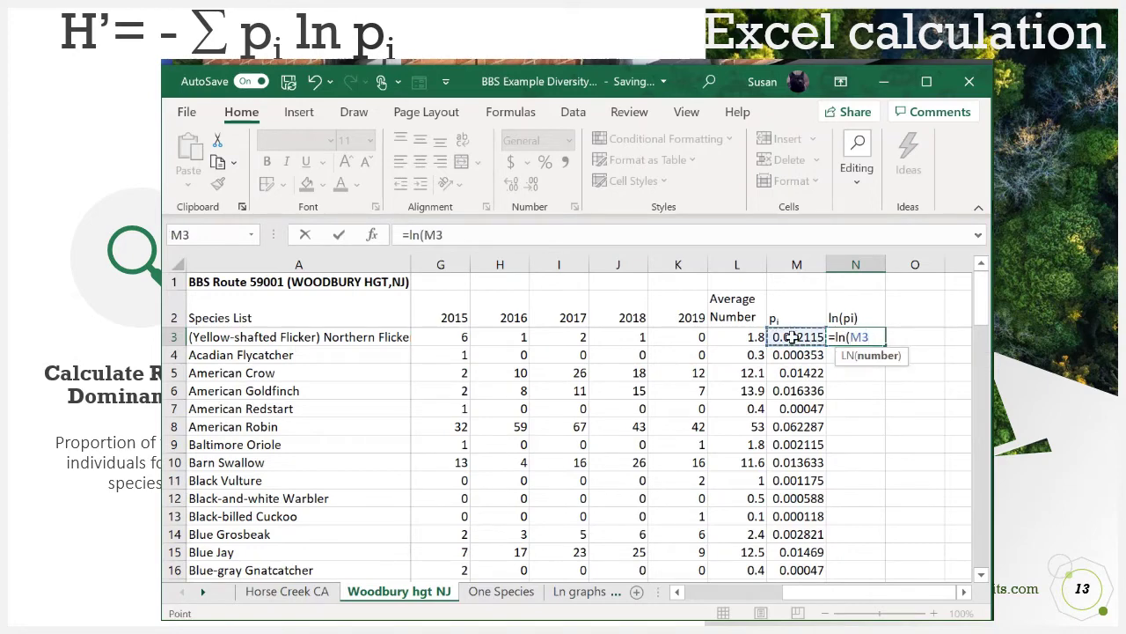
pyautogui.write(')')
pyautogui.press('Return')
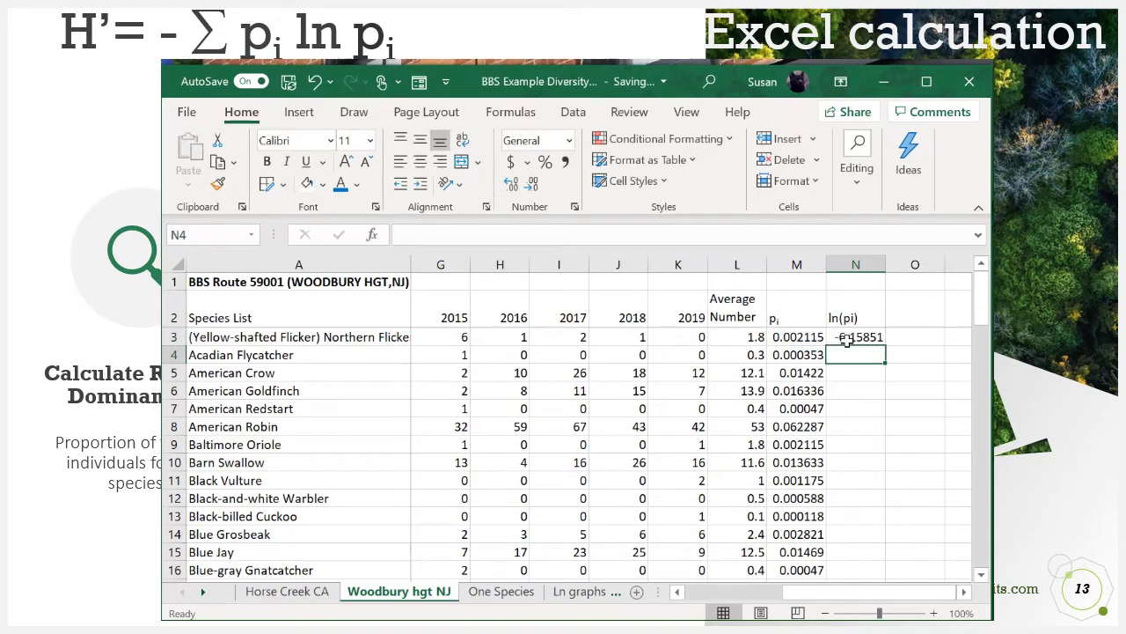
# Step: Fill the natural log formula from N3 down through the last species row, N74, and review the column
pyautogui.click(847, 340)
pyautogui.click(796, 337)
pyautogui.moveTo(797, 337); pyautogui.dragTo(796, 372)
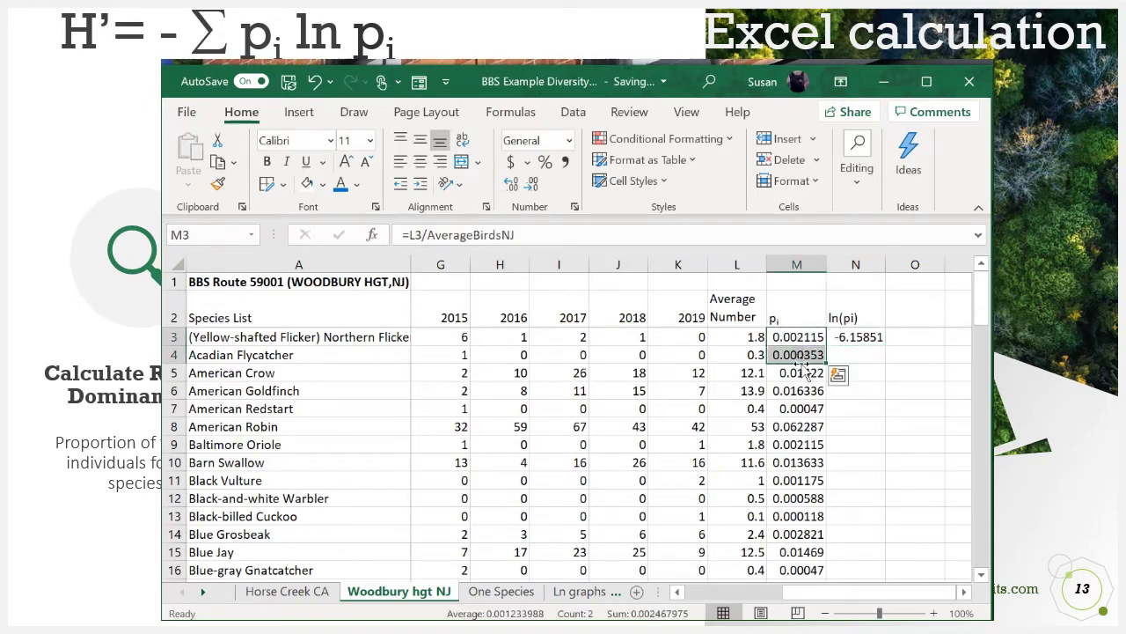
pyautogui.click(797, 445)
pyautogui.click(792, 337)
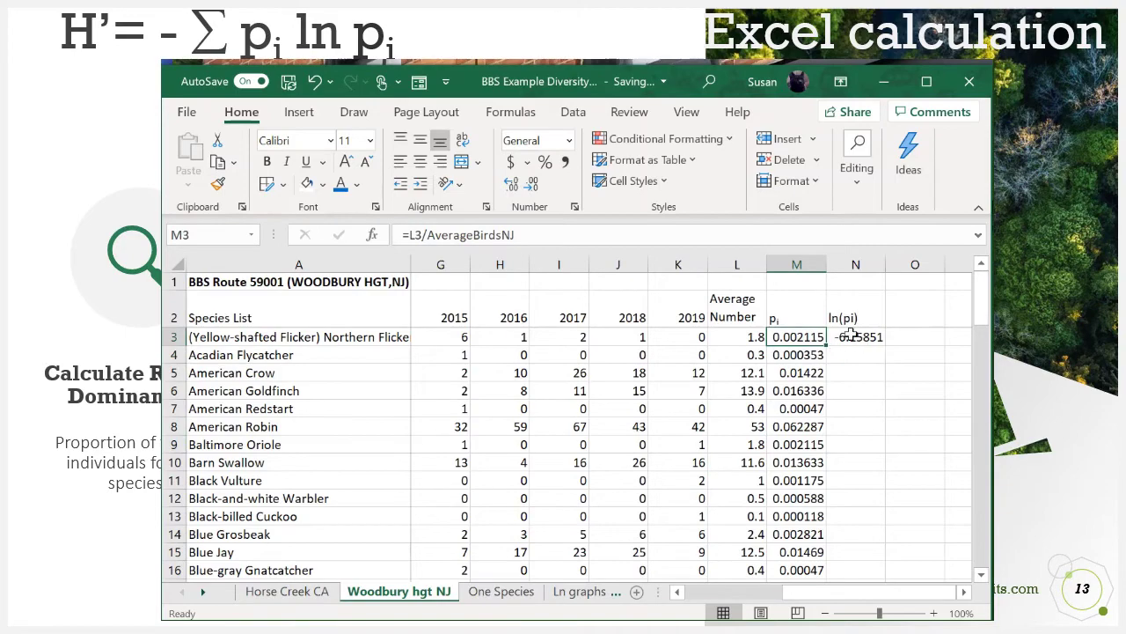
pyautogui.click(852, 335)
pyautogui.moveTo(888, 346); pyautogui.dragTo(876, 525)
pyautogui.scroll(7, 862, 433)
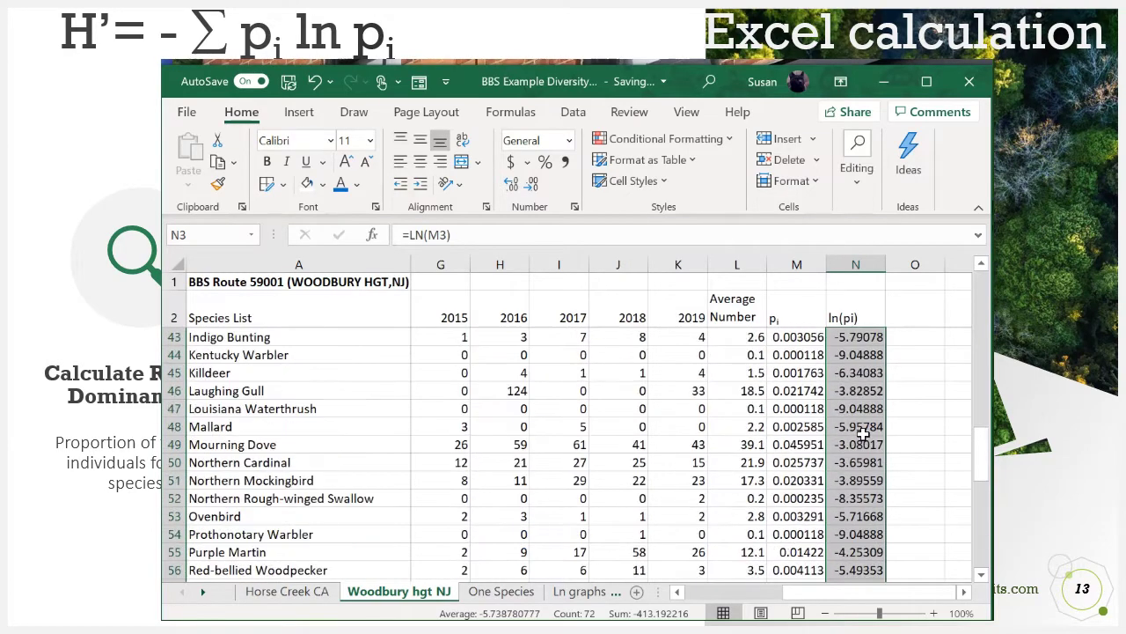
pyautogui.scroll(13, 863, 433)
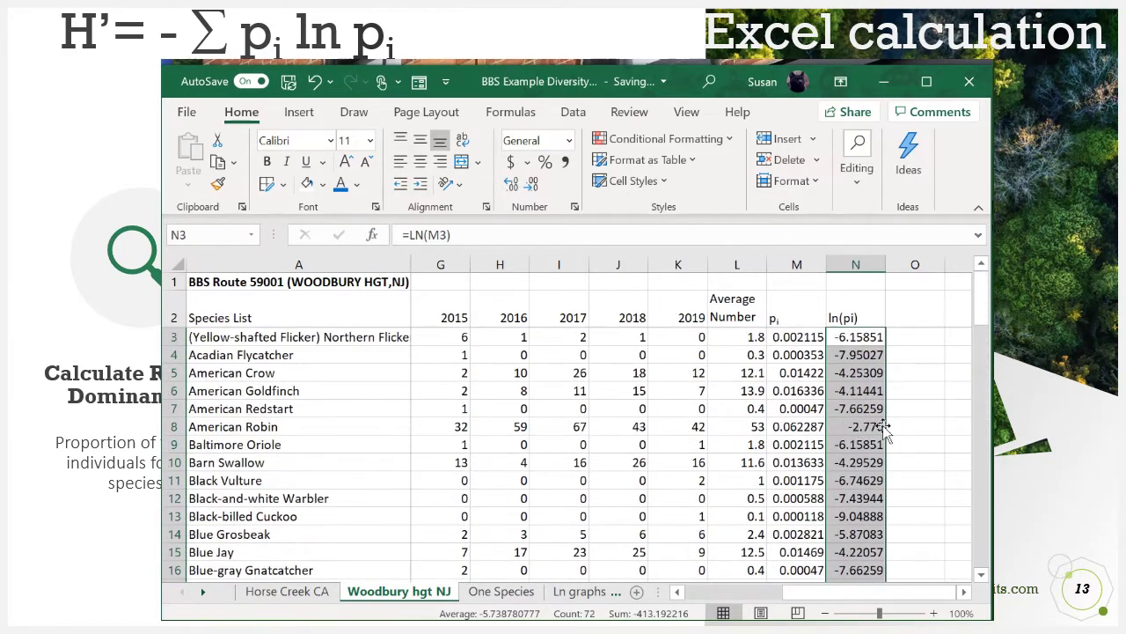
# Step: Enter the heading "pi*ln(pi)" in O2 for the product of the two preceding columns
pyautogui.click(964, 592)
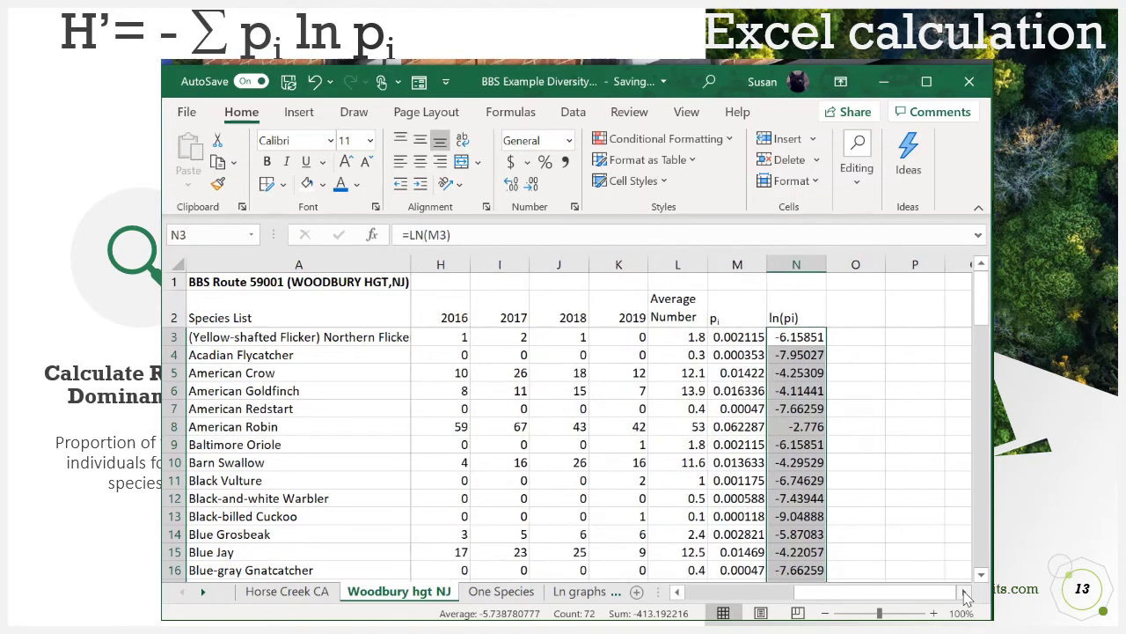
pyautogui.click(963, 593)
pyautogui.click(803, 313)
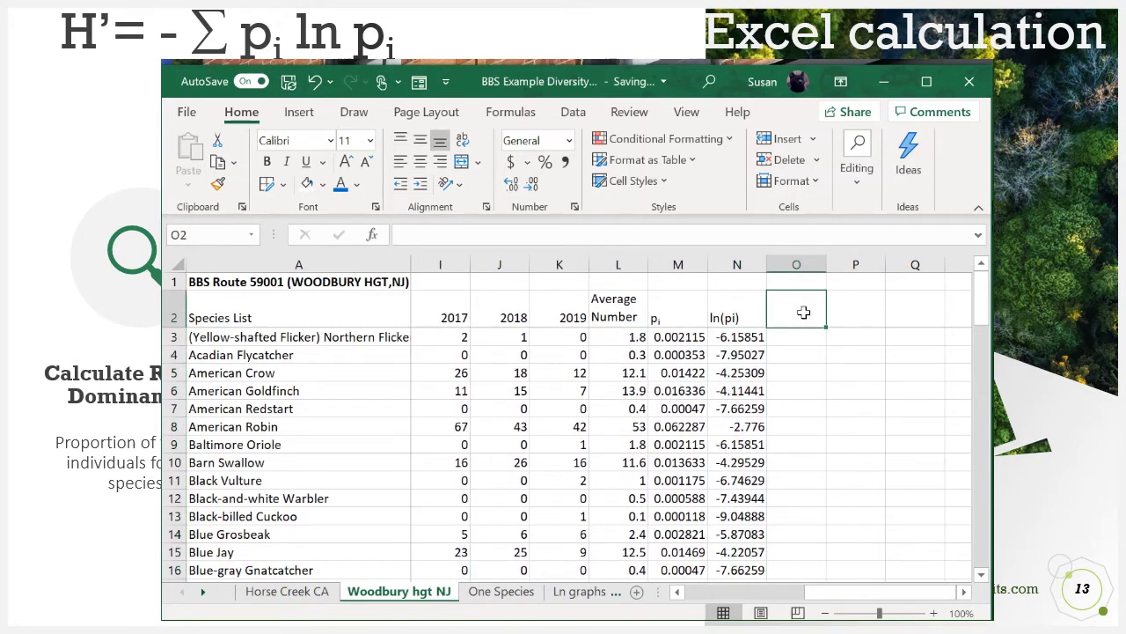
pyautogui.click(674, 317)
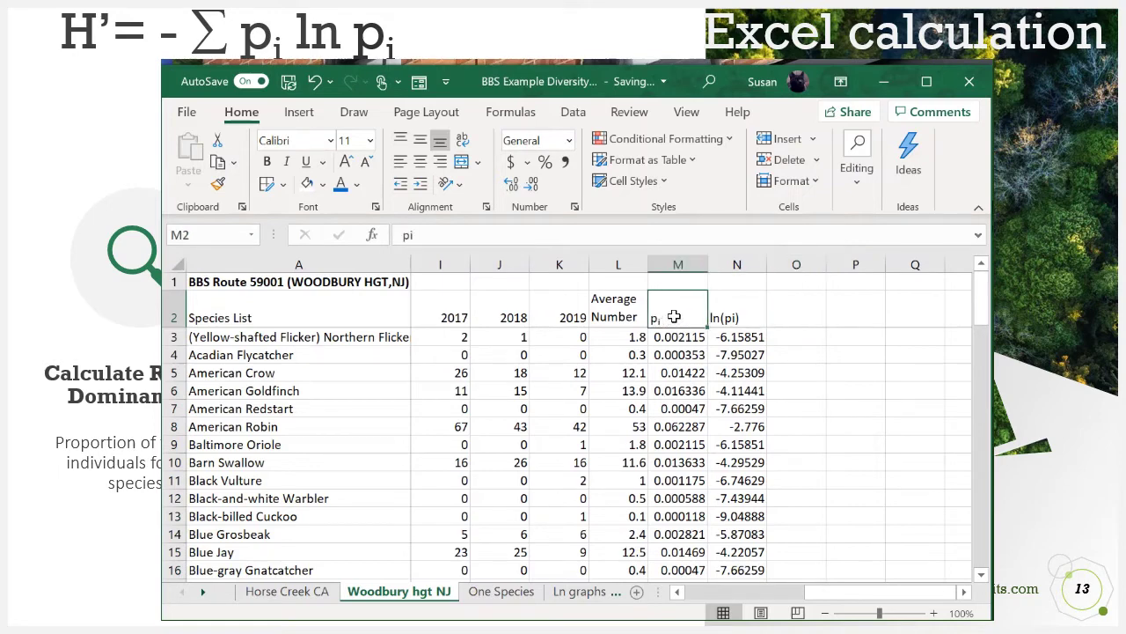
pyautogui.click(742, 306)
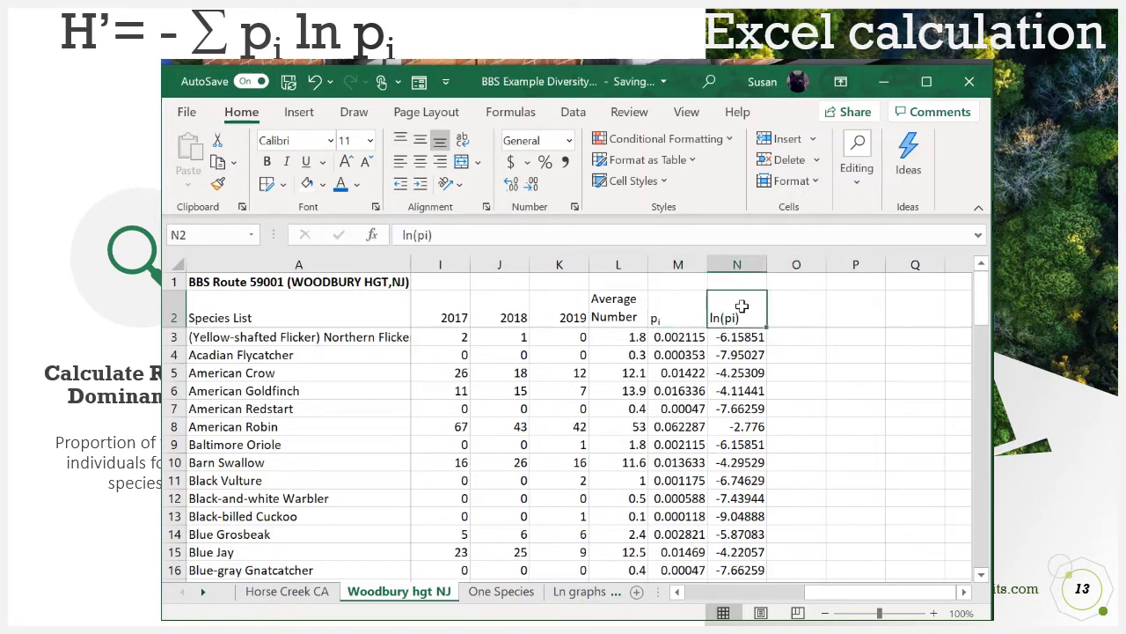
pyautogui.click(807, 310)
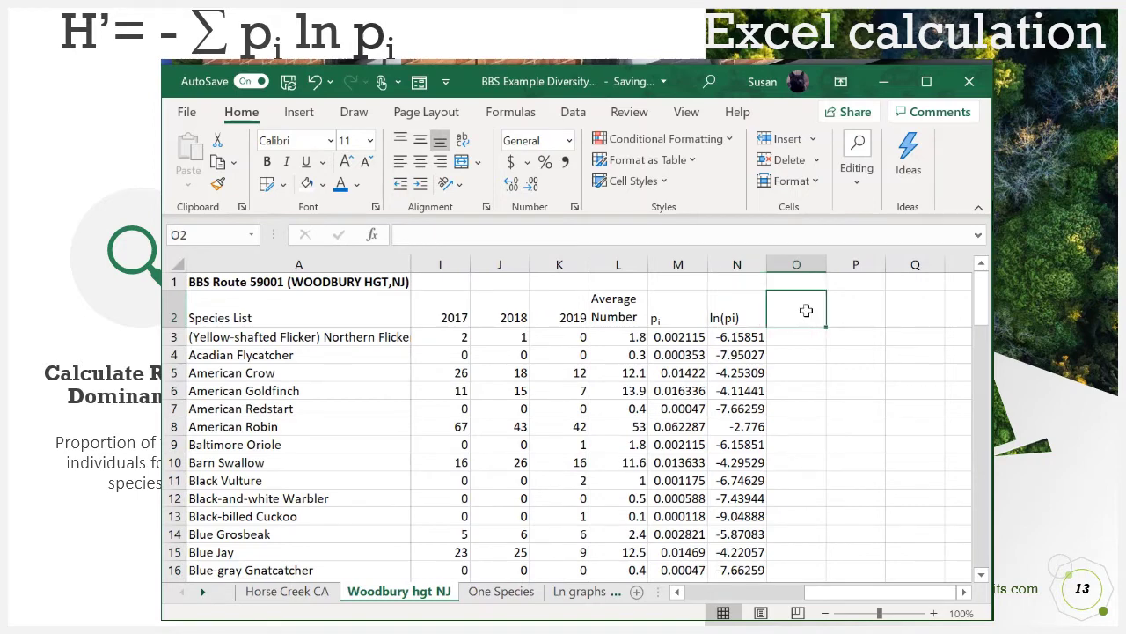
pyautogui.write('pi*l')
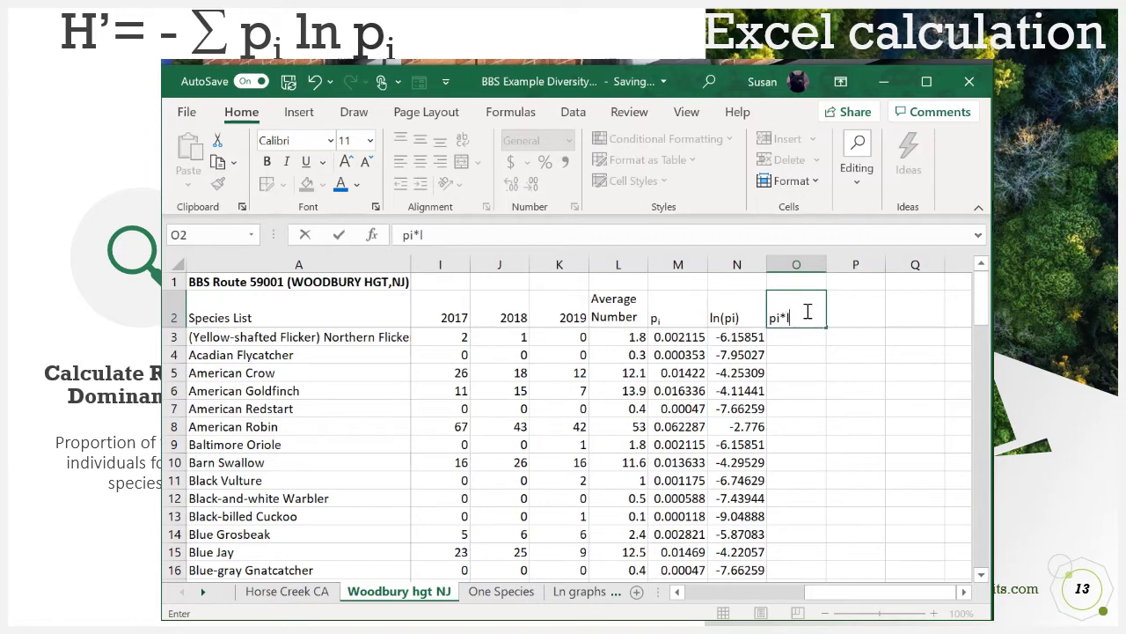
pyautogui.write('n(pi(')
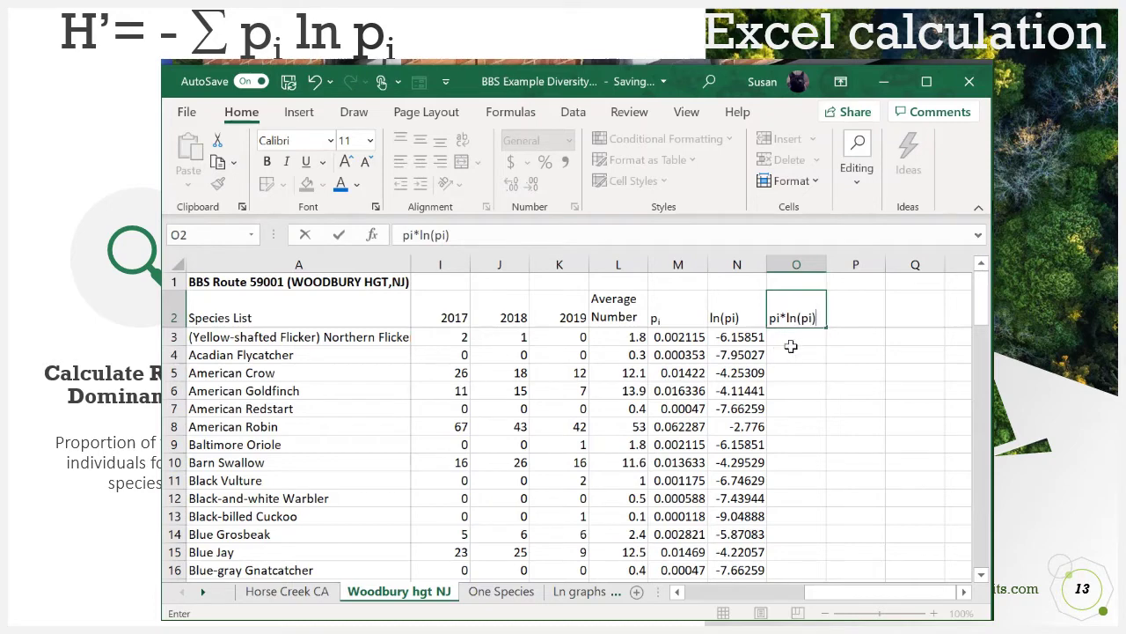
# Step: Enter the formula =M3*N3 in O3 to multiply the first species' pi by its natural log
pyautogui.click(791, 341)
pyautogui.write('=')
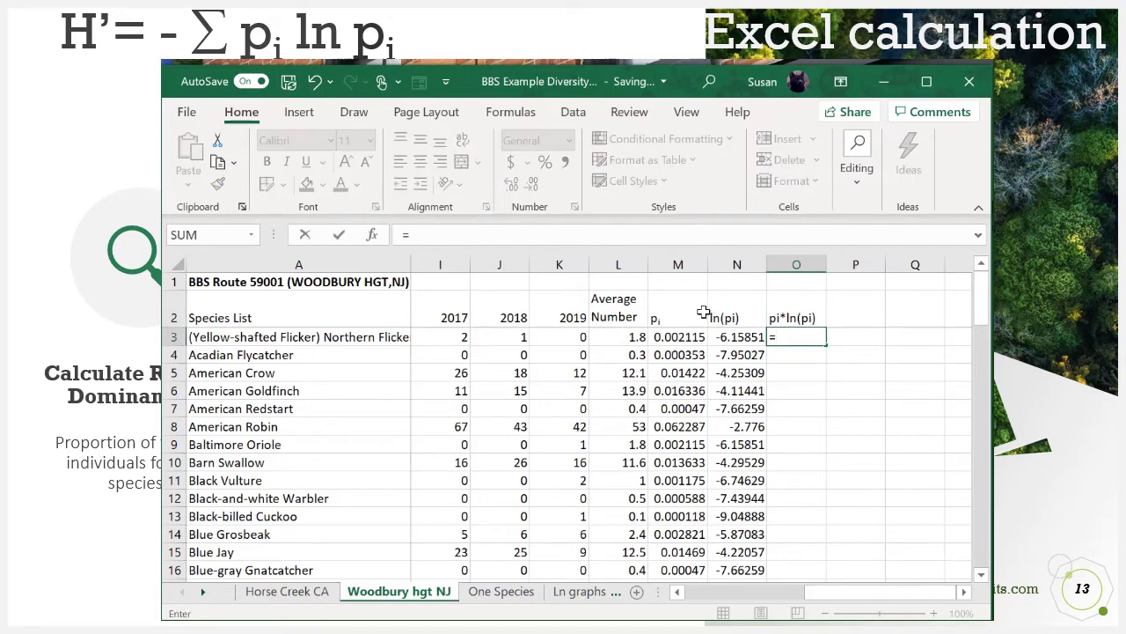
pyautogui.click(676, 337)
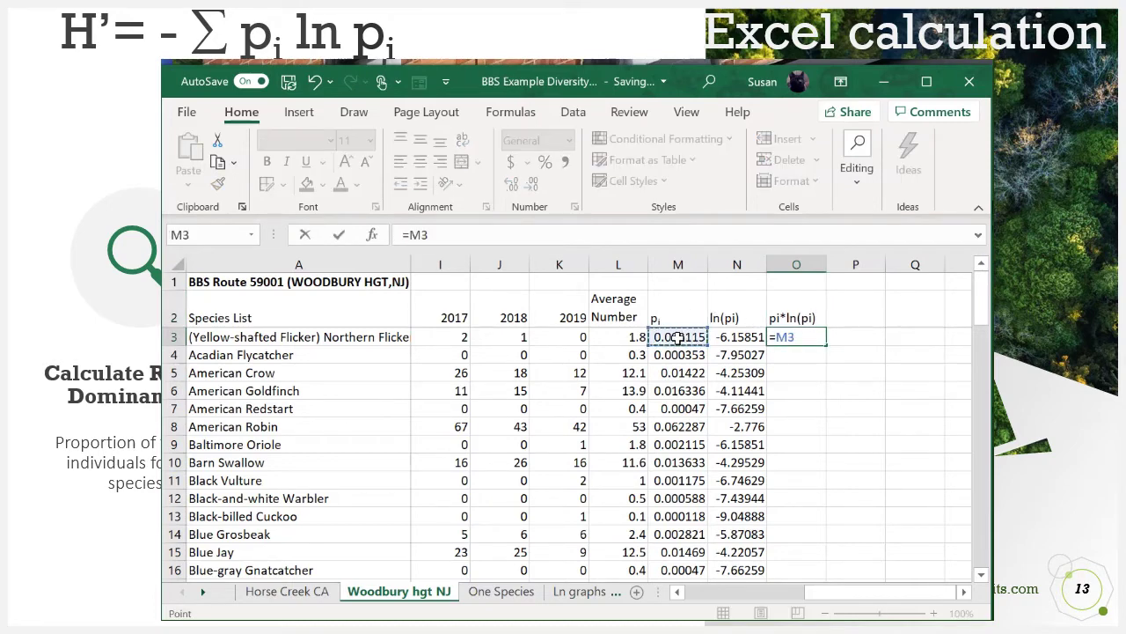
pyautogui.write('*')
pyautogui.click(742, 337)
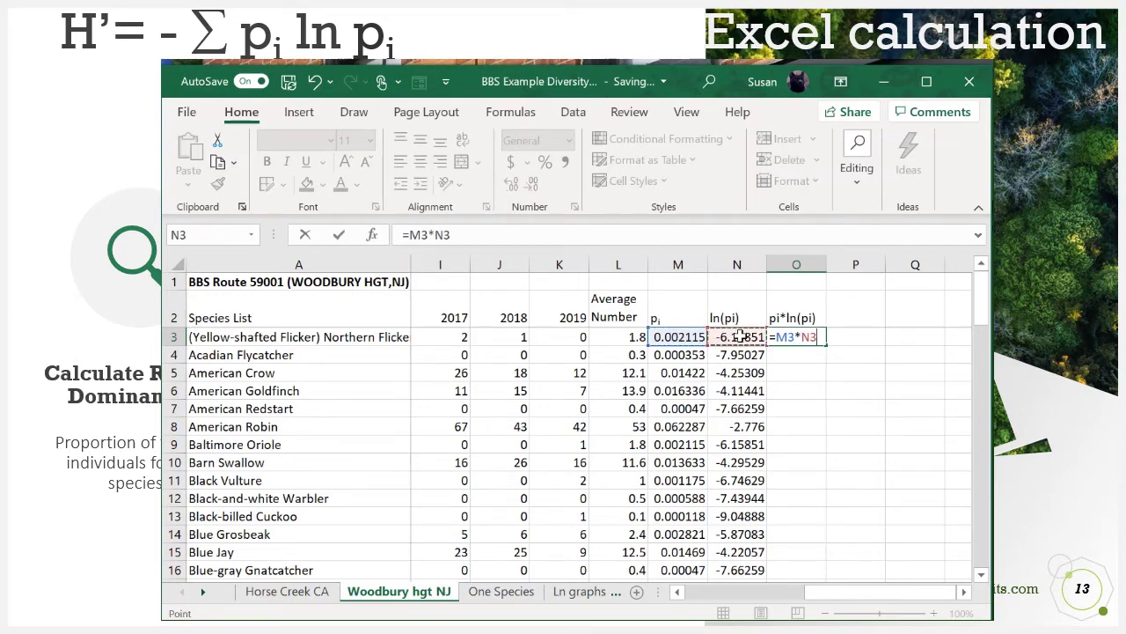
pyautogui.press('Return')
# Step: Fill the pi*ln(pi) formula from O3 down through the last species row, O74
pyautogui.click(787, 338)
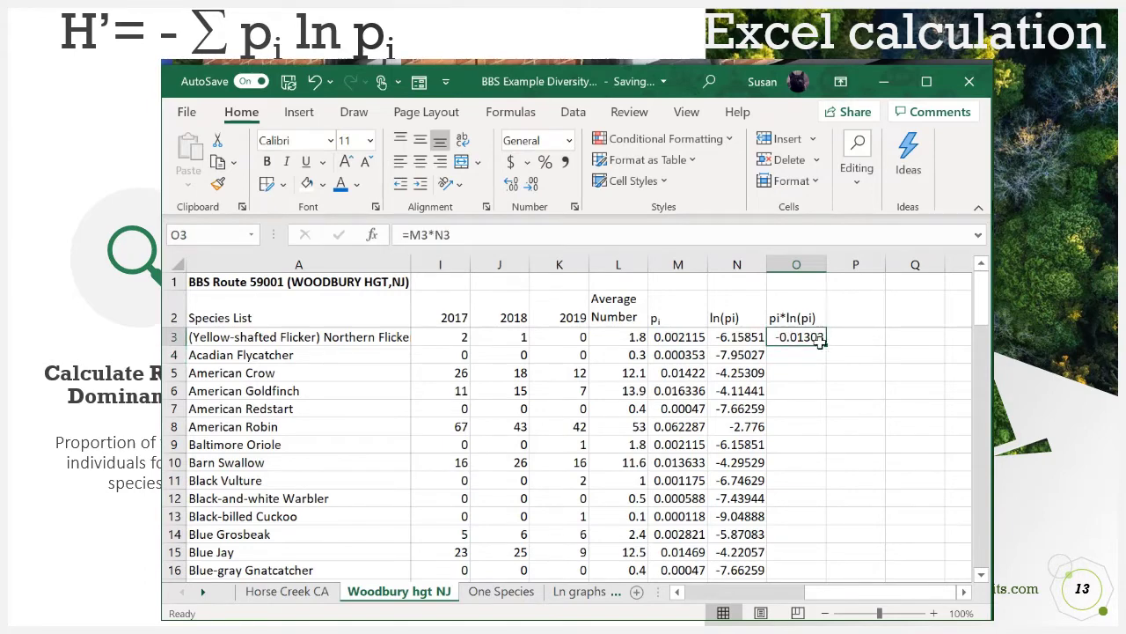
pyautogui.moveTo(826, 344); pyautogui.dragTo(792, 519)
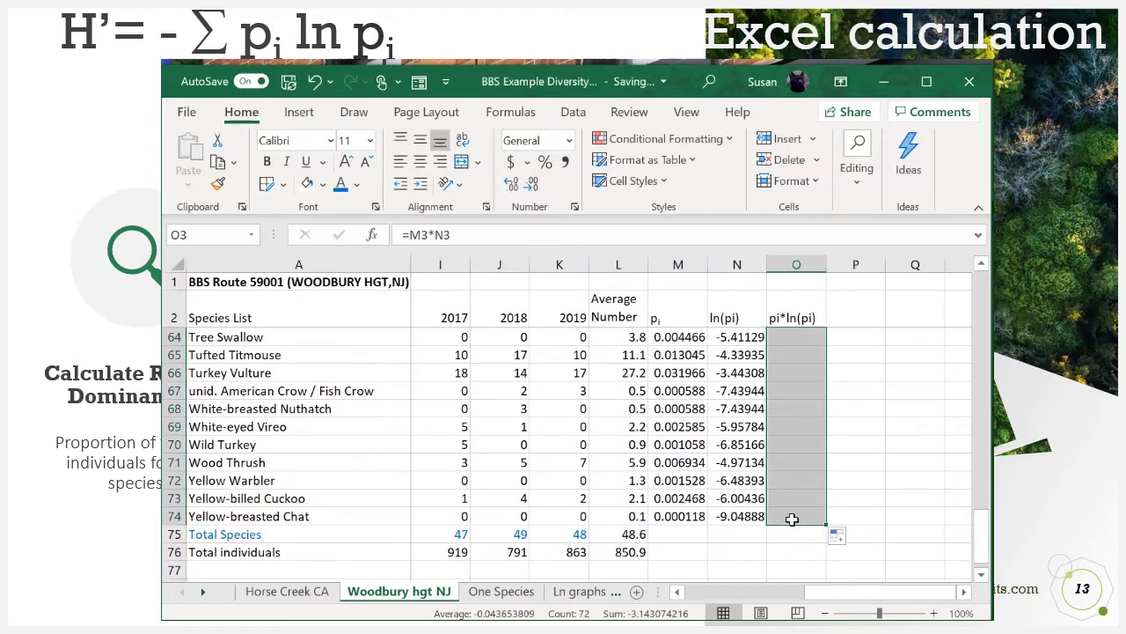
pyautogui.click(788, 408)
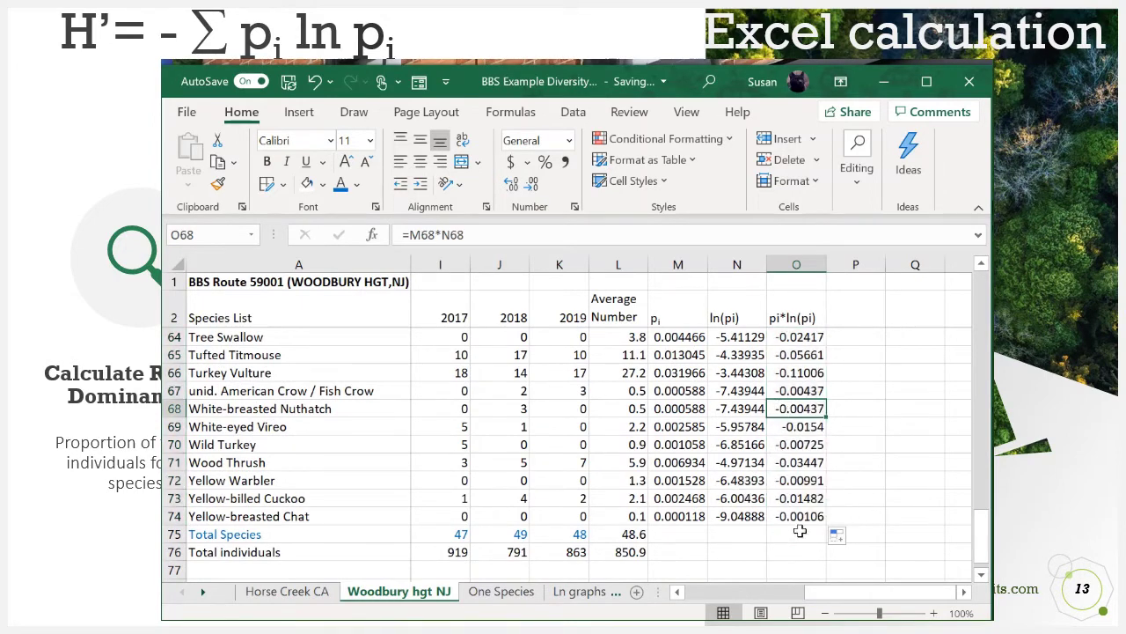
# Step: Total the pi*ln(pi) column in O75 with a SUM formula over O3:O74
pyautogui.click(795, 539)
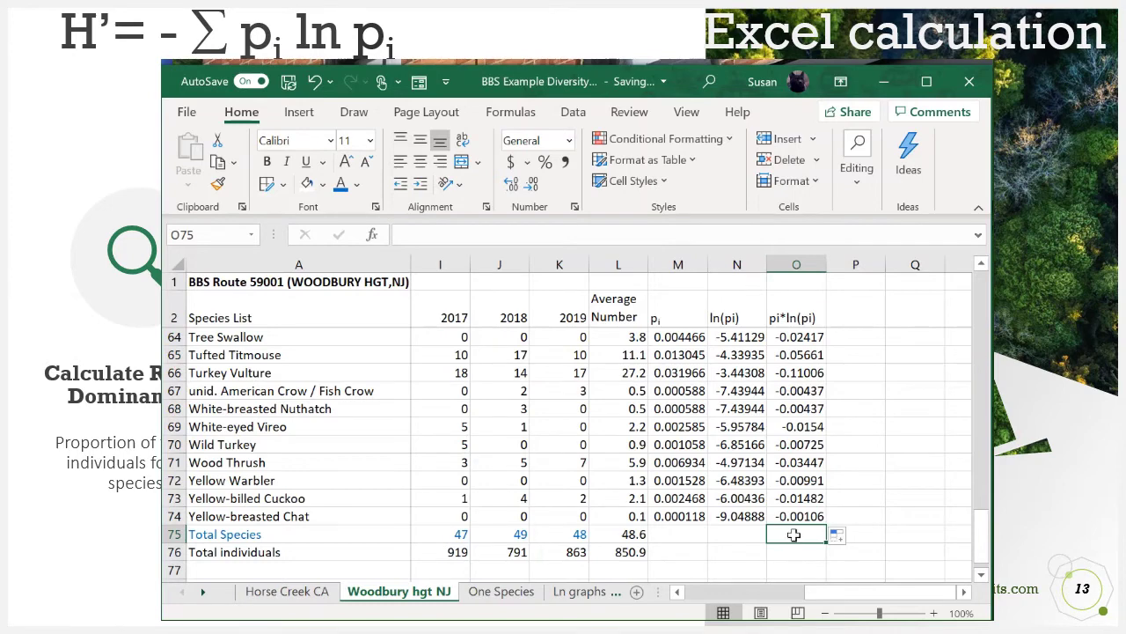
pyautogui.write('=su')
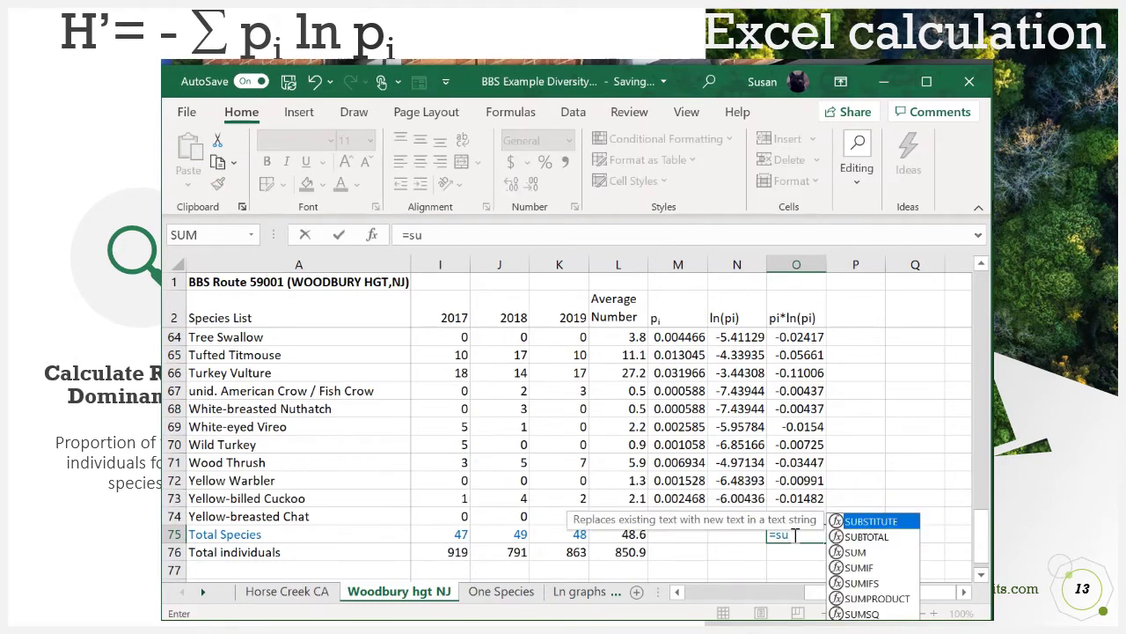
pyautogui.write('m(')
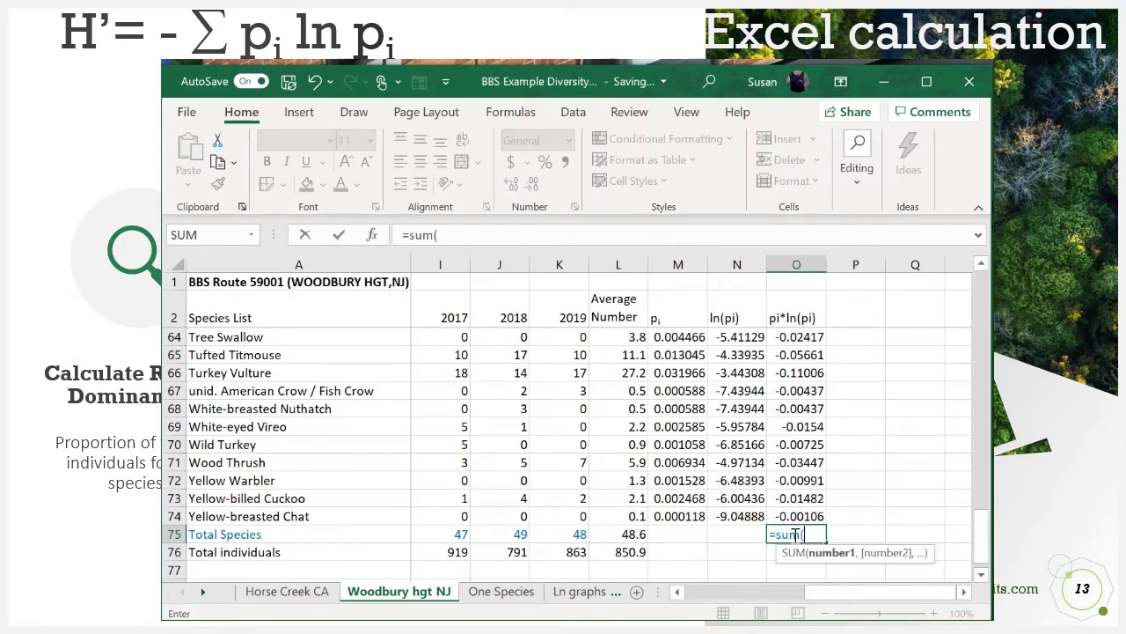
pyautogui.moveTo(791, 516); pyautogui.dragTo(776, 336)
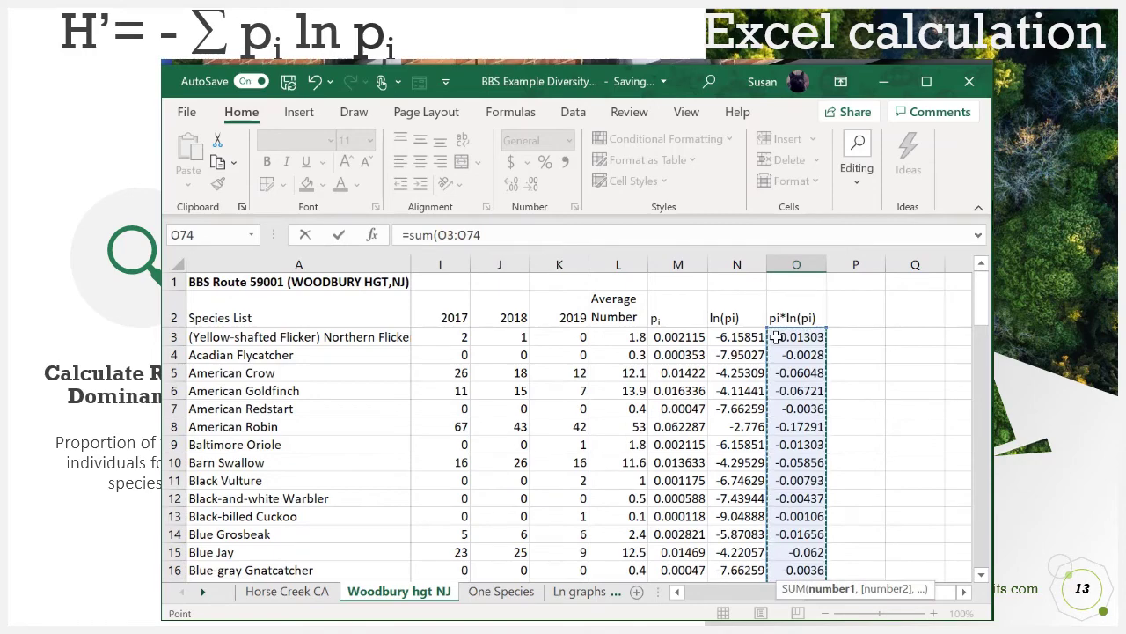
pyautogui.press('Return')
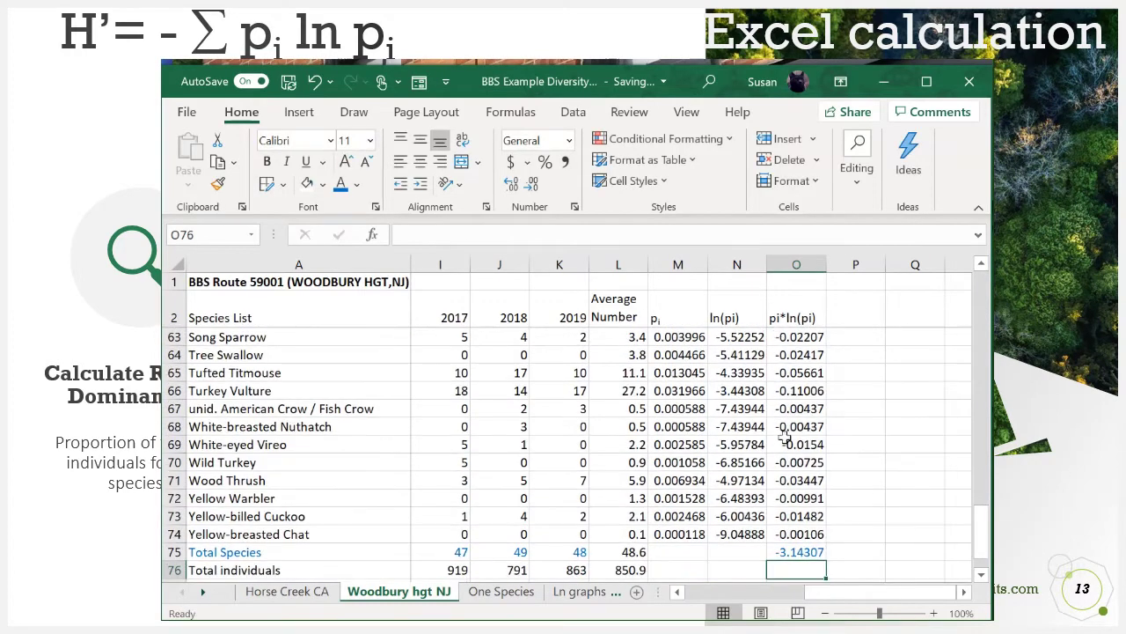
# Step: Enter the label "SUM" in N75, beside the pi*ln(pi) total
pyautogui.click(737, 552)
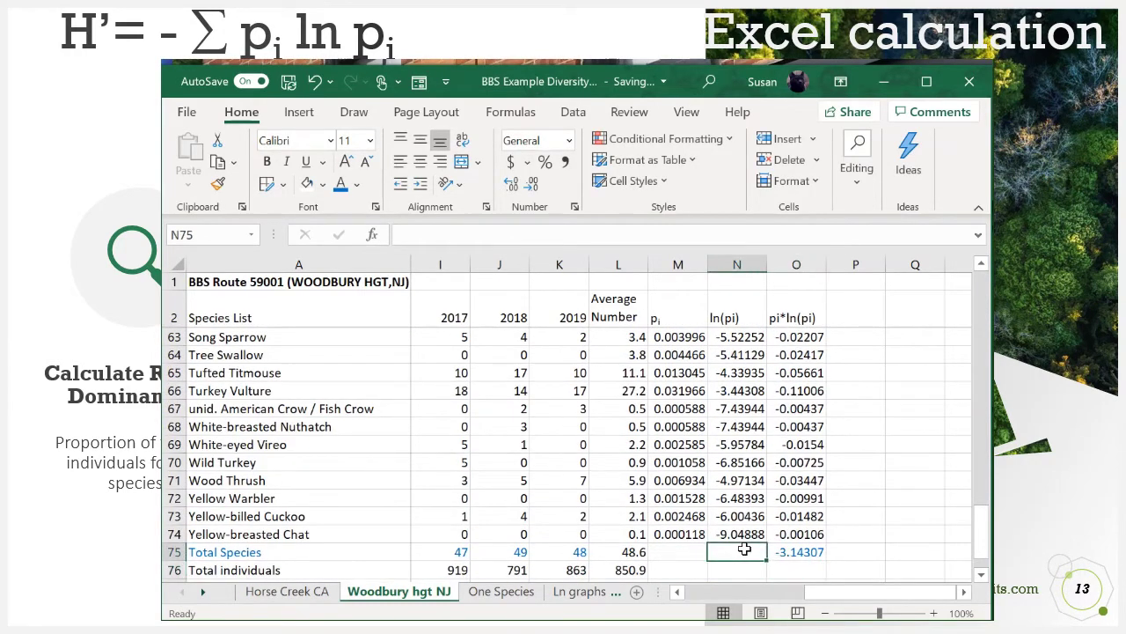
pyautogui.write('SU')
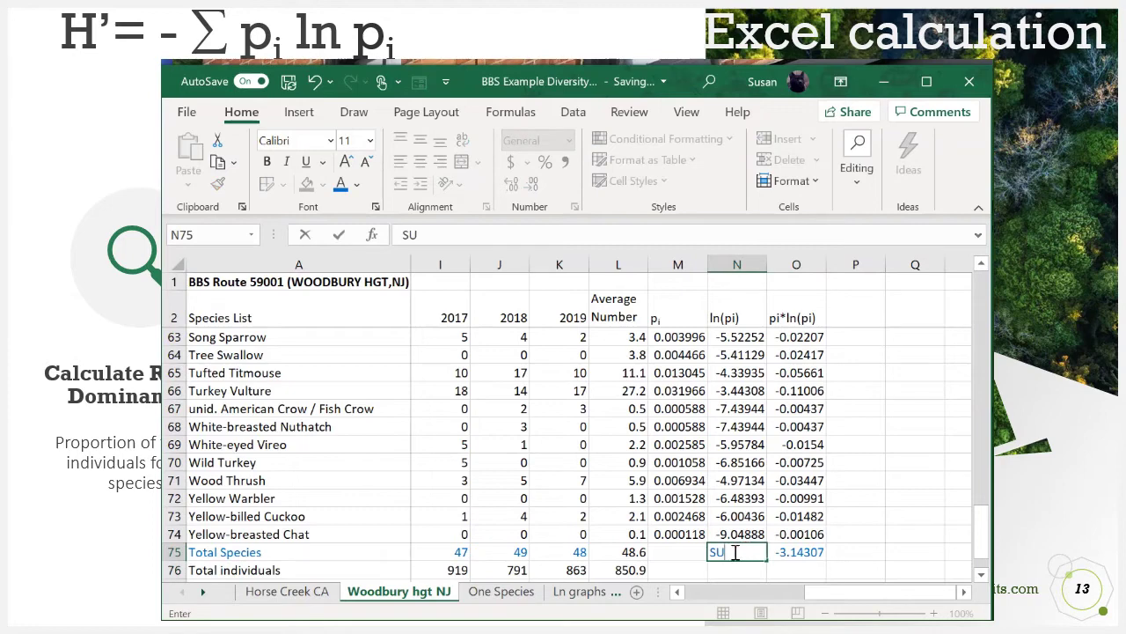
pyautogui.write('M')
pyautogui.press('Return')
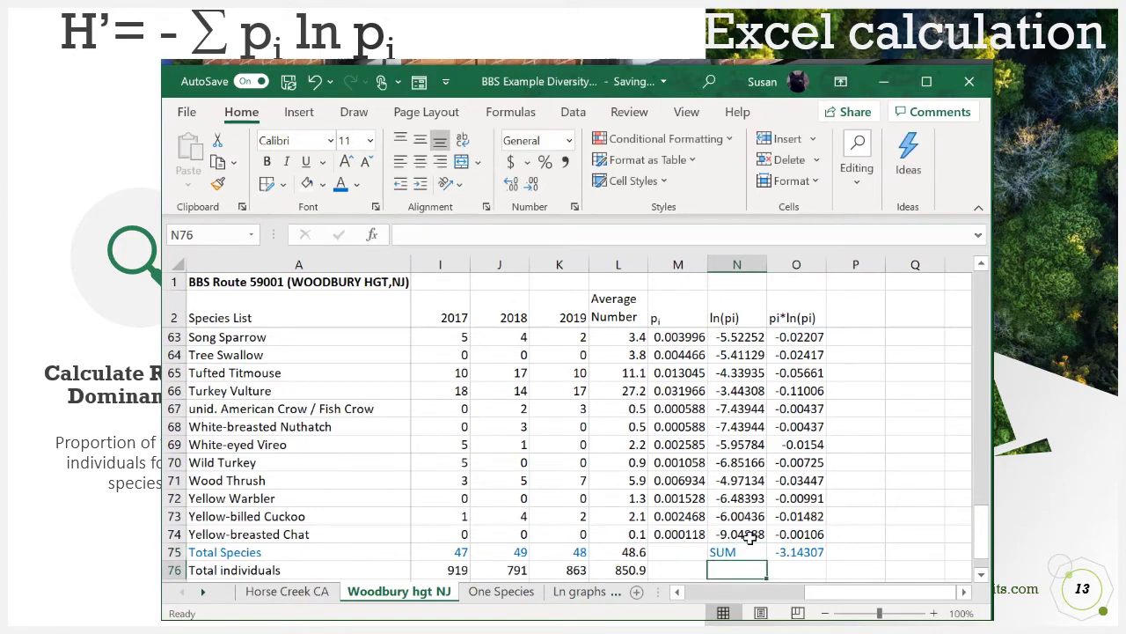
# Step: Enter the label "H'" in N76, directly below the SUM label
pyautogui.scroll(-2, 749, 533)
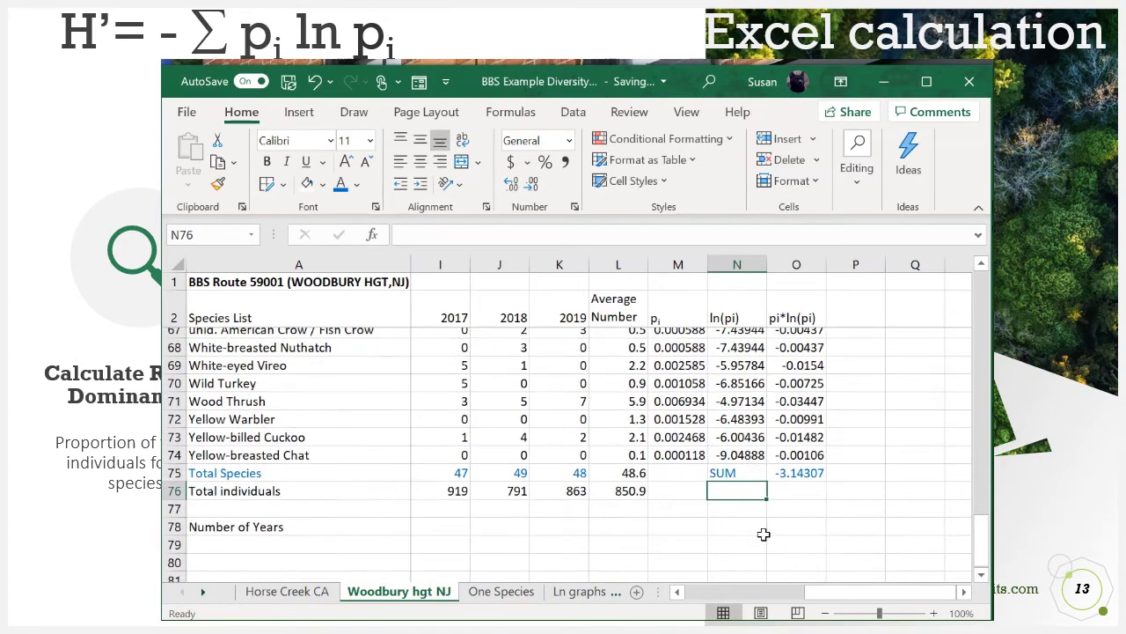
pyautogui.click(742, 481)
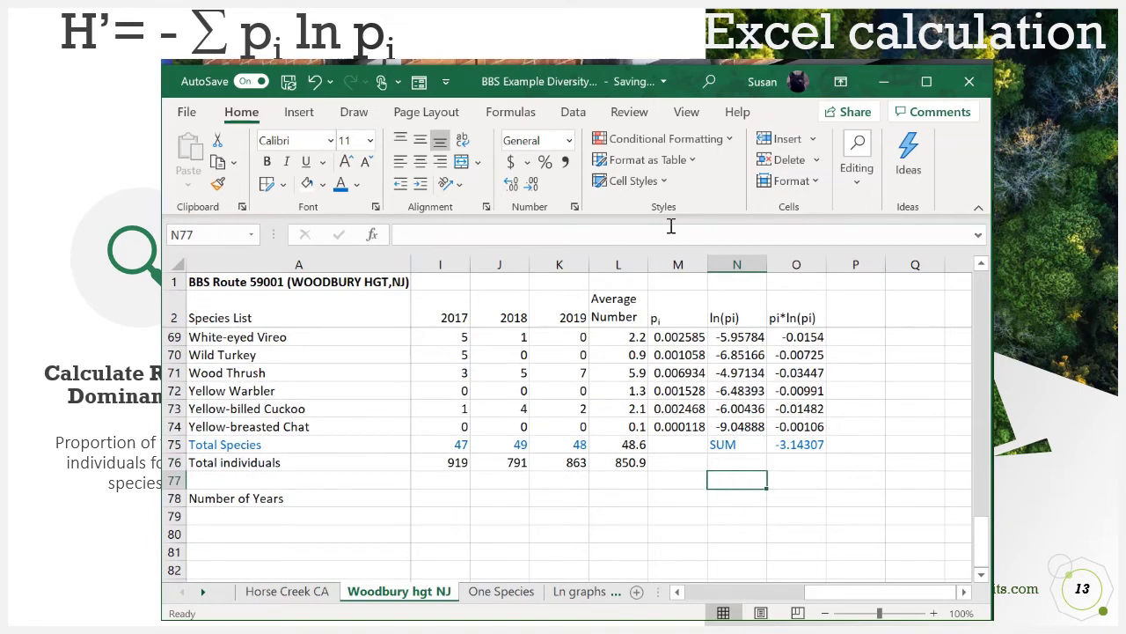
pyautogui.click(754, 462)
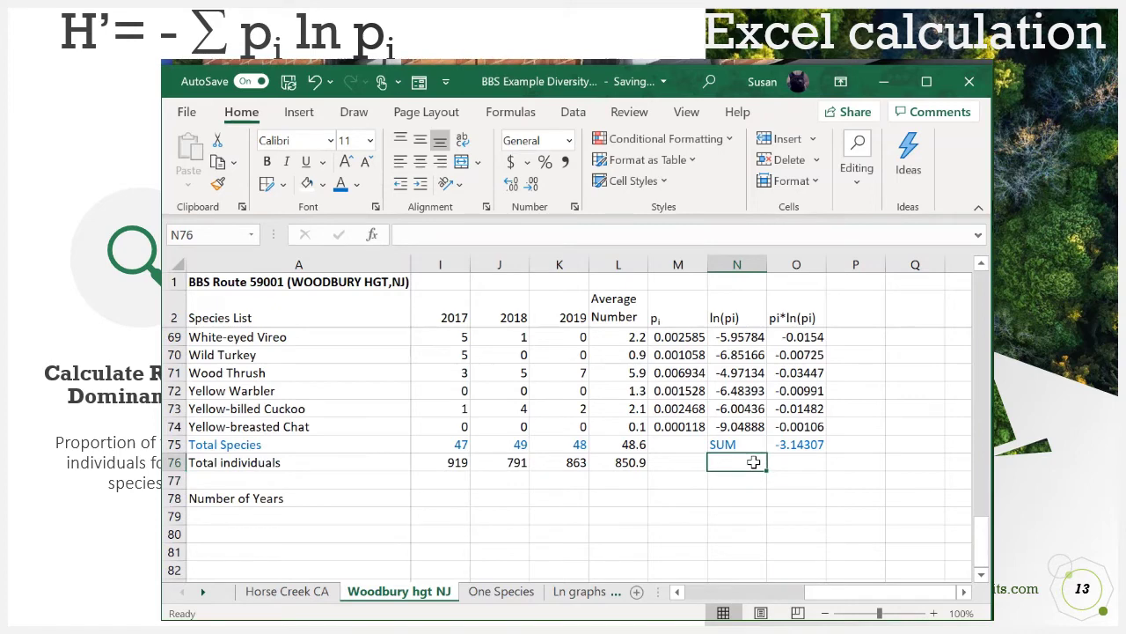
pyautogui.write('H')
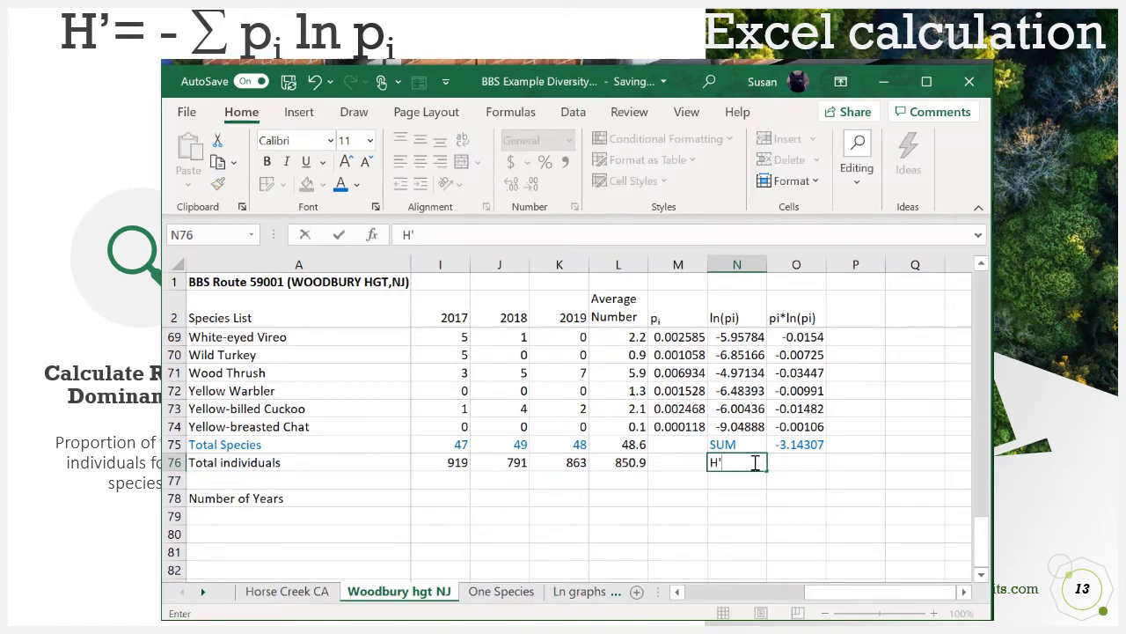
pyautogui.click(785, 461)
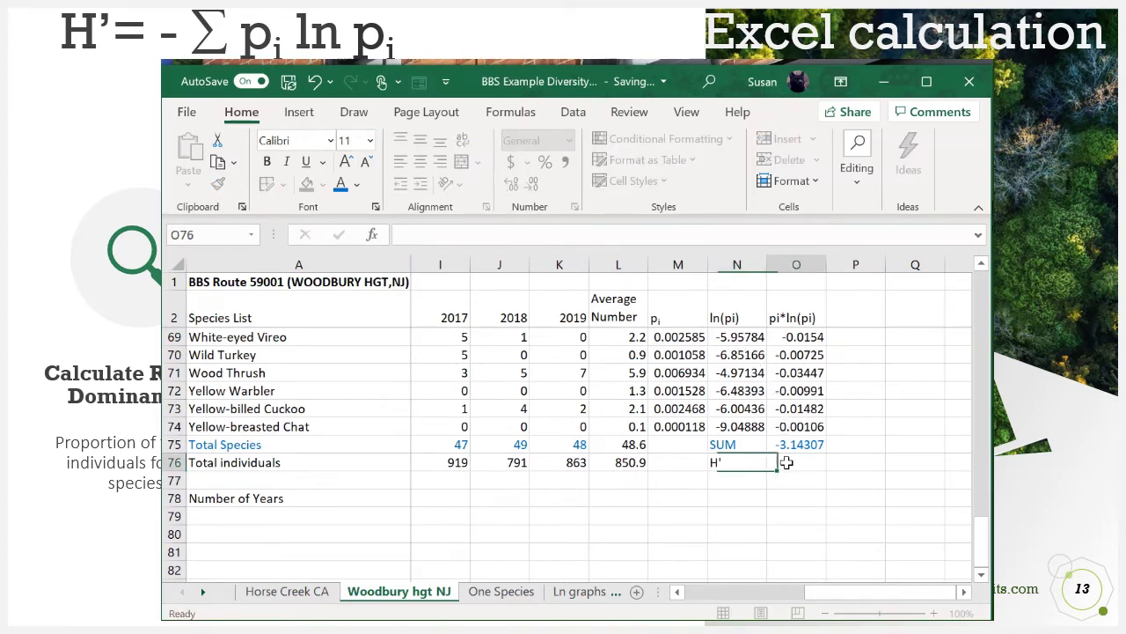
pyautogui.click(744, 464)
# Step: Calculate H' in O76 with the formula =-1*O75 to reverse the sign of the sum
pyautogui.click(799, 464)
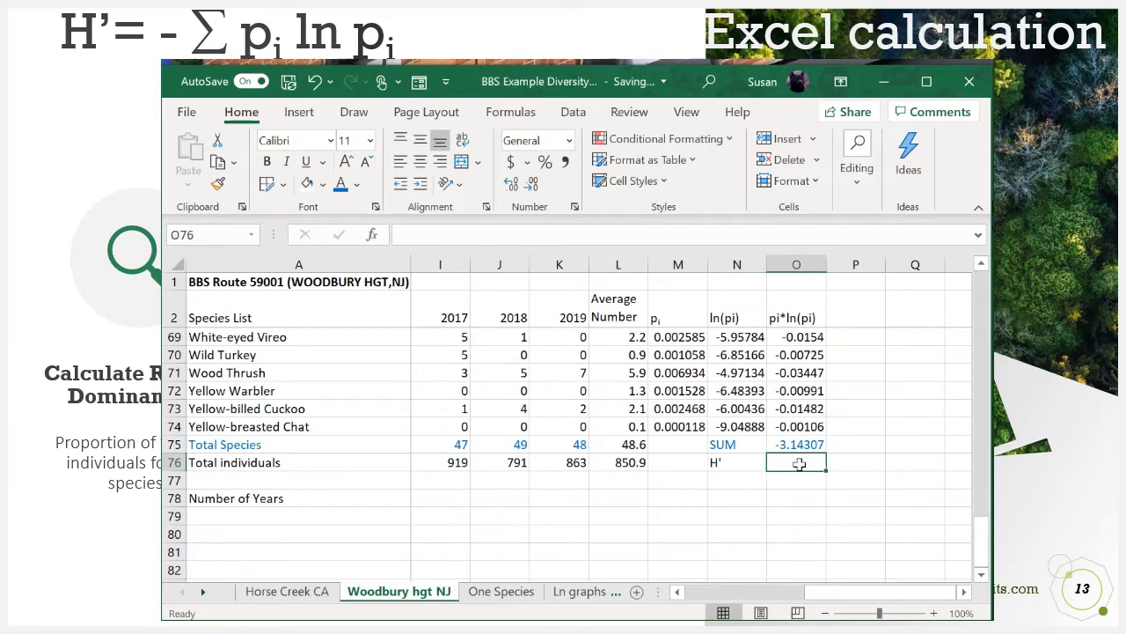
pyautogui.write('=-1*')
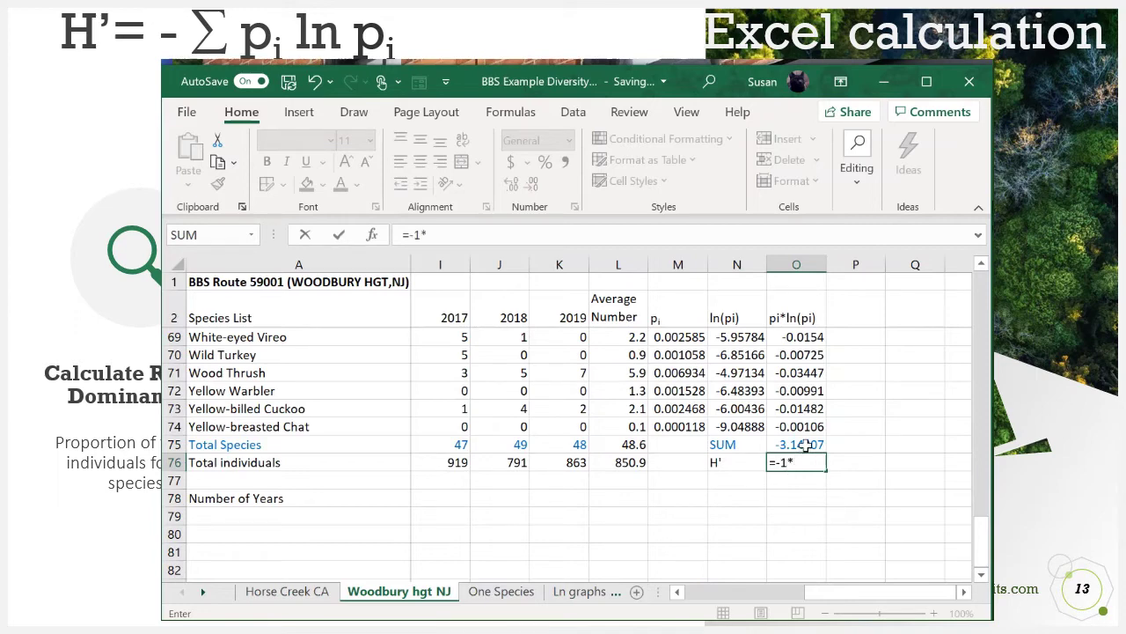
pyautogui.click(807, 446)
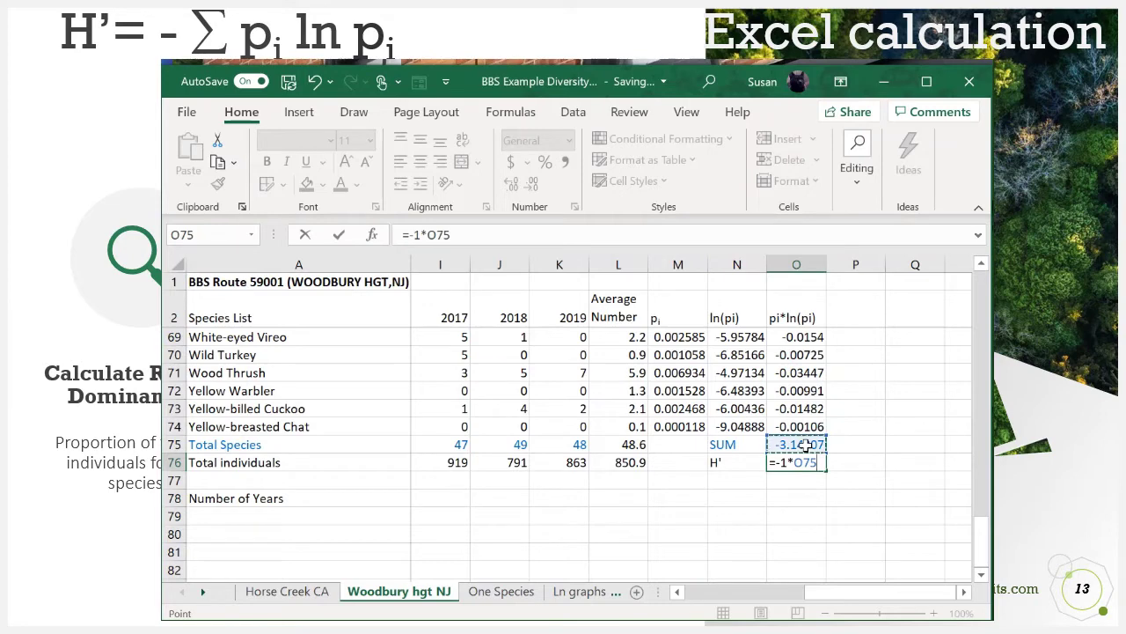
pyautogui.press('Return')
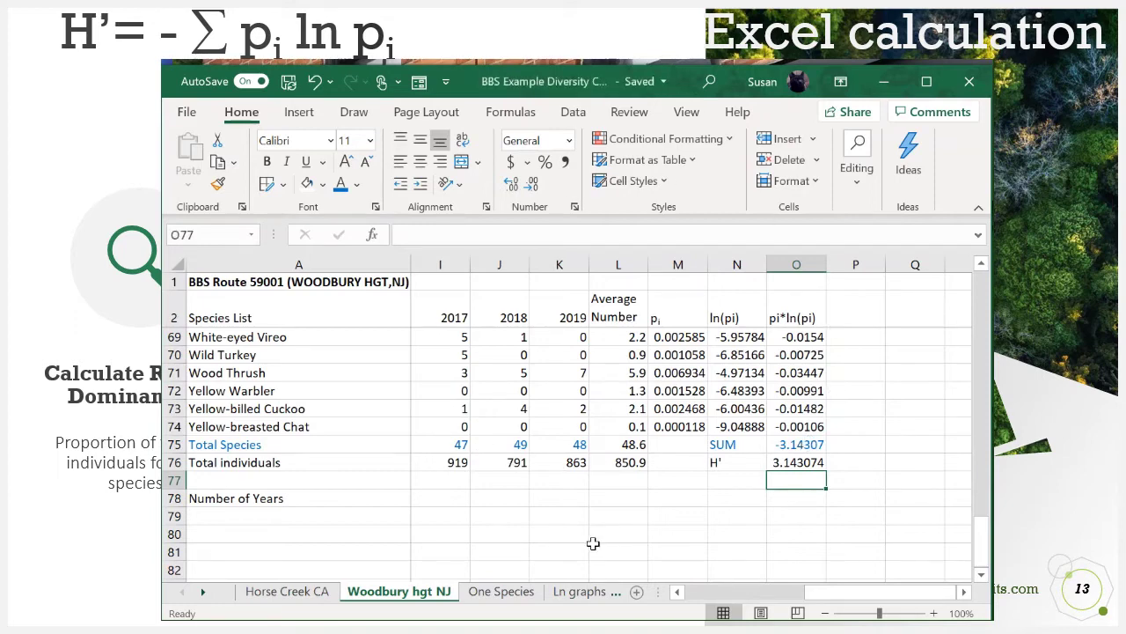
# Step: On the Horse Creek CA sheet, examine the H' formula, the number of years, and the average species and individuals totals
pyautogui.click(295, 594)
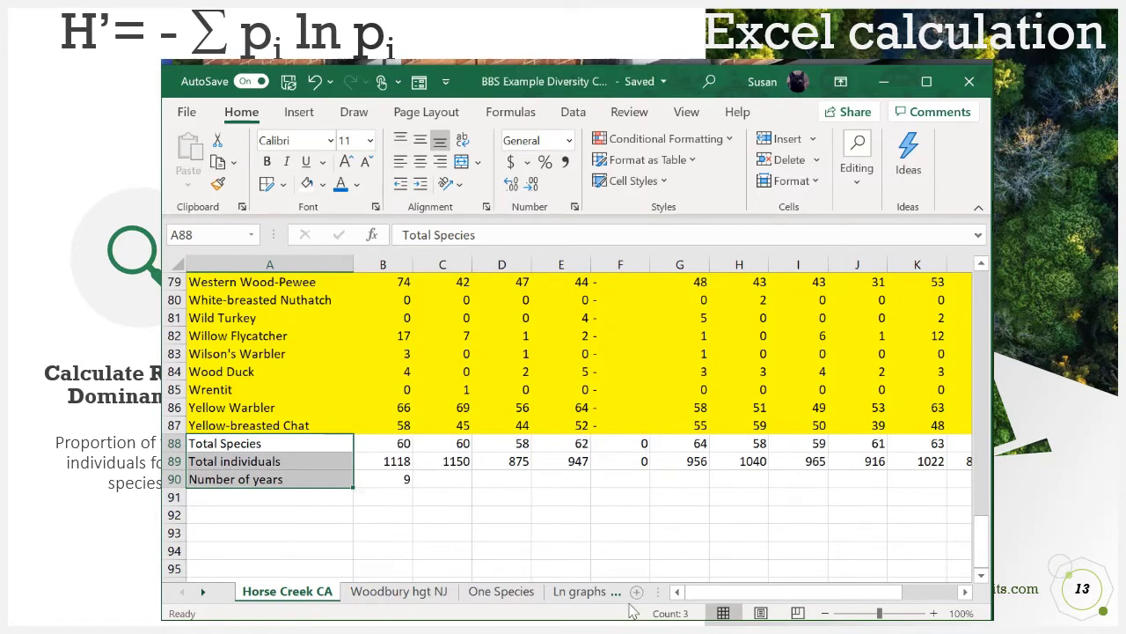
pyautogui.moveTo(748, 592); pyautogui.dragTo(829, 603)
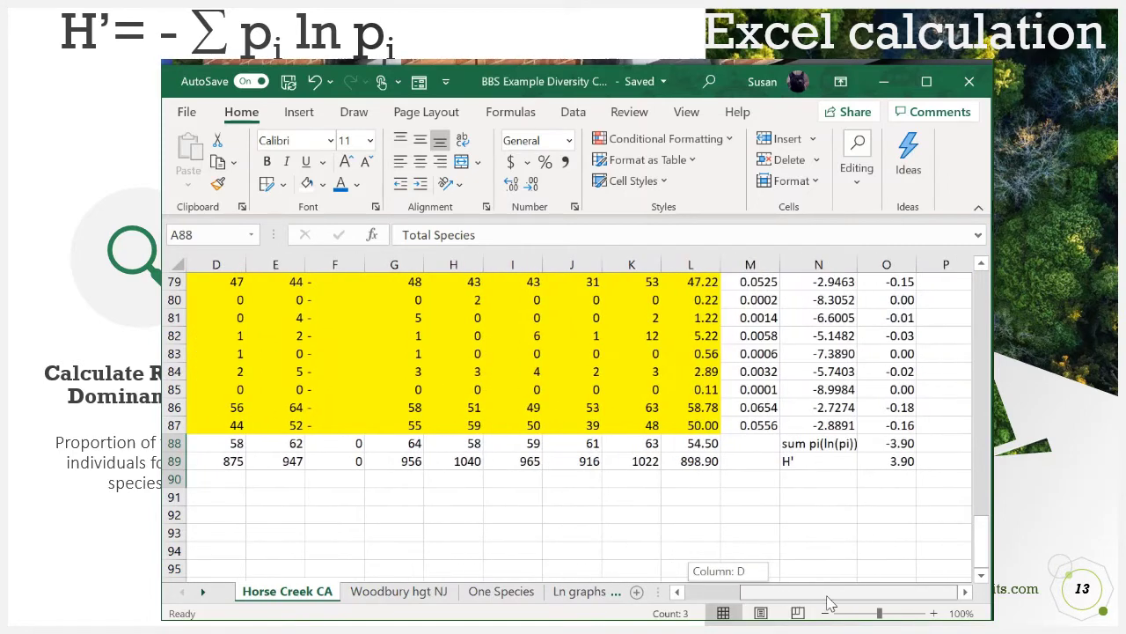
pyautogui.click(891, 461)
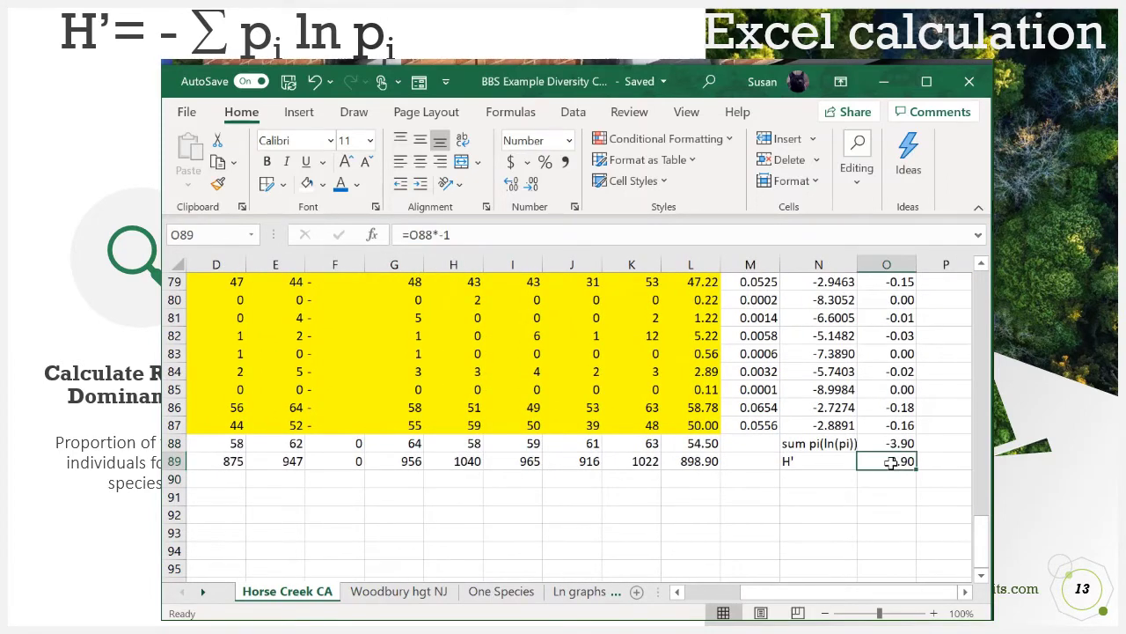
pyautogui.moveTo(740, 592); pyautogui.dragTo(682, 607)
pyautogui.click(378, 479)
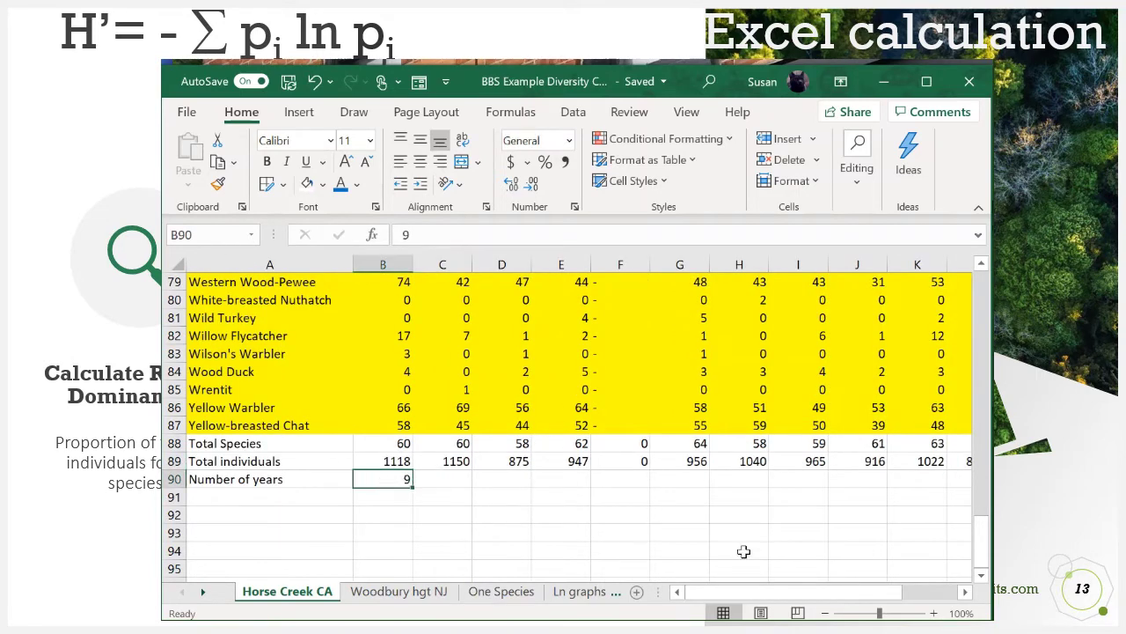
pyautogui.moveTo(749, 592); pyautogui.dragTo(803, 596)
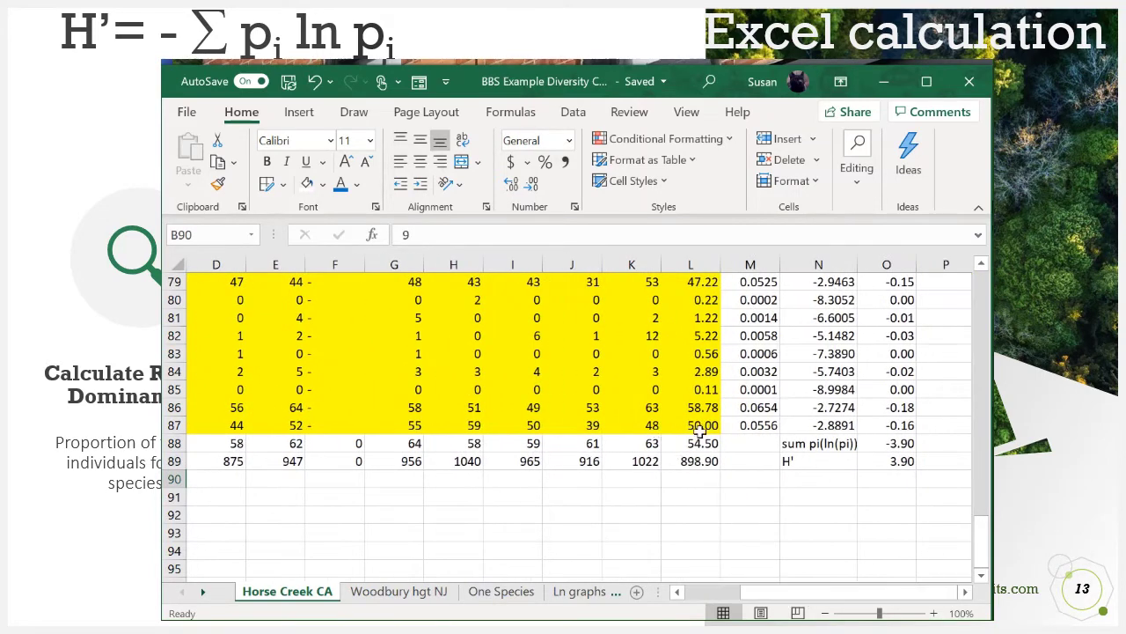
pyautogui.click(702, 443)
pyautogui.click(705, 463)
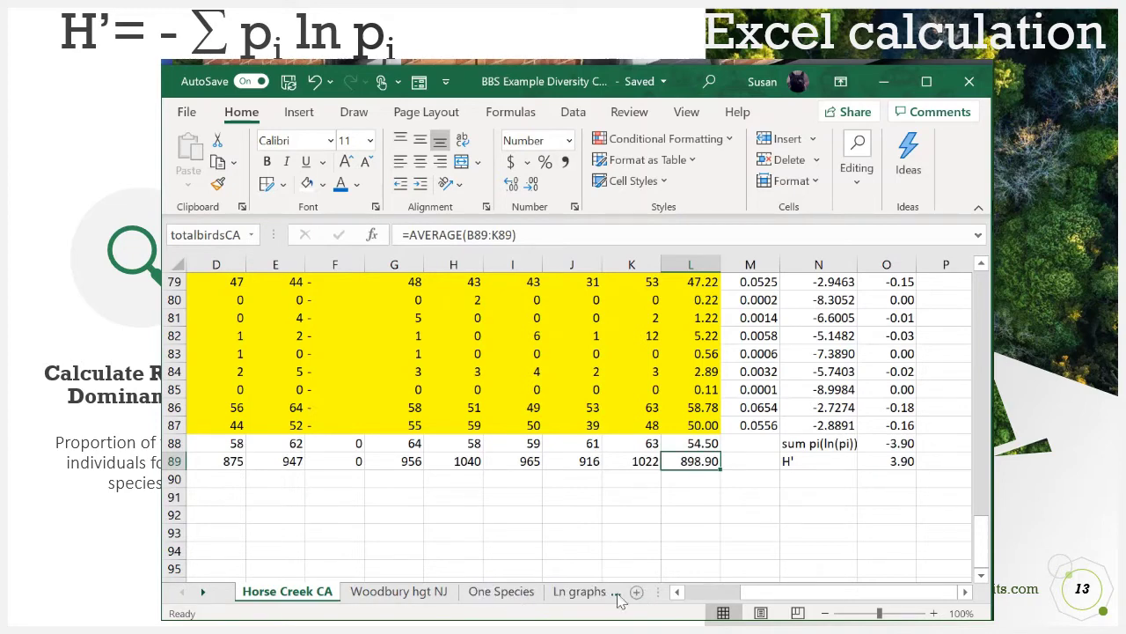
# Step: Open the Results sheet, review the Horse Creek CA row's entries, and select D4 for Woodbury Hgt NJ's average number of birds
pyautogui.click(201, 596)
pyautogui.click(202, 596)
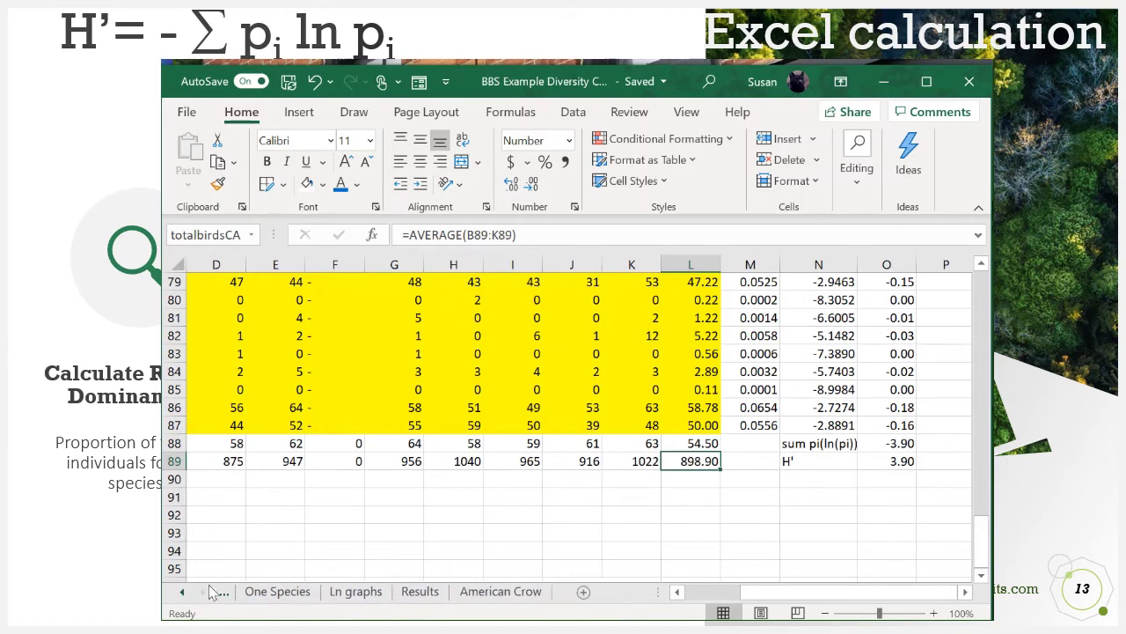
pyautogui.click(420, 592)
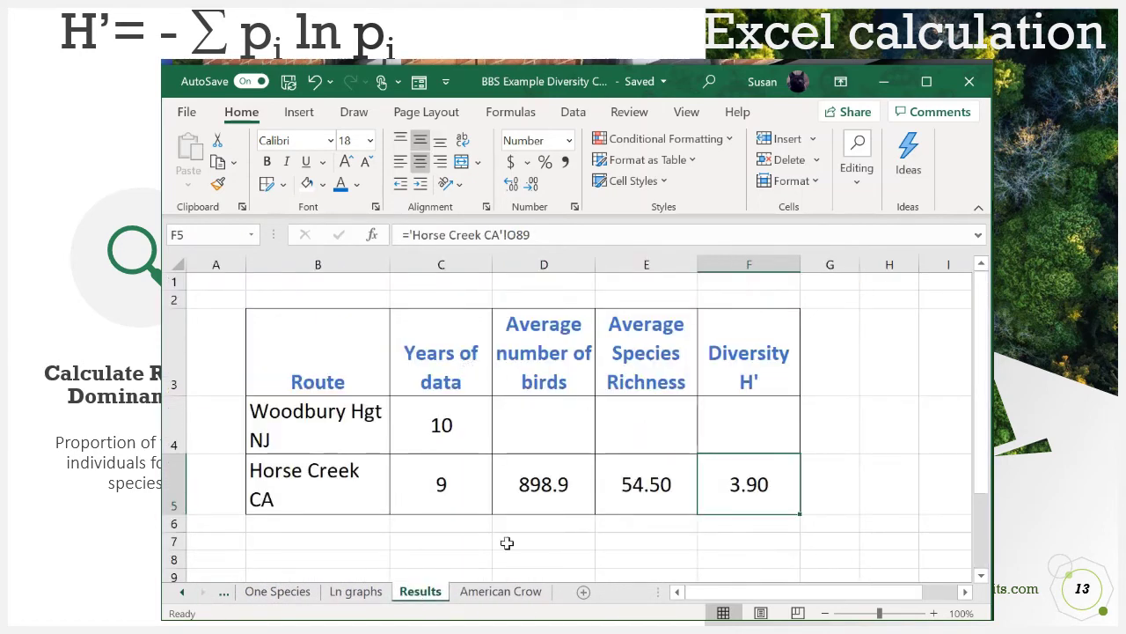
pyautogui.click(308, 480)
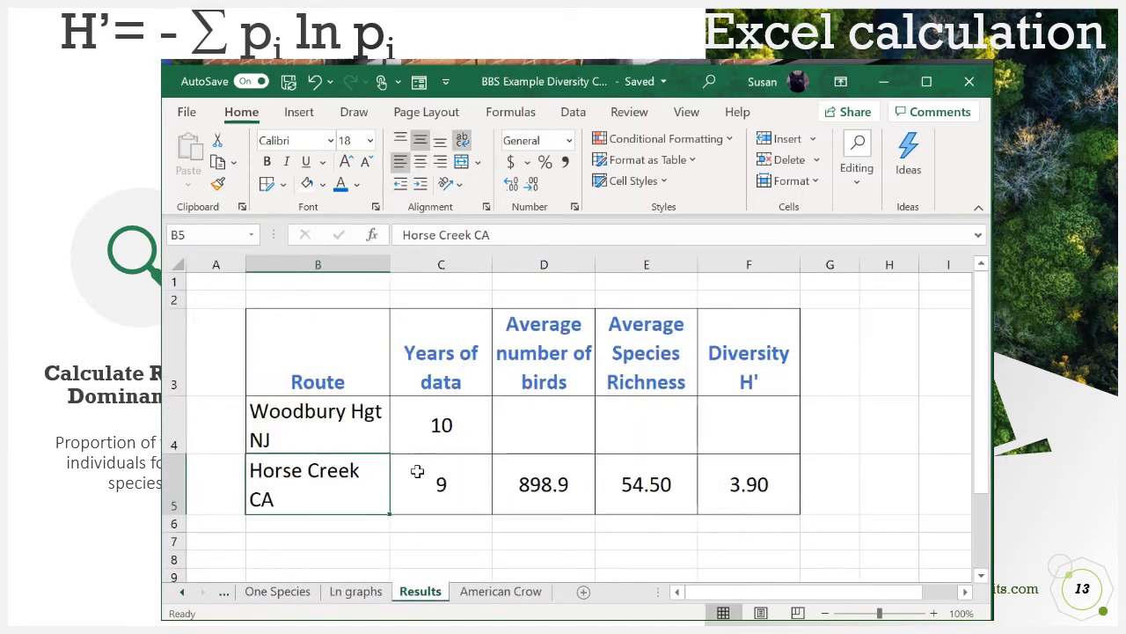
pyautogui.click(419, 473)
pyautogui.click(558, 480)
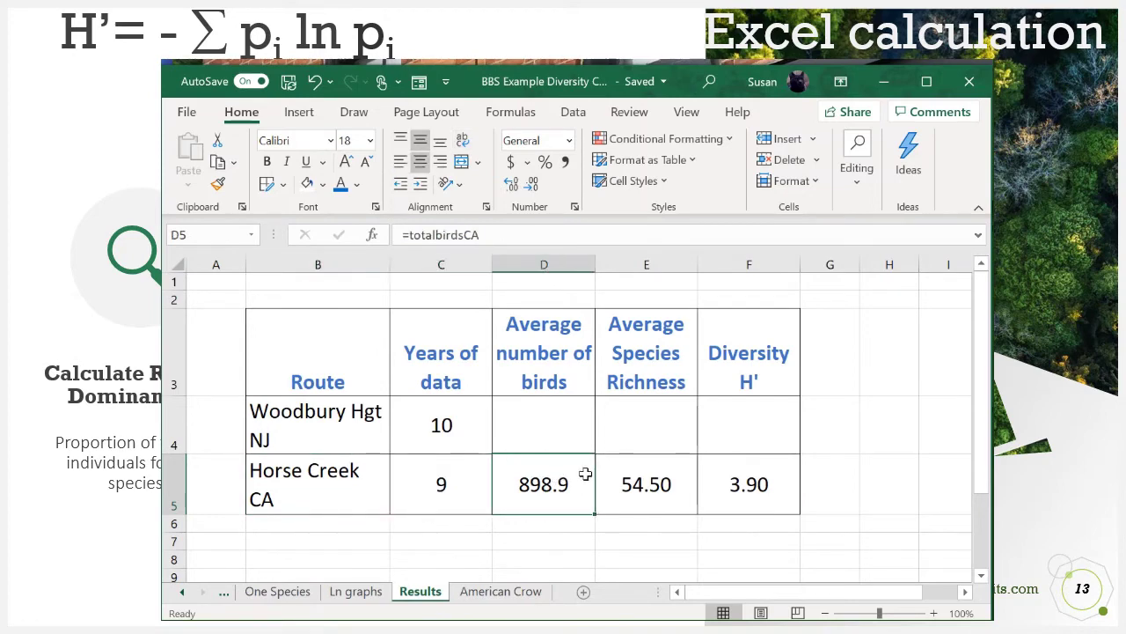
pyautogui.click(639, 474)
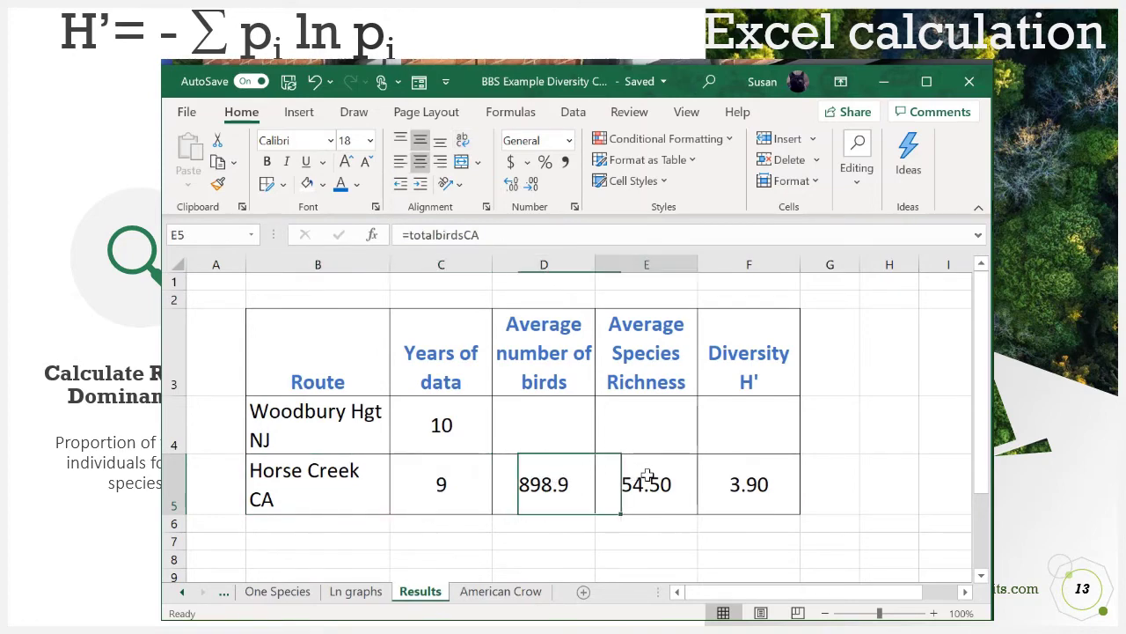
pyautogui.click(764, 484)
pyautogui.click(536, 416)
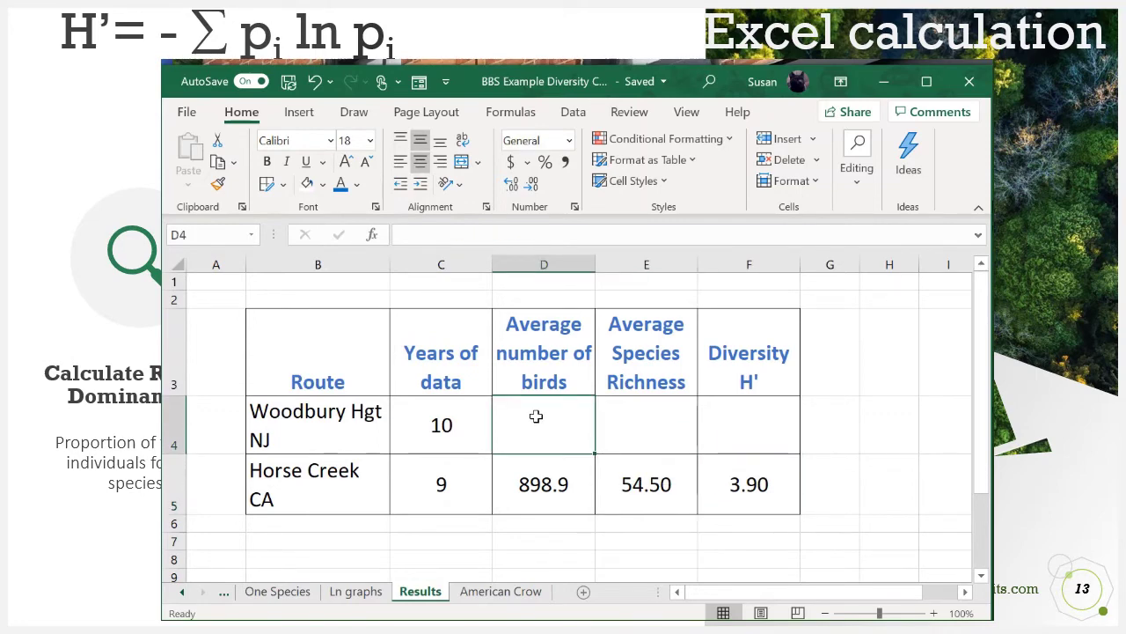
# Step: Link Woodbury Hgt NJ's average number of birds in D4 to the average total individuals in L76 of the Woodbury hgt NJ sheet
pyautogui.write('=')
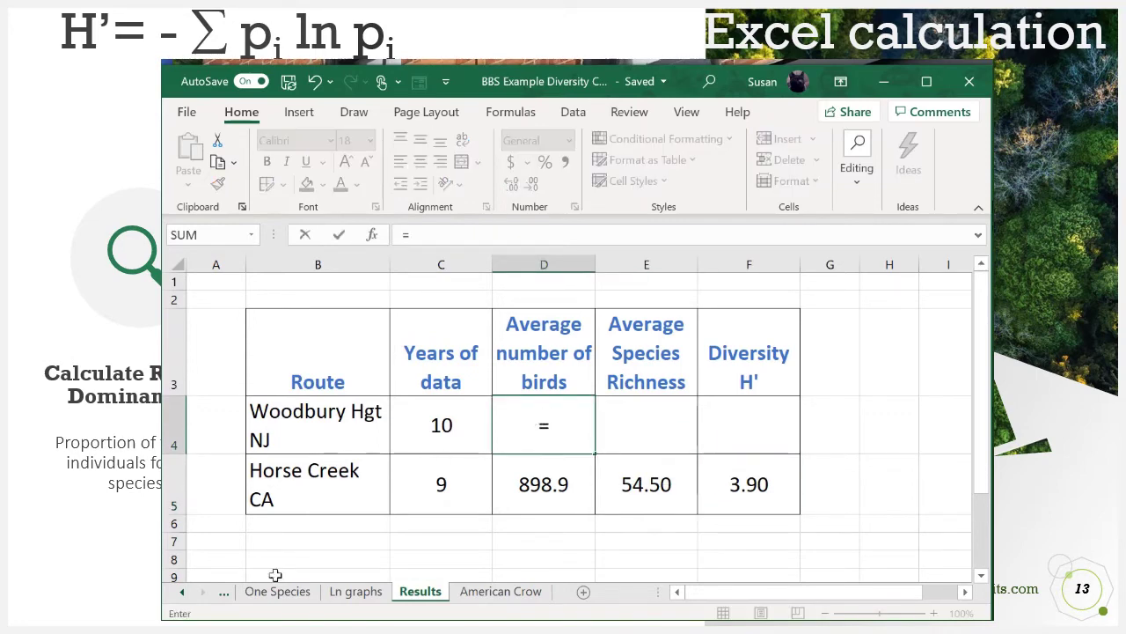
pyautogui.click(182, 594)
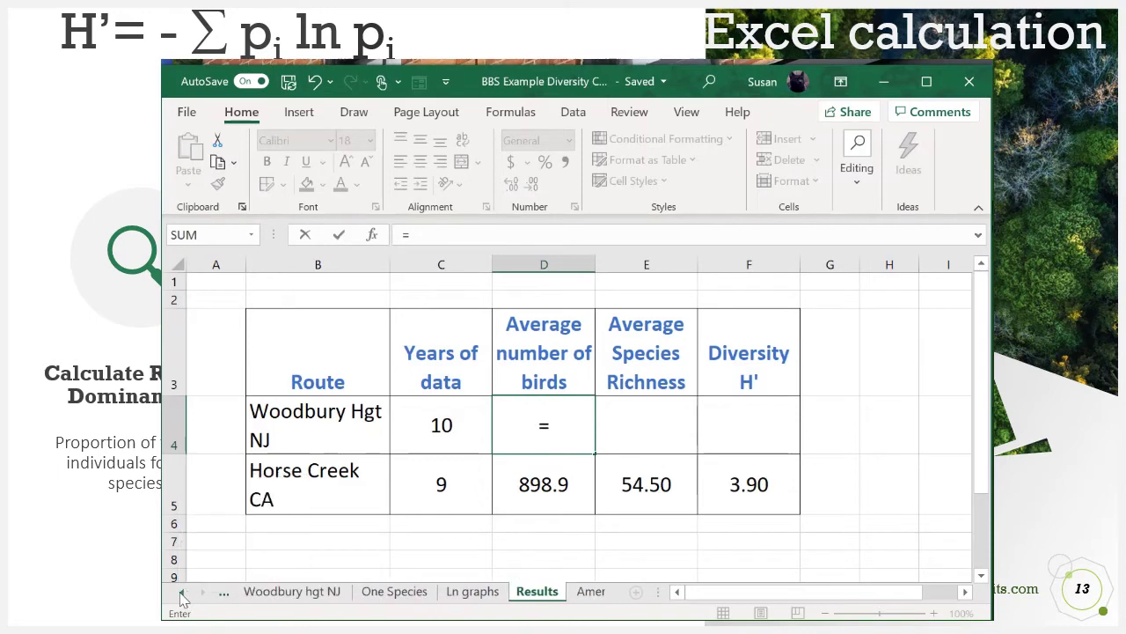
pyautogui.click(255, 597)
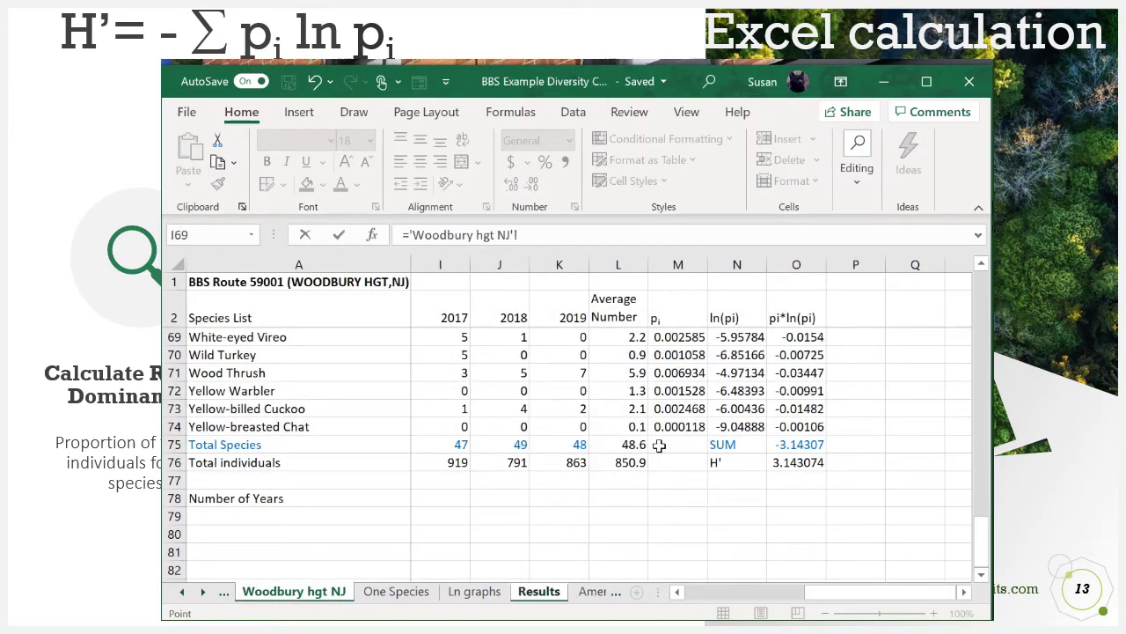
pyautogui.click(634, 464)
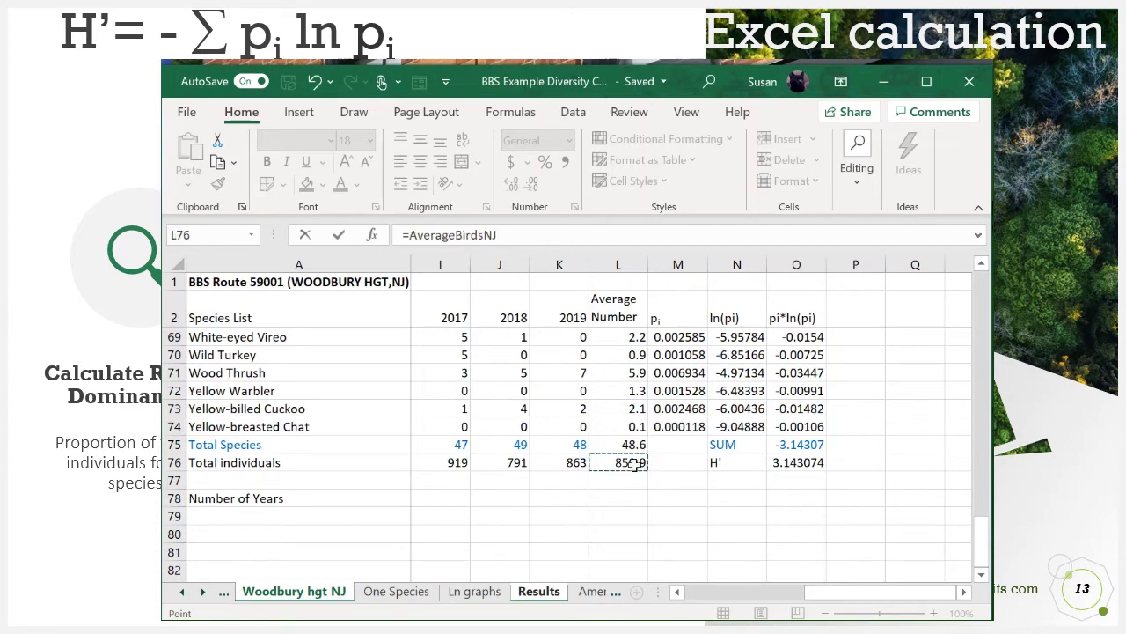
pyautogui.press('Return')
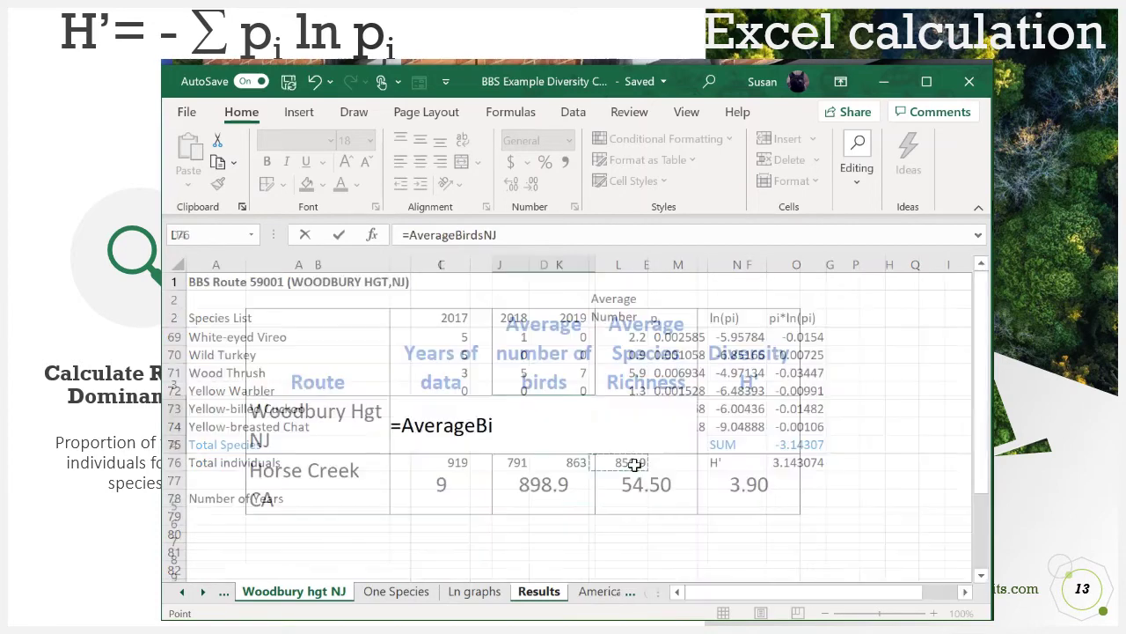
# Step: Fill E4 with a reference to the average total species in 'Woodbury hgt NJ'!L75, and select F4 for the diversity value
pyautogui.click(653, 422)
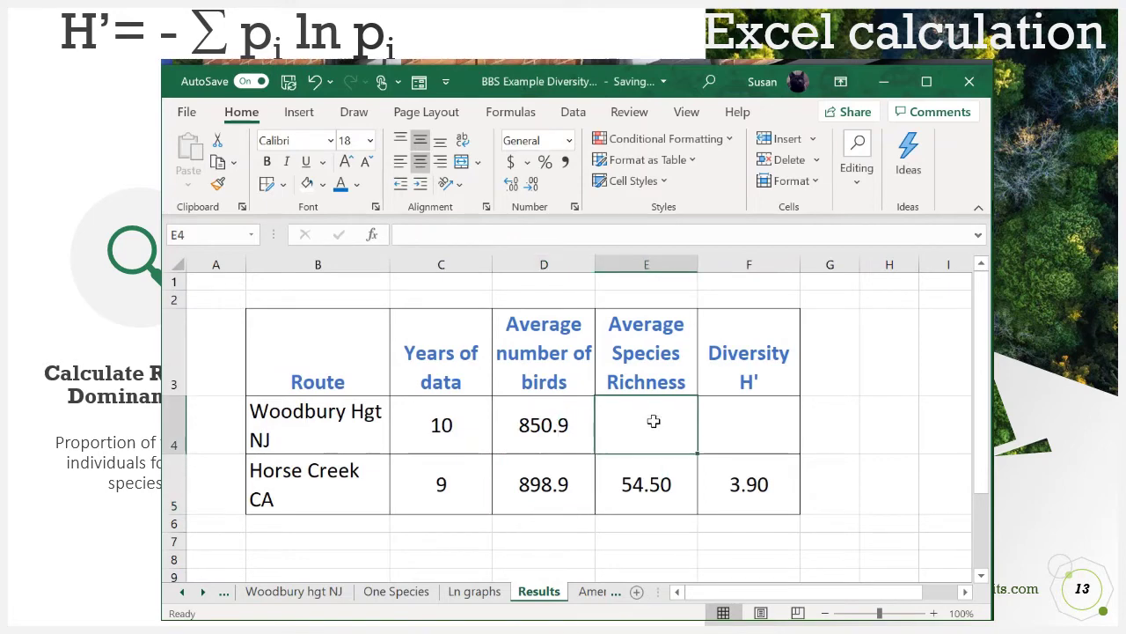
pyautogui.write('=')
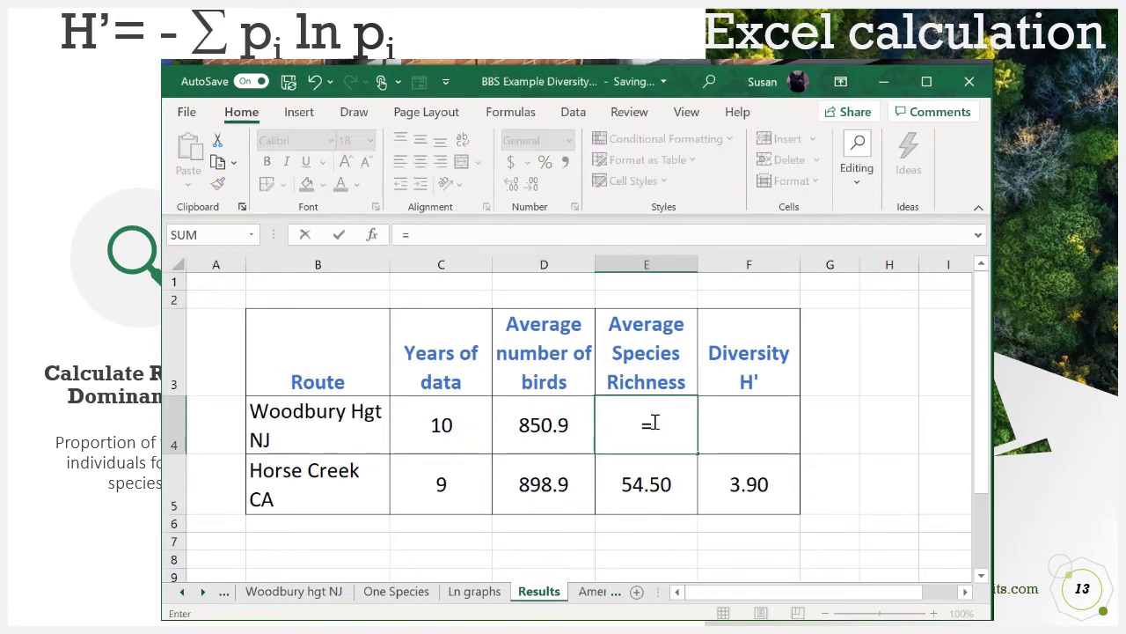
pyautogui.click(290, 591)
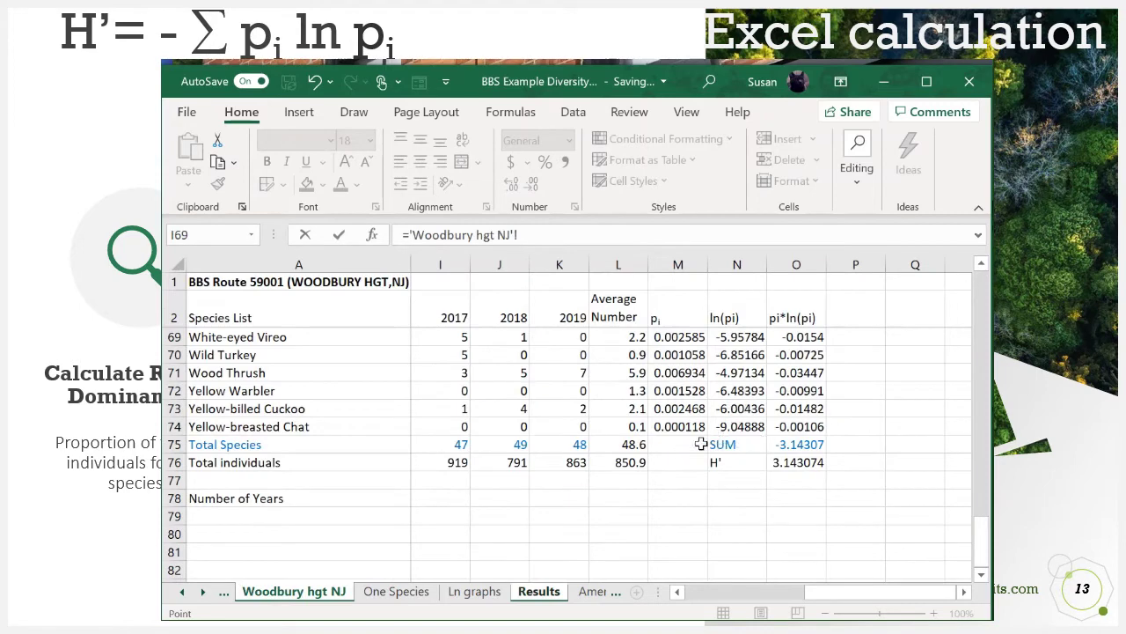
pyautogui.click(634, 445)
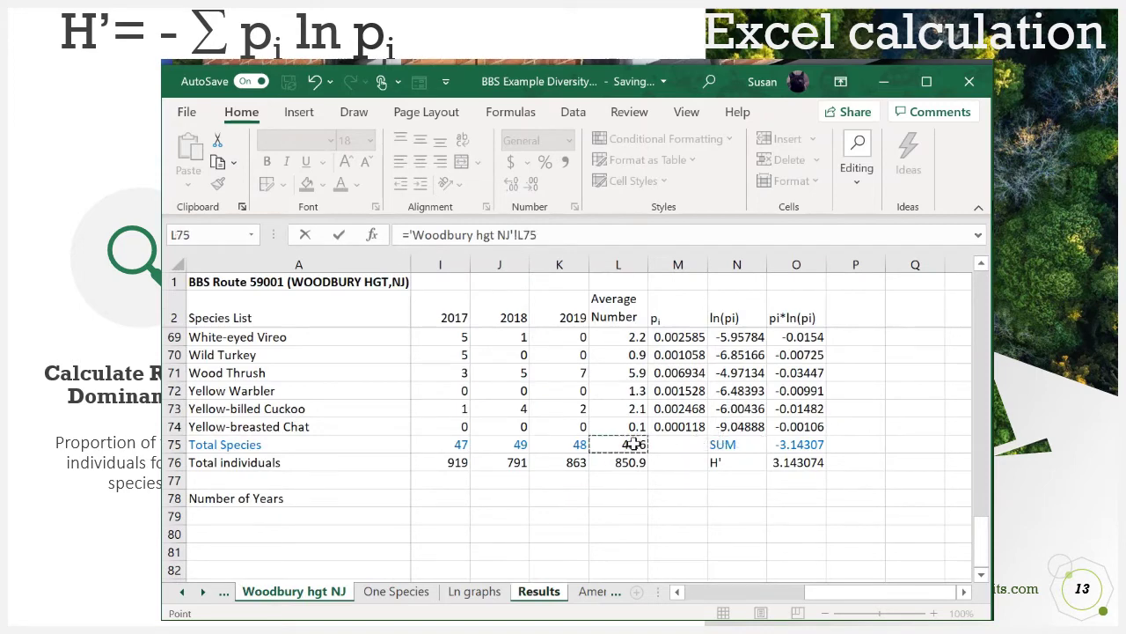
pyautogui.press('Return')
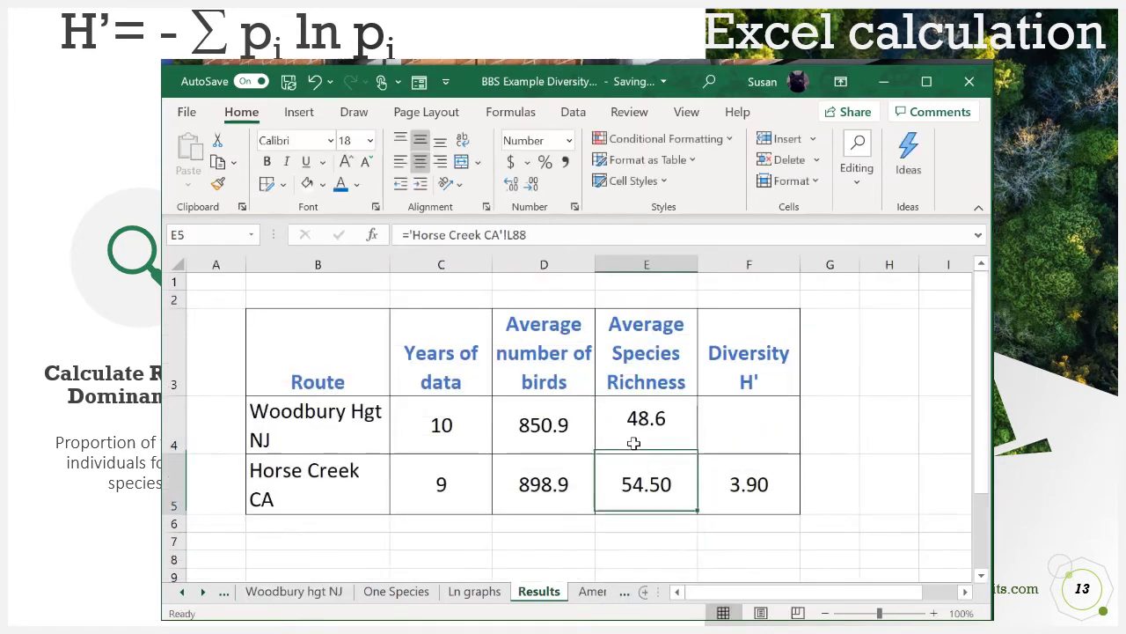
pyautogui.click(737, 427)
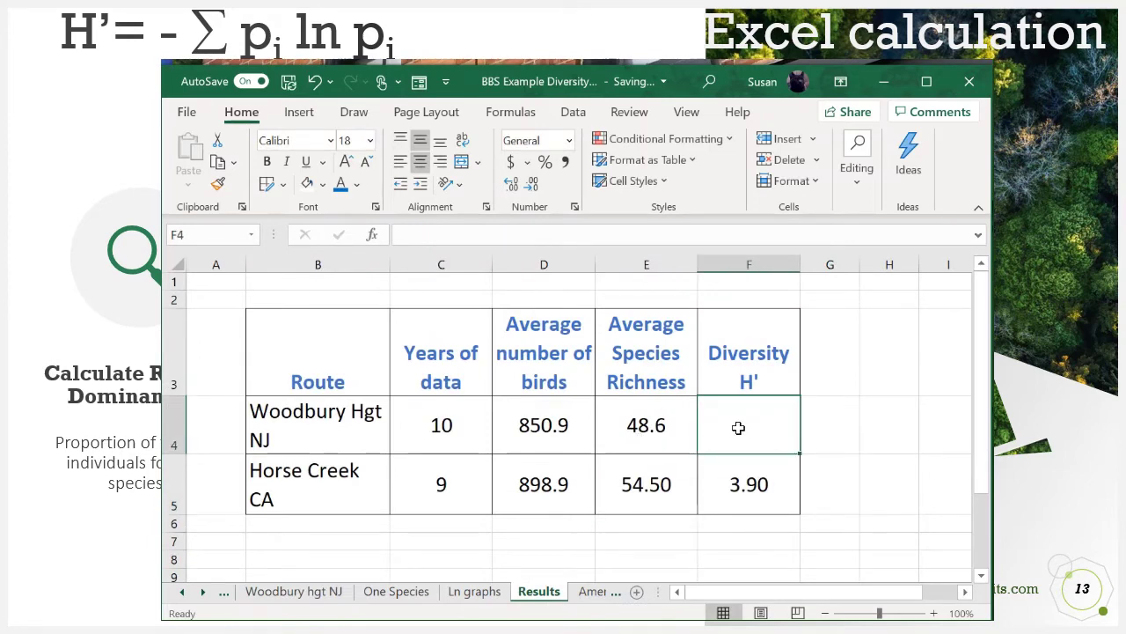
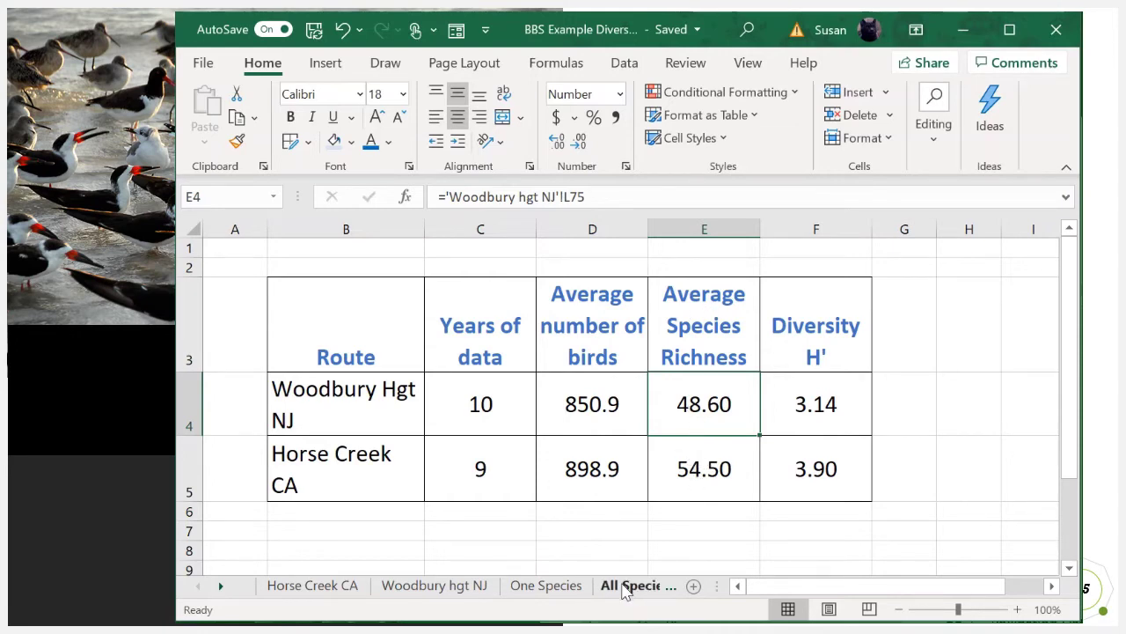
# Step: Copy the 2010–2019 Total Species counts in B75:K75 of the Woodbury hgt NJ sheet
pyautogui.click(623, 590)
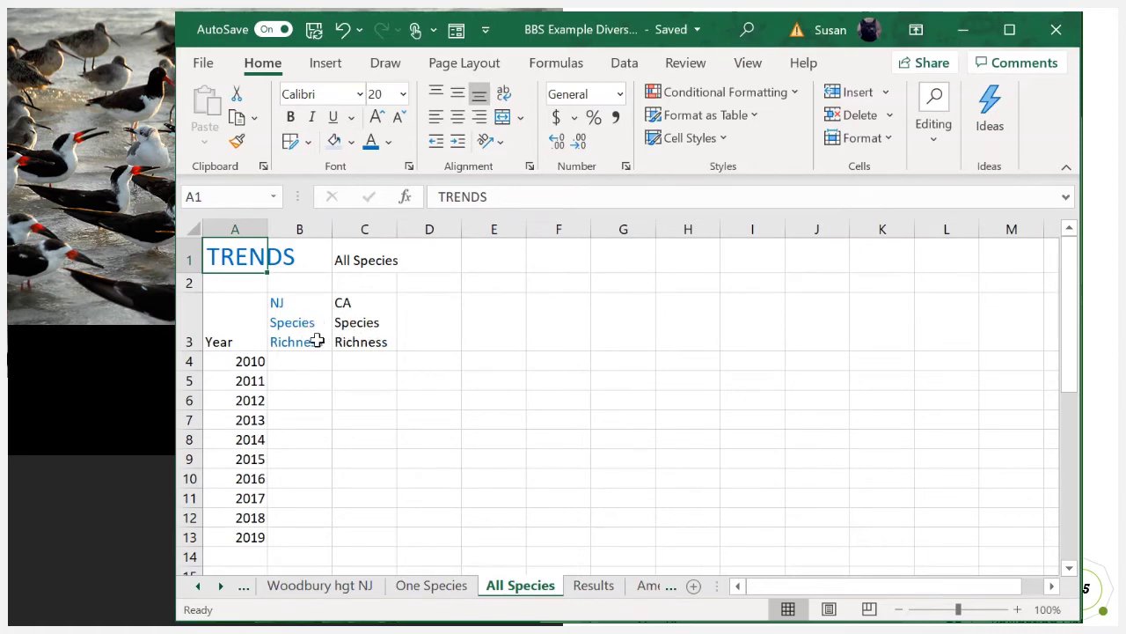
pyautogui.click(319, 586)
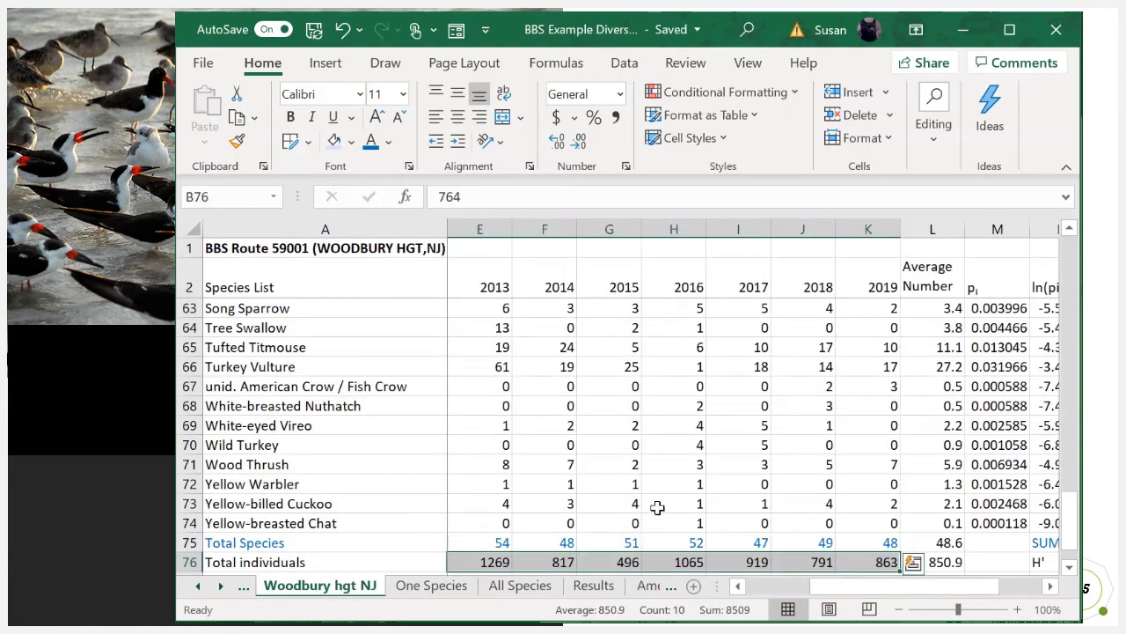
pyautogui.click(317, 544)
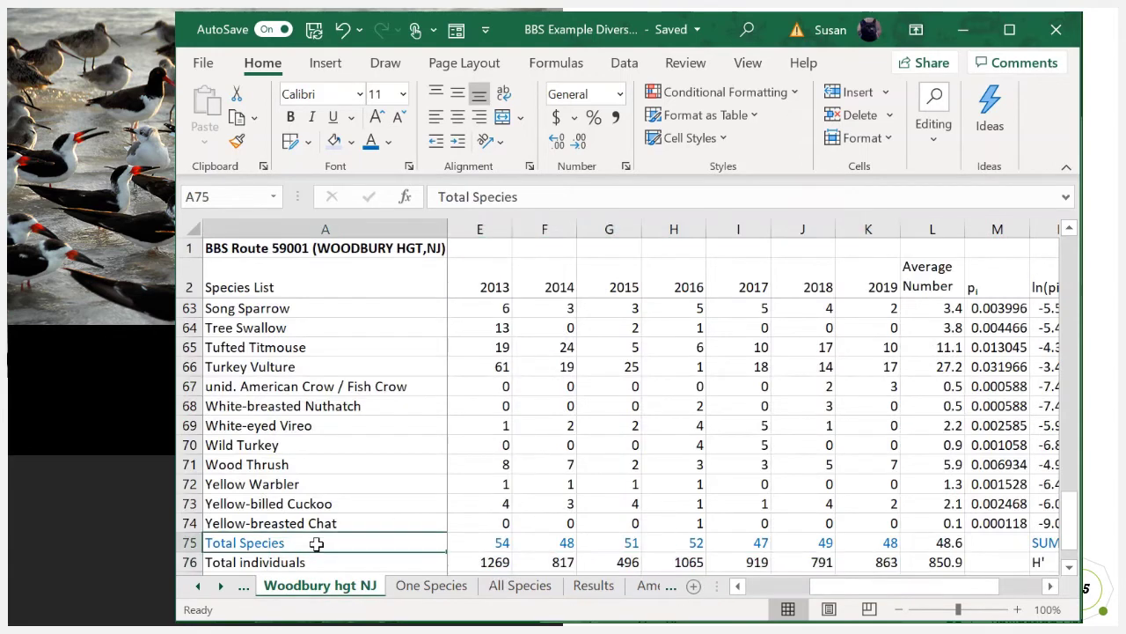
pyautogui.click(484, 541)
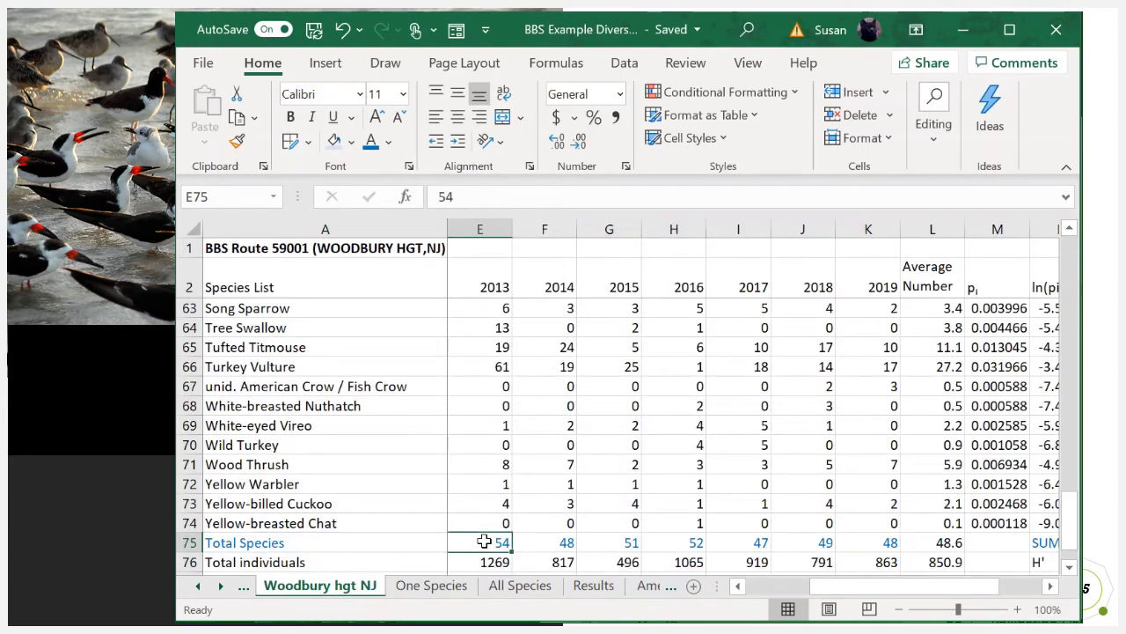
pyautogui.moveTo(880, 543); pyautogui.dragTo(493, 542)
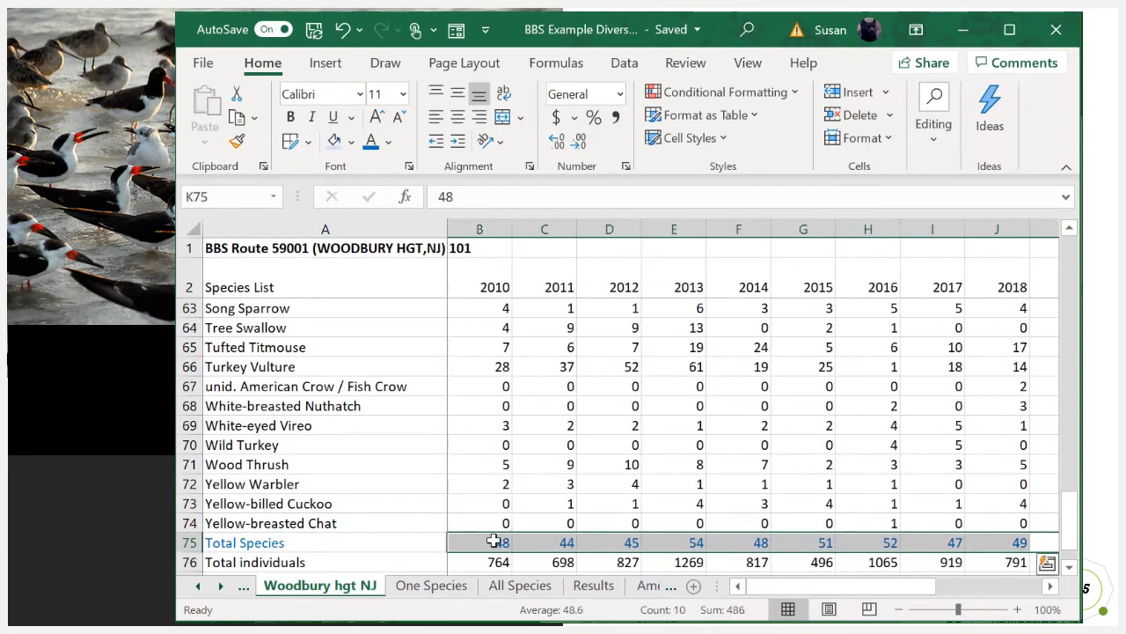
pyautogui.rightClick(493, 542)
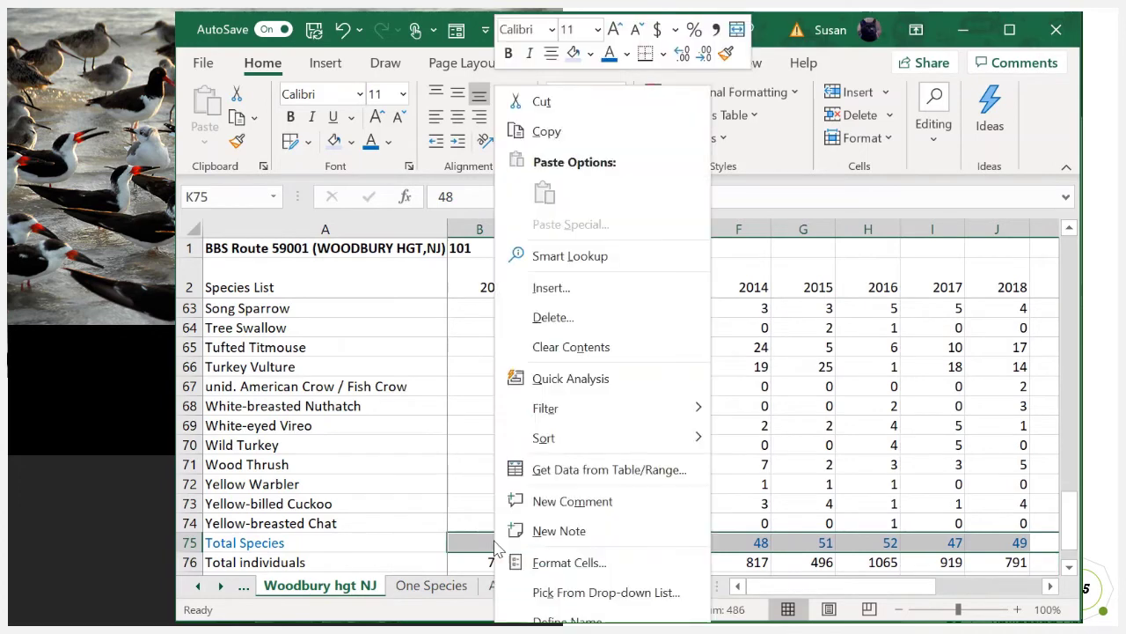
pyautogui.click(546, 132)
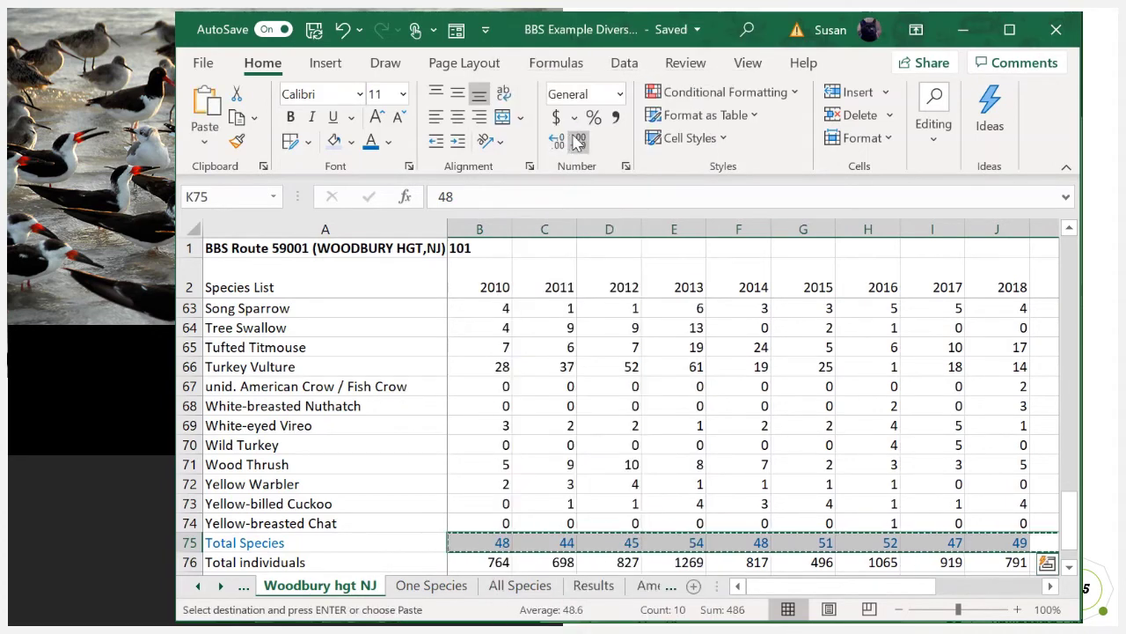
# Step: Paste the copied counts transposed into the NJ Species Richness column of the All Species sheet, starting at B4
pyautogui.click(518, 586)
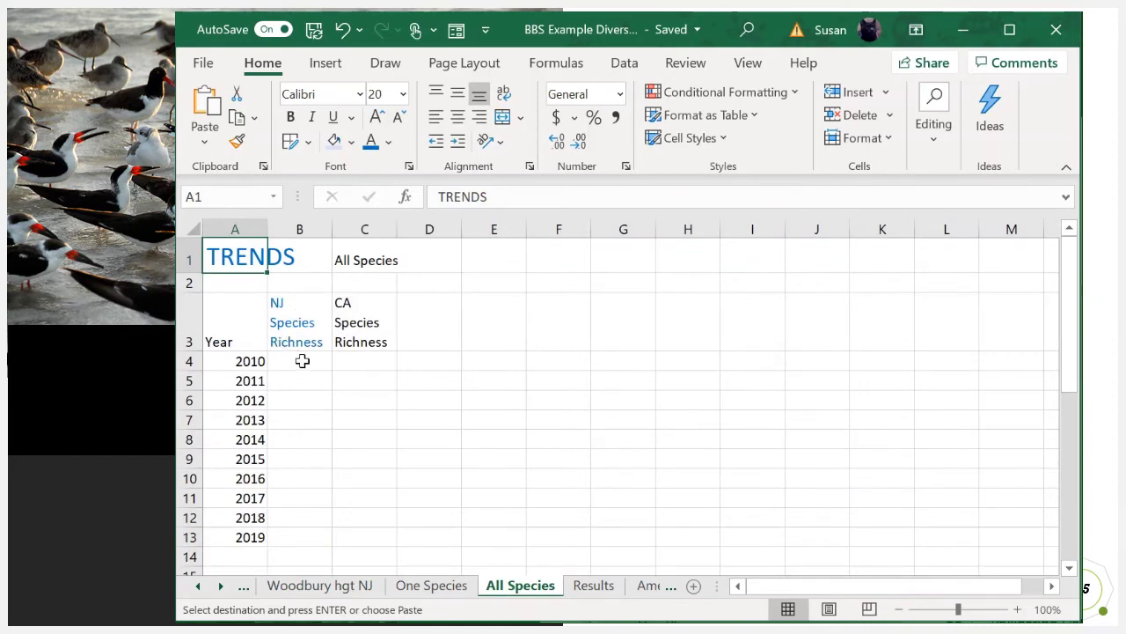
pyautogui.rightClick(302, 361)
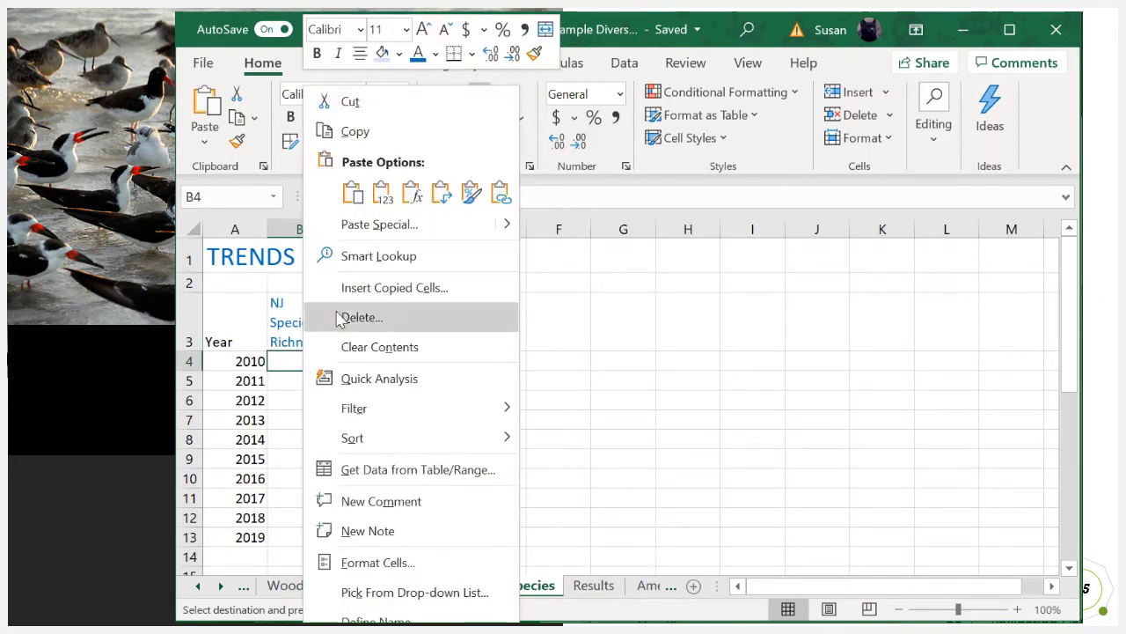
pyautogui.moveTo(509, 233)
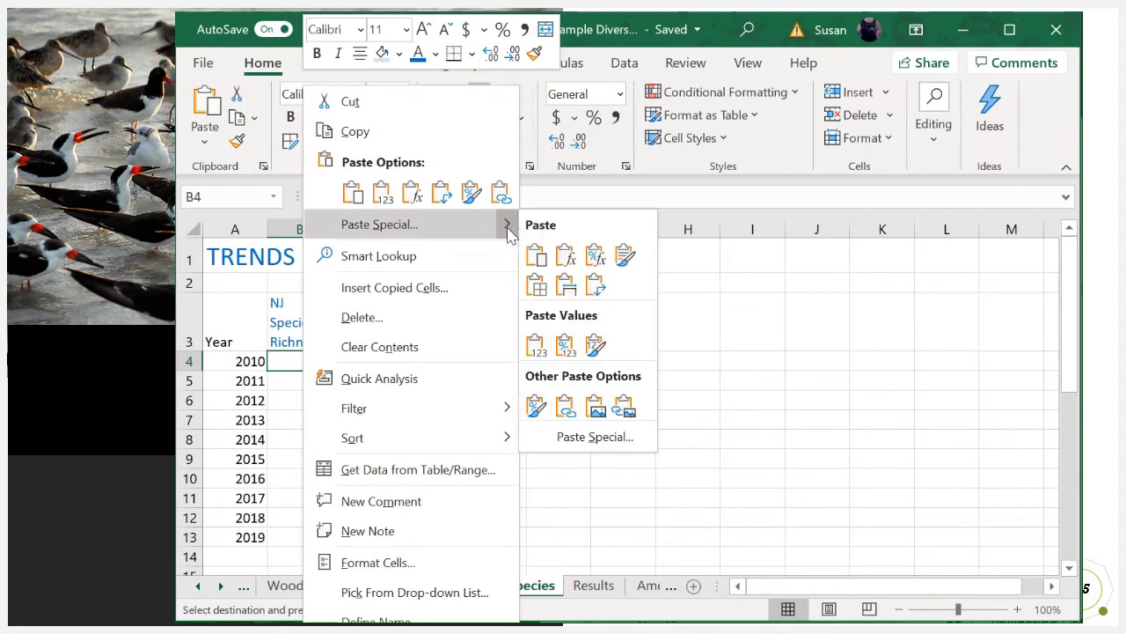
pyautogui.click(595, 288)
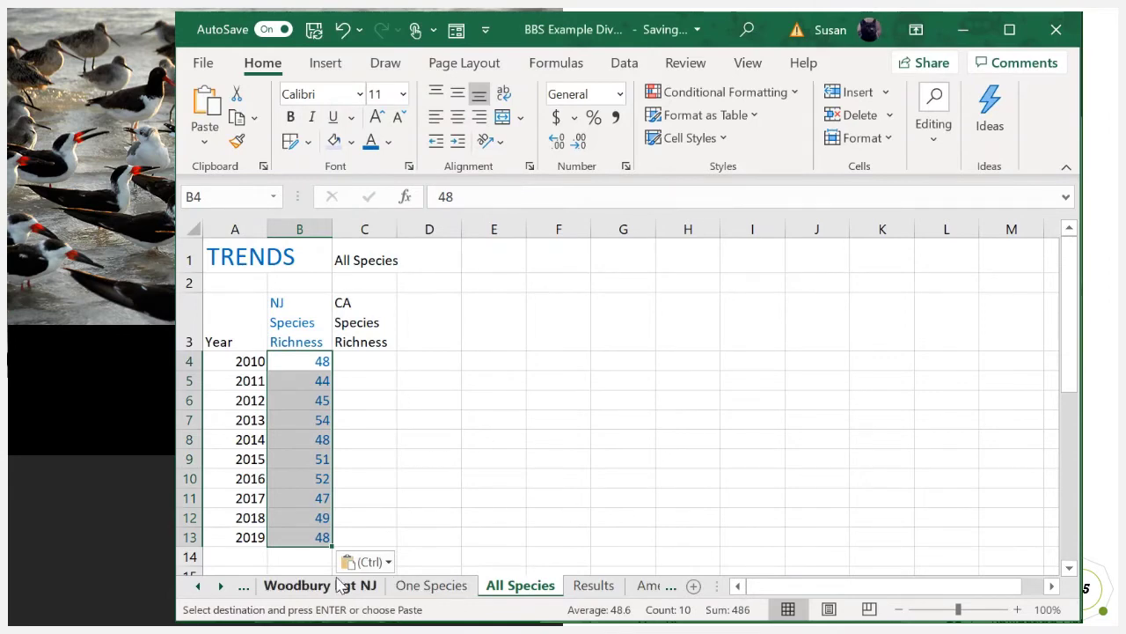
# Step: Copy the yearly Total Species counts in B88:K88 of the Horse Creek CA sheet
pyautogui.click(200, 587)
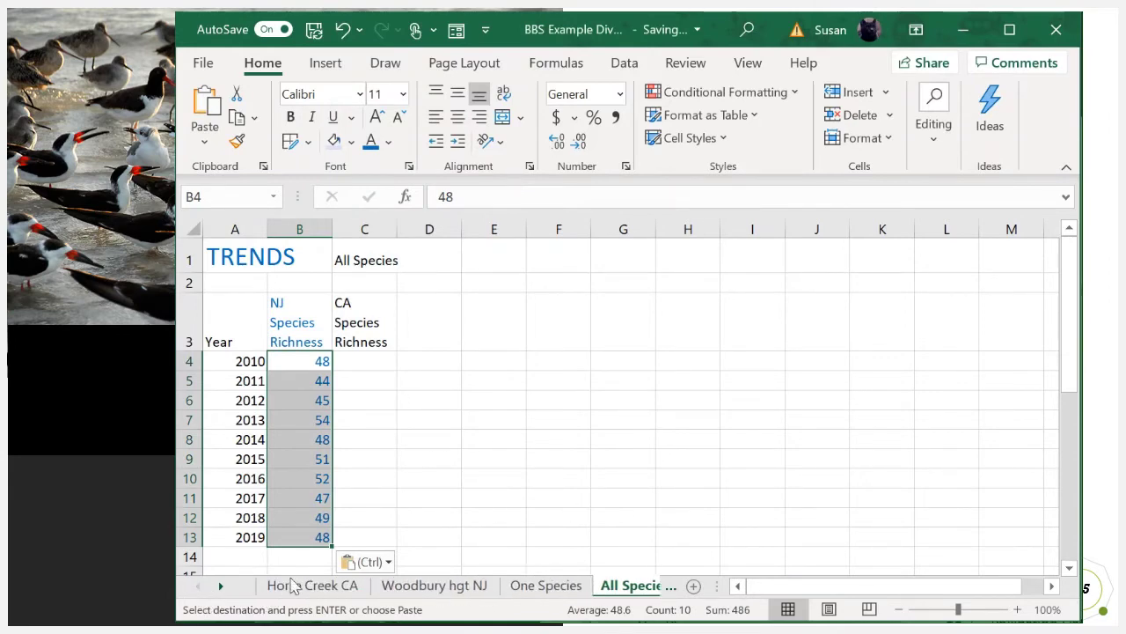
pyautogui.click(324, 592)
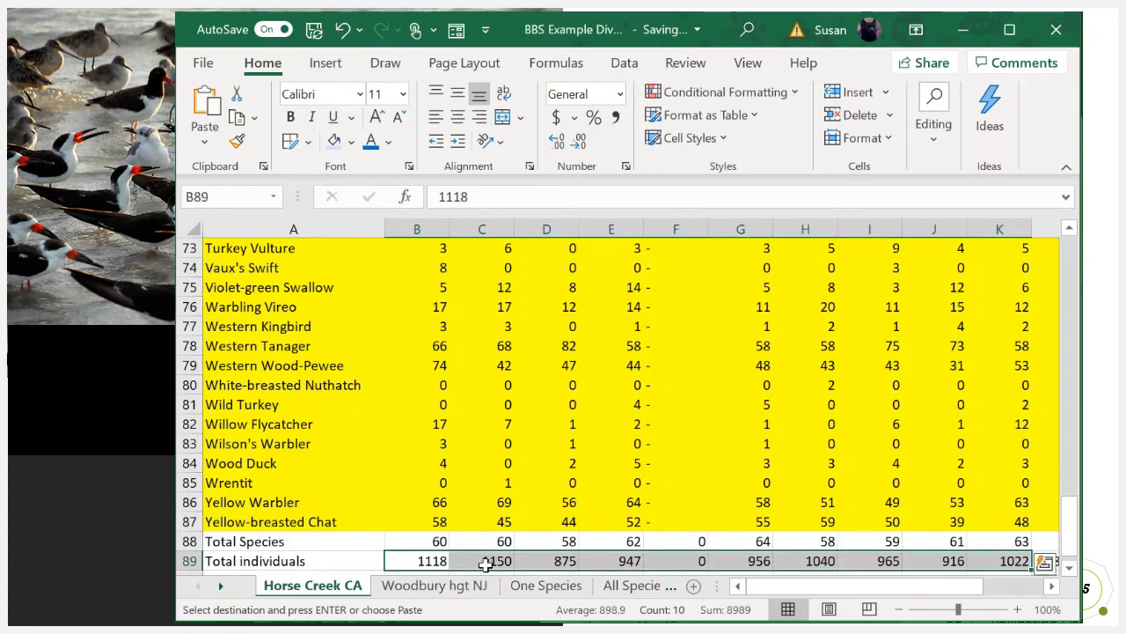
pyautogui.moveTo(431, 542); pyautogui.dragTo(712, 539)
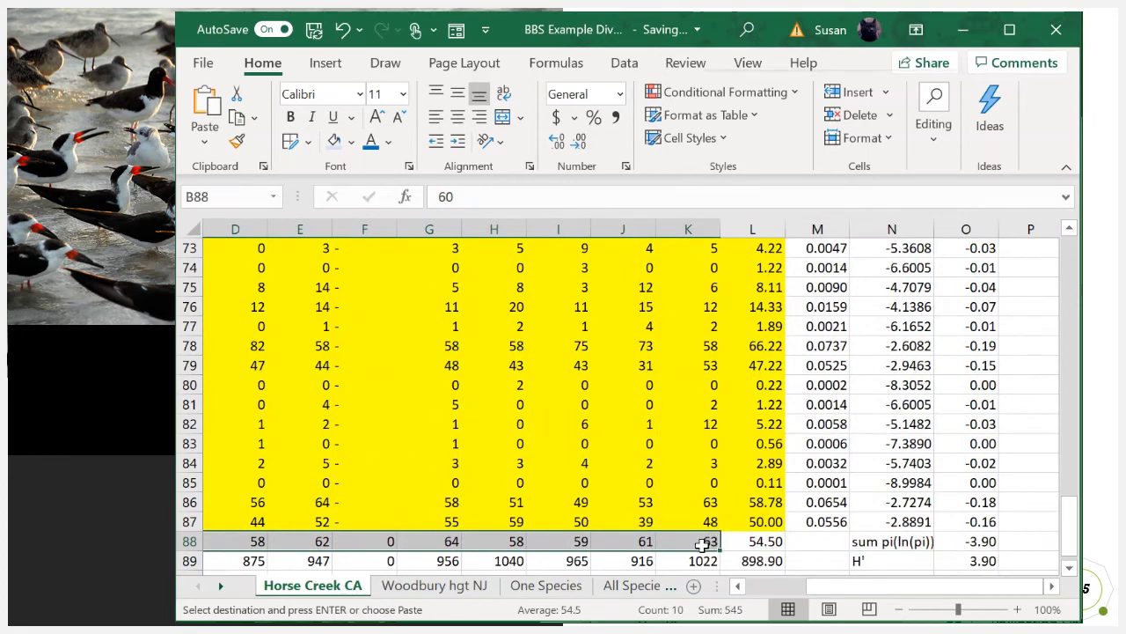
pyautogui.rightClick(704, 543)
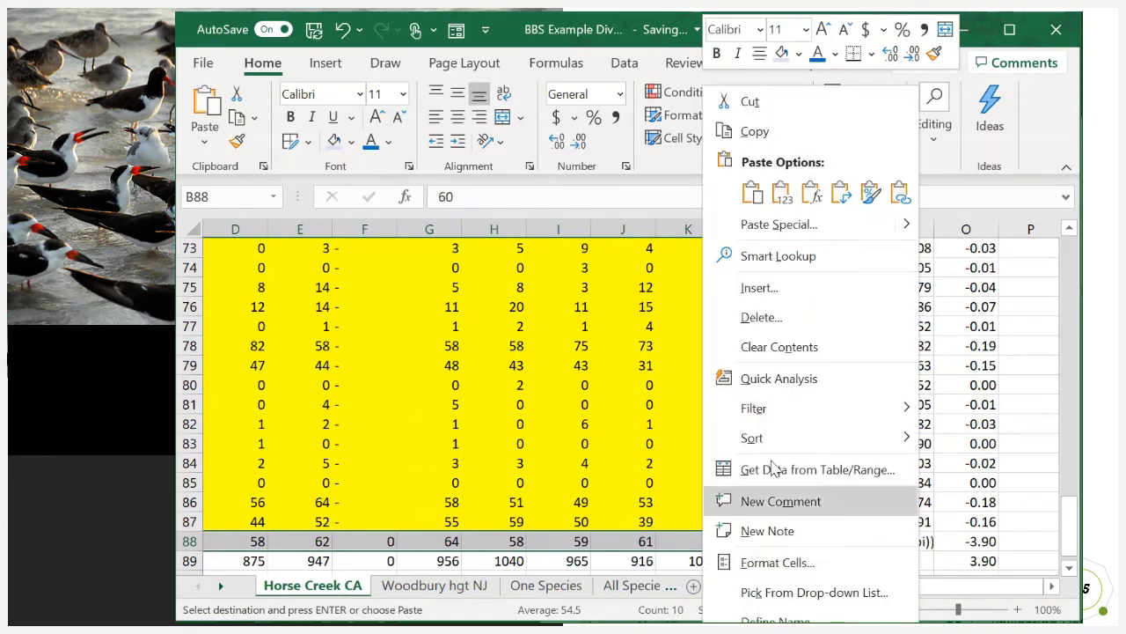
pyautogui.click(761, 132)
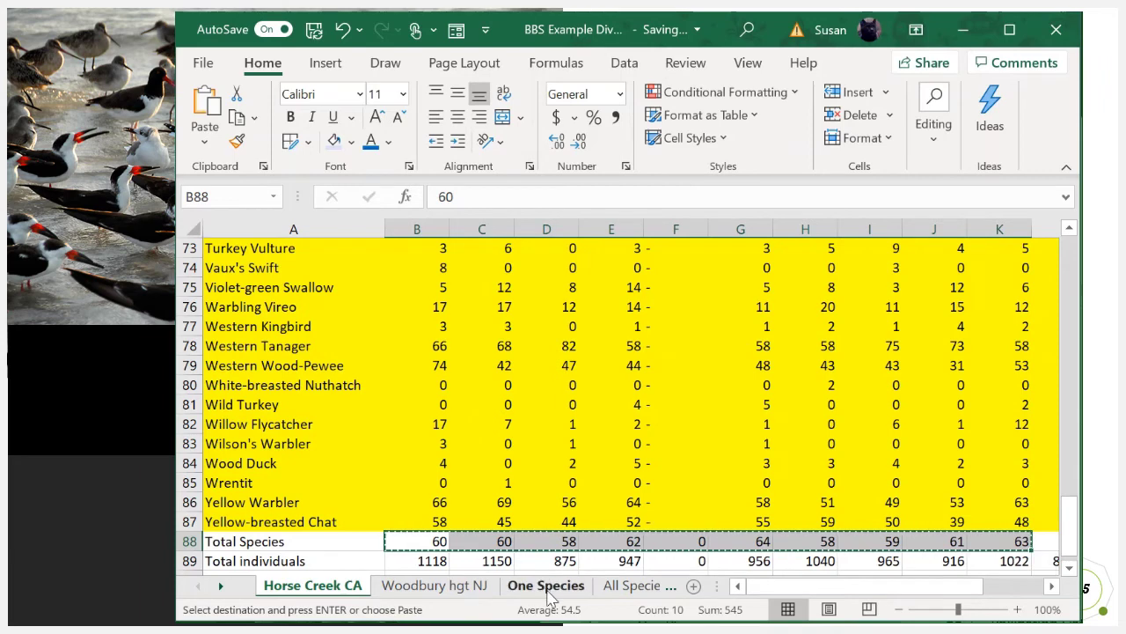
# Step: Paste the Horse Creek counts transposed into the CA Species Richness column of the All Species sheet, starting at C4
pyautogui.click(640, 588)
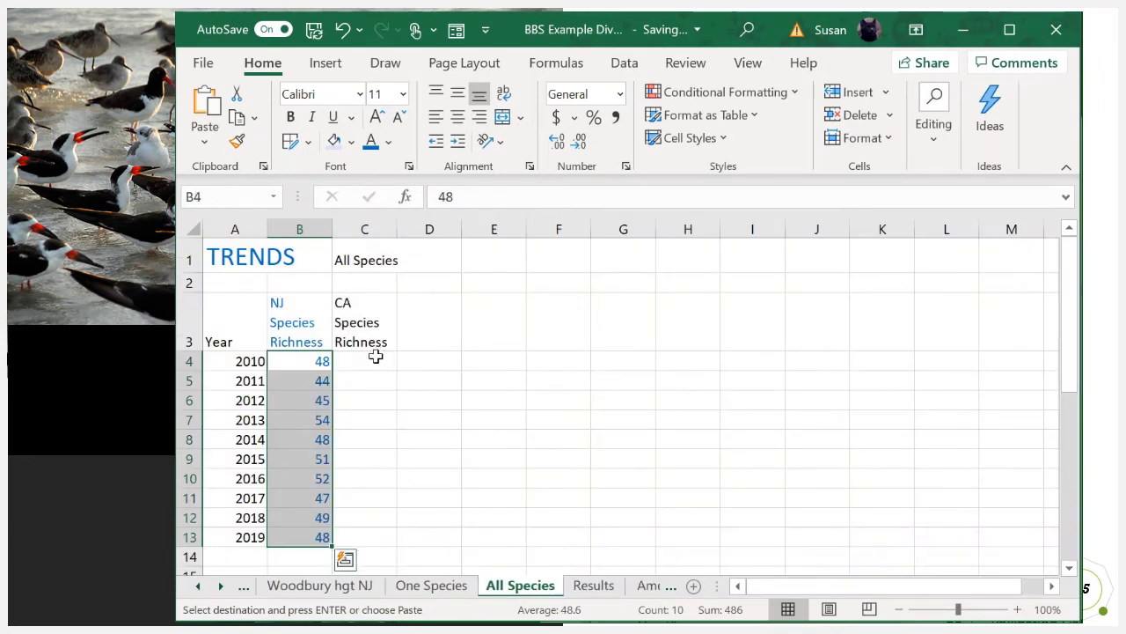
pyautogui.rightClick(375, 356)
pyautogui.moveTo(581, 229)
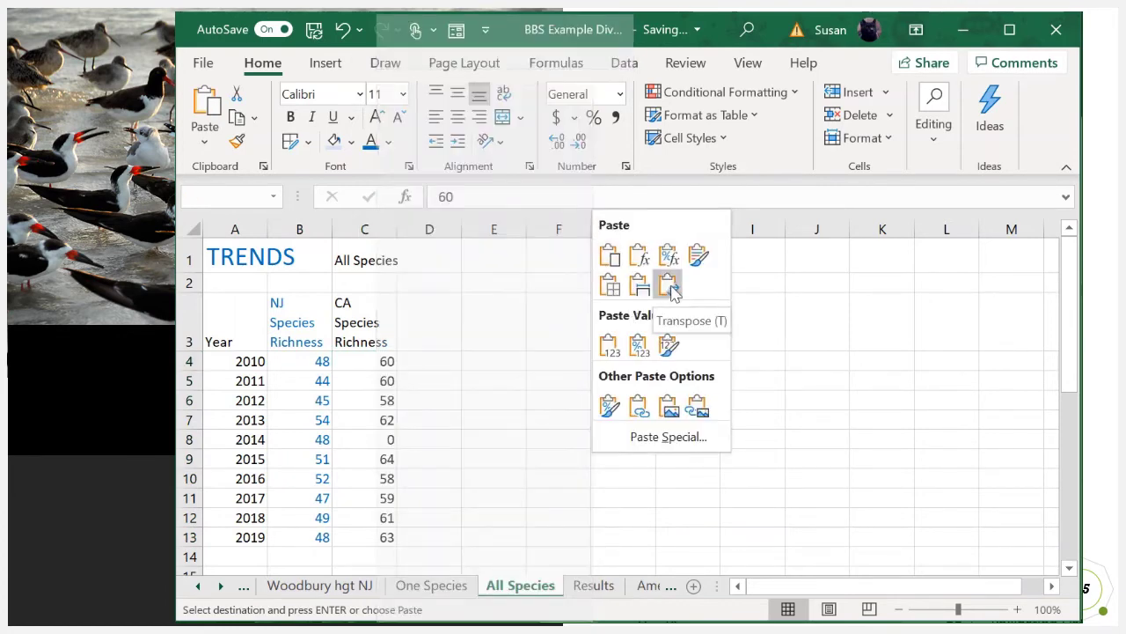
pyautogui.click(668, 287)
pyautogui.click(600, 433)
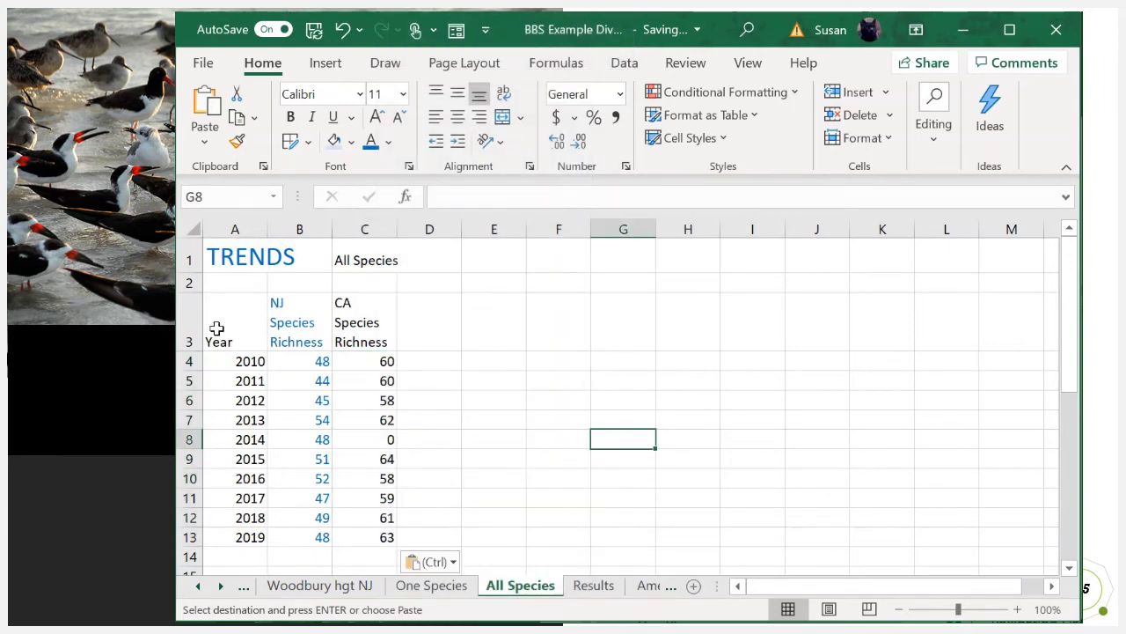
# Step: Insert a markers-only scatter chart of the year and species richness data in A3:C13, placed beside the table from column D
pyautogui.click(358, 439)
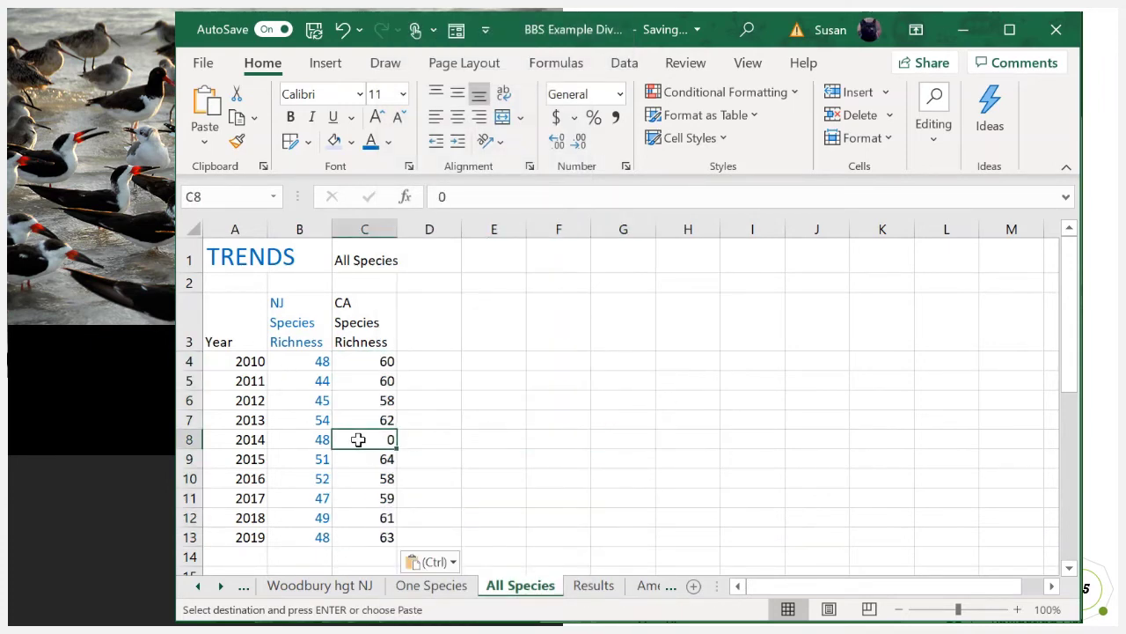
pyautogui.click(425, 406)
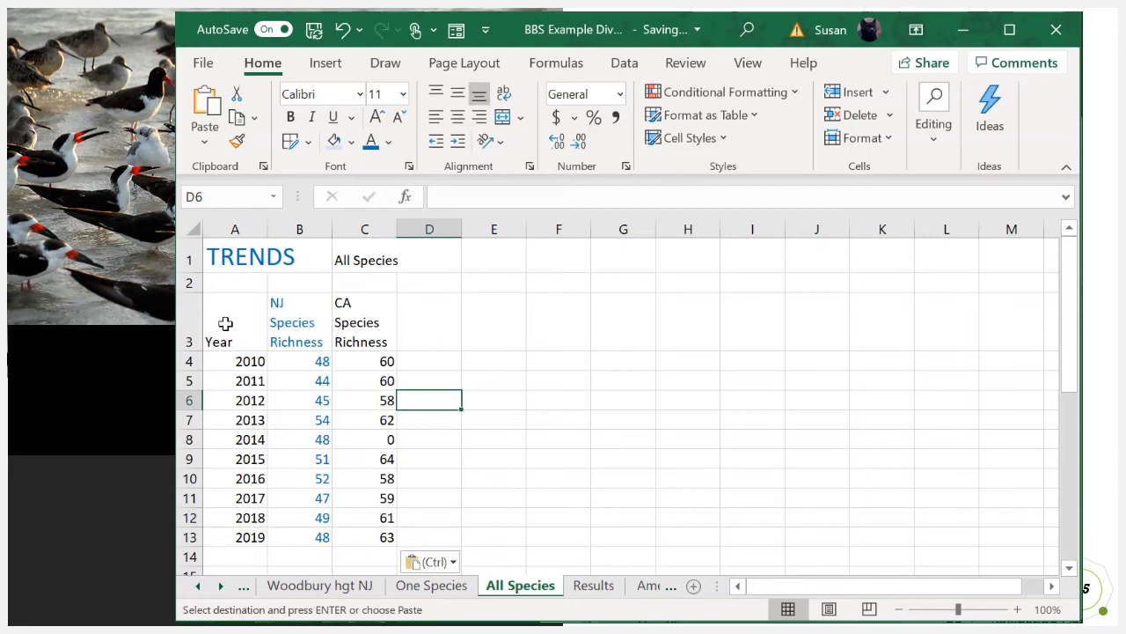
pyautogui.moveTo(225, 324); pyautogui.dragTo(347, 525)
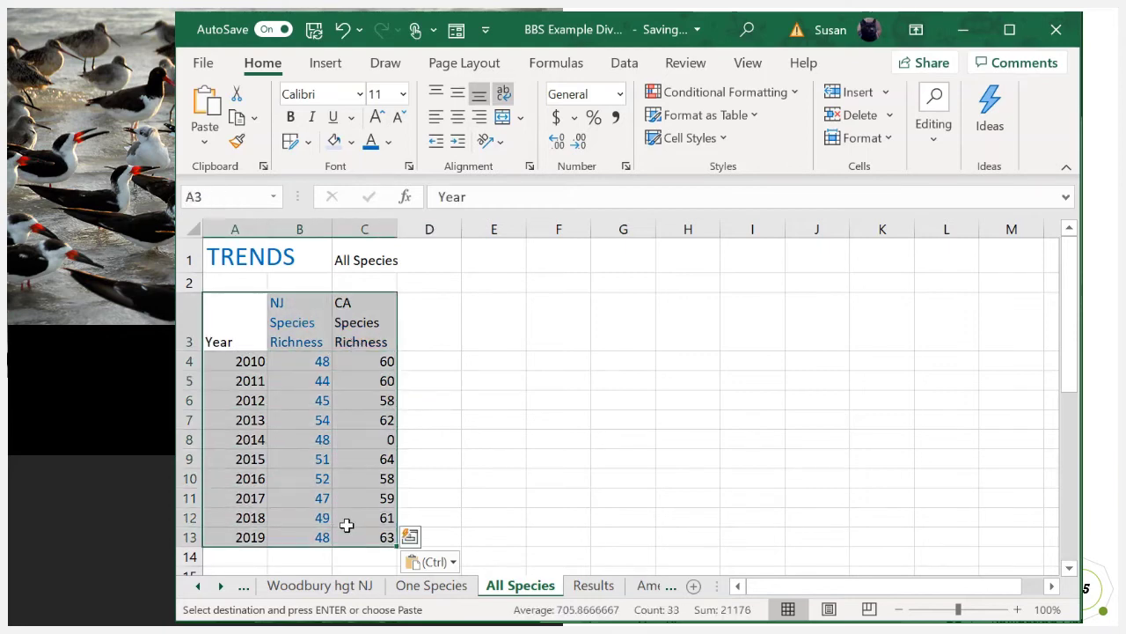
pyautogui.click(322, 66)
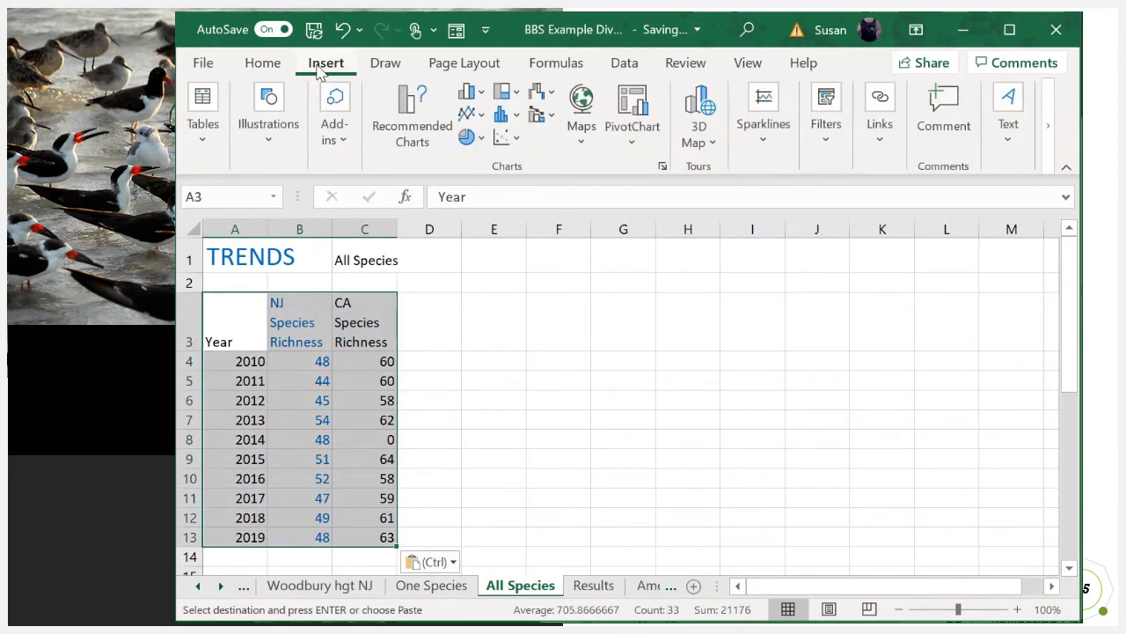
pyautogui.click(518, 141)
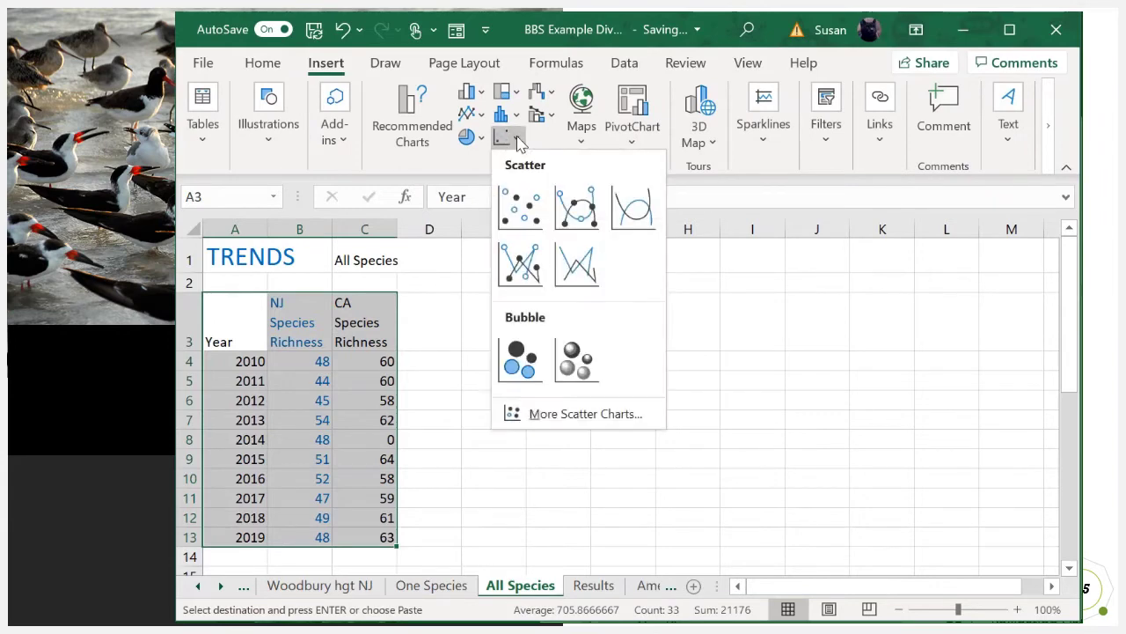
pyautogui.click(519, 208)
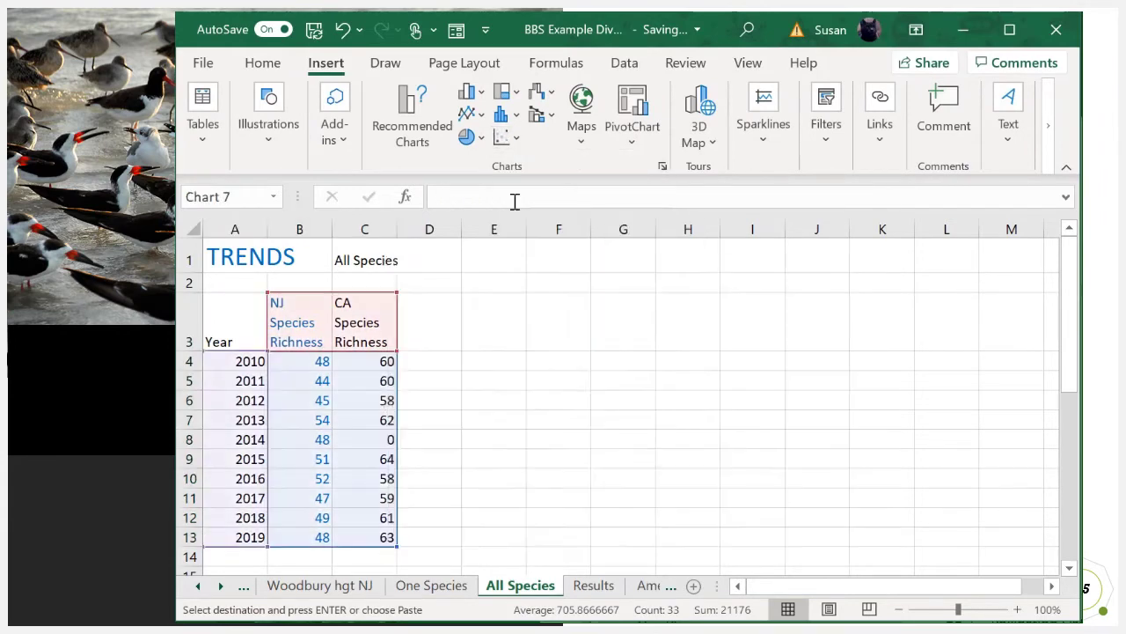
pyautogui.moveTo(549, 279); pyautogui.dragTo(595, 285)
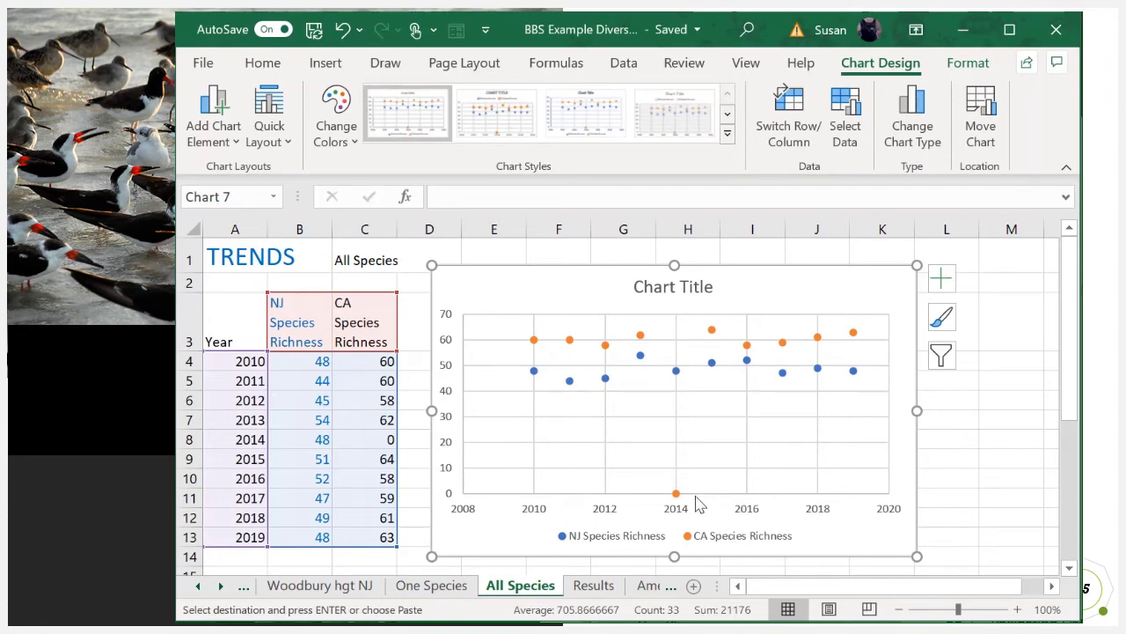
# Step: Clear the 2014 CA Species Richness value in cell C8
pyautogui.click(377, 440)
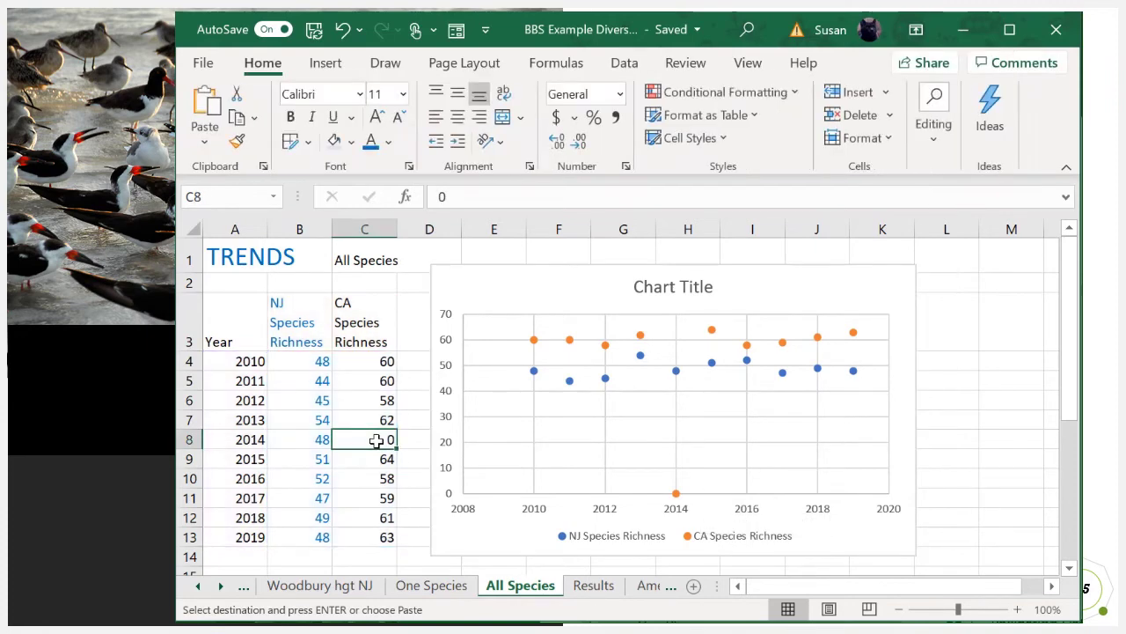
pyautogui.press('Delete')
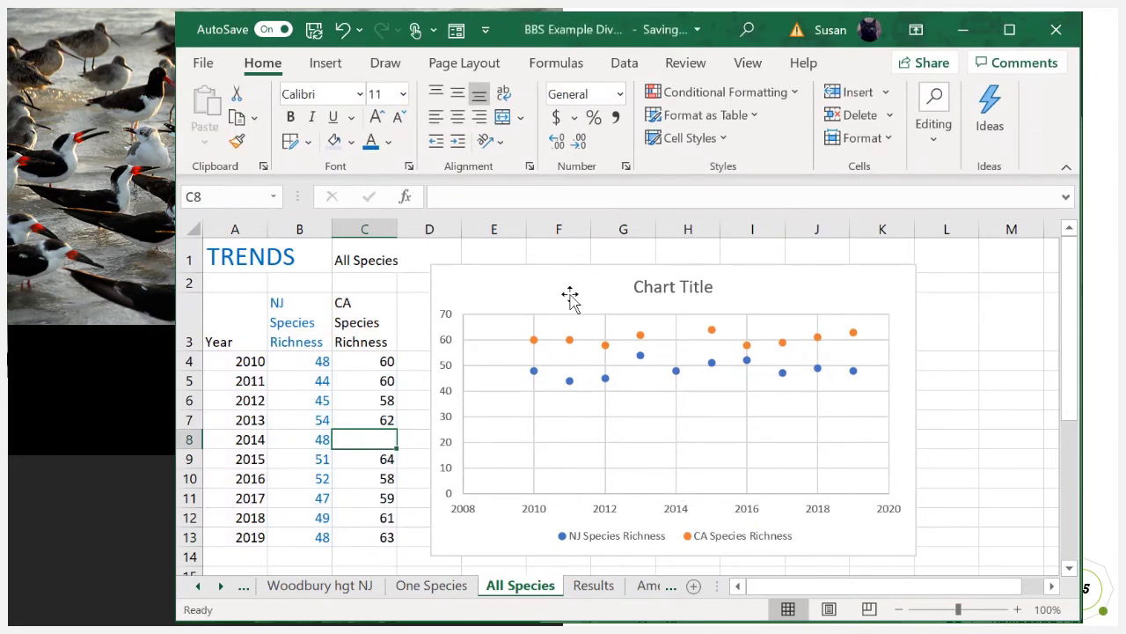
# Step: Set the scatter chart's horizontal axis bounds to a minimum of 2010 and a maximum of 2019
pyautogui.click(681, 496)
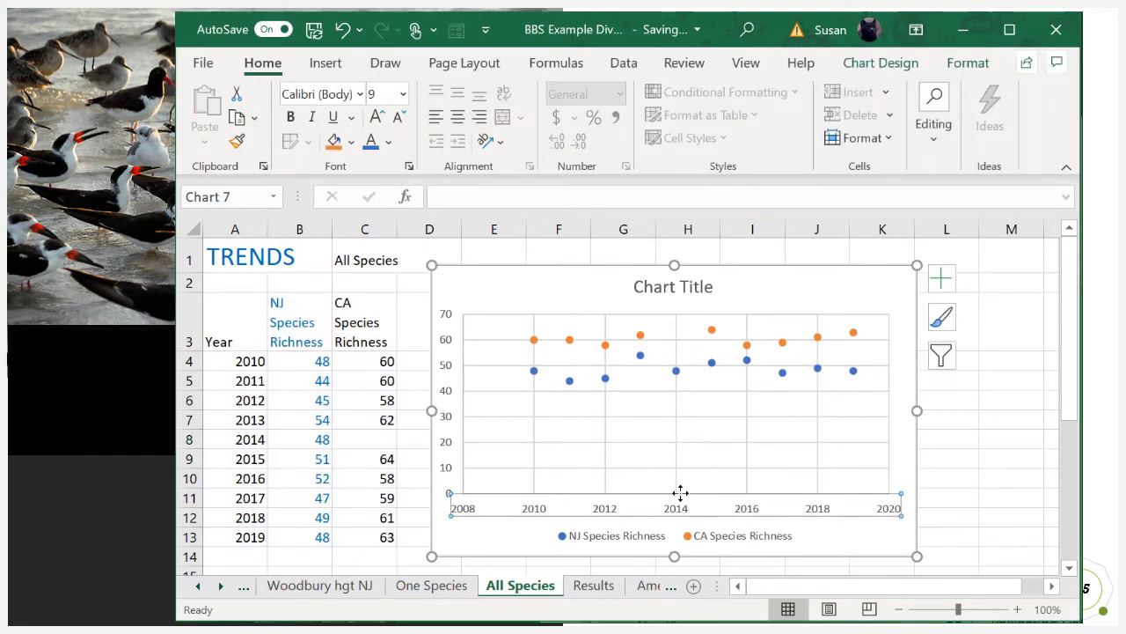
pyautogui.rightClick(682, 494)
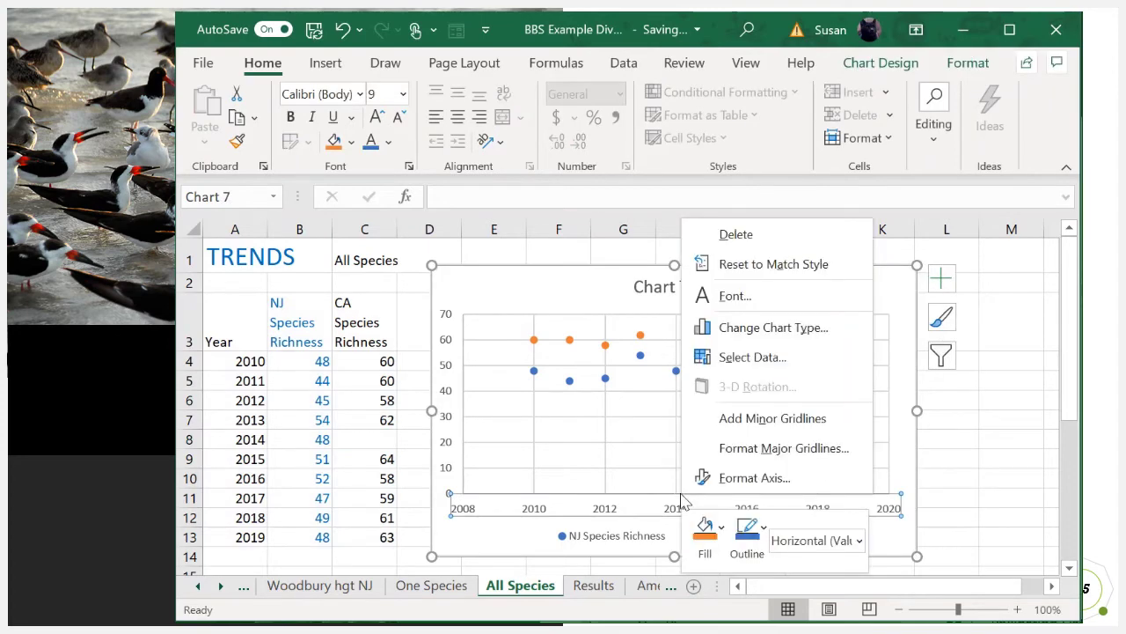
pyautogui.click(730, 477)
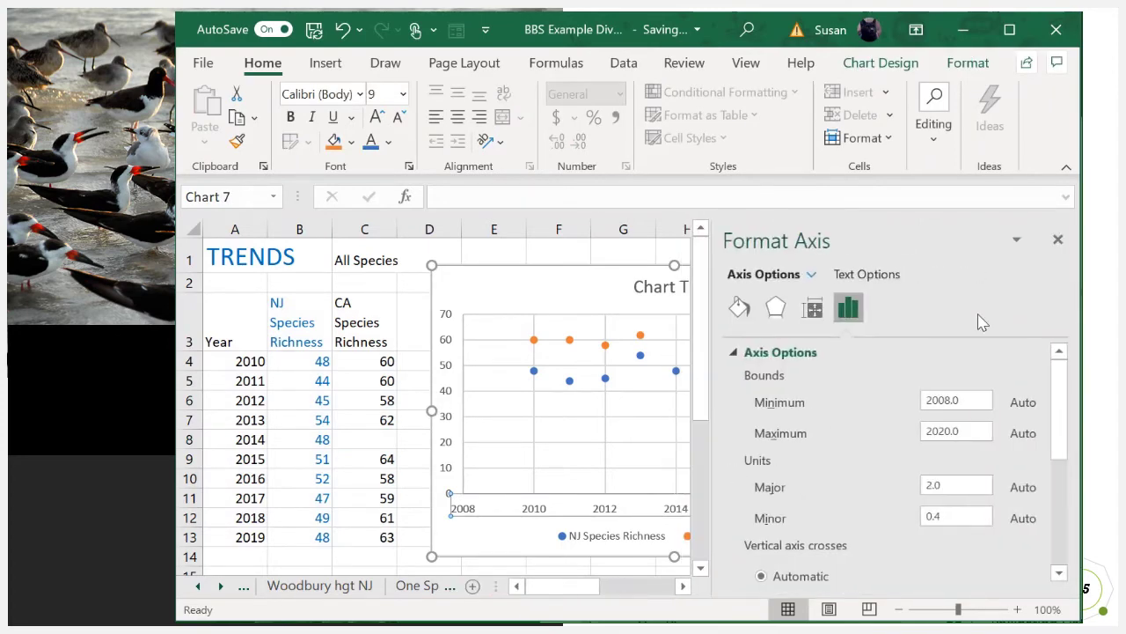
pyautogui.moveTo(970, 402); pyautogui.dragTo(906, 407)
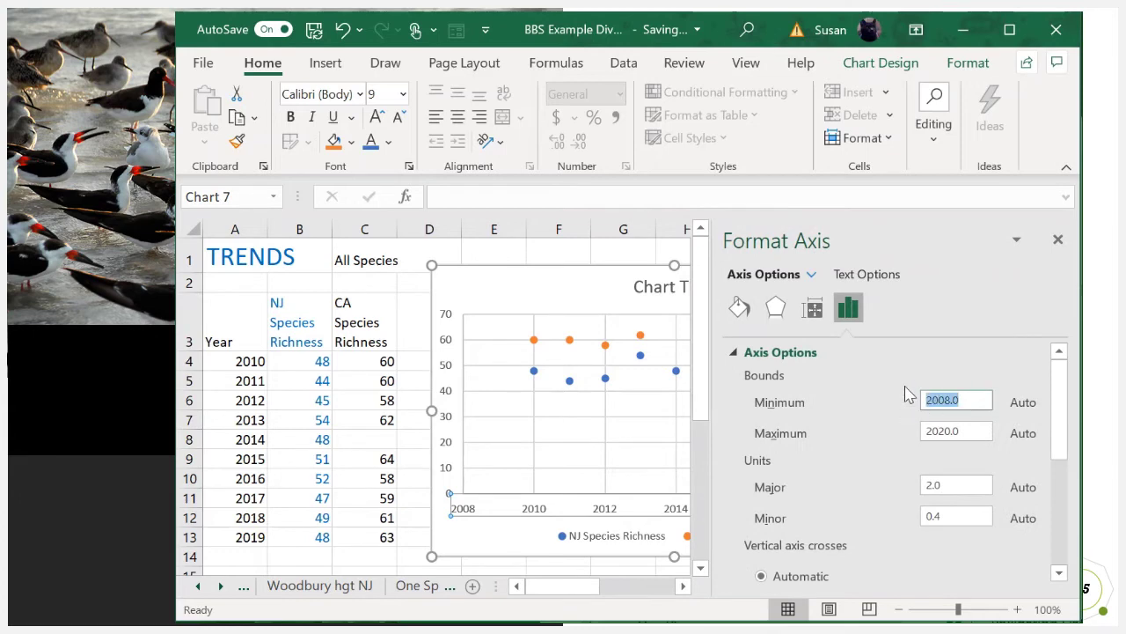
pyautogui.write('2')
pyautogui.moveTo(989, 432); pyautogui.dragTo(918, 432)
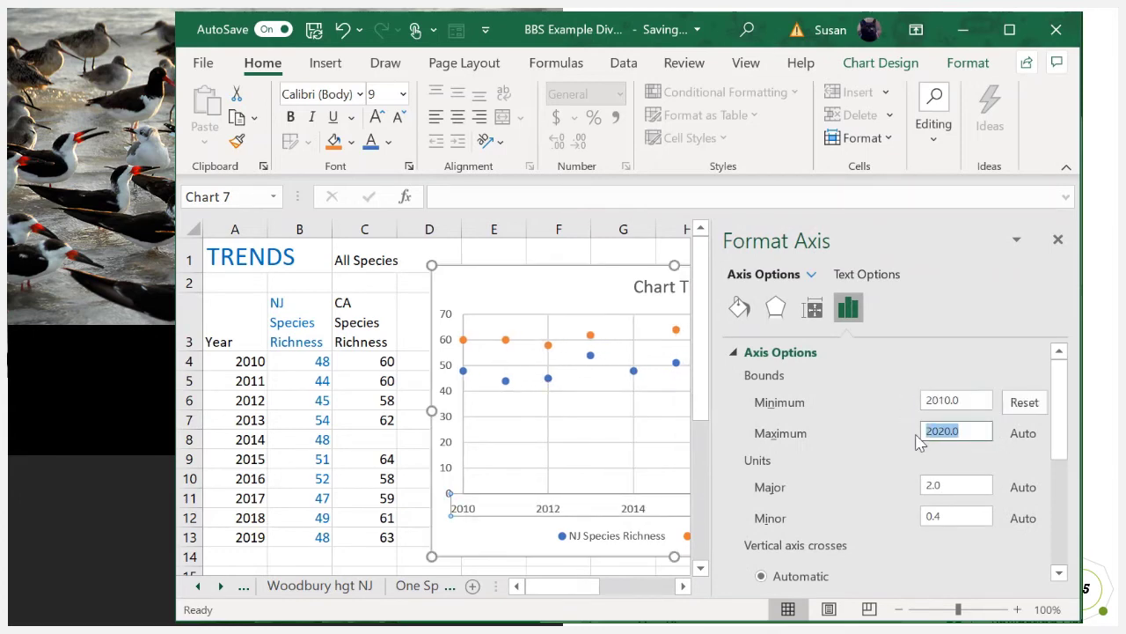
pyautogui.write('2019')
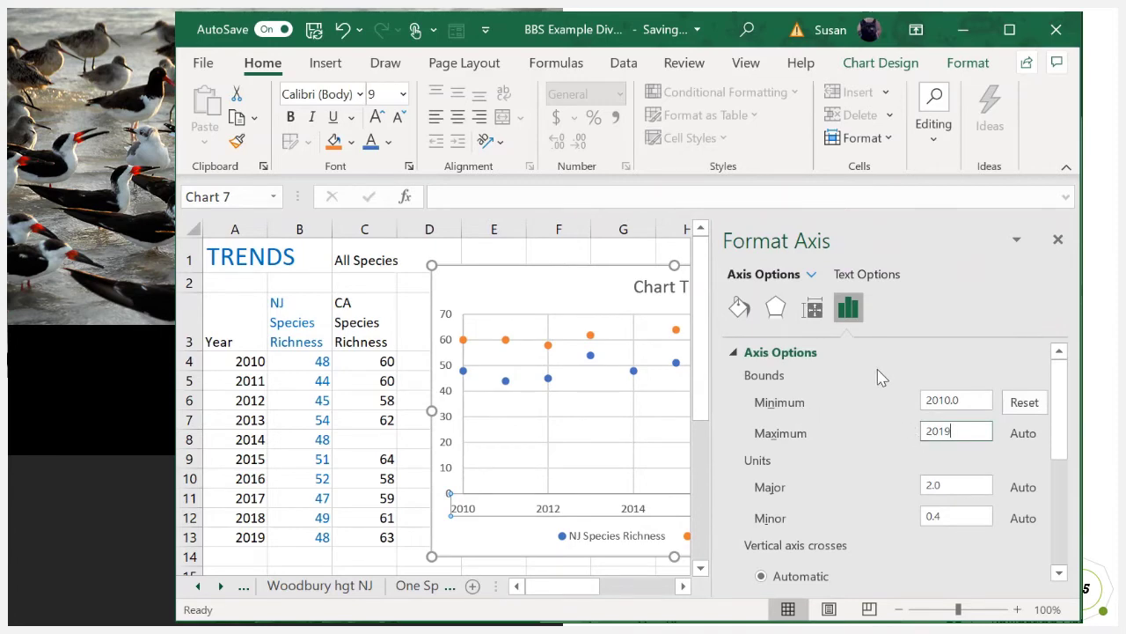
pyautogui.click(1060, 241)
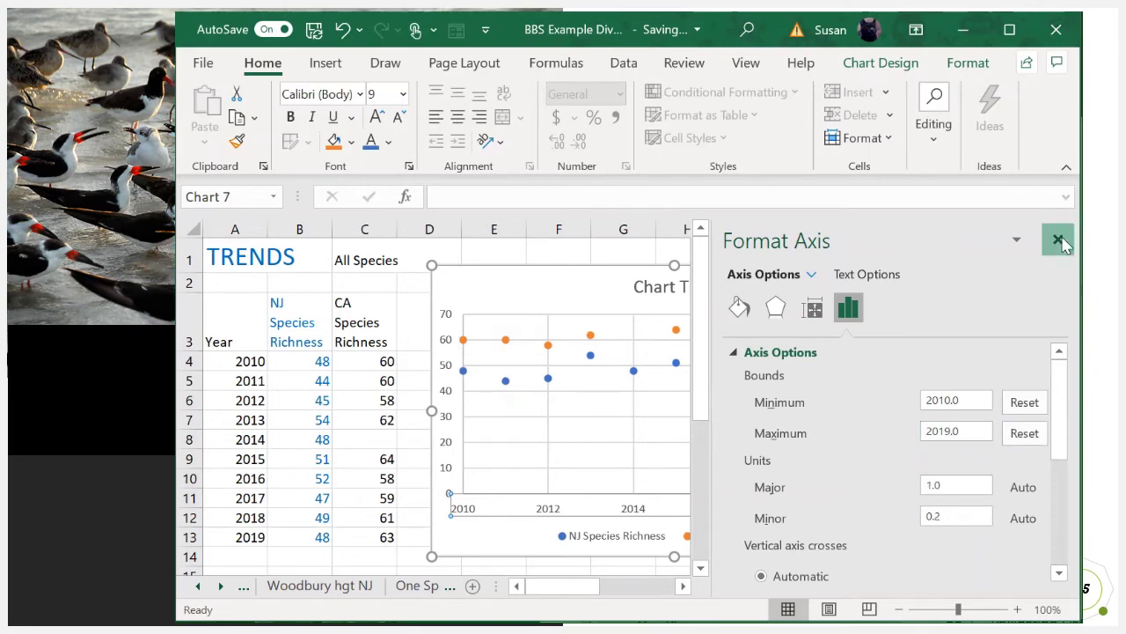
# Step: Replace the scatter chart's placeholder title with "Species Richness in BBS"
pyautogui.click(689, 290)
pyautogui.doubleClick(671, 290)
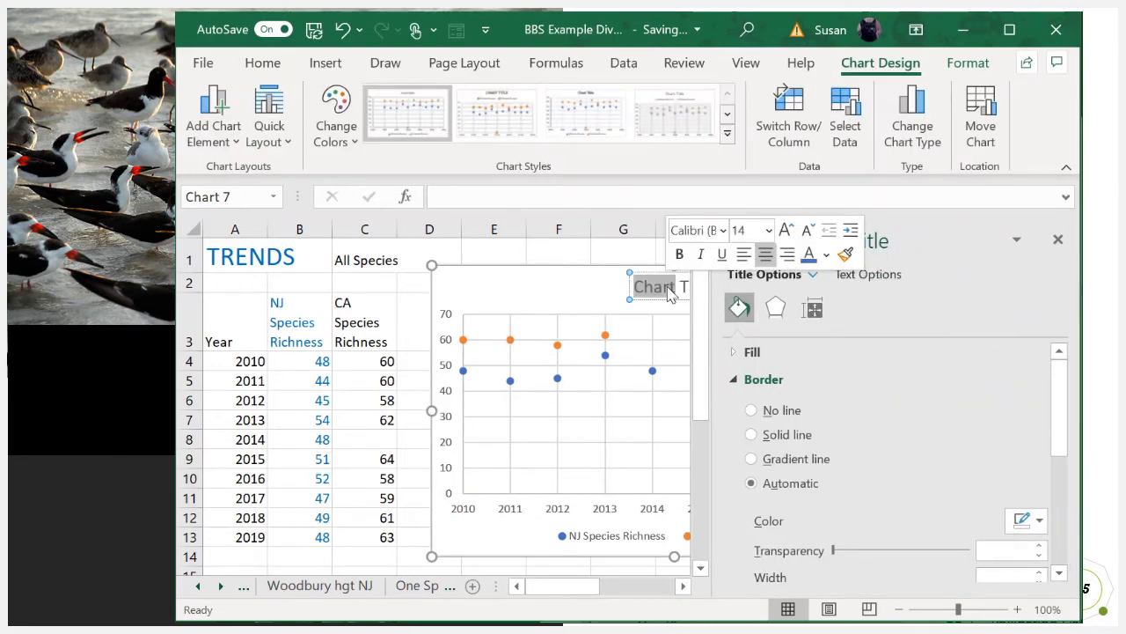
pyautogui.click(1058, 241)
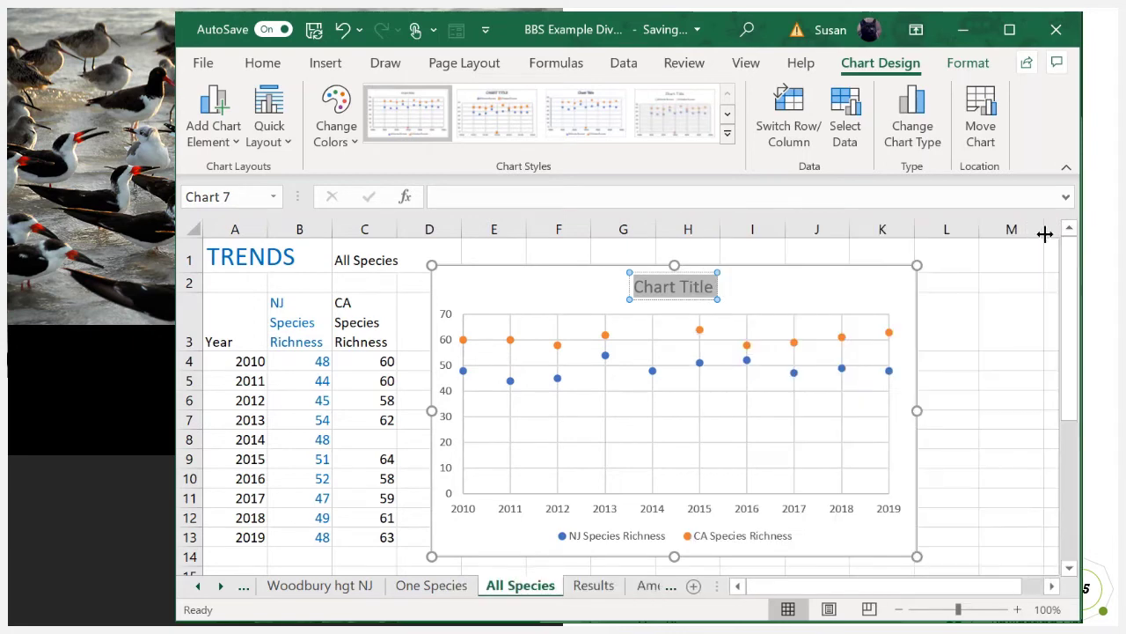
pyautogui.write('Sp')
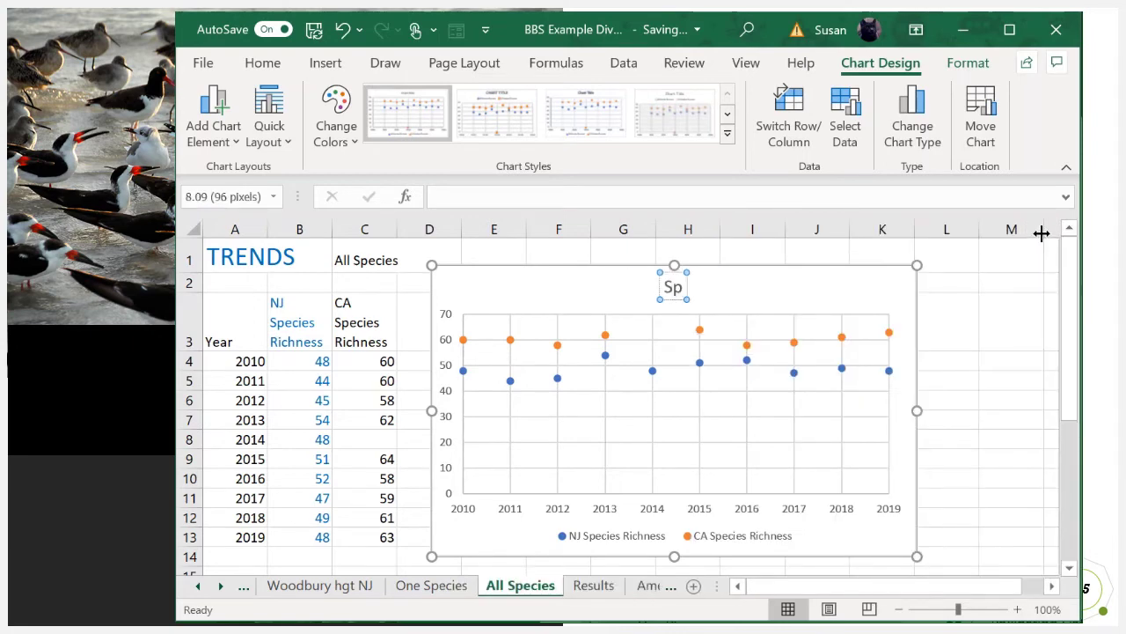
pyautogui.write('ecies Richness')
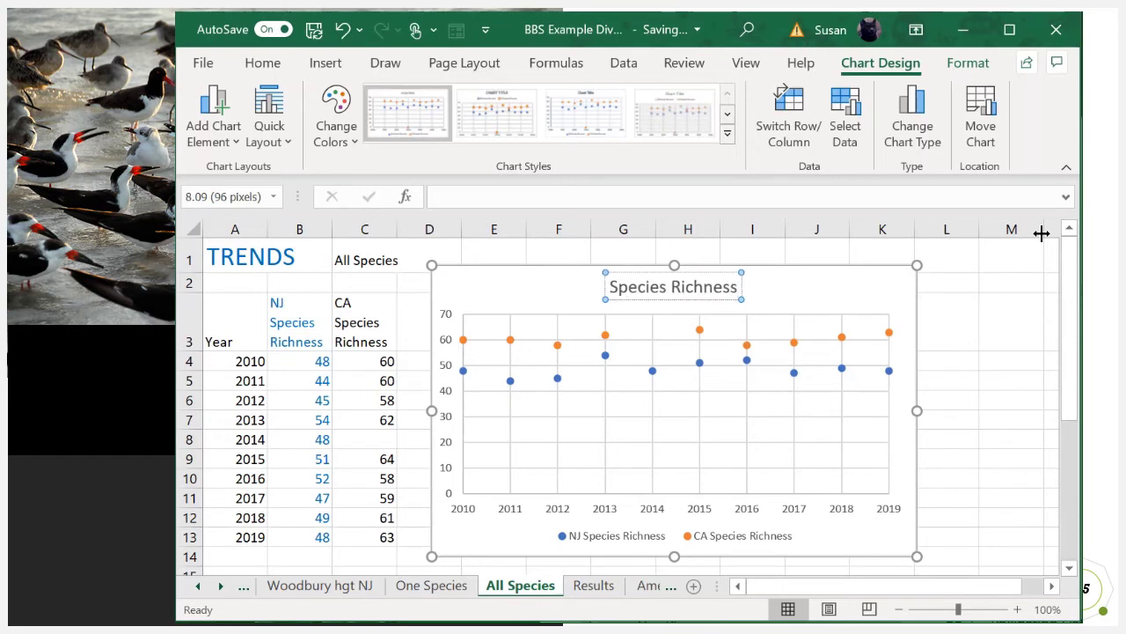
pyautogui.write(' in BBS')
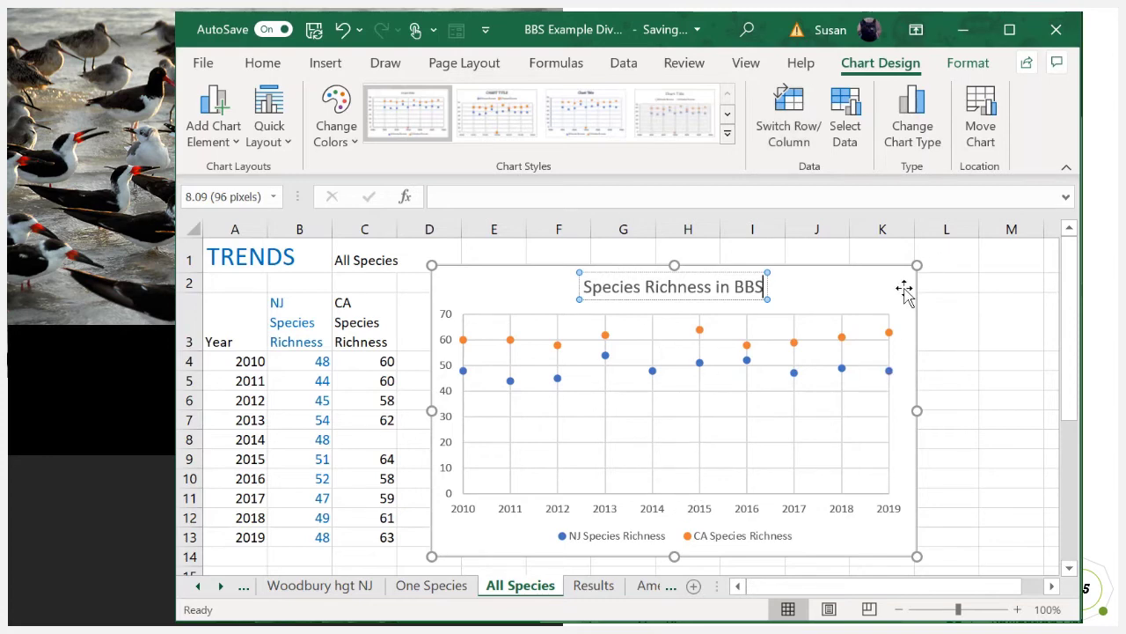
pyautogui.click(887, 308)
# Step: Add axis titles to the species richness chart and name the vertical axis "Number of Species"
pyautogui.click(942, 279)
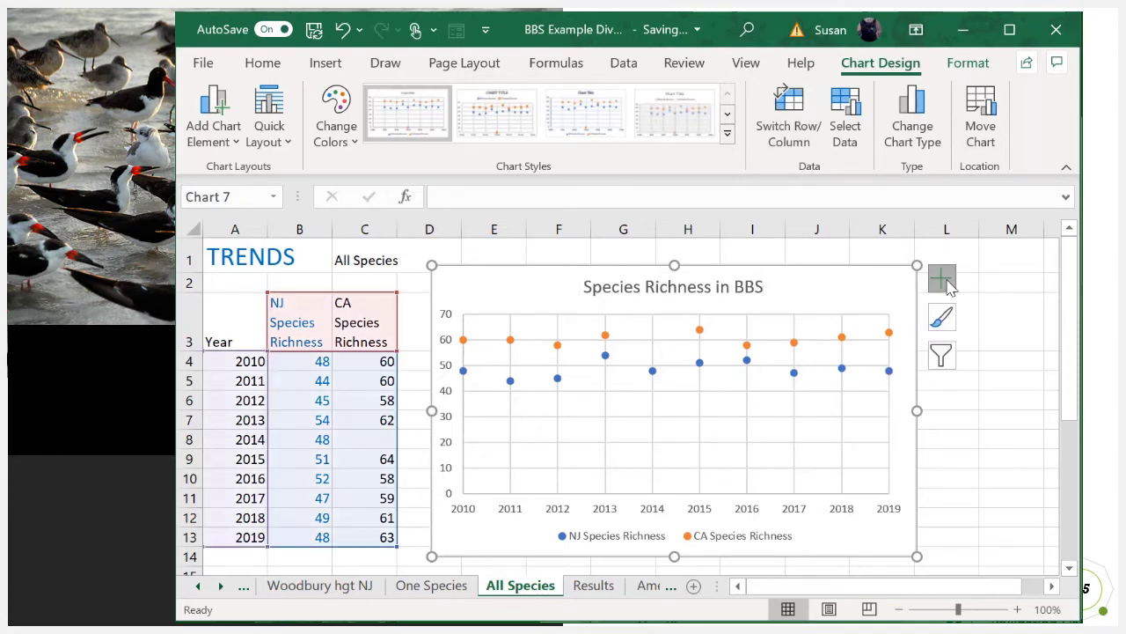
pyautogui.click(983, 333)
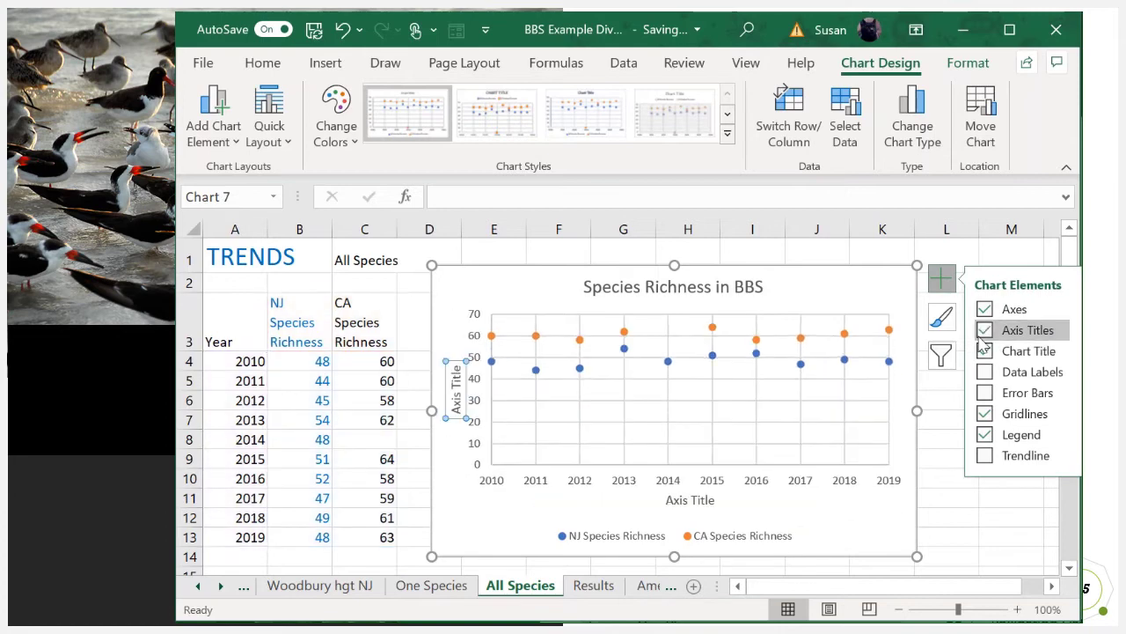
pyautogui.tripleClick(454, 391)
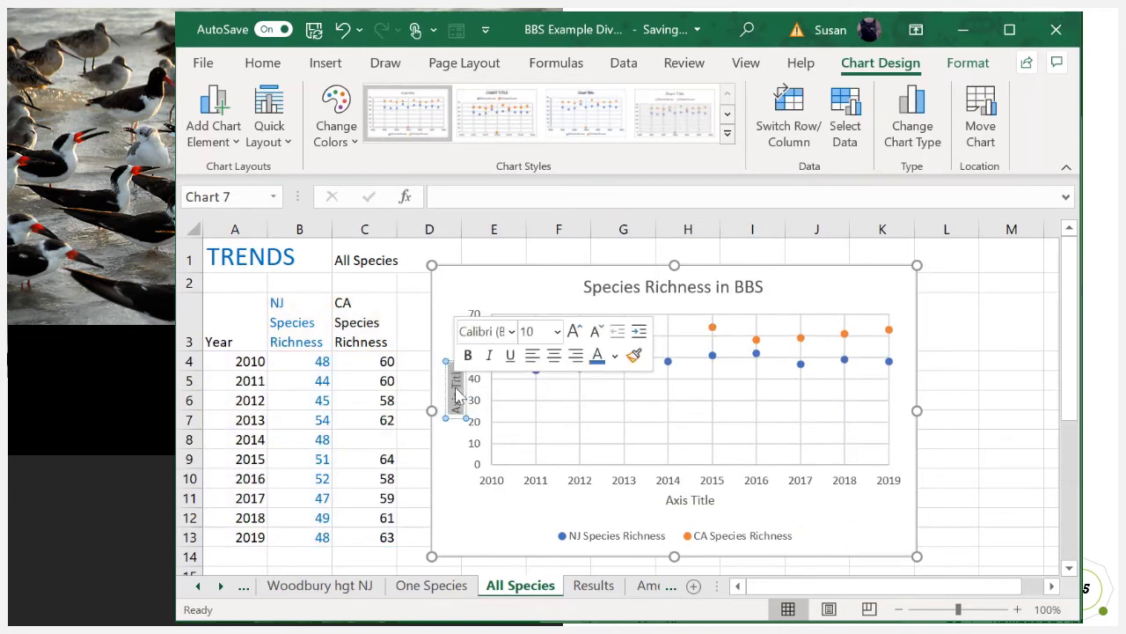
pyautogui.write('Number')
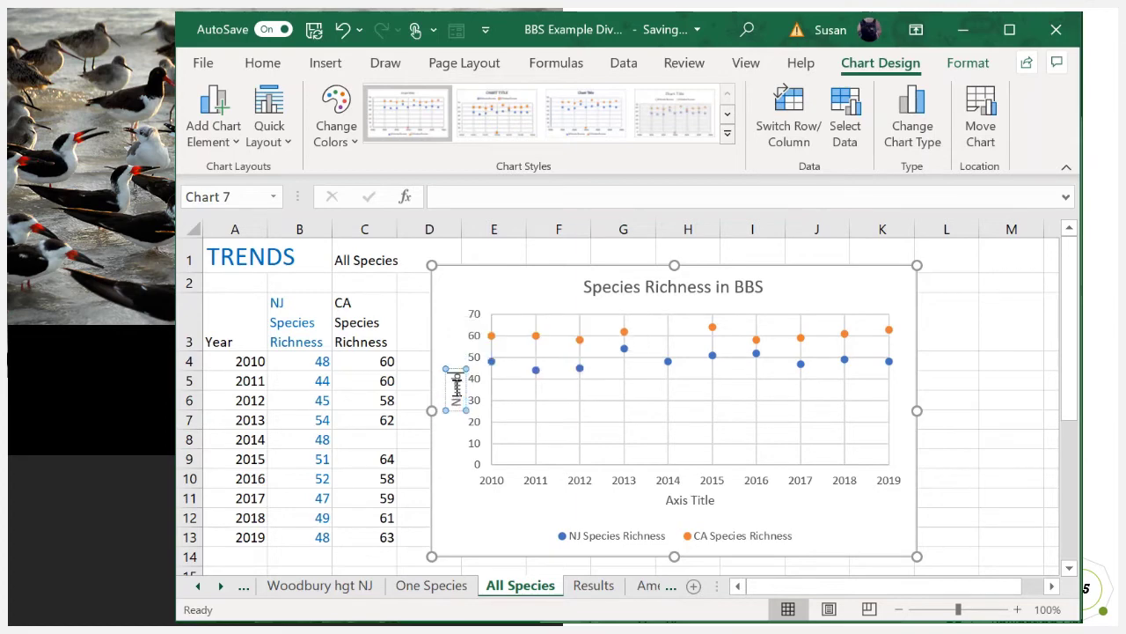
pyautogui.write(' of')
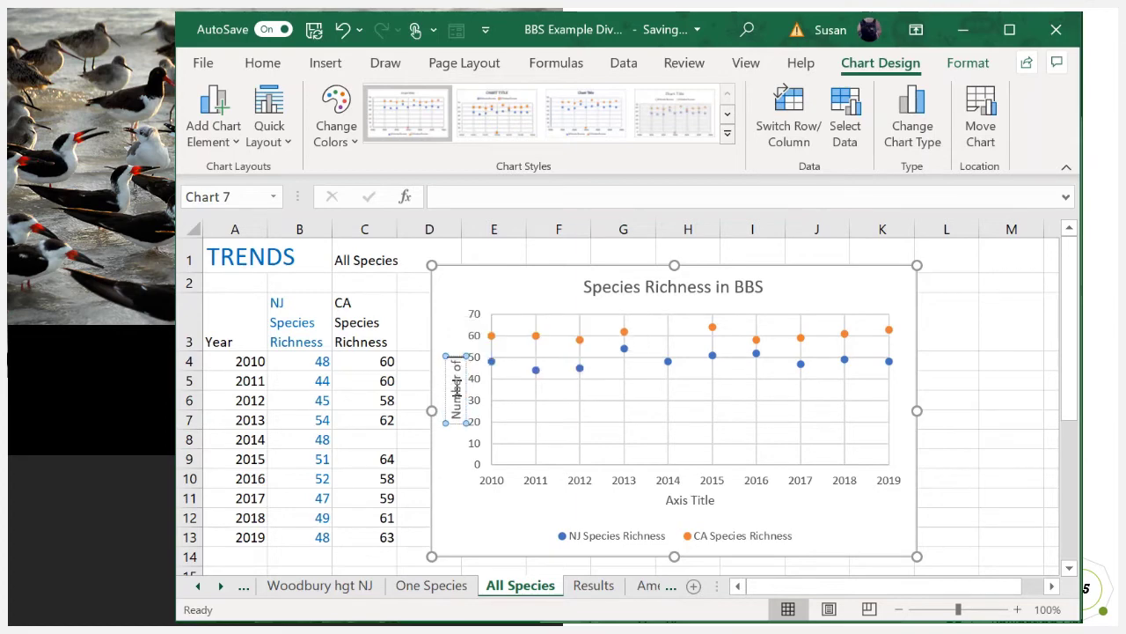
pyautogui.write(' Species')
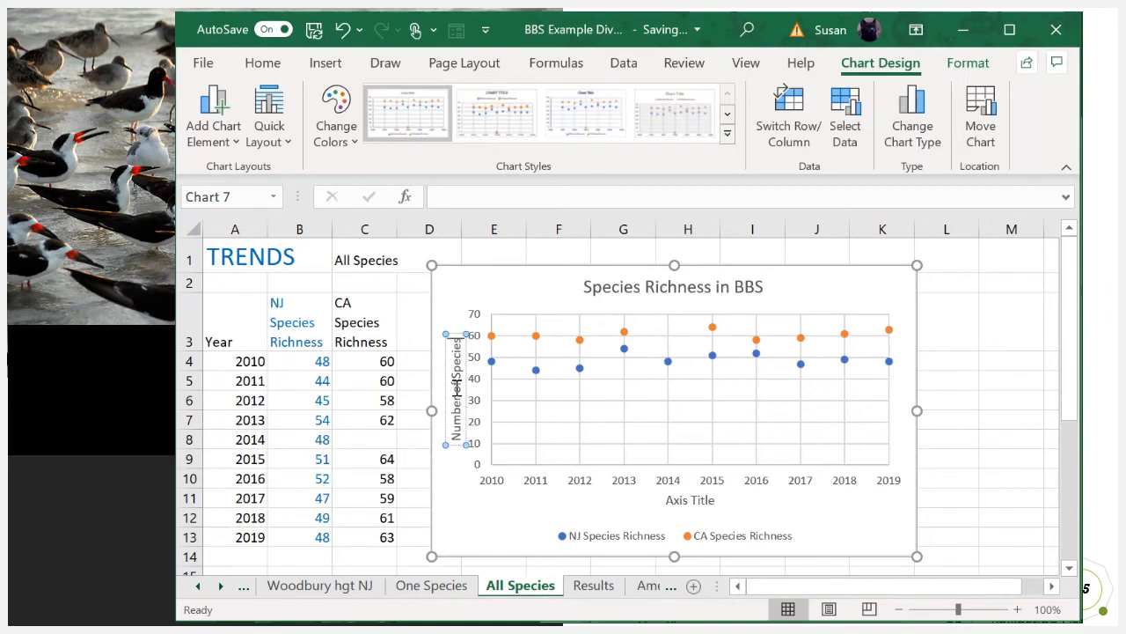
# Step: Name the horizontal axis of the species richness chart "BBS Year"
pyautogui.doubleClick(702, 508)
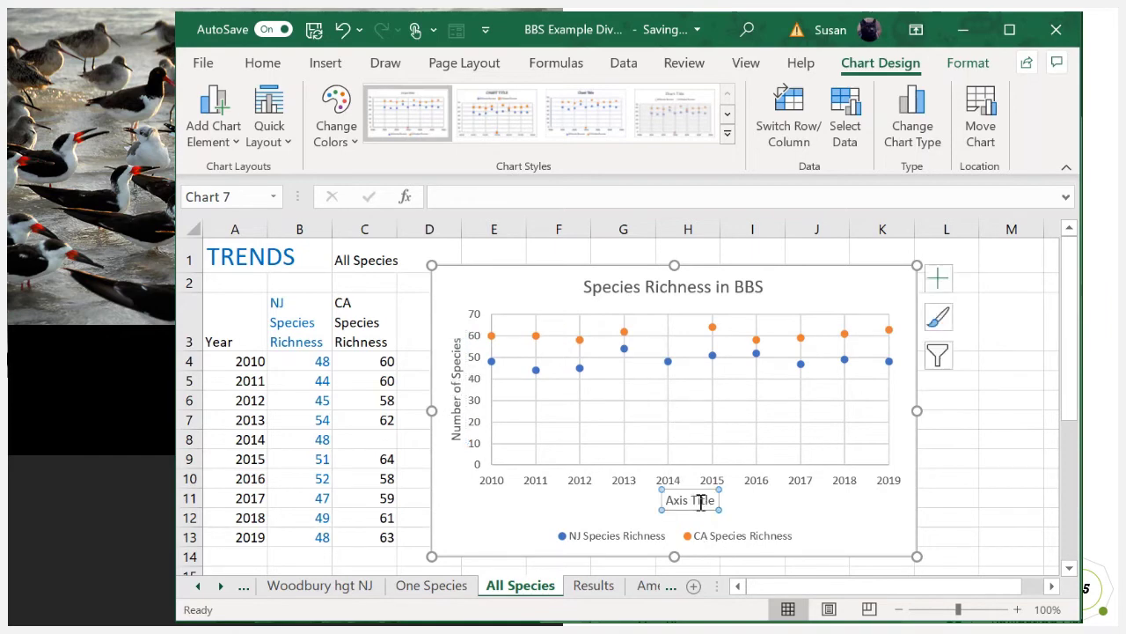
pyautogui.scroll(-5, 700, 506)
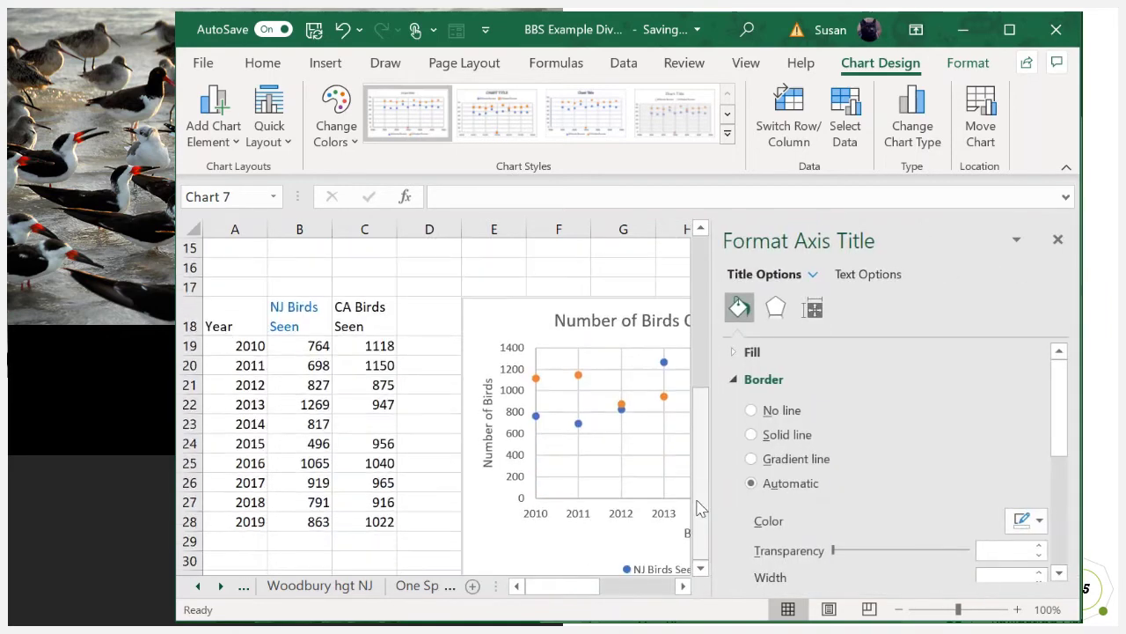
pyautogui.click(1058, 239)
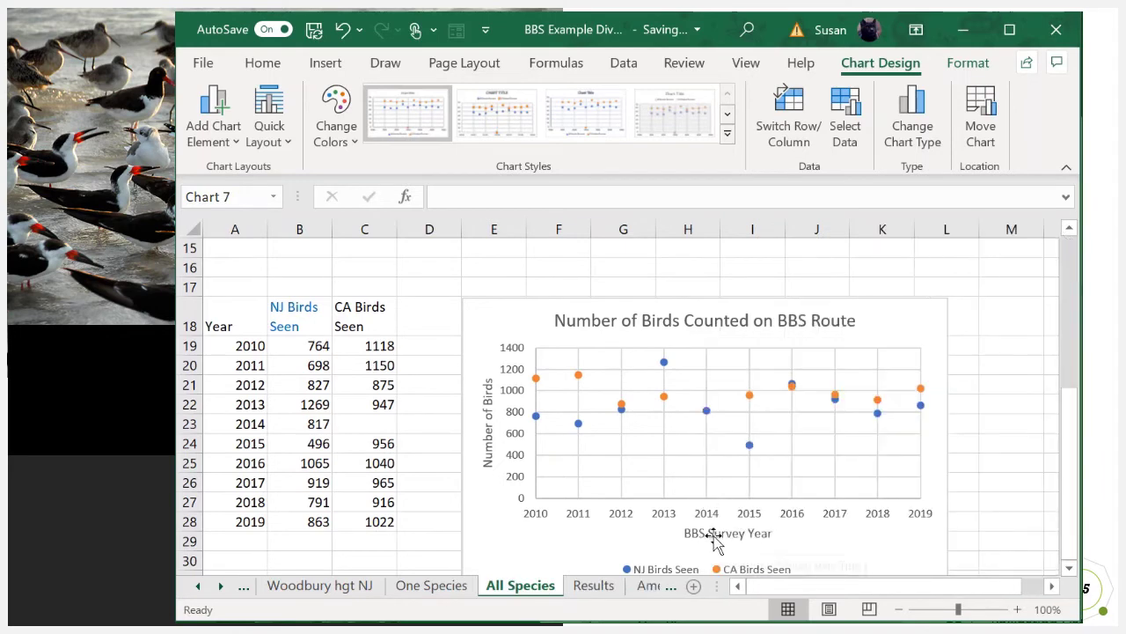
pyautogui.scroll(3, 715, 533)
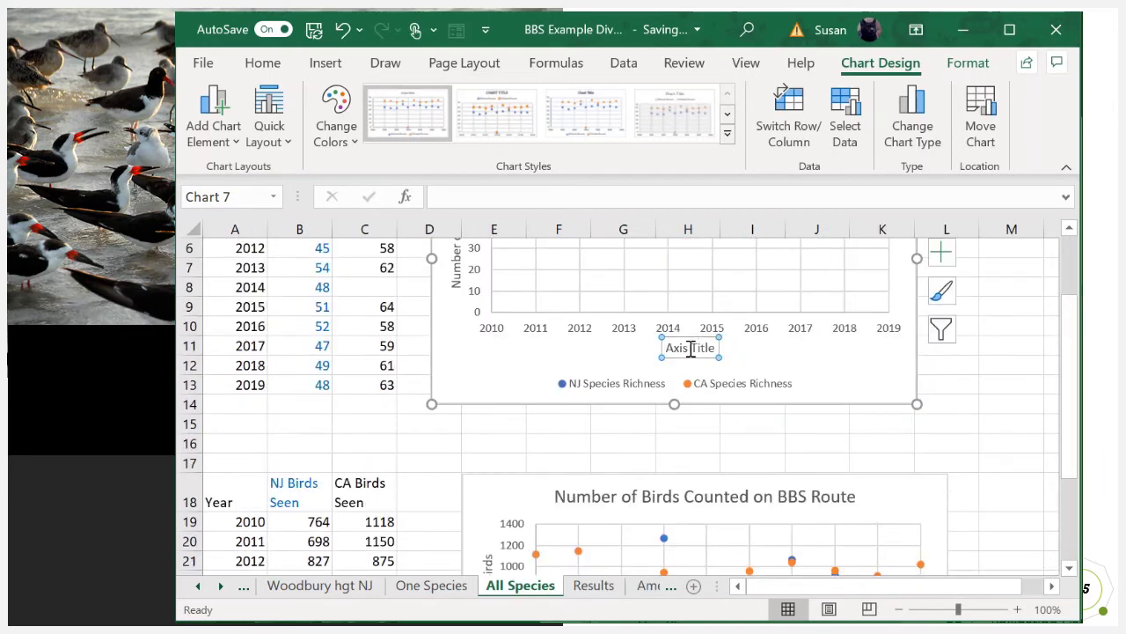
pyautogui.tripleClick(691, 348)
pyautogui.write('BBS')
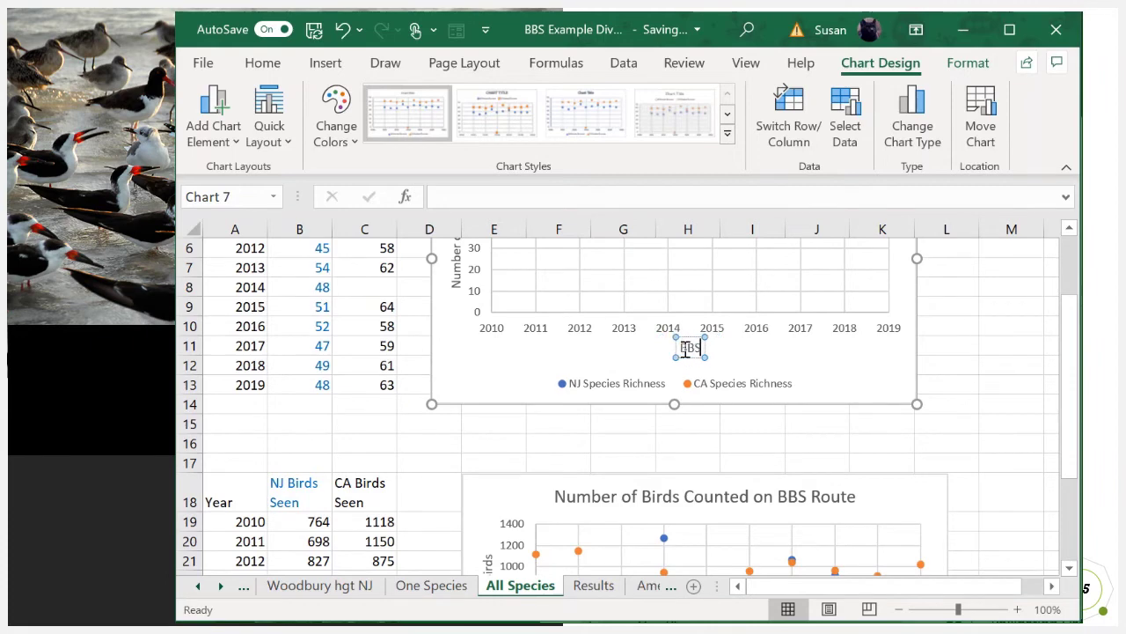
pyautogui.write(' Ye')
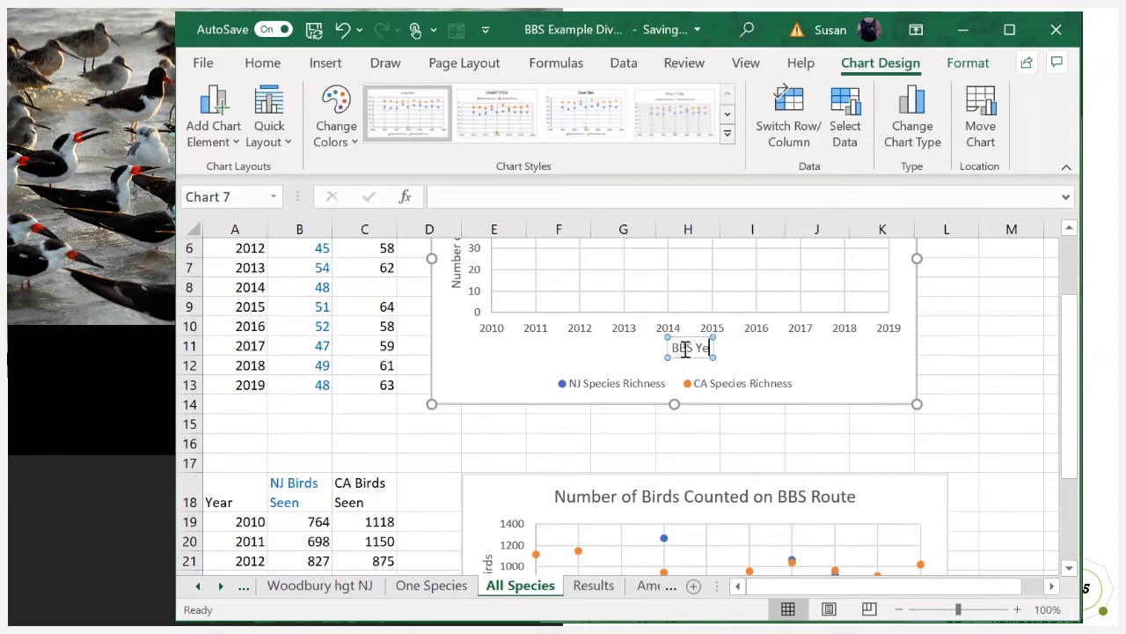
pyautogui.write('ar')
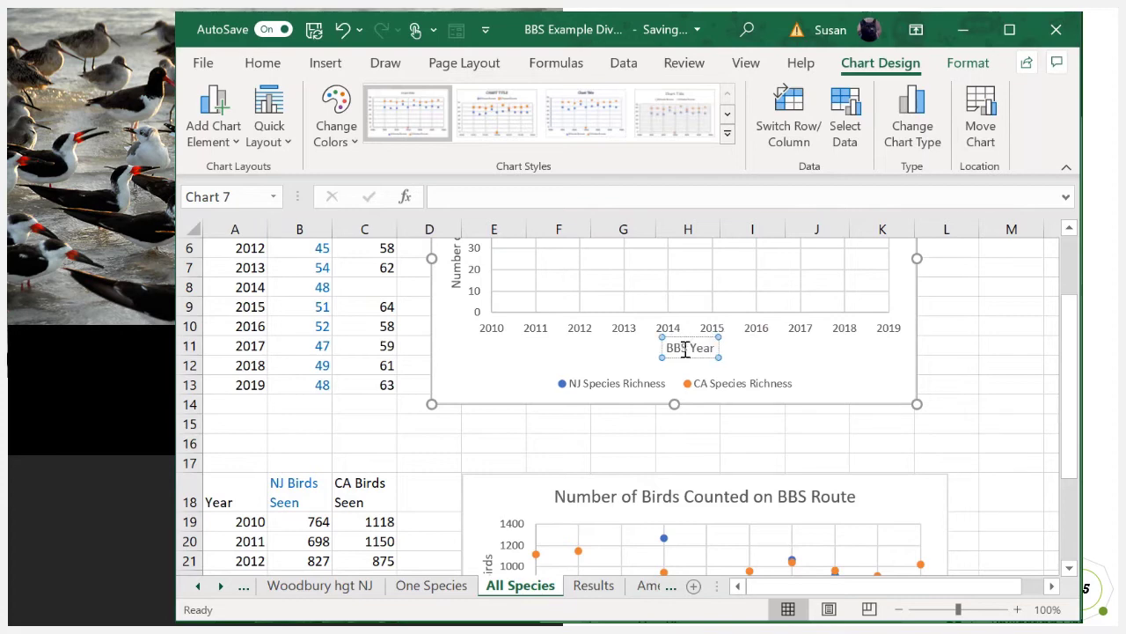
pyautogui.click(948, 339)
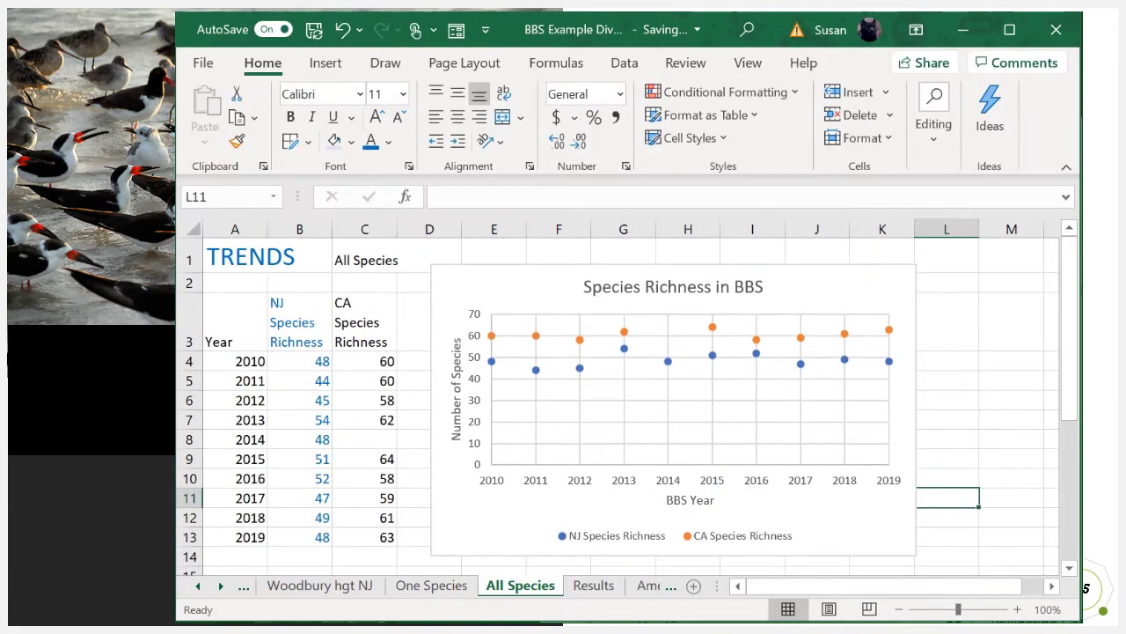
# Step: Examine the Number of Birds Counted on BBS Route table and chart and compare it with the species richness chart
pyautogui.scroll(-2, 910, 326)
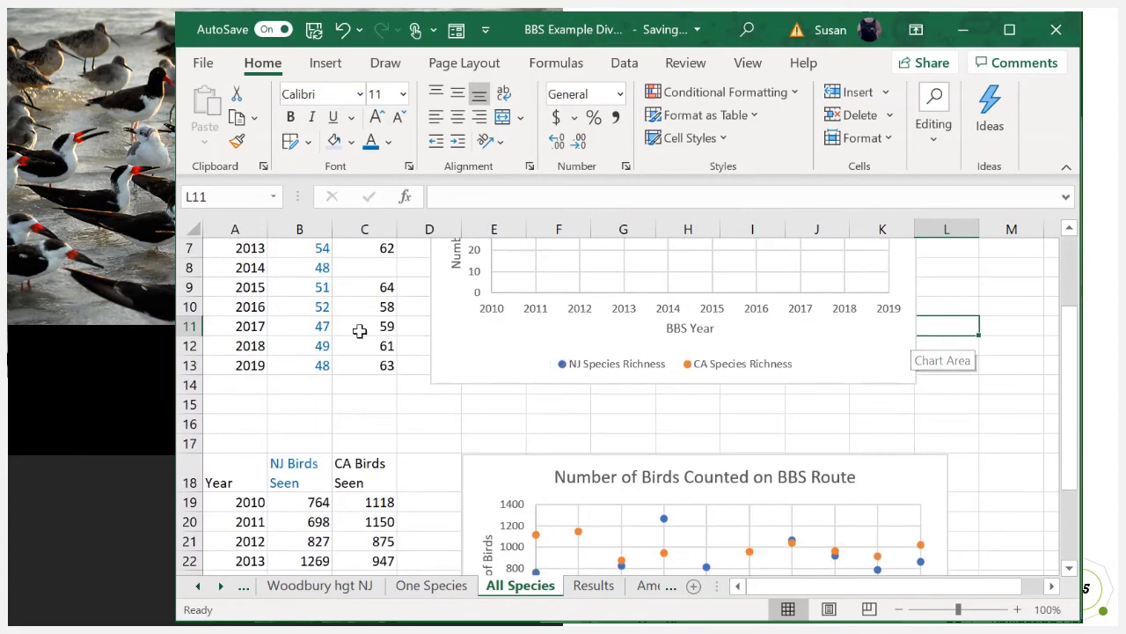
pyautogui.scroll(-1, 266, 366)
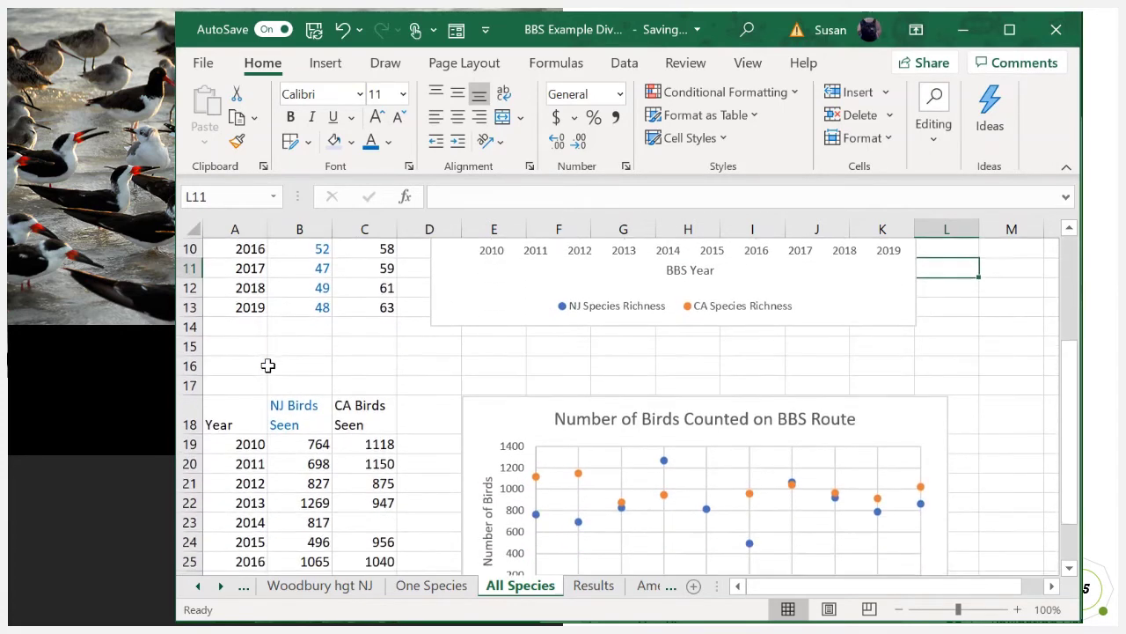
pyautogui.scroll(-1, 306, 354)
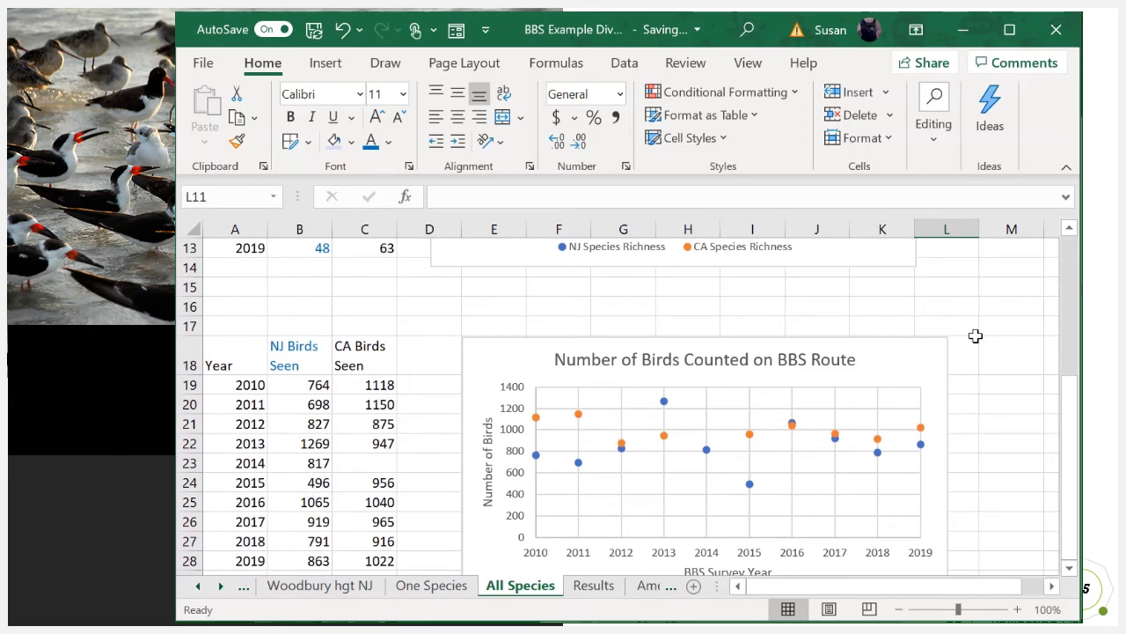
pyautogui.scroll(-1, 975, 336)
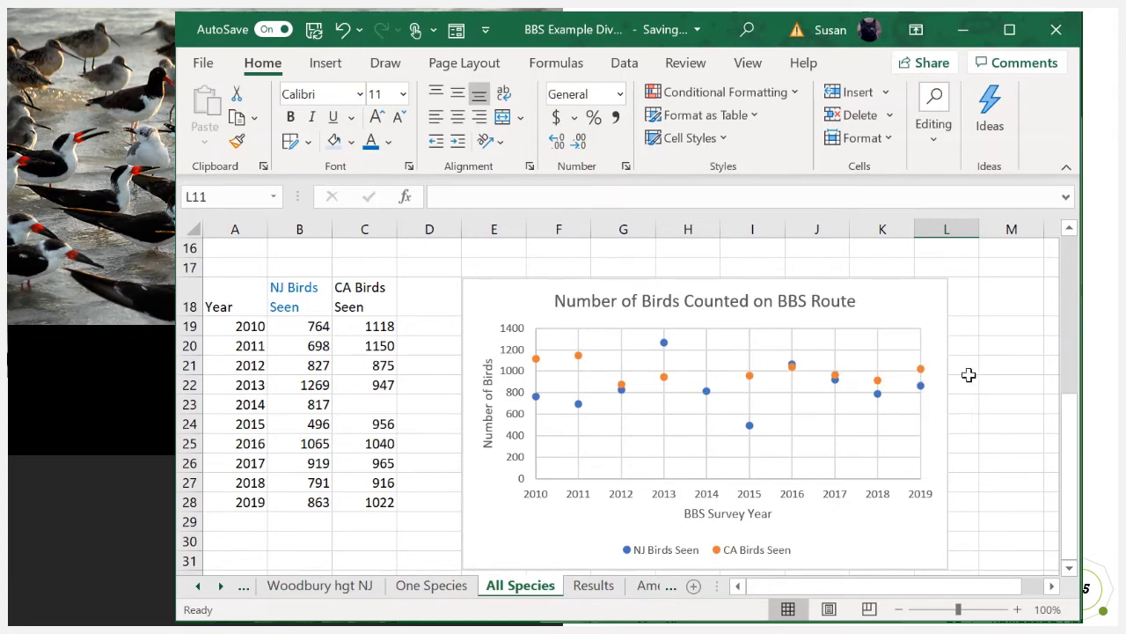
pyautogui.scroll(5, 968, 375)
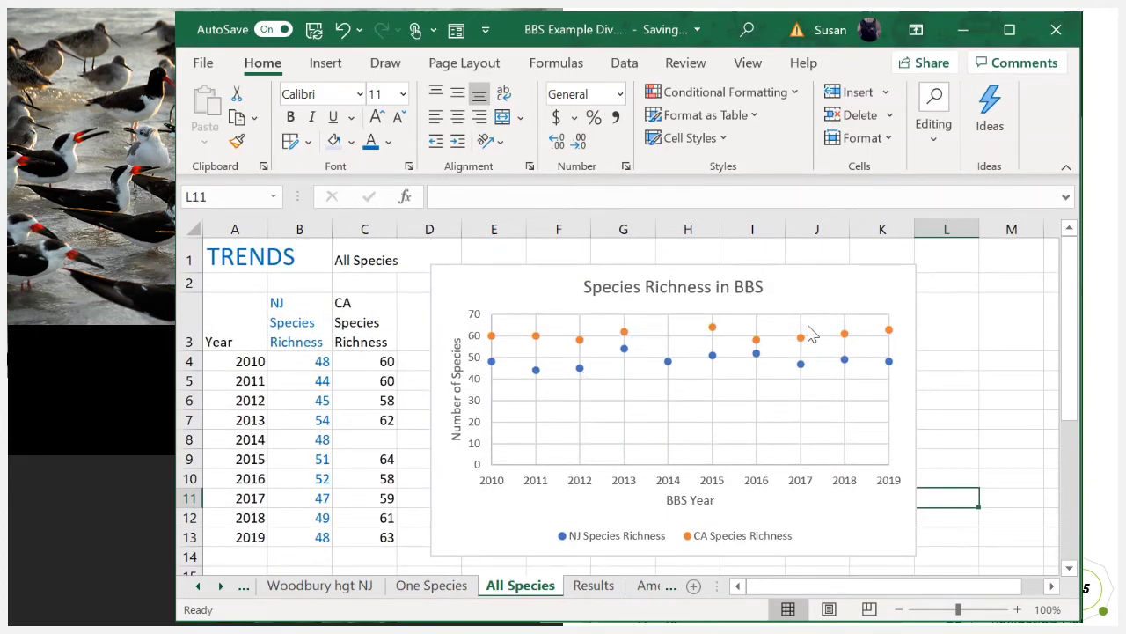
pyautogui.scroll(-3, 1014, 379)
pyautogui.scroll(-1, 1014, 378)
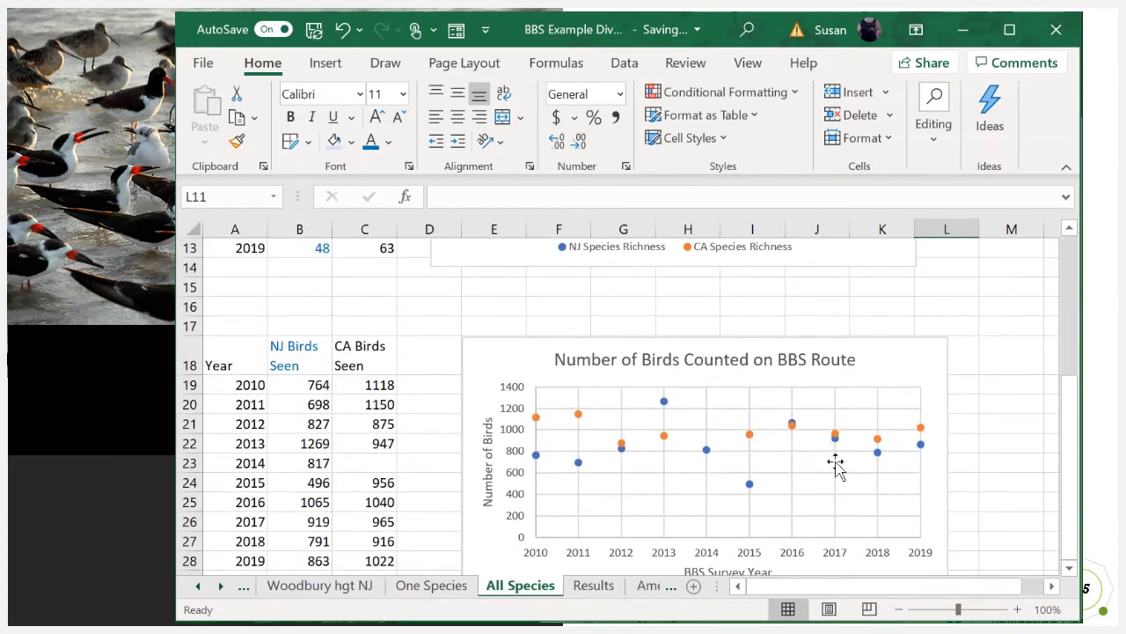
pyautogui.scroll(-1, 968, 448)
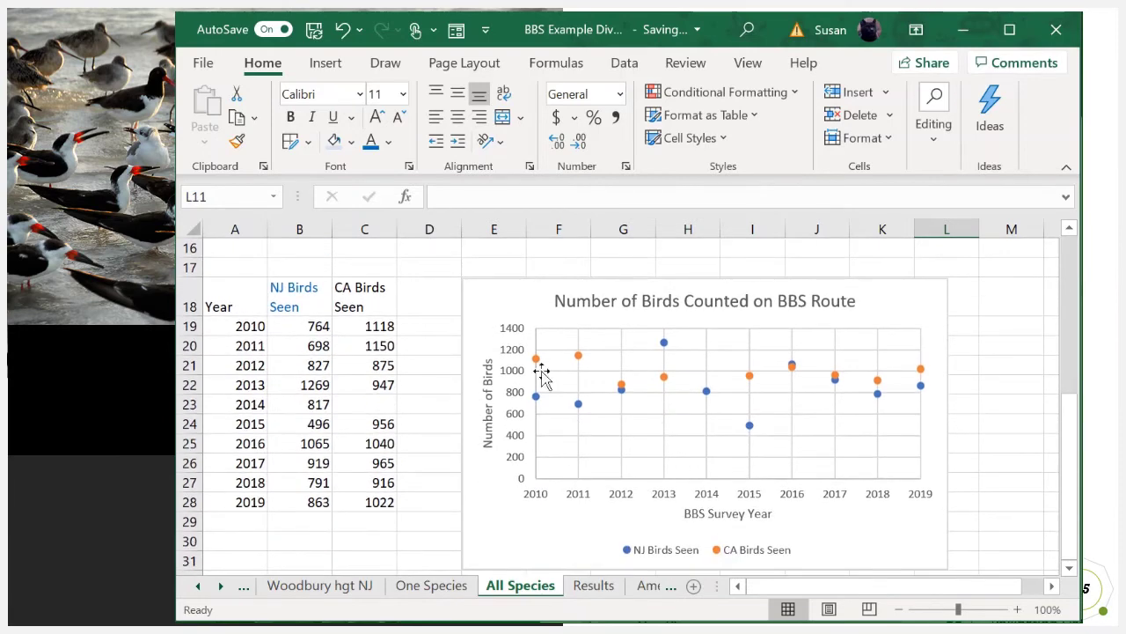
pyautogui.moveTo(665, 346)
pyautogui.scroll(-1, 940, 380)
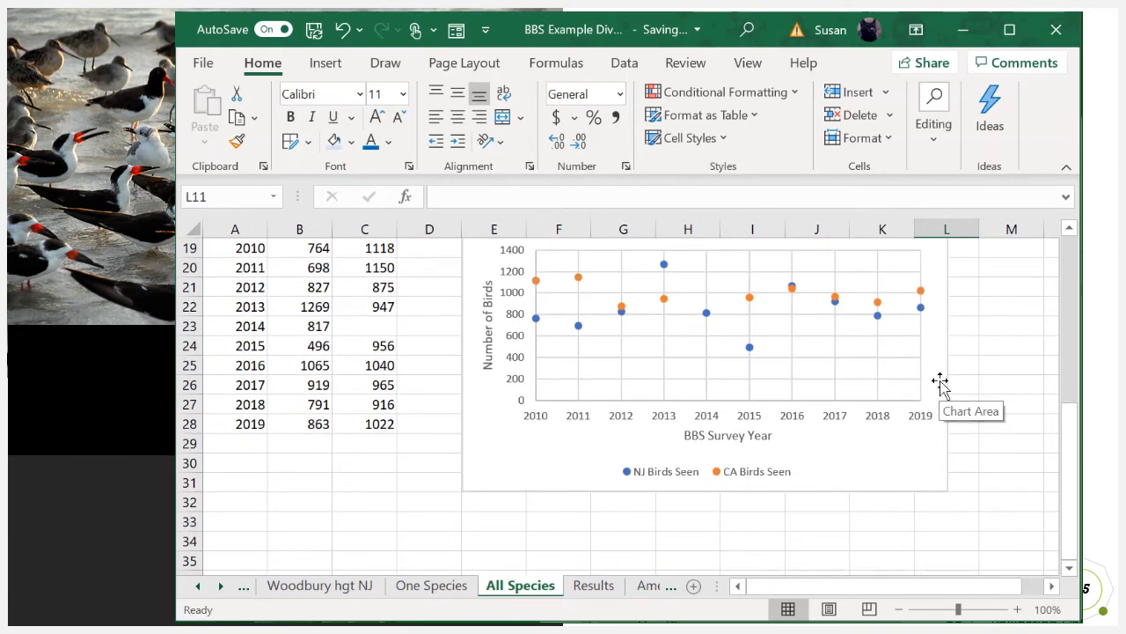
pyautogui.scroll(1, 940, 380)
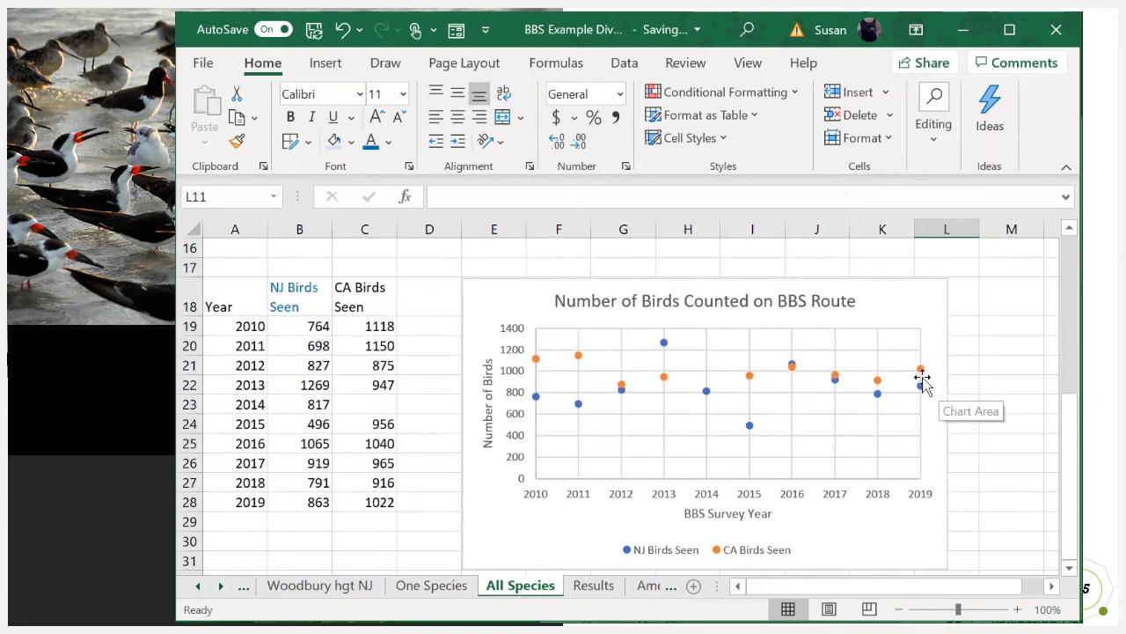
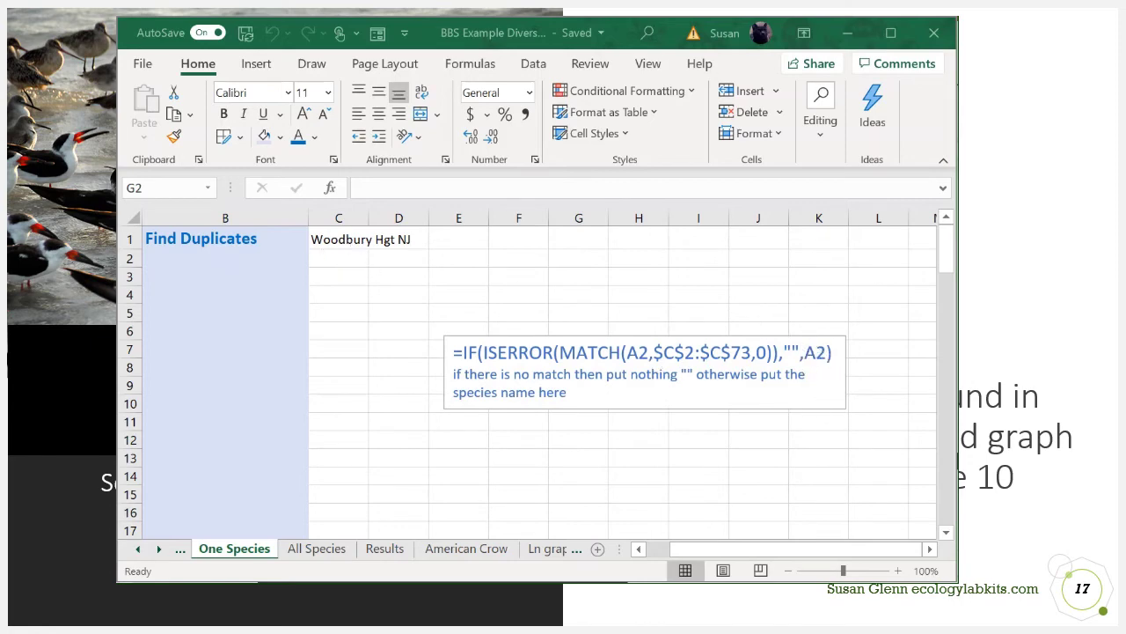
# Step: Copy the species names in column A of the Horse Creek CA sheet, through Yellow-breasted Chat in row 87
pyautogui.click(688, 553)
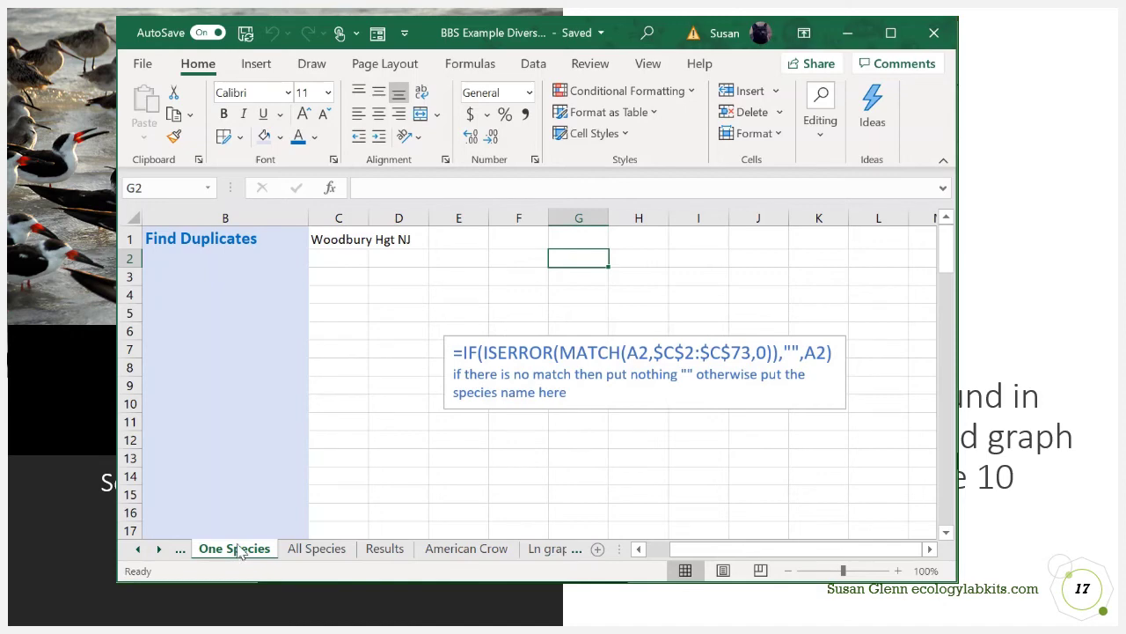
pyautogui.click(138, 551)
pyautogui.click(138, 551)
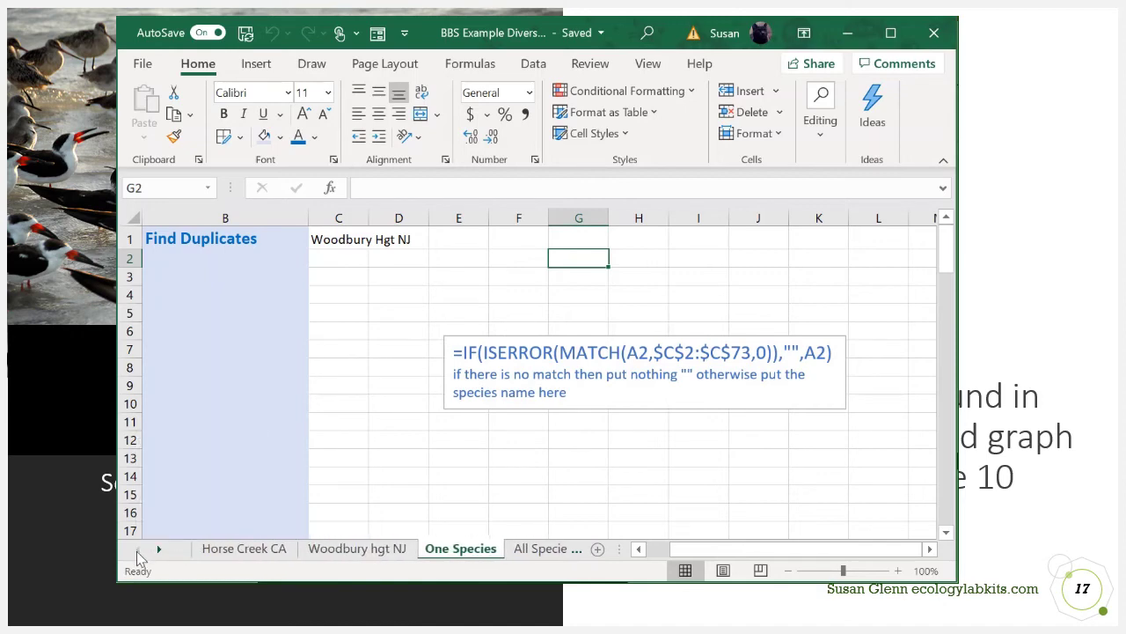
pyautogui.click(243, 551)
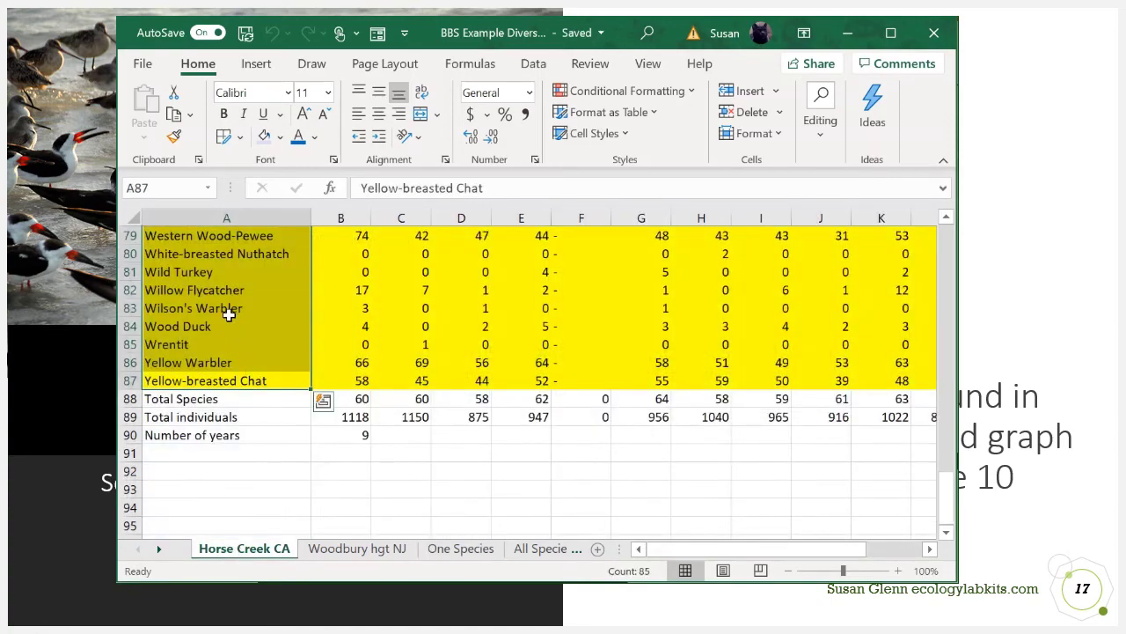
pyautogui.scroll(8, 228, 314)
pyautogui.scroll(5, 228, 314)
pyautogui.rightClick(228, 314)
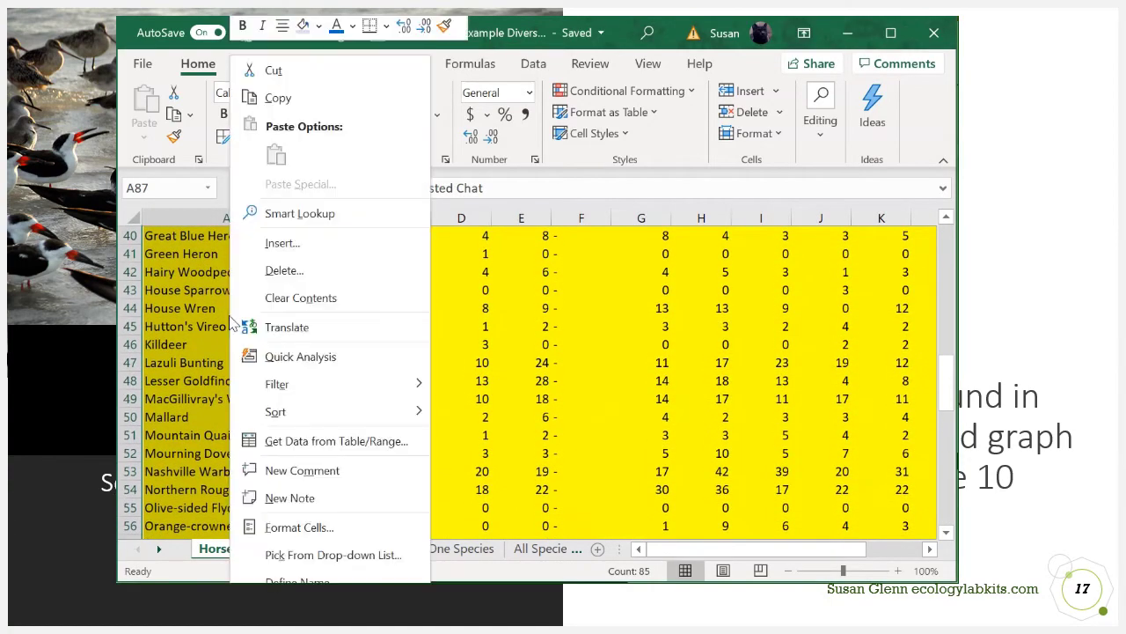
pyautogui.click(269, 99)
pyautogui.scroll(-13, 528, 378)
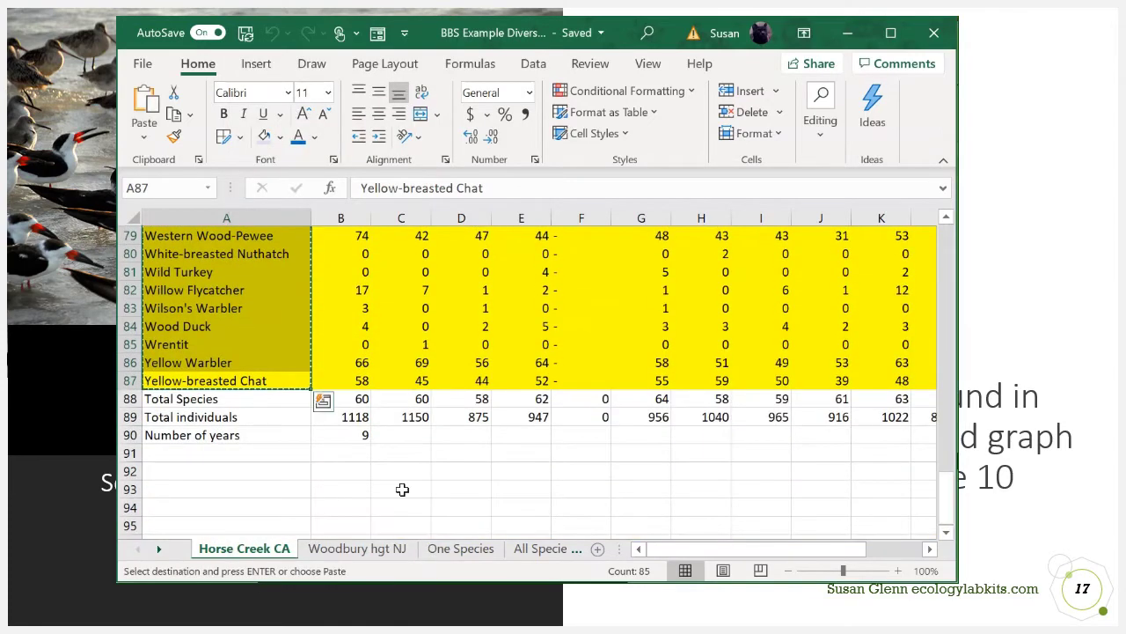
# Step: Paste the copied species names as values under Horse Creek CA on the One Species sheet, starting at A2
pyautogui.click(460, 550)
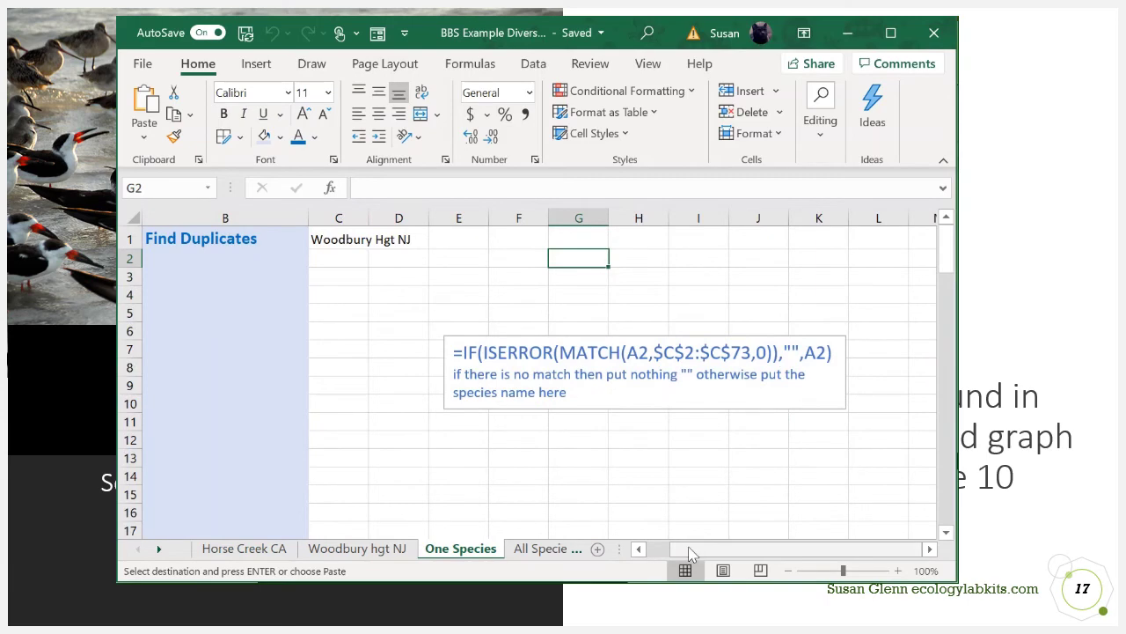
pyautogui.moveTo(689, 548); pyautogui.dragTo(606, 525)
pyautogui.rightClick(209, 257)
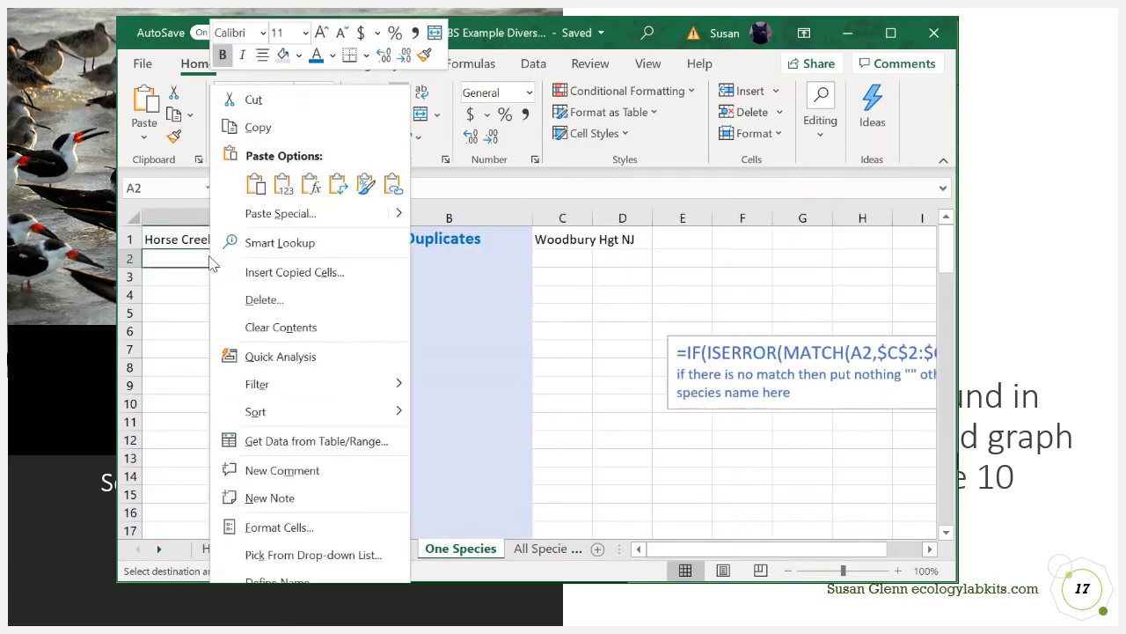
pyautogui.click(283, 183)
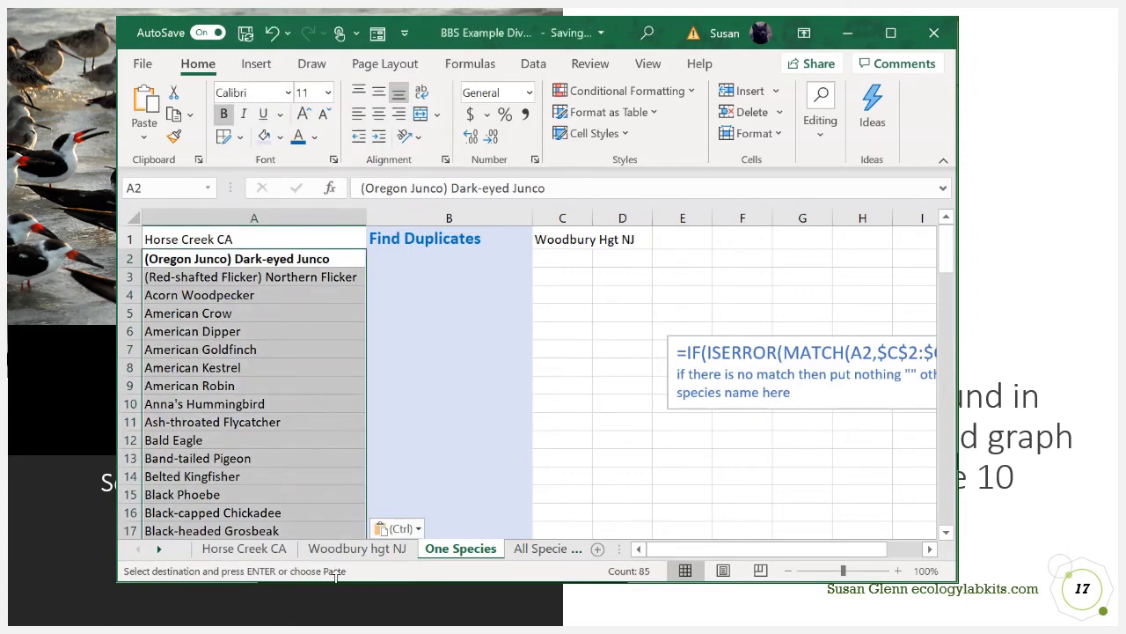
# Step: Copy the Woodbury hgt NJ sheet's species list and paste it as values into the One Species sheet, starting at C2
pyautogui.click(340, 549)
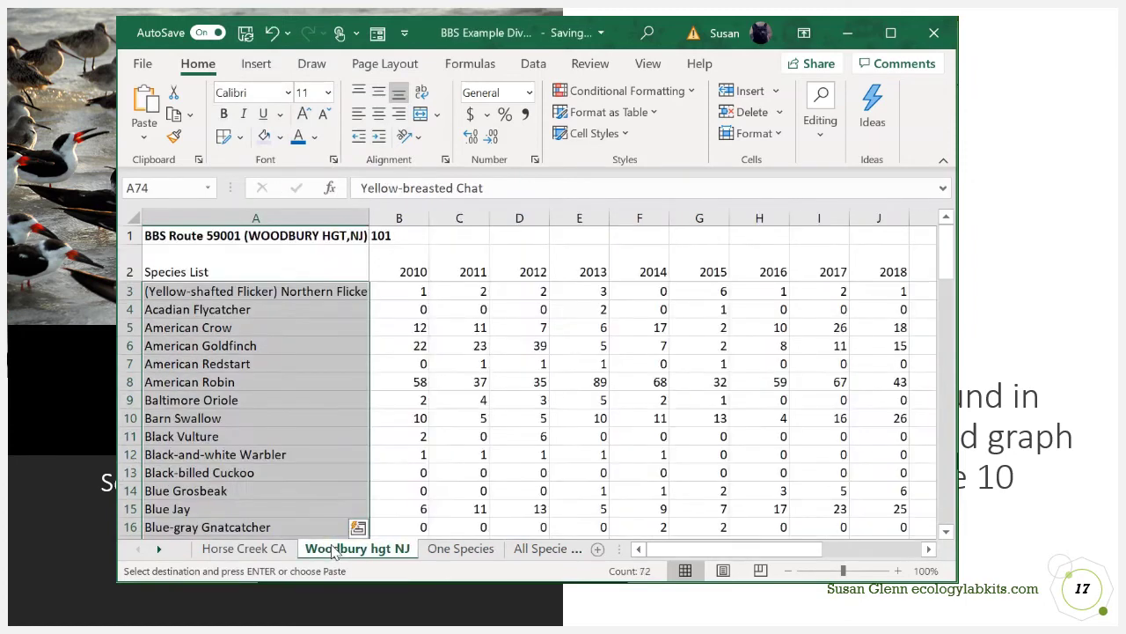
pyautogui.rightClick(287, 338)
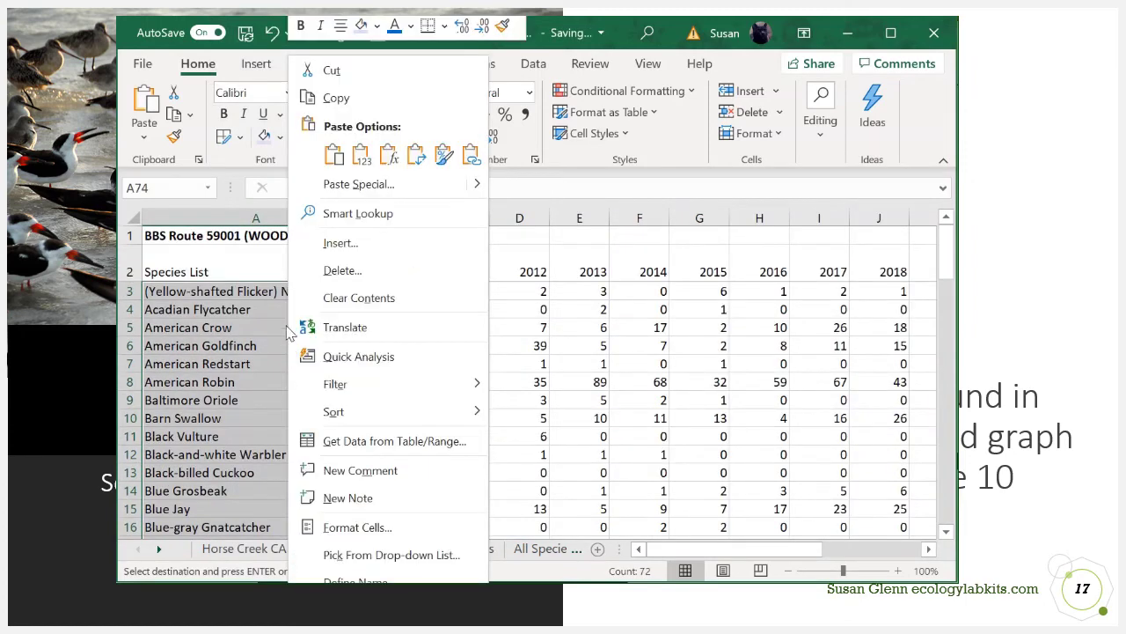
pyautogui.click(335, 104)
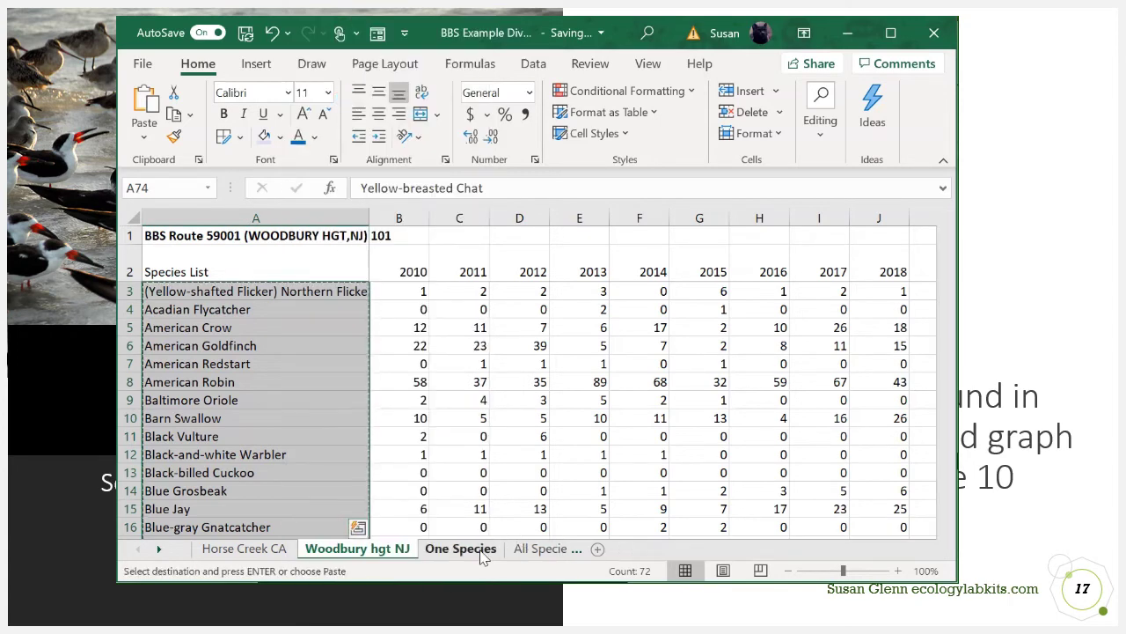
pyautogui.click(467, 549)
pyautogui.click(568, 258)
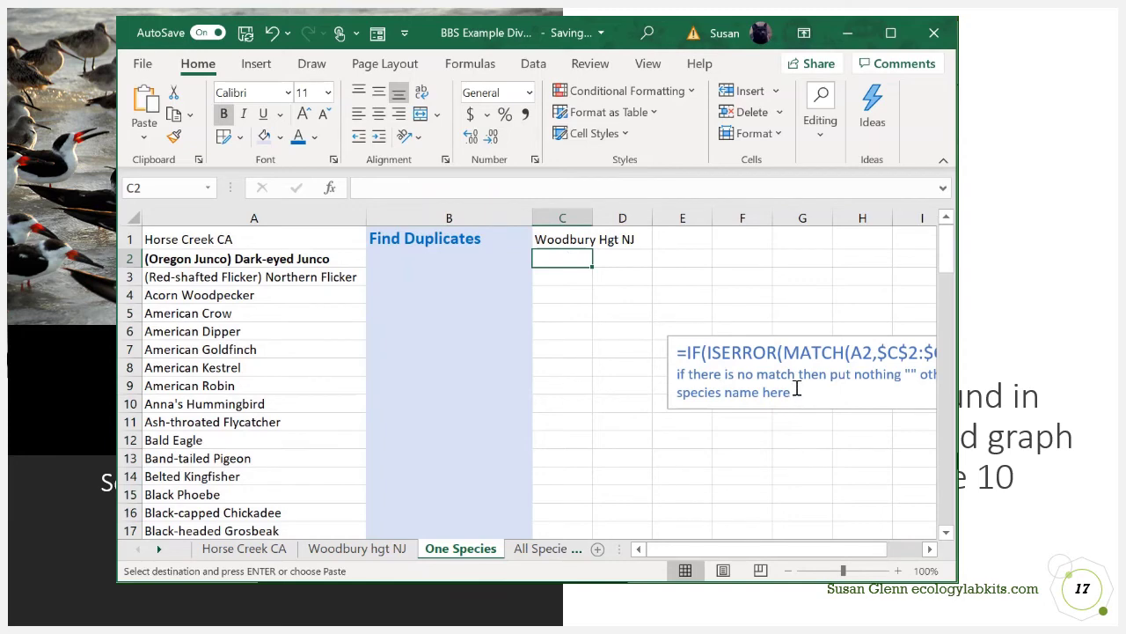
pyautogui.rightClick(568, 262)
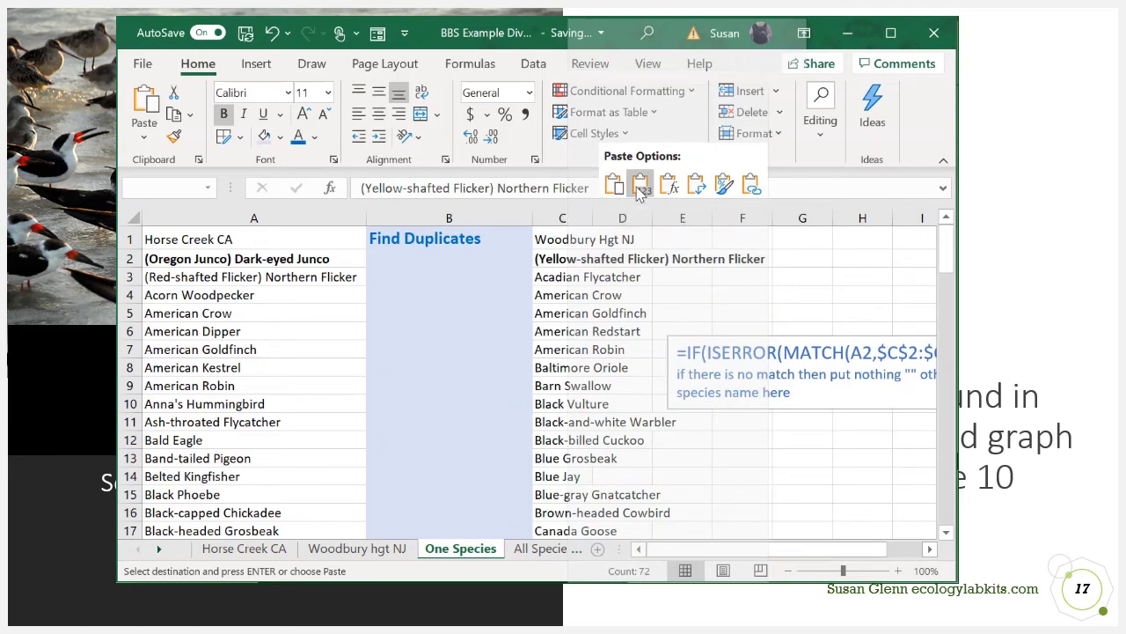
pyautogui.click(639, 186)
# Step: Copy the formula =IF(ISERROR(MATCH(A2,$C$2:$C$73,0)),"",A2) from the text box on the One Species sheet
pyautogui.click(461, 384)
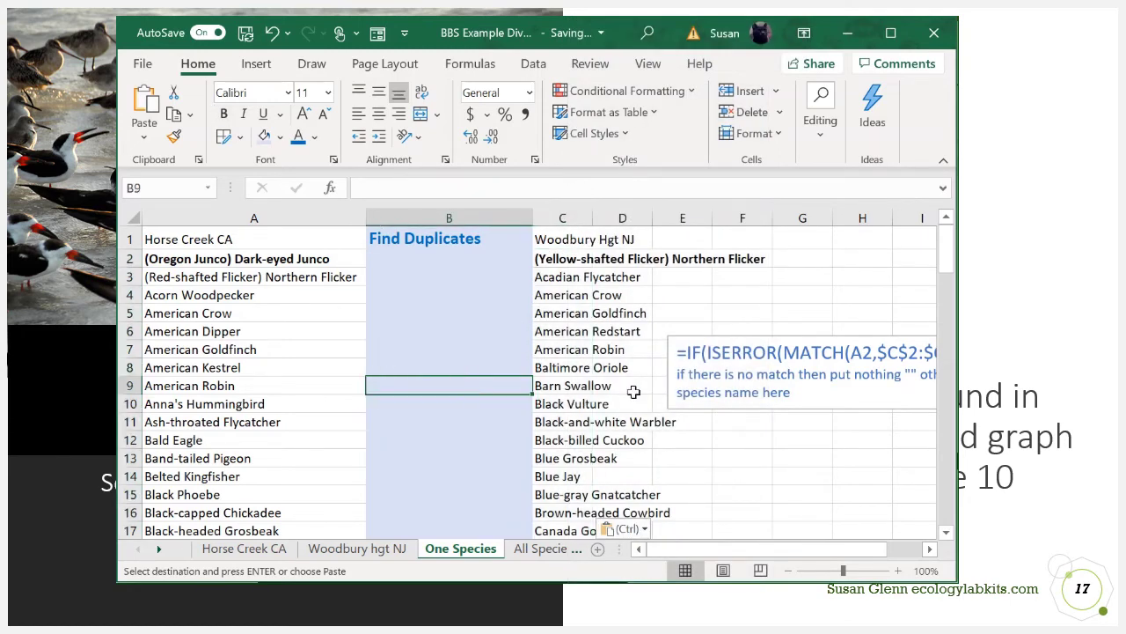
pyautogui.click(719, 354)
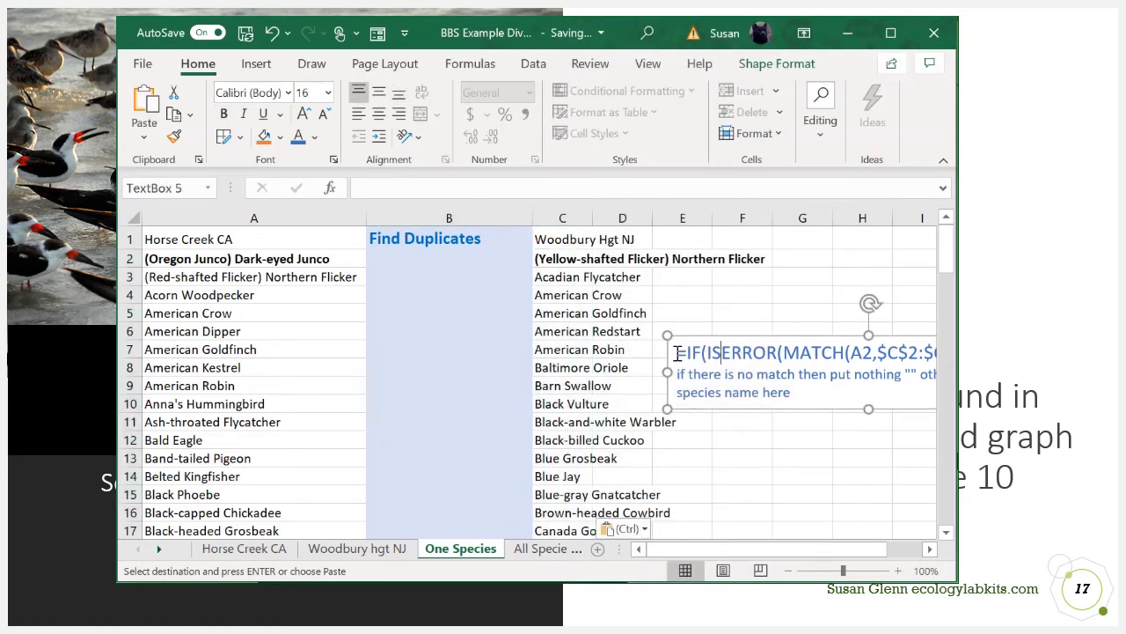
pyautogui.moveTo(680, 352); pyautogui.dragTo(942, 348)
pyautogui.moveTo(282, 366); pyautogui.dragTo(881, 345)
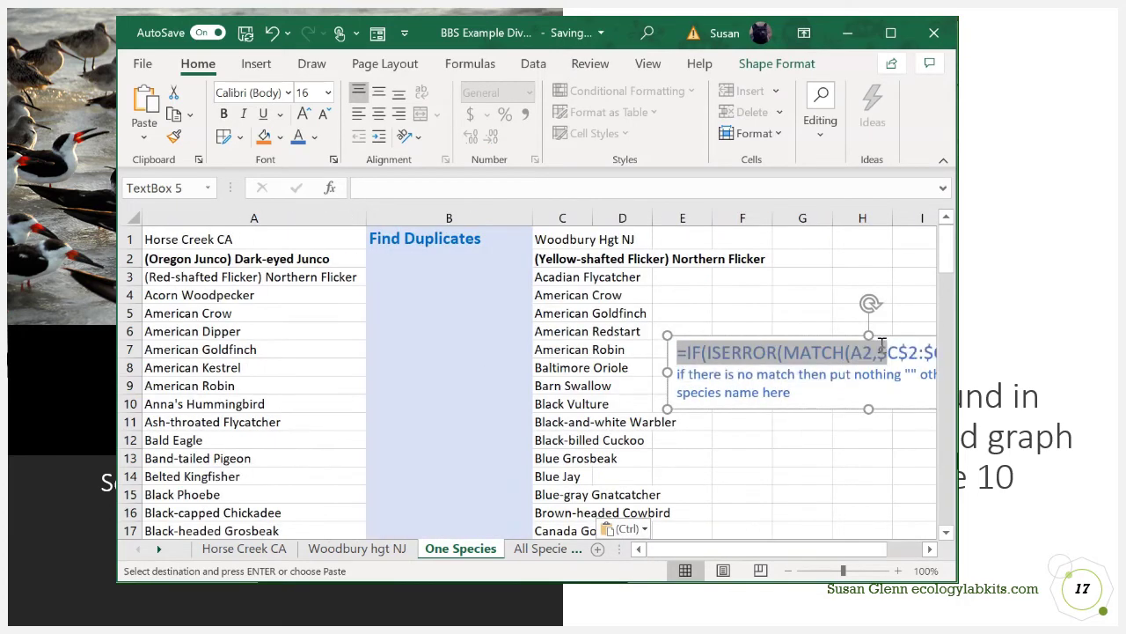
pyautogui.click(930, 549)
pyautogui.click(929, 548)
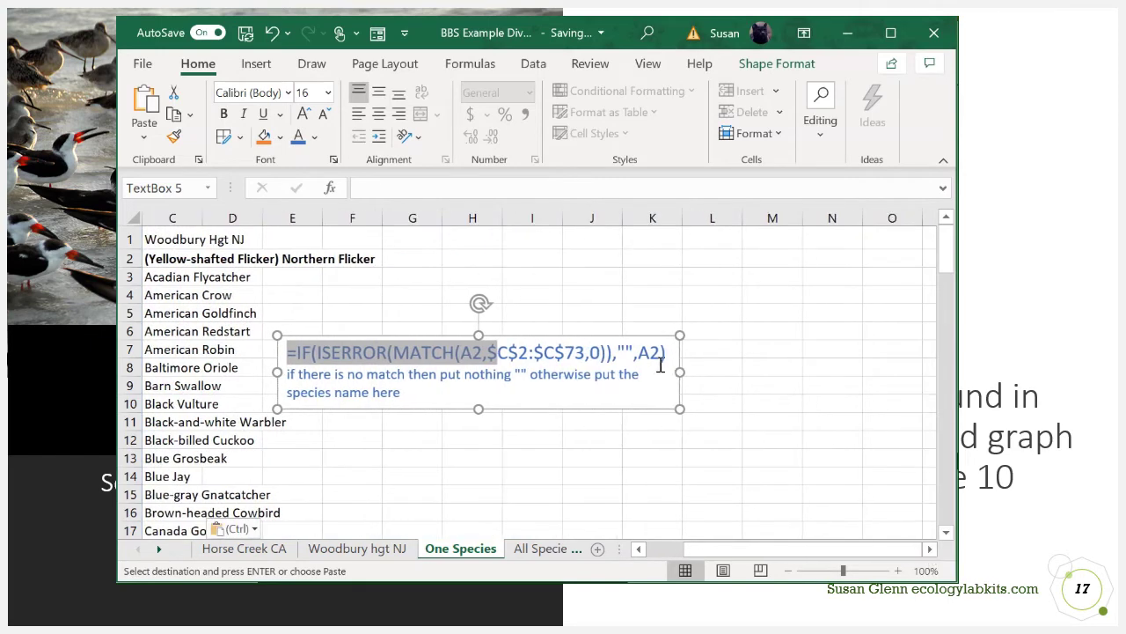
pyautogui.moveTo(665, 353); pyautogui.dragTo(279, 353)
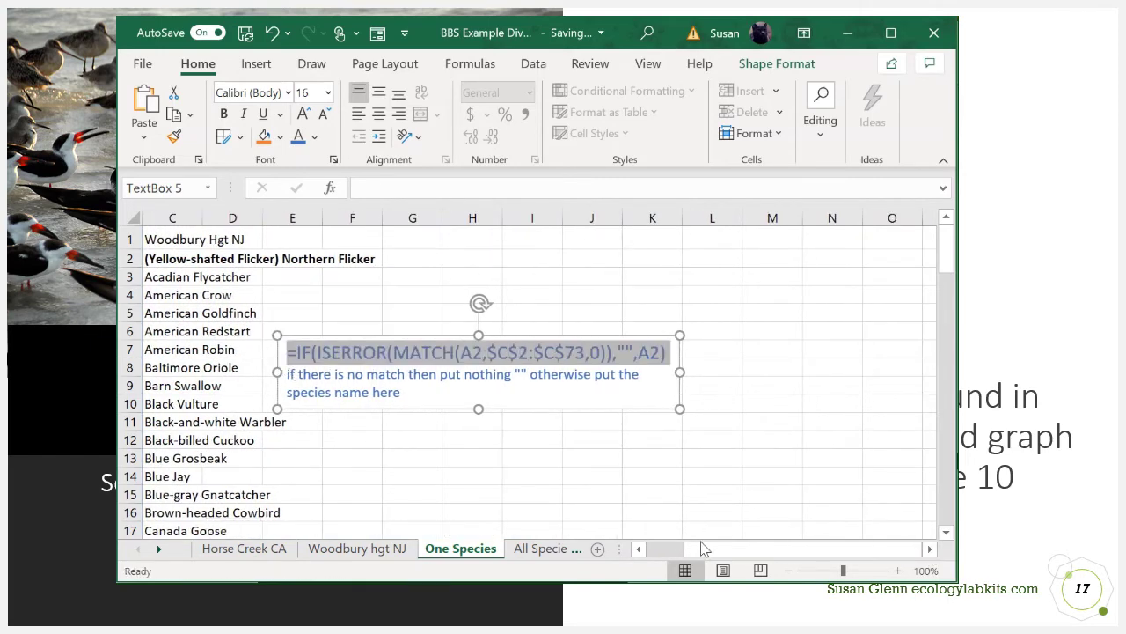
# Step: Paste the copied duplicate-finding formula into cell B2 under Find Duplicates
pyautogui.moveTo(792, 548); pyautogui.dragTo(753, 548)
pyautogui.click(421, 262)
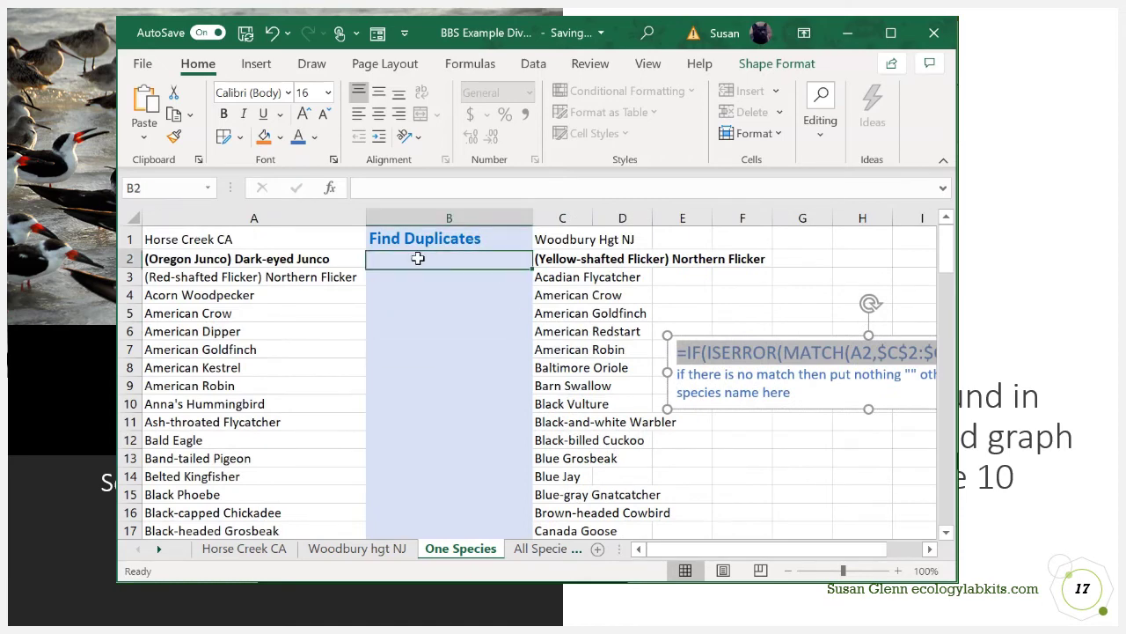
pyautogui.rightClick(419, 264)
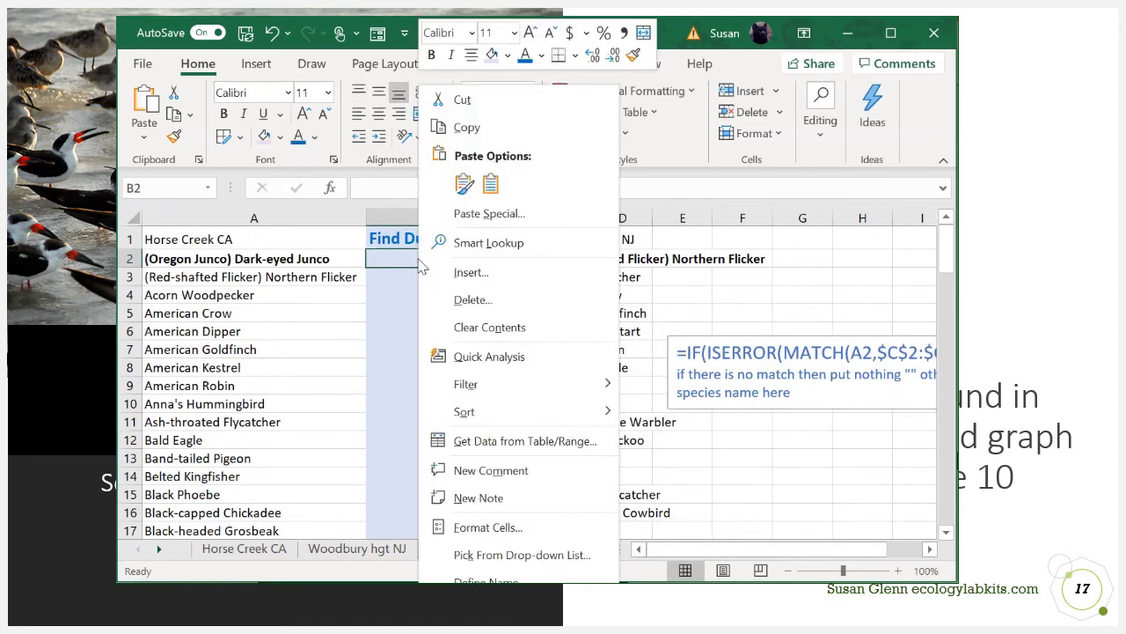
pyautogui.click(464, 183)
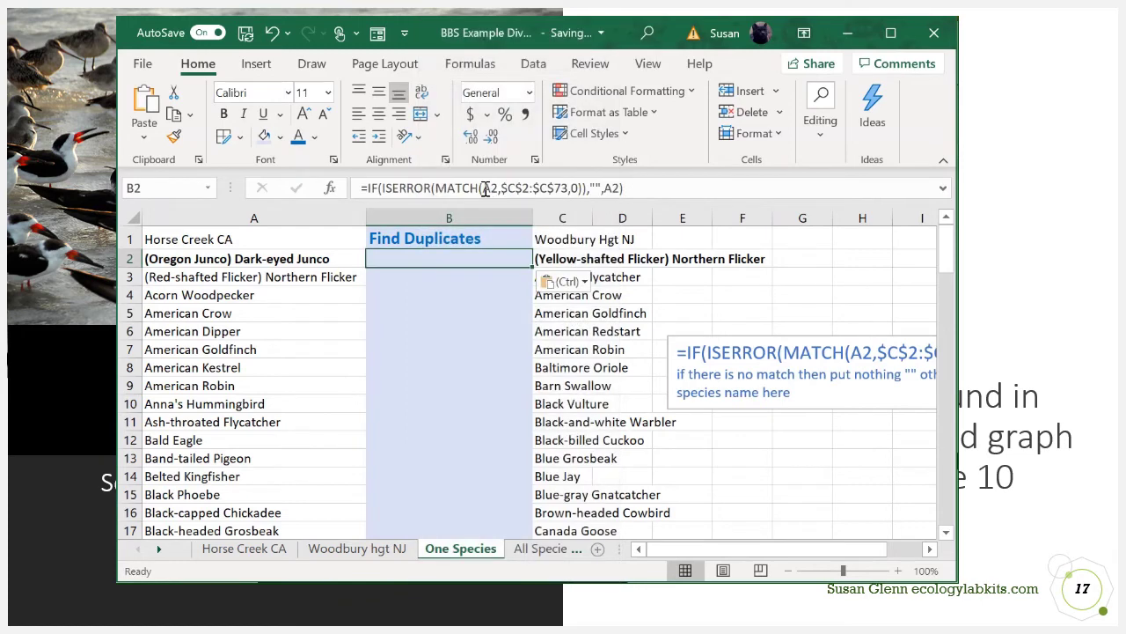
# Step: Check that the B2 formula's lookup range $C$2:$C$73 covers the whole Woodbury Hgt NJ species list, and keep the formula
pyautogui.click(432, 301)
pyautogui.click(436, 256)
pyautogui.click(497, 187)
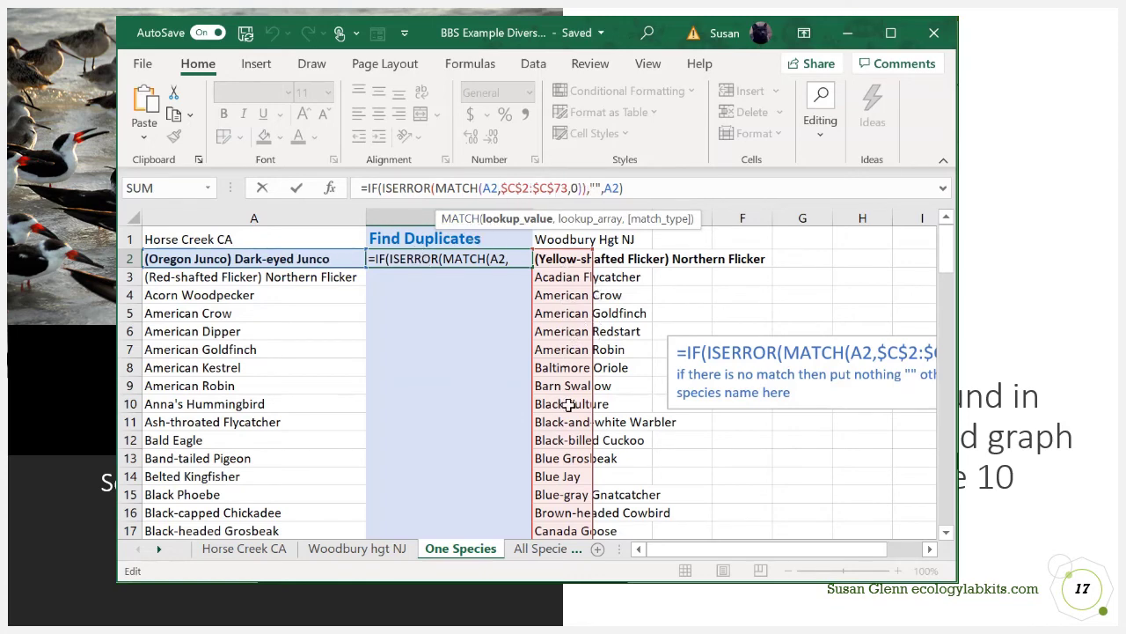
pyautogui.scroll(-10, 577, 401)
pyautogui.scroll(-10, 585, 417)
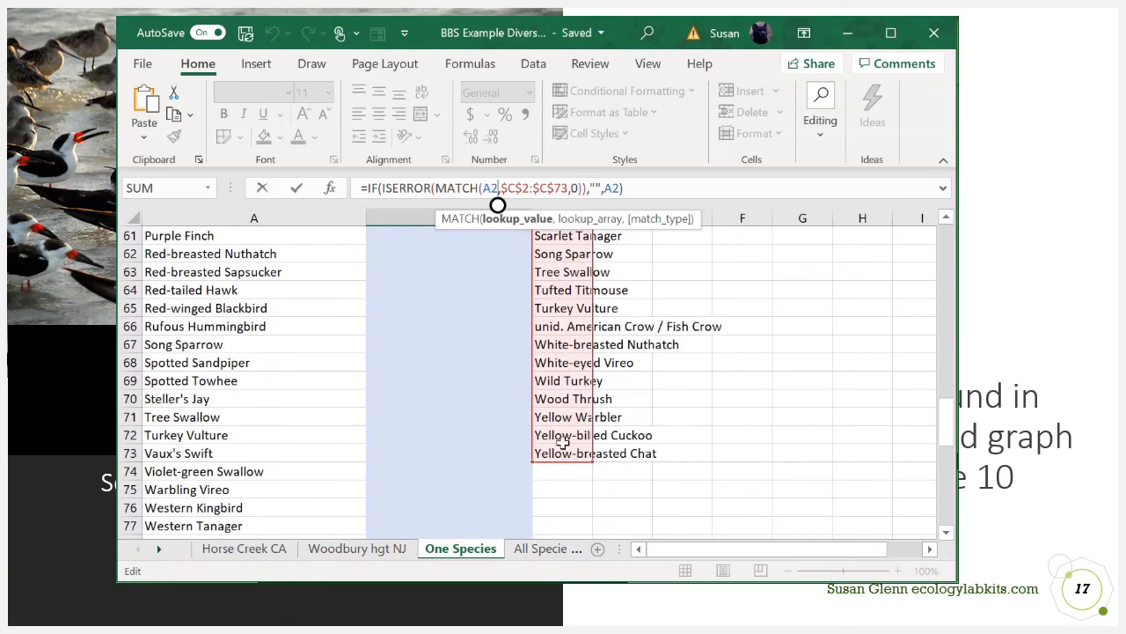
pyautogui.scroll(11, 564, 438)
pyautogui.scroll(9, 564, 437)
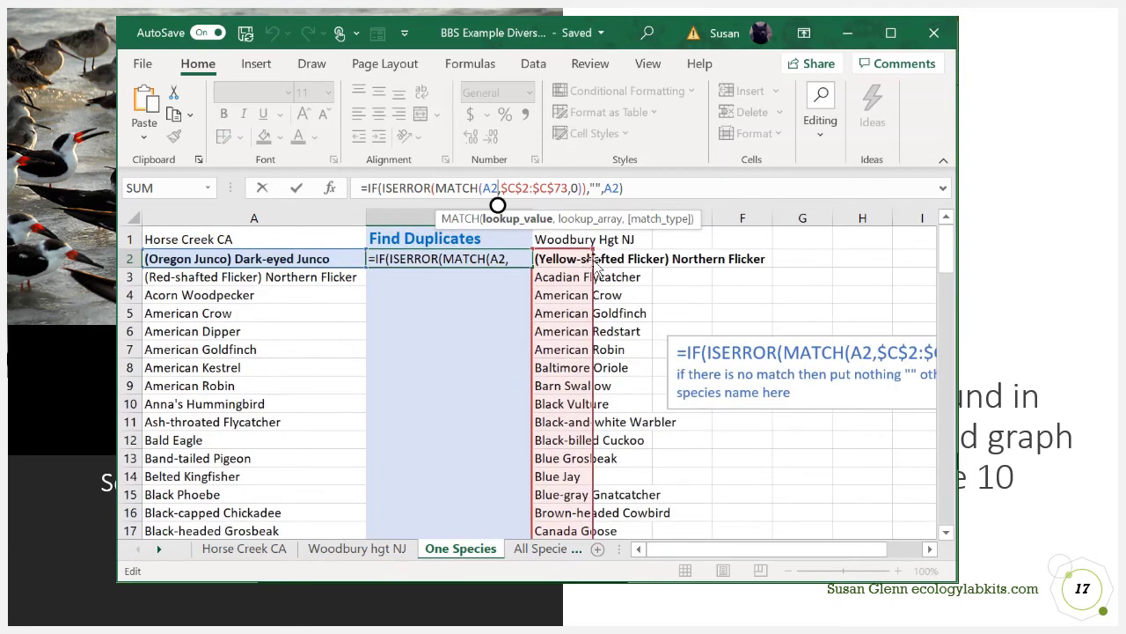
pyautogui.click(641, 187)
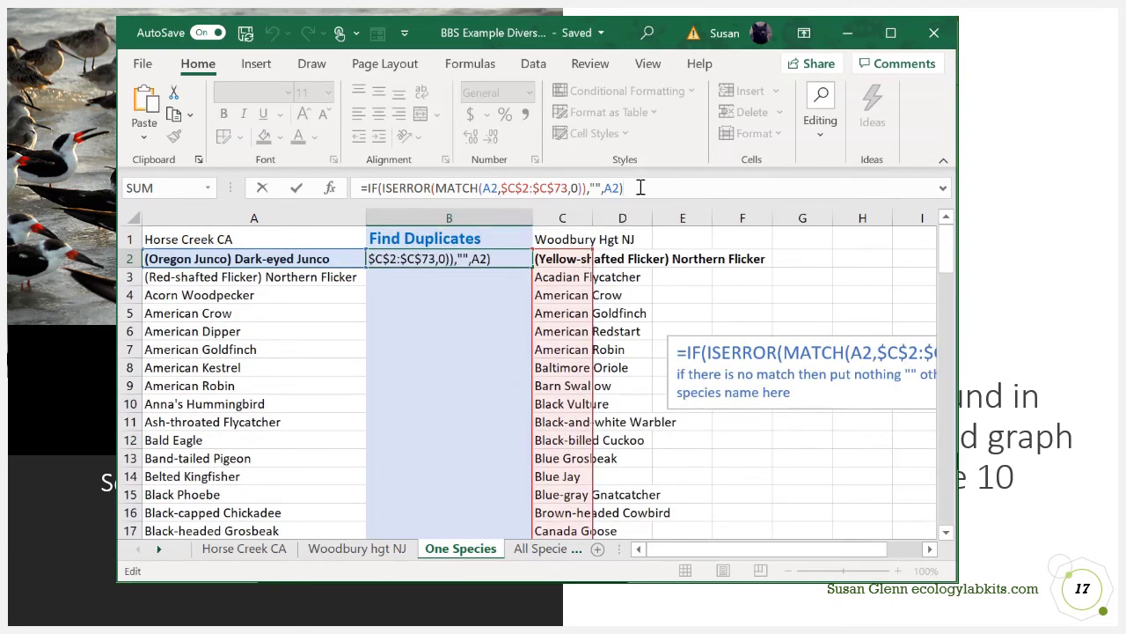
pyautogui.press('Return')
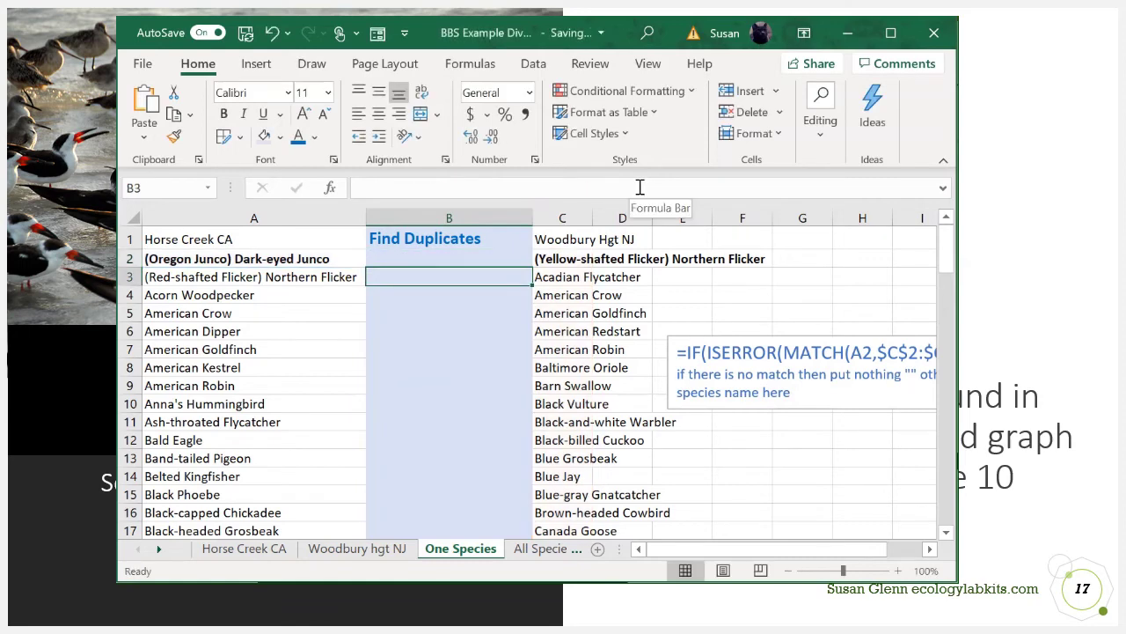
# Step: Fill the duplicate-finding formula from B2 down through B86, alongside the last Horse Creek CA species
pyautogui.click(514, 259)
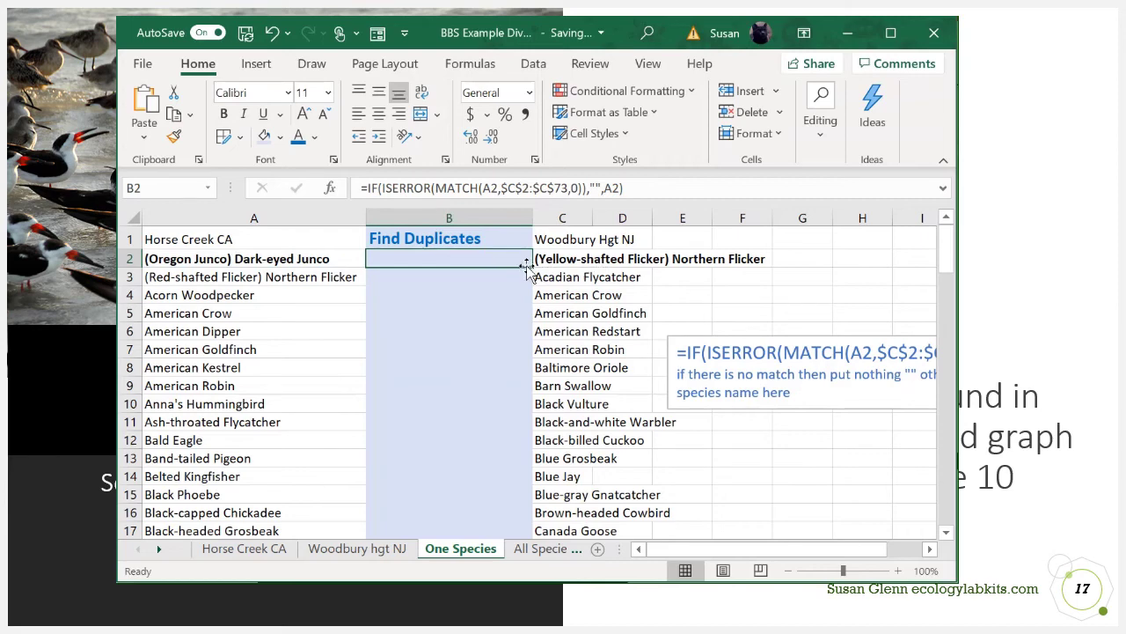
pyautogui.moveTo(531, 266); pyautogui.dragTo(505, 481)
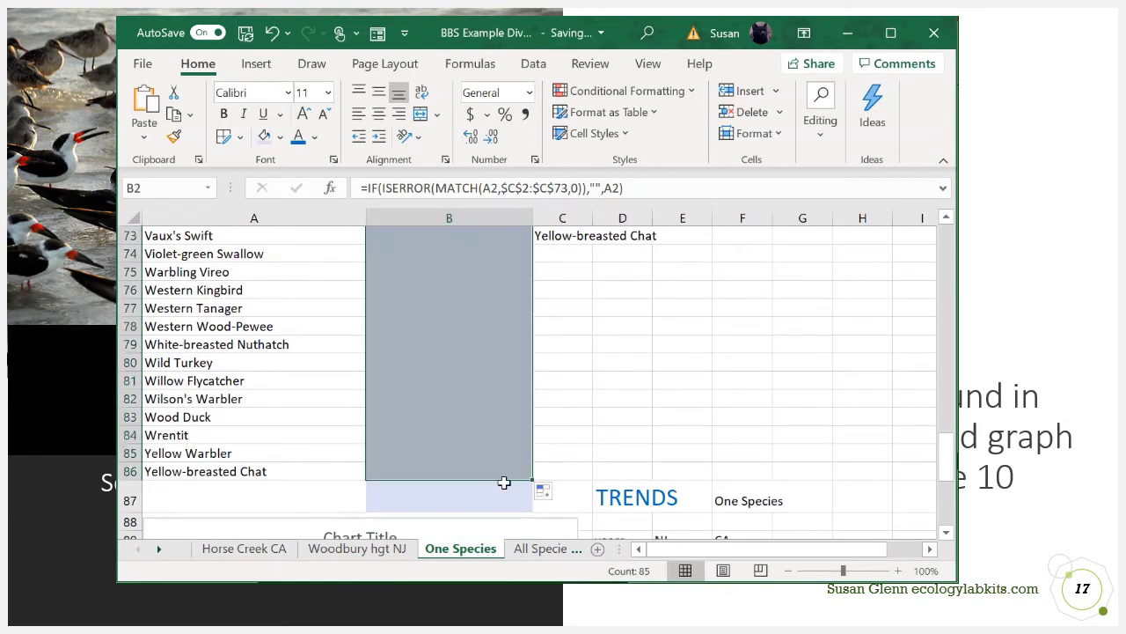
# Step: Compare the Find Duplicates matches with both species lists, using Red-tailed Hawk in A64, B64 and C57 as the example
pyautogui.hotkey('shift', 'Return')
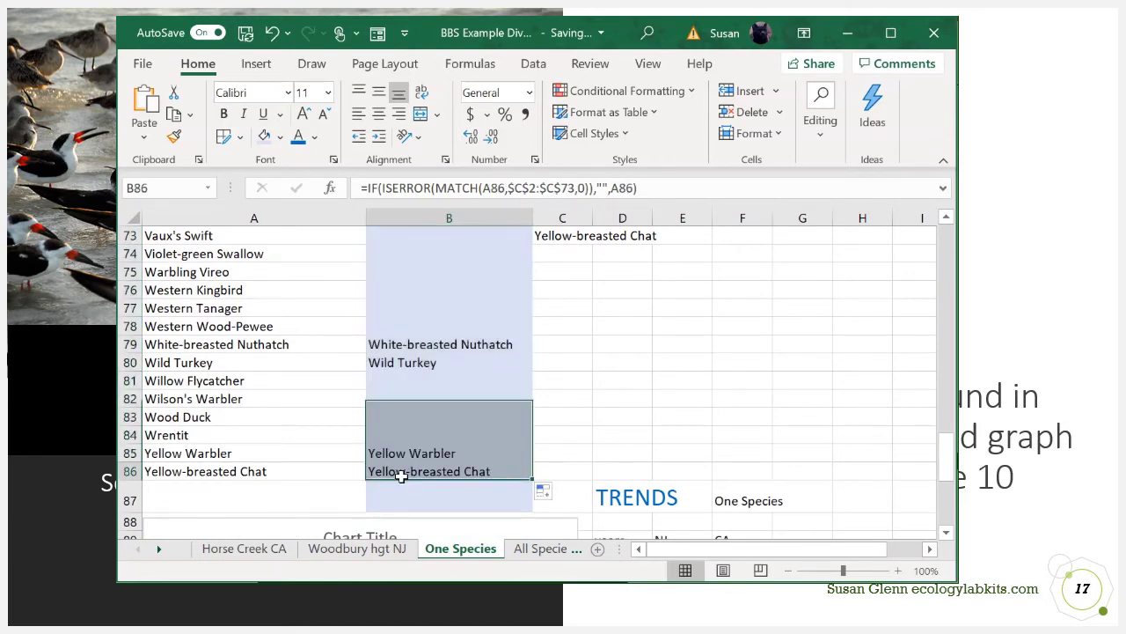
pyautogui.hotkey('shift', 'Return')
pyautogui.hotkey('shift', 'Return')
pyautogui.hotkey('shift', 'Return')
pyautogui.hotkey('shift', 'Return')
pyautogui.hotkey('shift', 'Return')
pyautogui.hotkey('shift', 'Return')
pyautogui.hotkey('shift', 'Return')
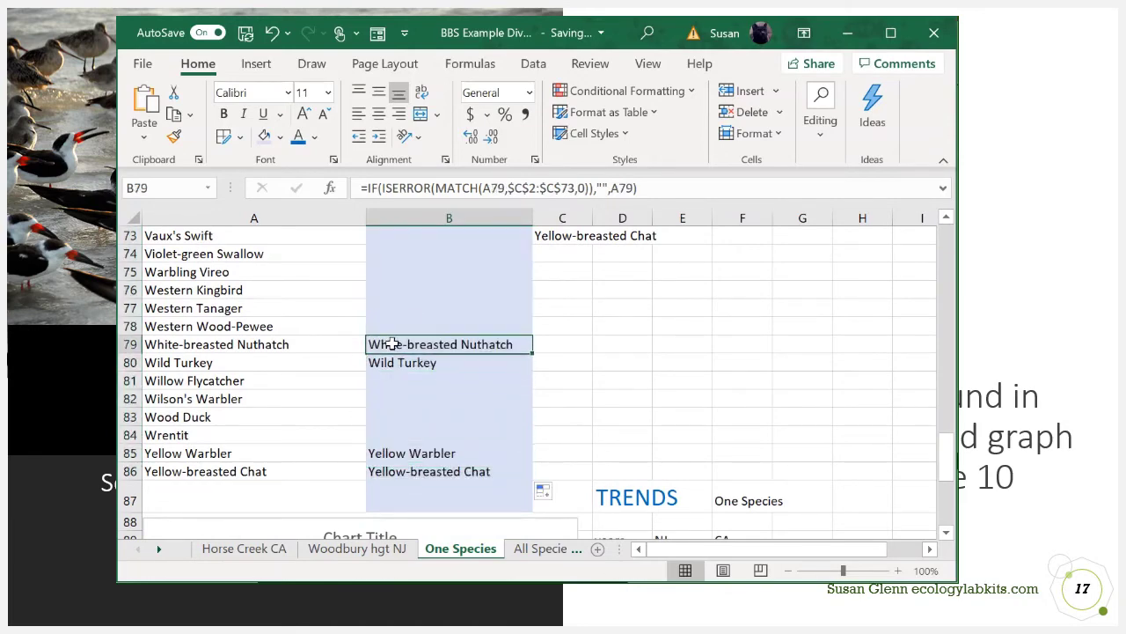
pyautogui.scroll(6, 434, 286)
pyautogui.click(404, 396)
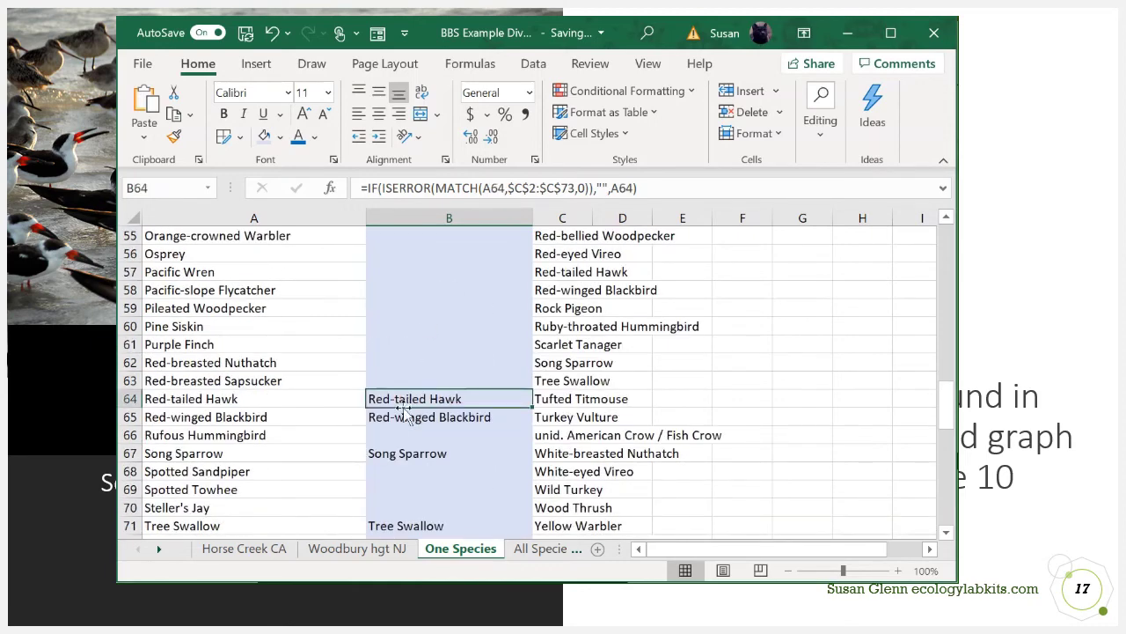
pyautogui.click(401, 415)
pyautogui.click(205, 401)
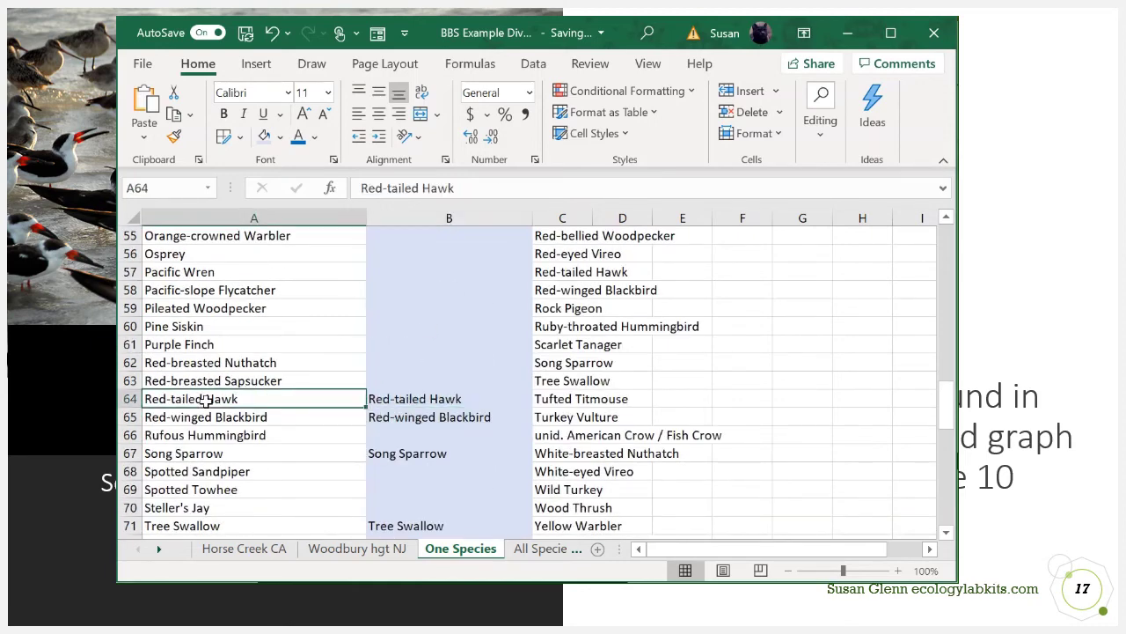
pyautogui.click(417, 399)
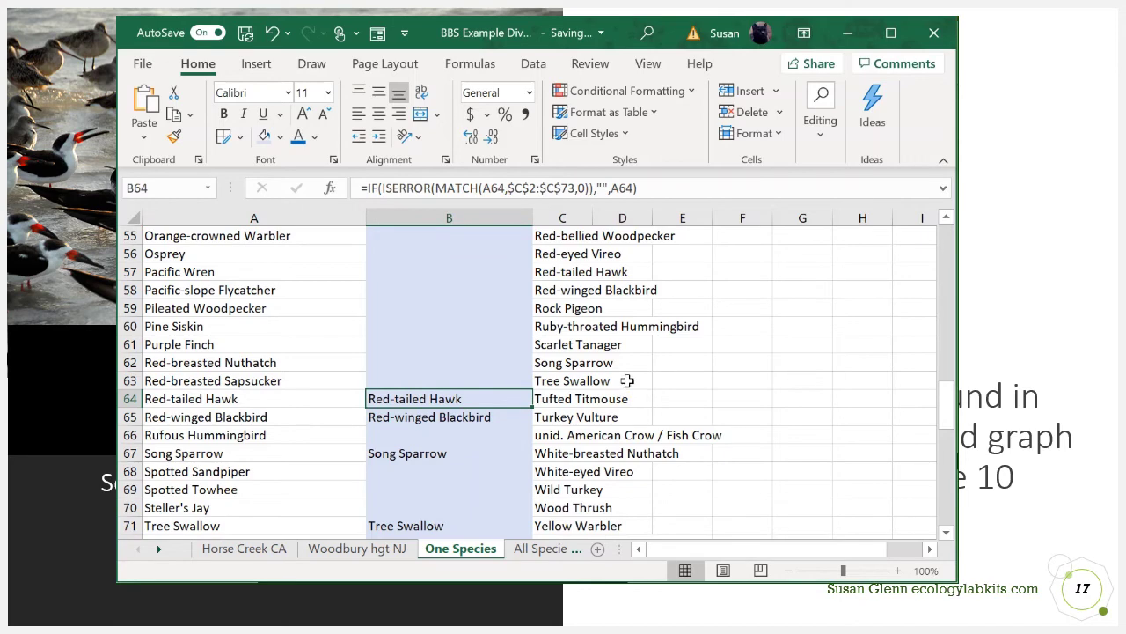
pyautogui.click(575, 274)
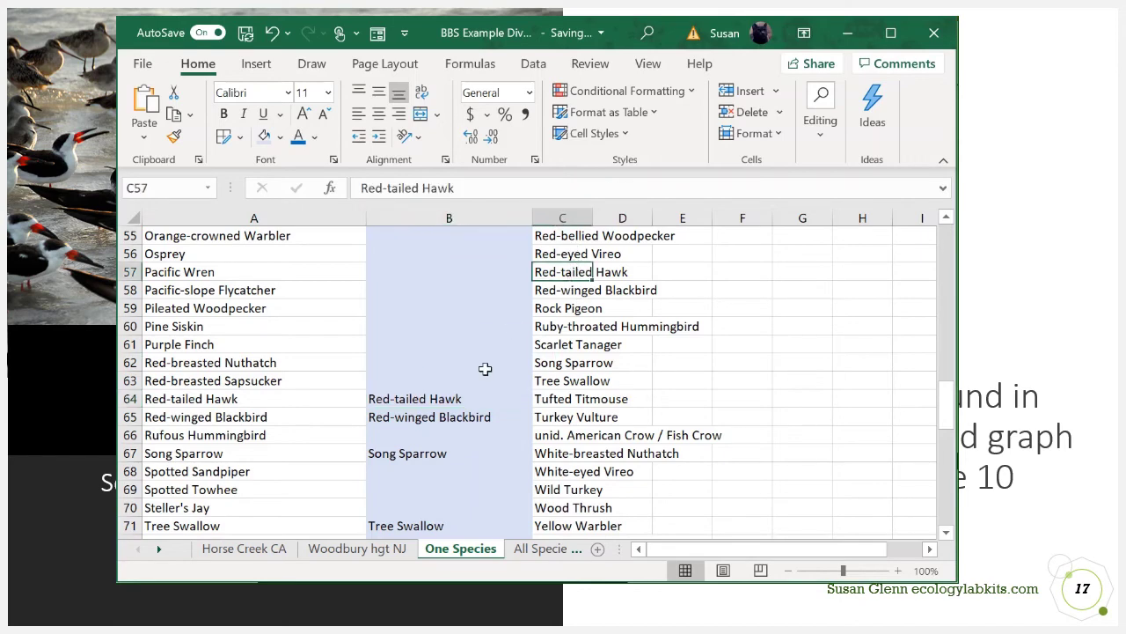
pyautogui.click(434, 399)
pyautogui.click(296, 399)
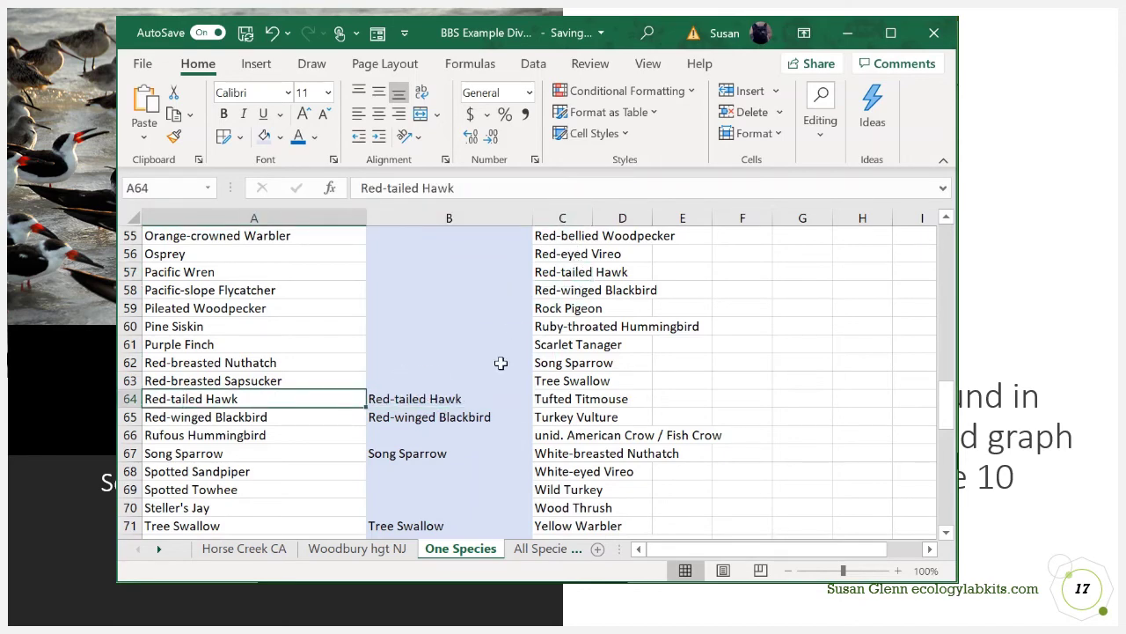
# Step: Review the Find Duplicates column from the beginning for a shared species whose trend can be graphed
pyautogui.scroll(12, 495, 367)
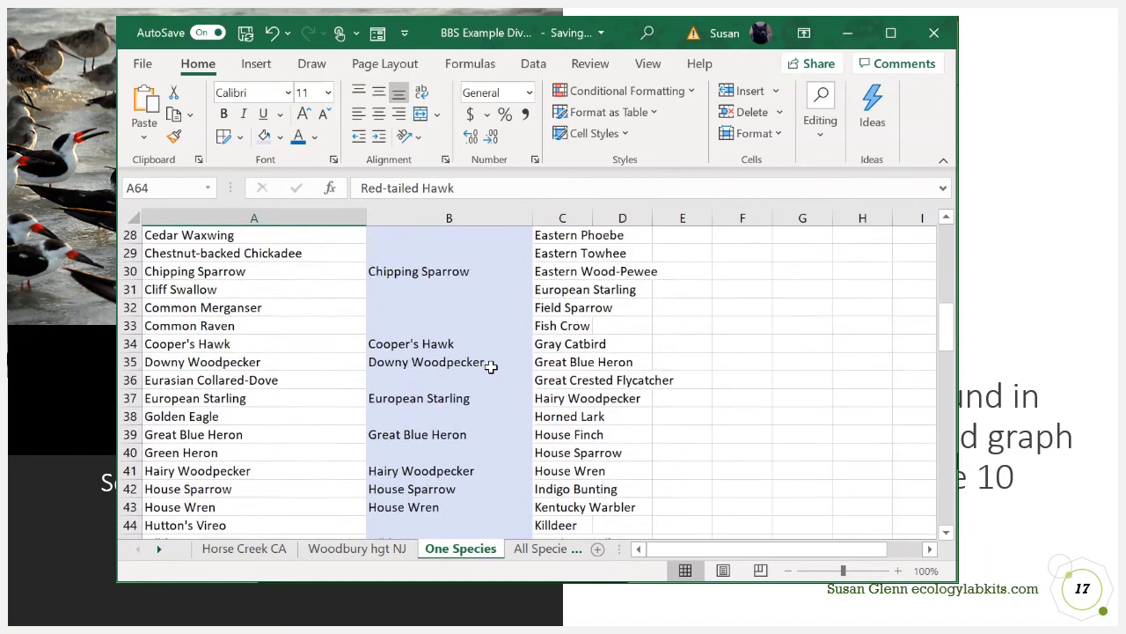
pyautogui.scroll(6, 489, 367)
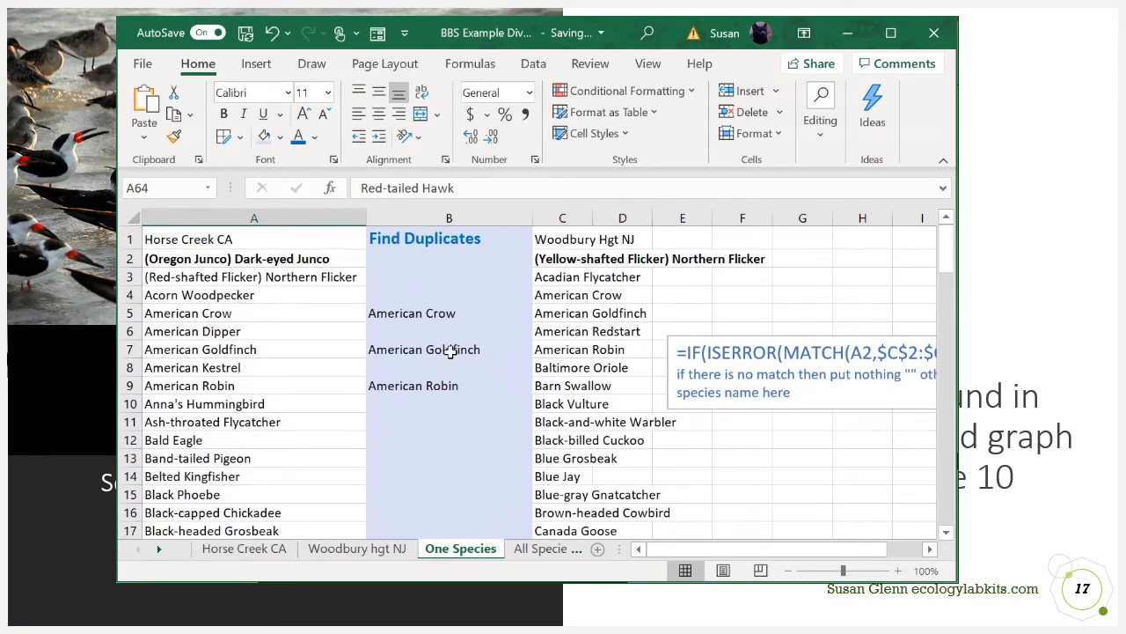
pyautogui.click(386, 315)
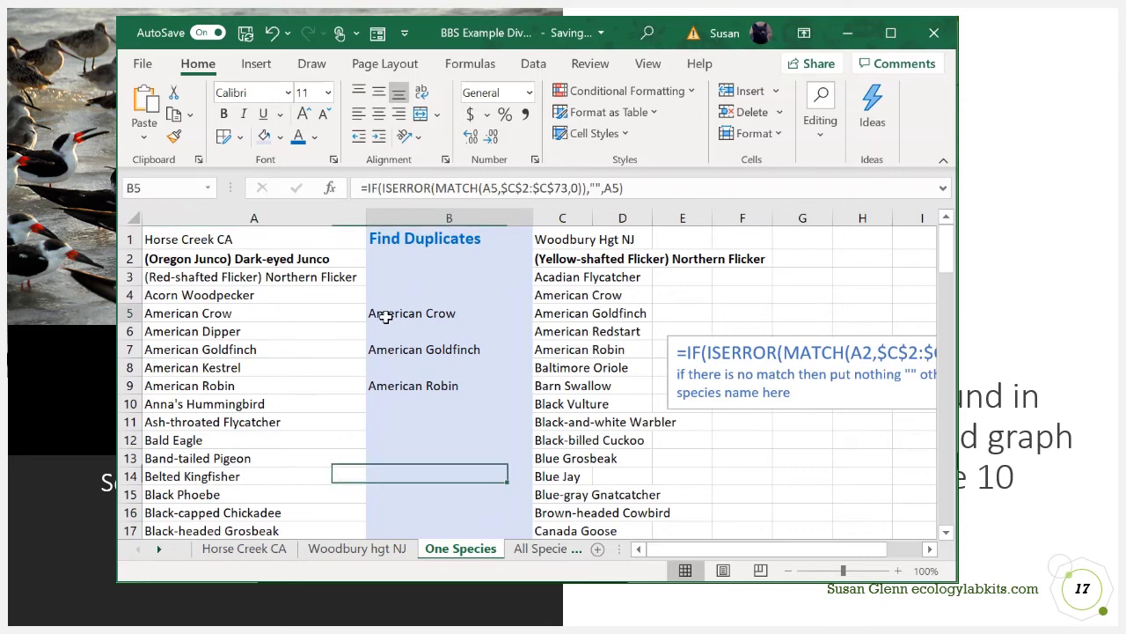
pyautogui.click(411, 390)
pyautogui.scroll(-4, 440, 396)
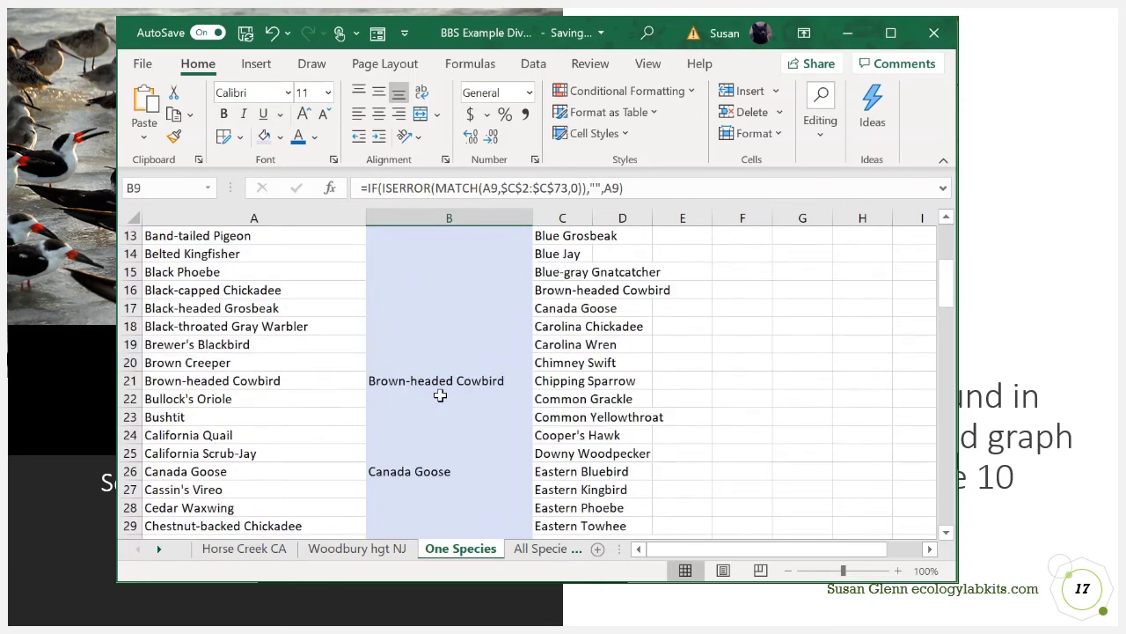
pyautogui.scroll(-4, 440, 396)
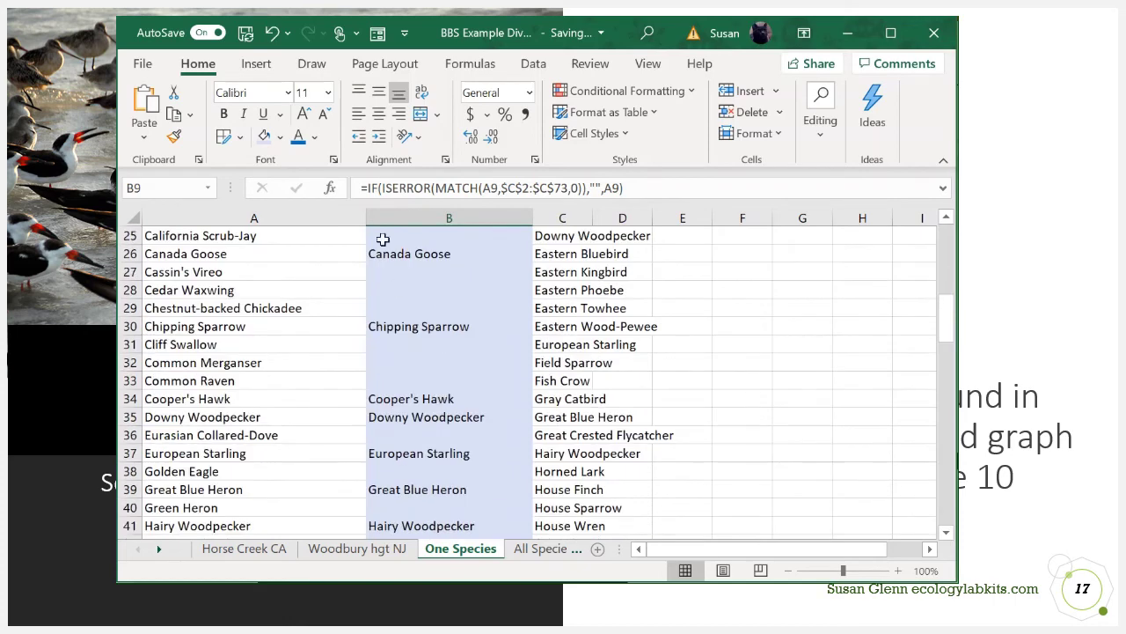
pyautogui.scroll(-1, 490, 373)
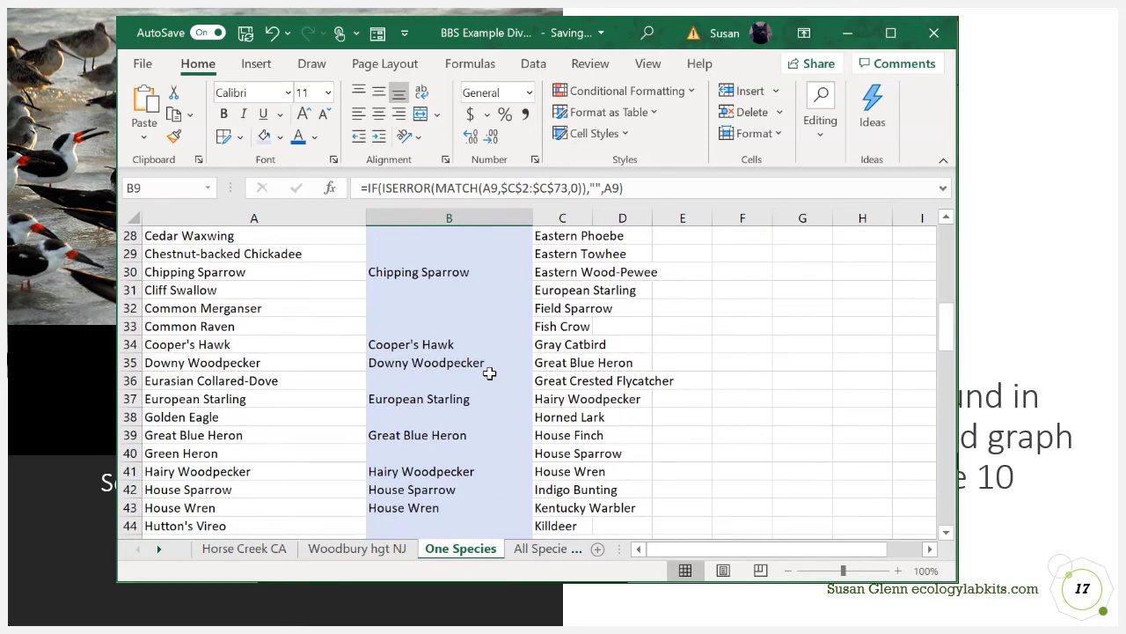
pyautogui.scroll(-1, 490, 373)
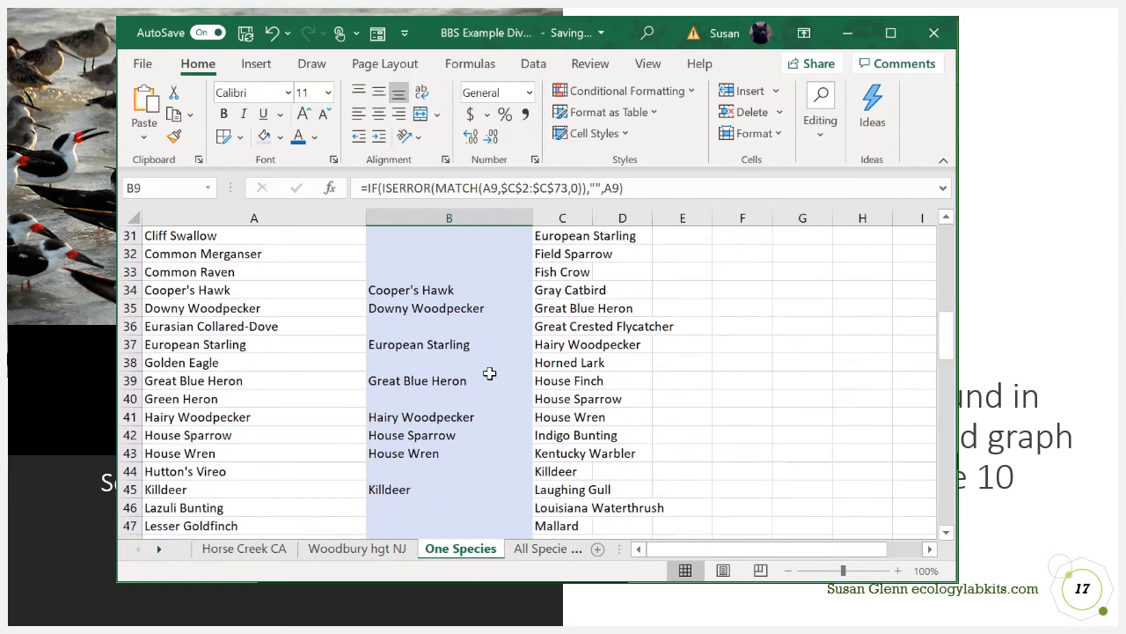
# Step: Copy the European Starling cell, B37, from the Find Duplicates column
pyautogui.click(426, 348)
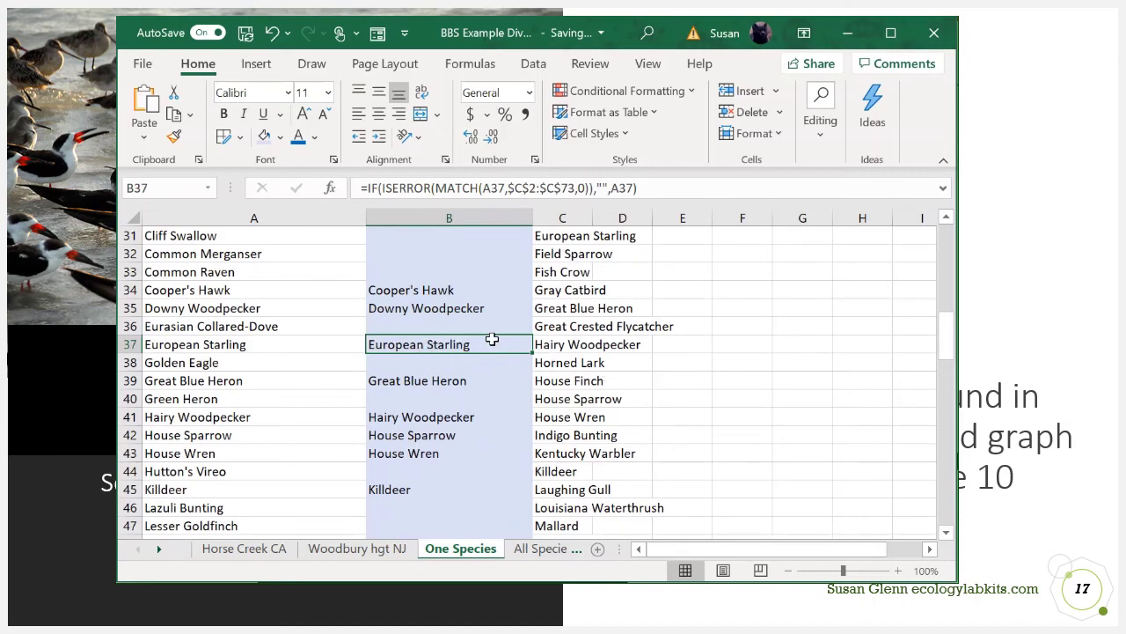
pyautogui.hotkey('ctrl', 'c')
pyautogui.scroll(-10, 537, 343)
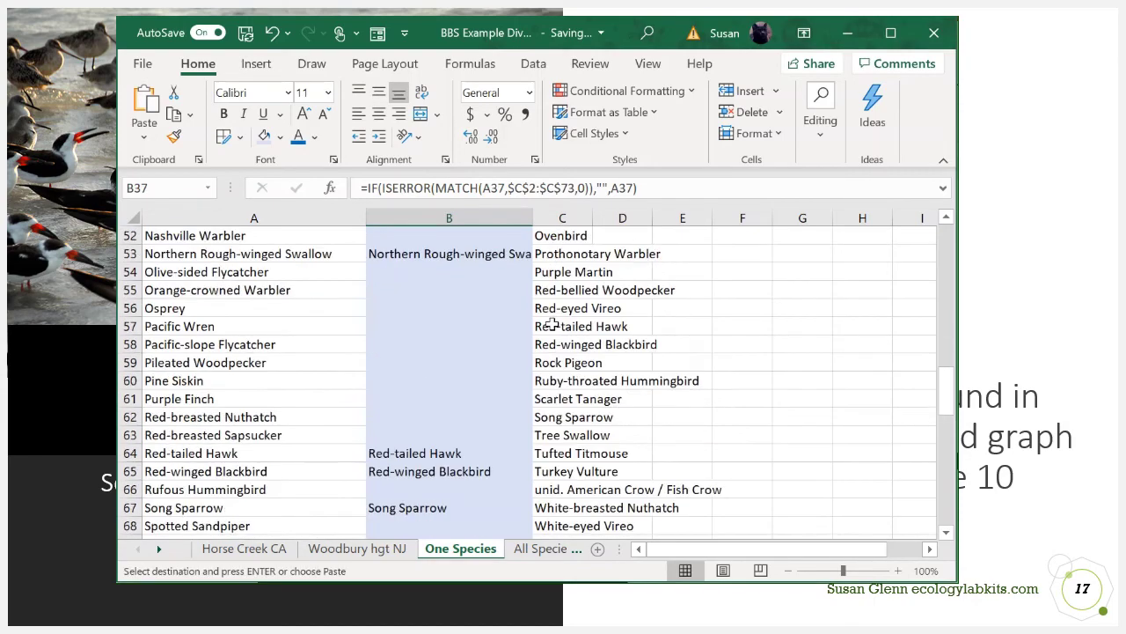
pyautogui.scroll(-7, 551, 326)
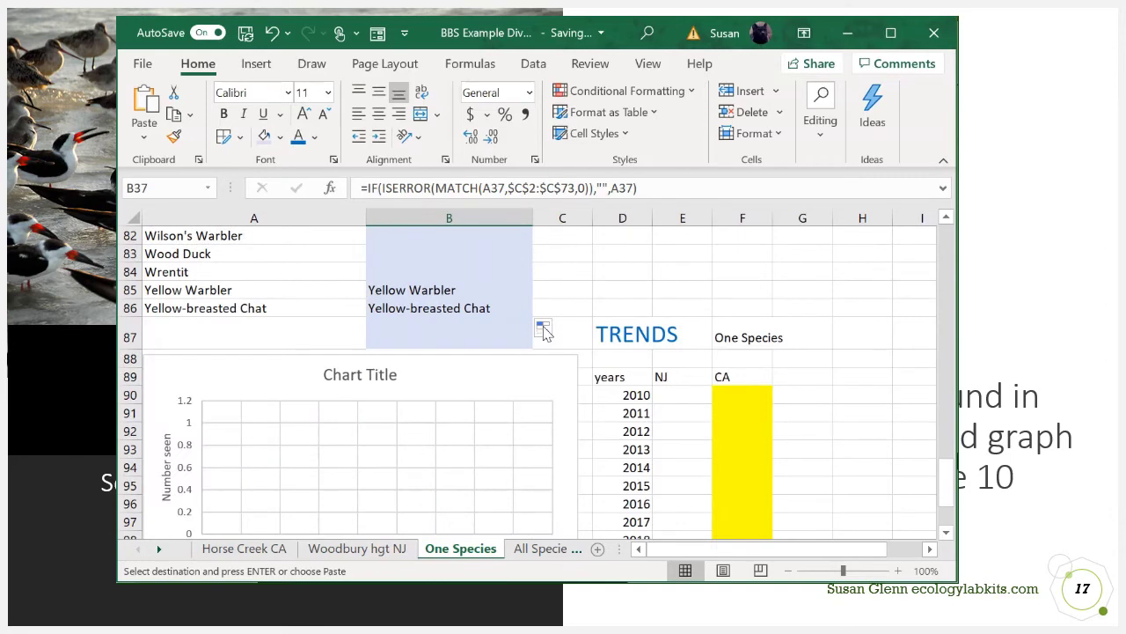
pyautogui.moveTo(660, 548); pyautogui.dragTo(685, 548)
pyautogui.hotkey('ctrl', 'v')
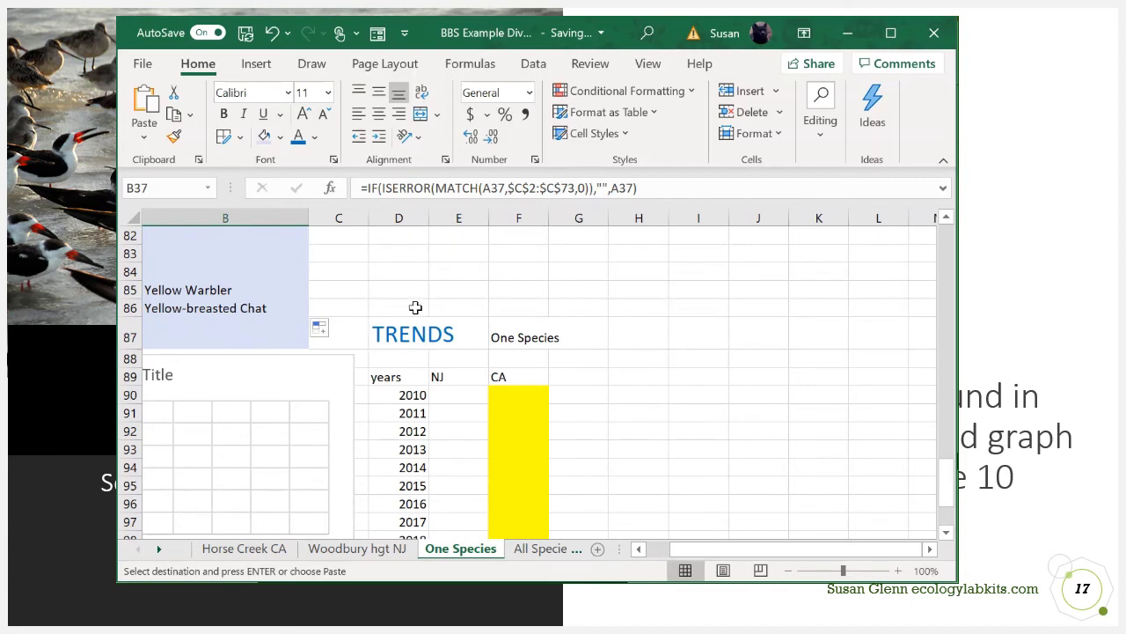
# Step: Try to paste the copied species cell into F87 and G87 beside the TRENDS heading
pyautogui.click(556, 341)
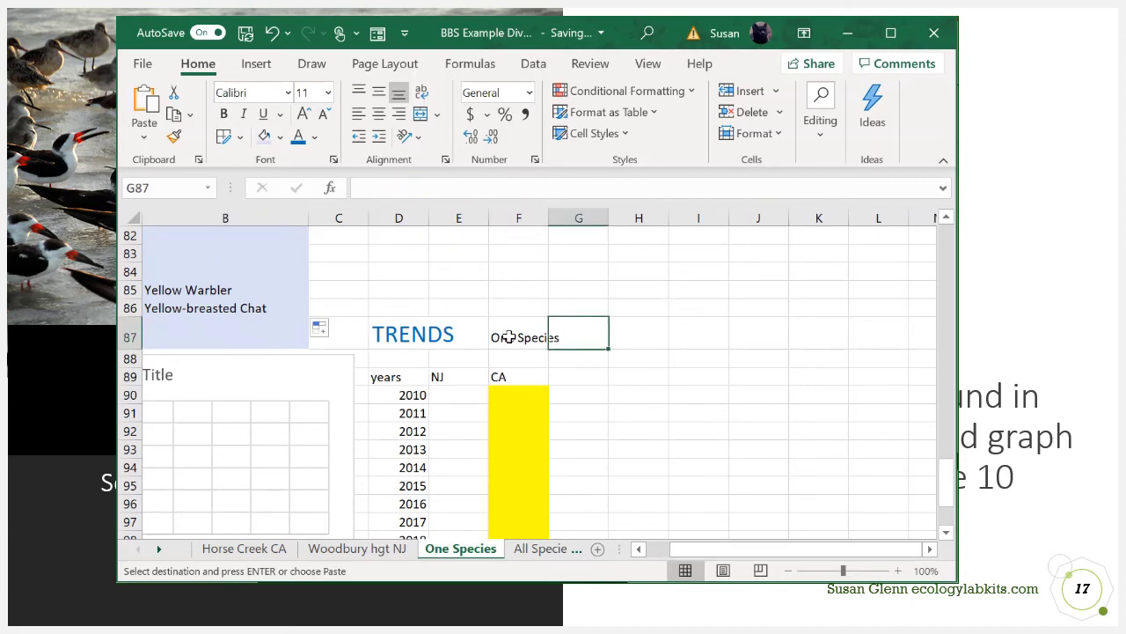
pyautogui.click(515, 337)
pyautogui.hotkey('ctrl', 'v')
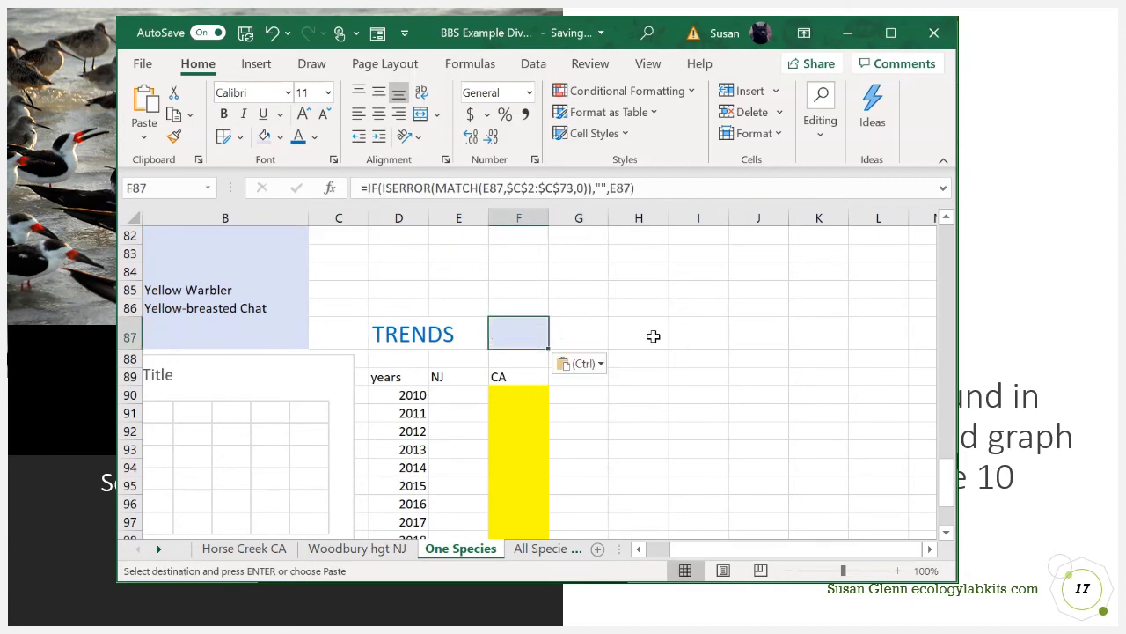
pyautogui.click(572, 332)
pyautogui.click(542, 332)
pyautogui.click(604, 340)
pyautogui.hotkey('ctrl', 'v')
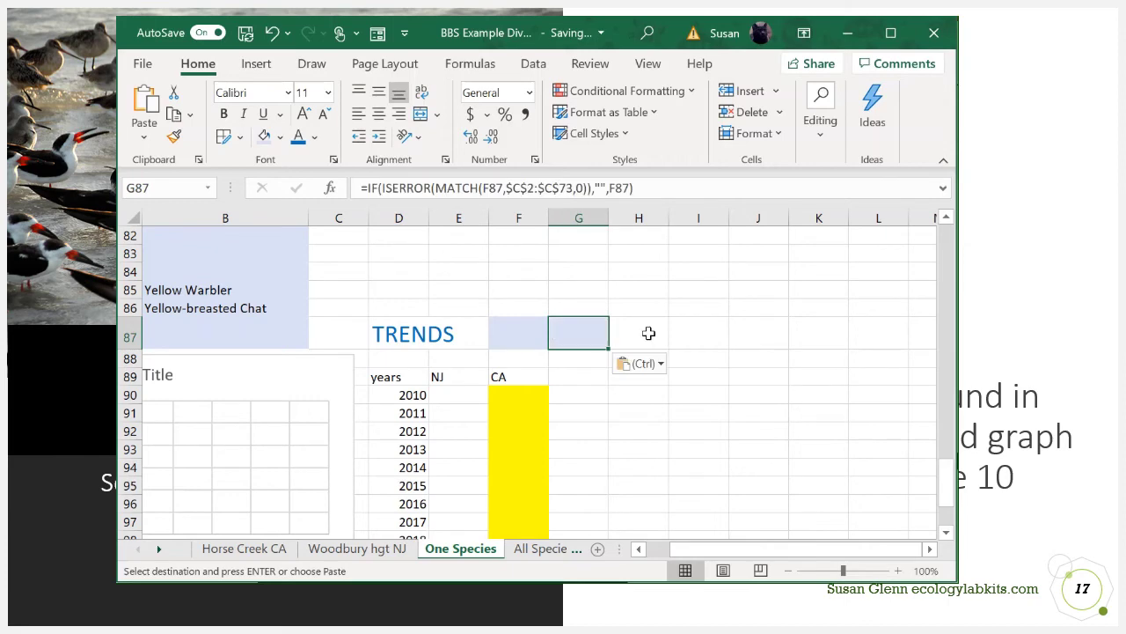
pyautogui.click(648, 329)
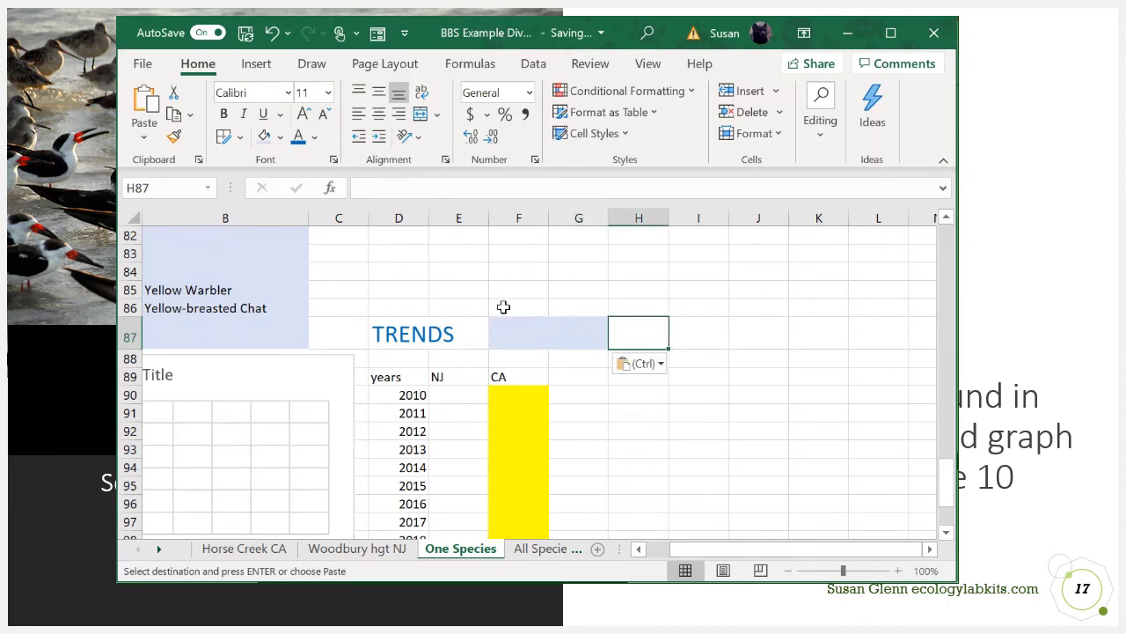
# Step: Paste European Starling as a value into F87 beside the TRENDS heading and clear the contents of G87
pyautogui.rightClick(505, 341)
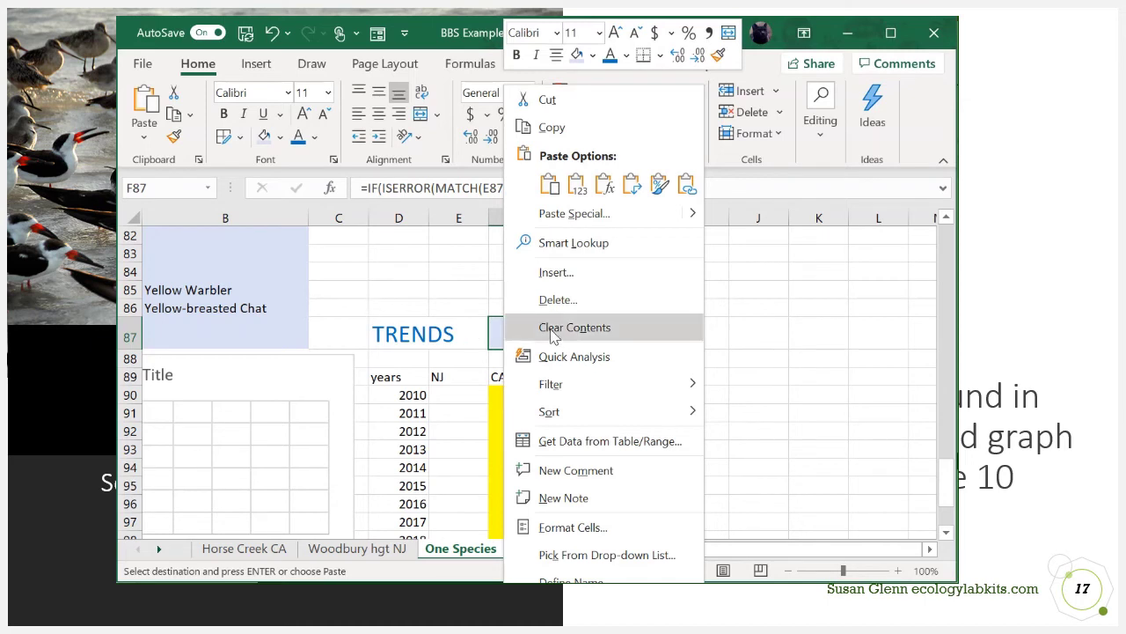
pyautogui.click(577, 184)
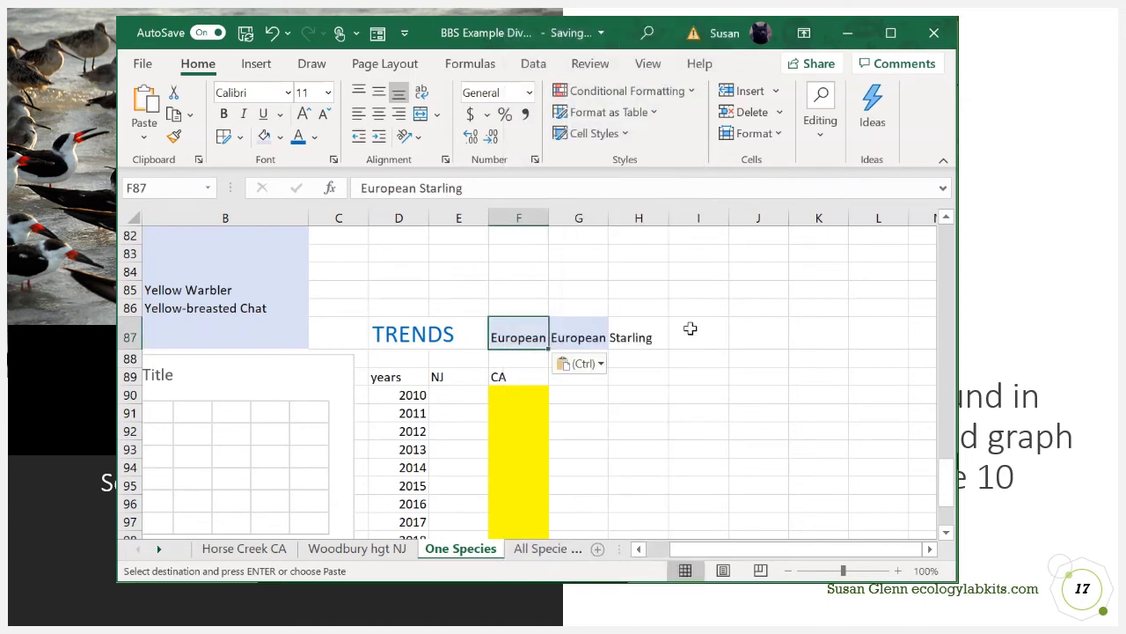
pyautogui.click(690, 329)
pyautogui.click(571, 337)
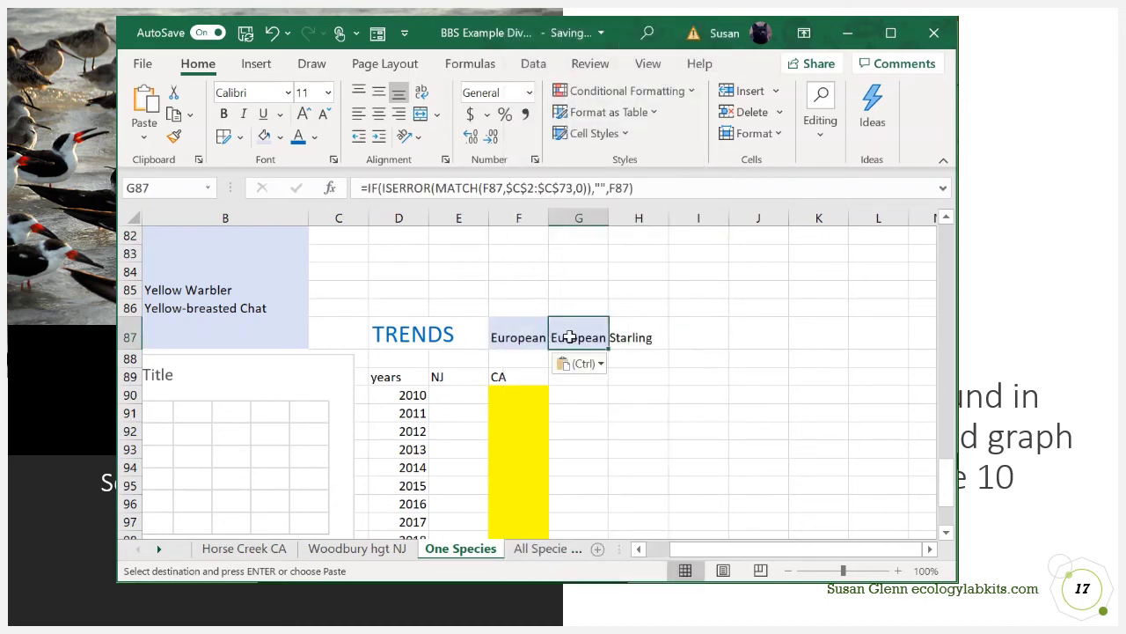
pyautogui.press('Delete')
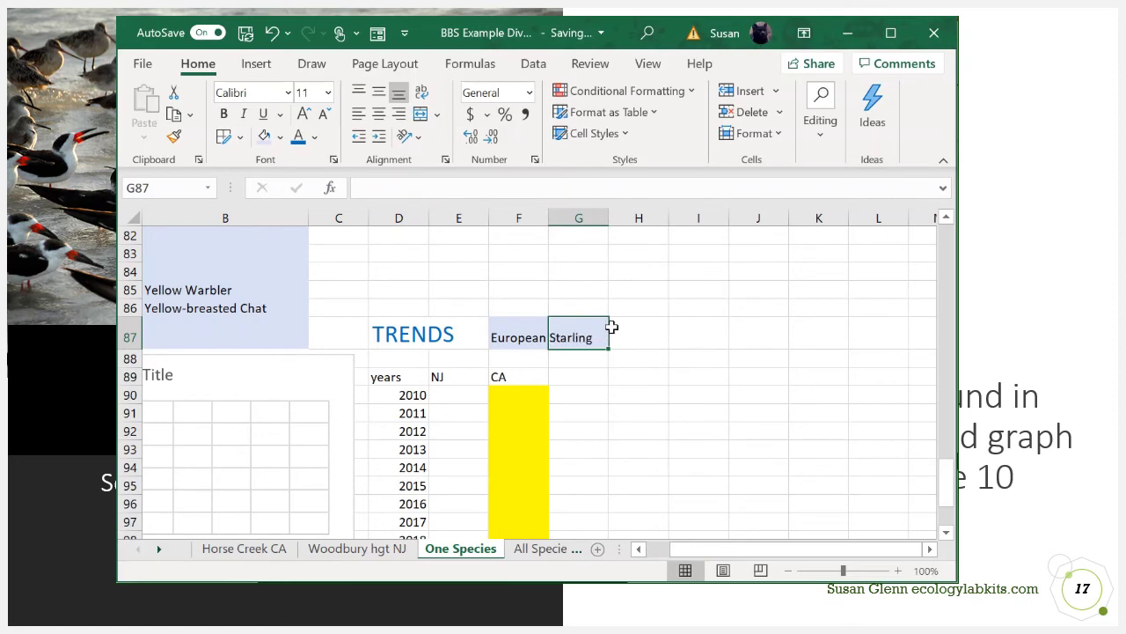
pyautogui.click(611, 370)
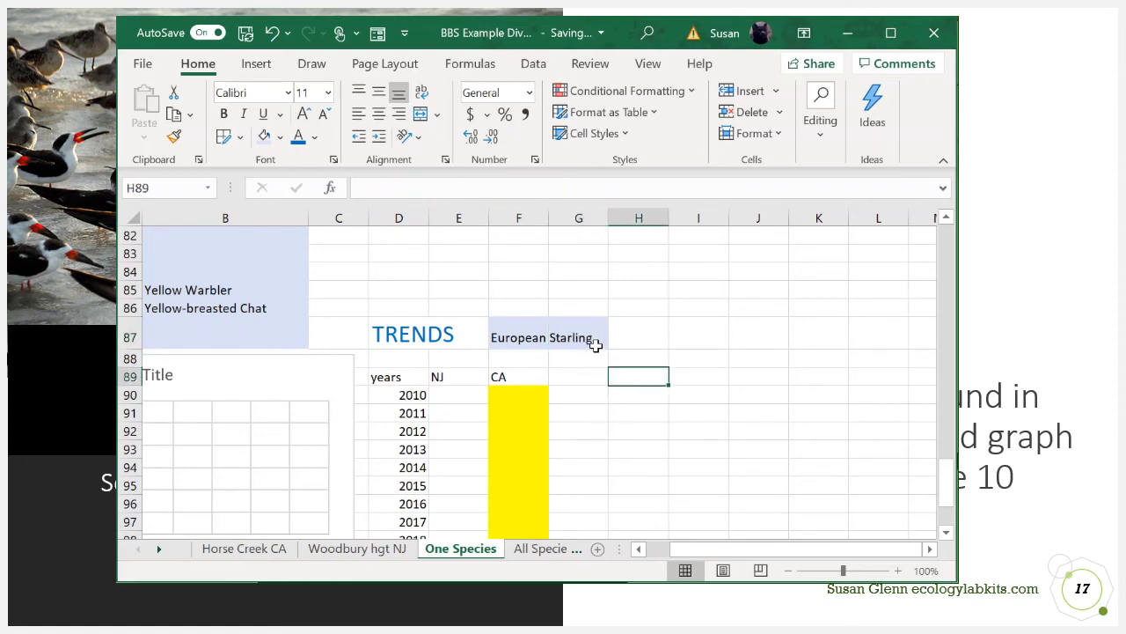
pyautogui.click(508, 338)
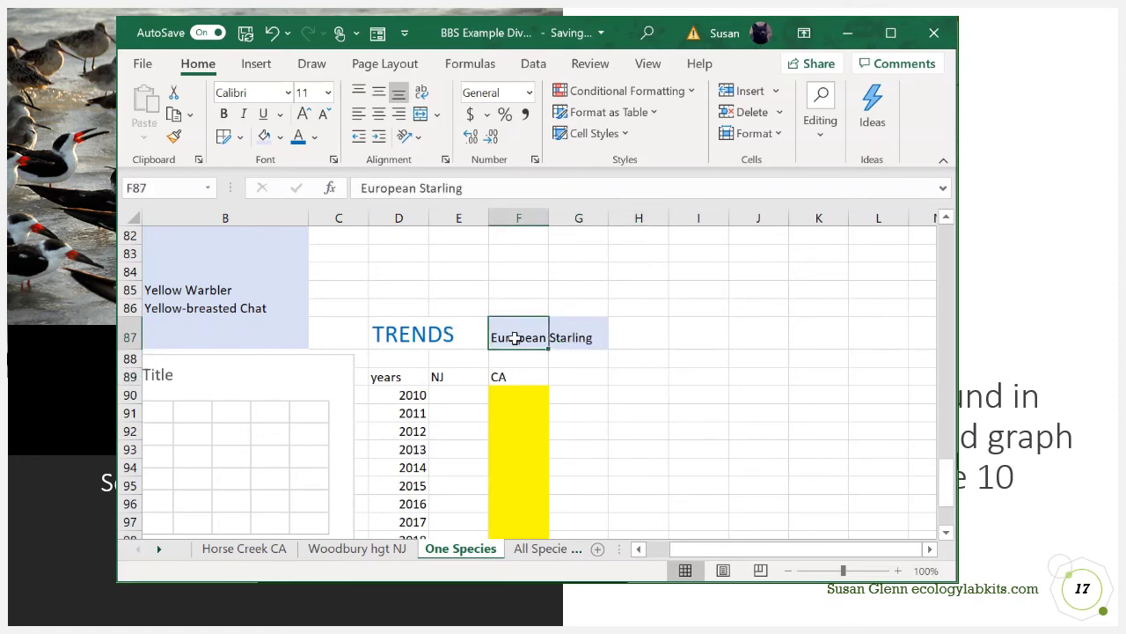
pyautogui.click(213, 287)
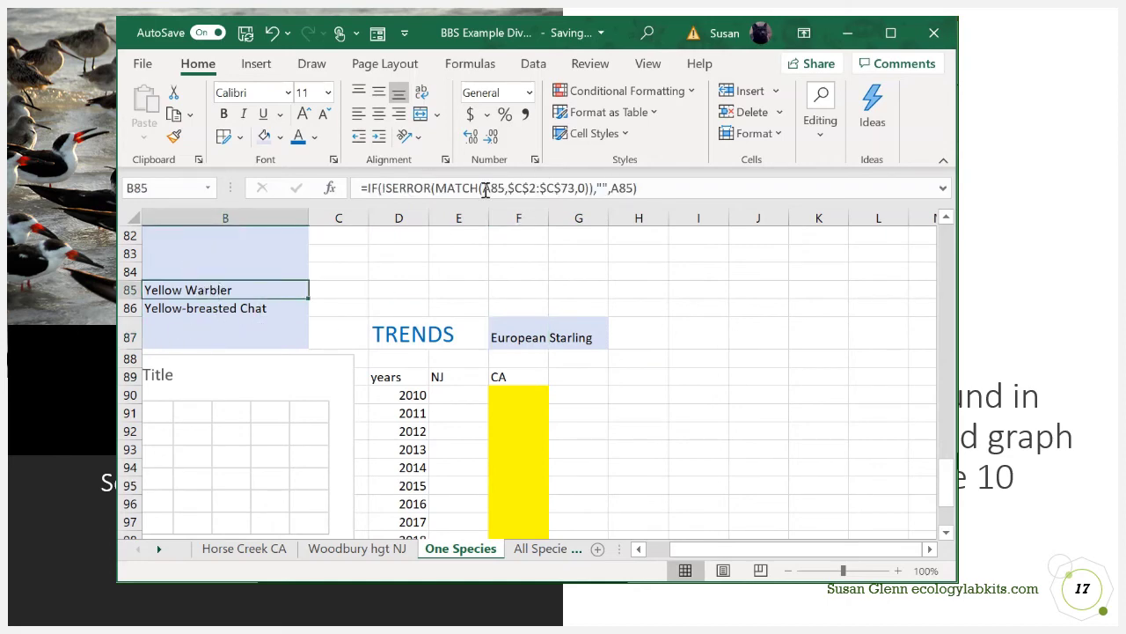
pyautogui.click(652, 322)
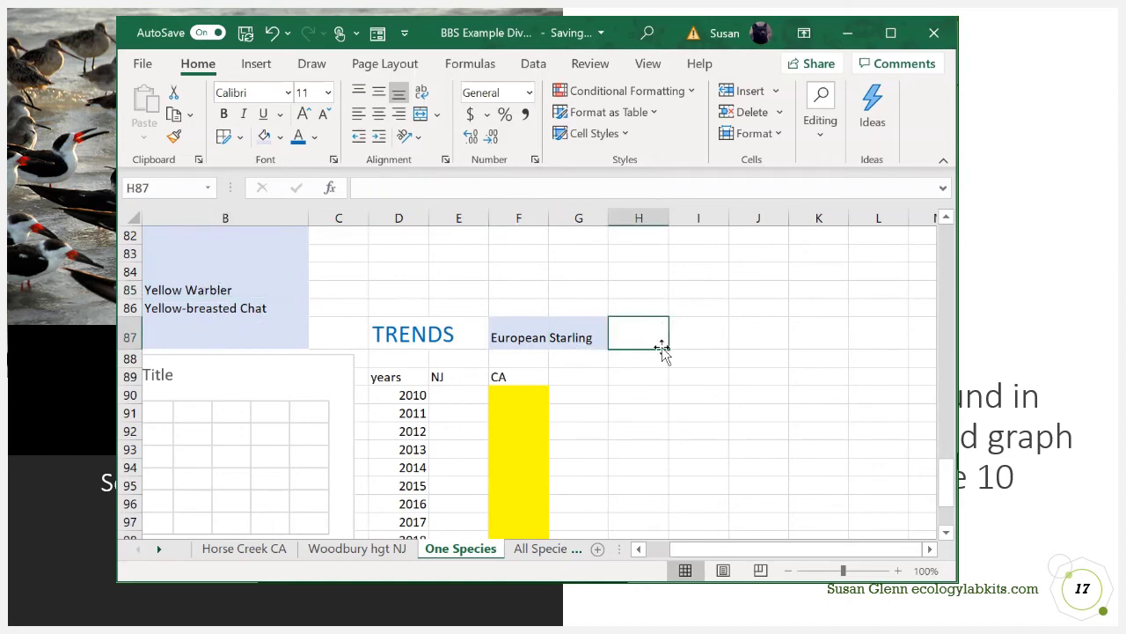
pyautogui.click(650, 361)
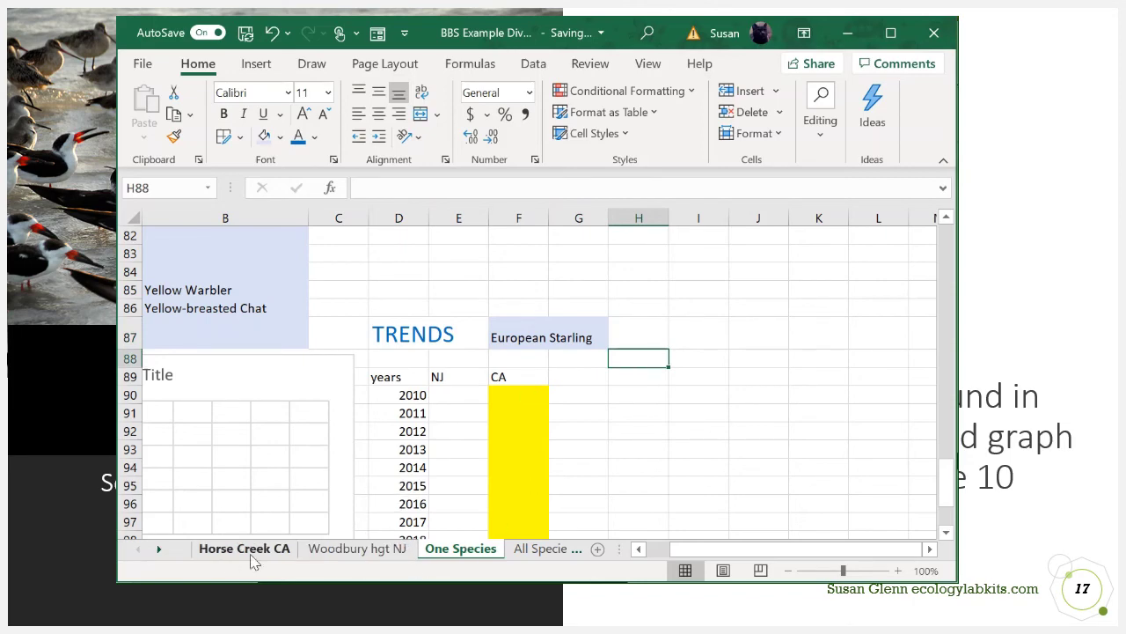
# Step: Copy the European Starling counts for 2010 through 2019, B32:K32, from the Woodbury hgt NJ sheet
pyautogui.click(345, 549)
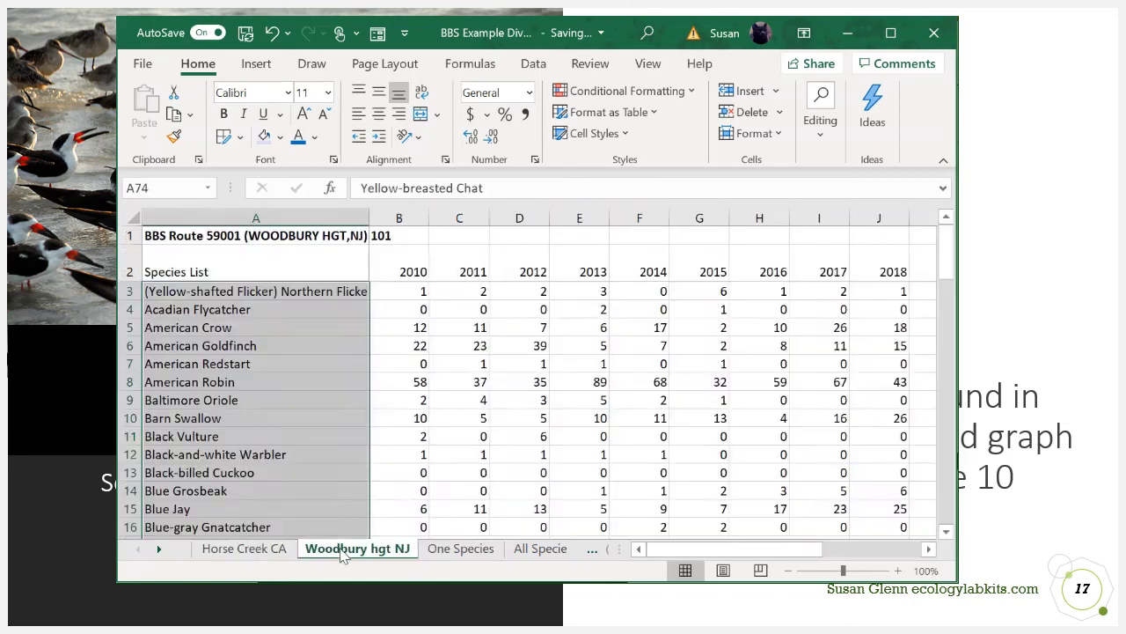
pyautogui.scroll(-7, 291, 413)
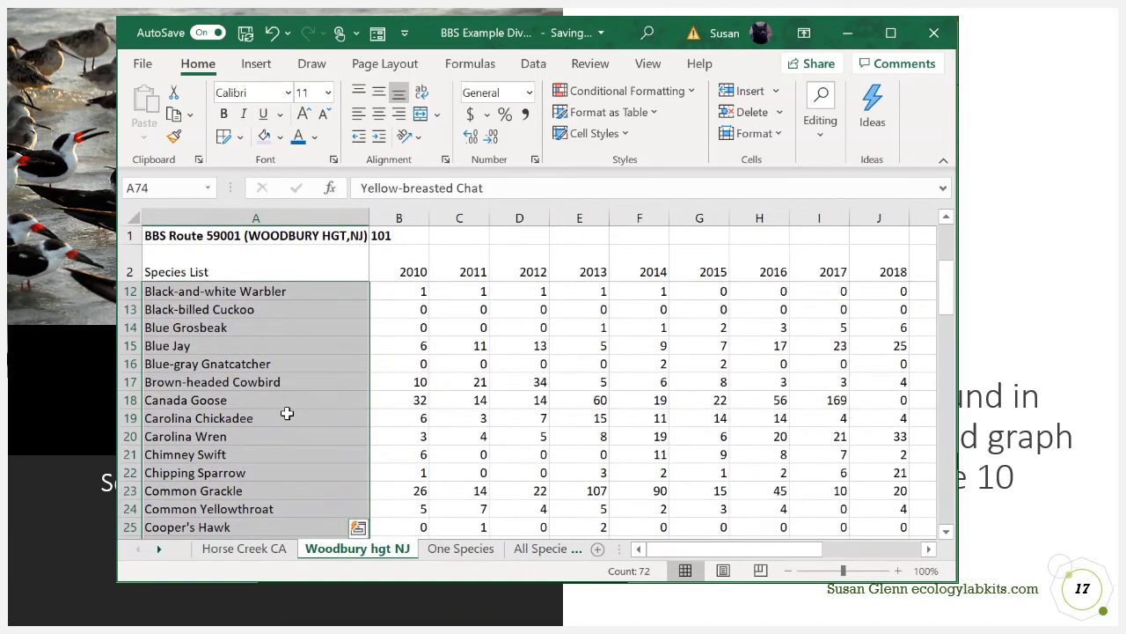
pyautogui.click(226, 436)
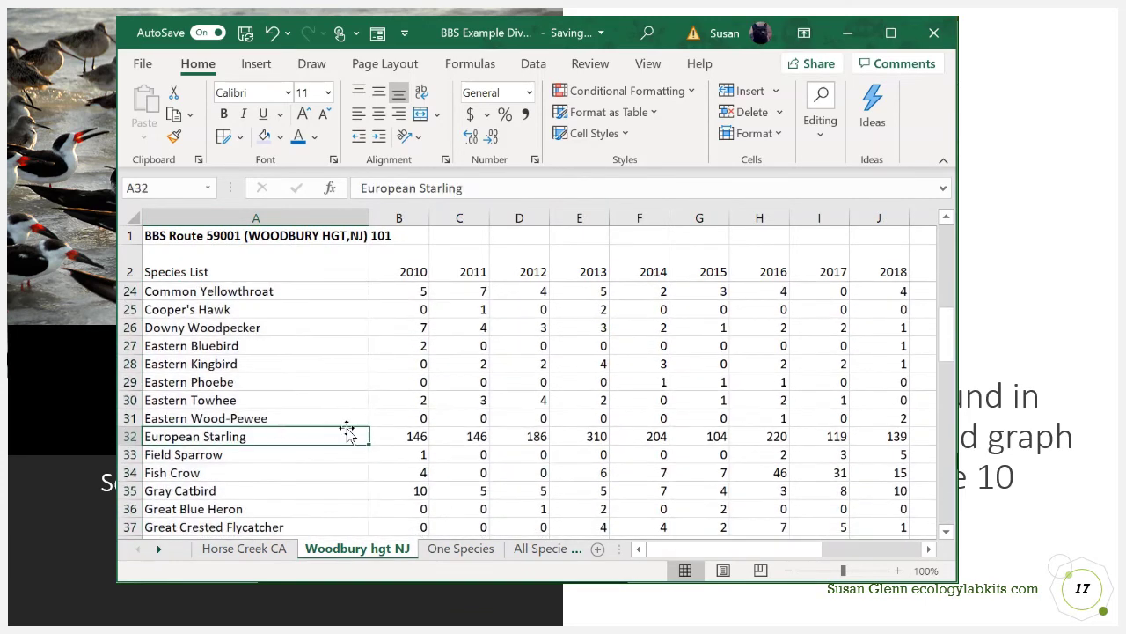
pyautogui.click(390, 435)
pyautogui.moveTo(390, 436); pyautogui.dragTo(784, 435)
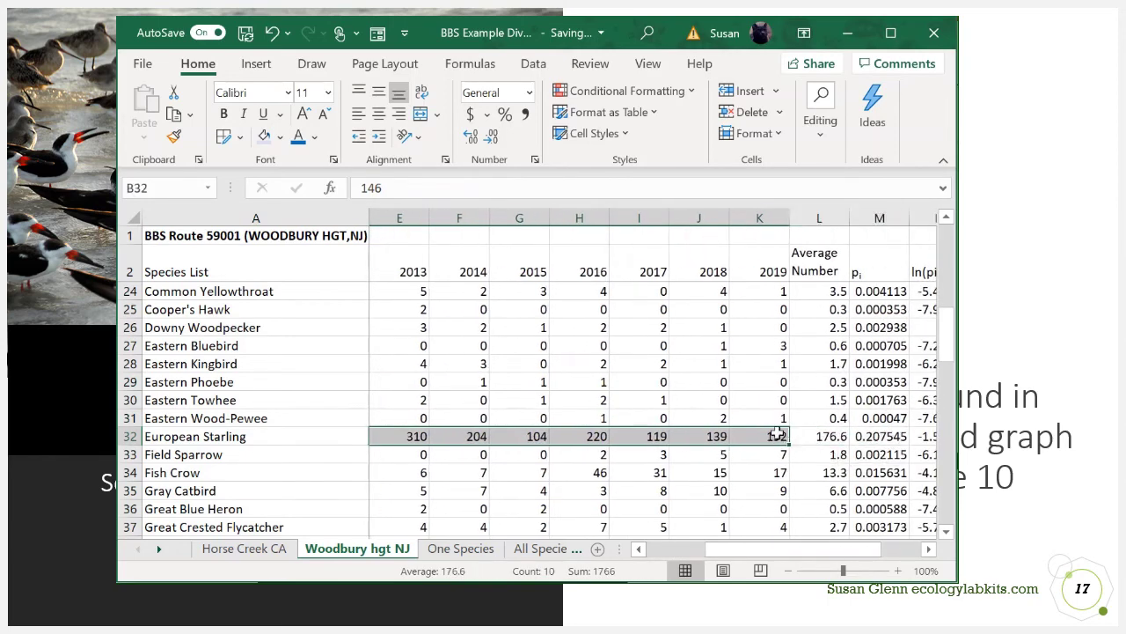
pyautogui.rightClick(745, 437)
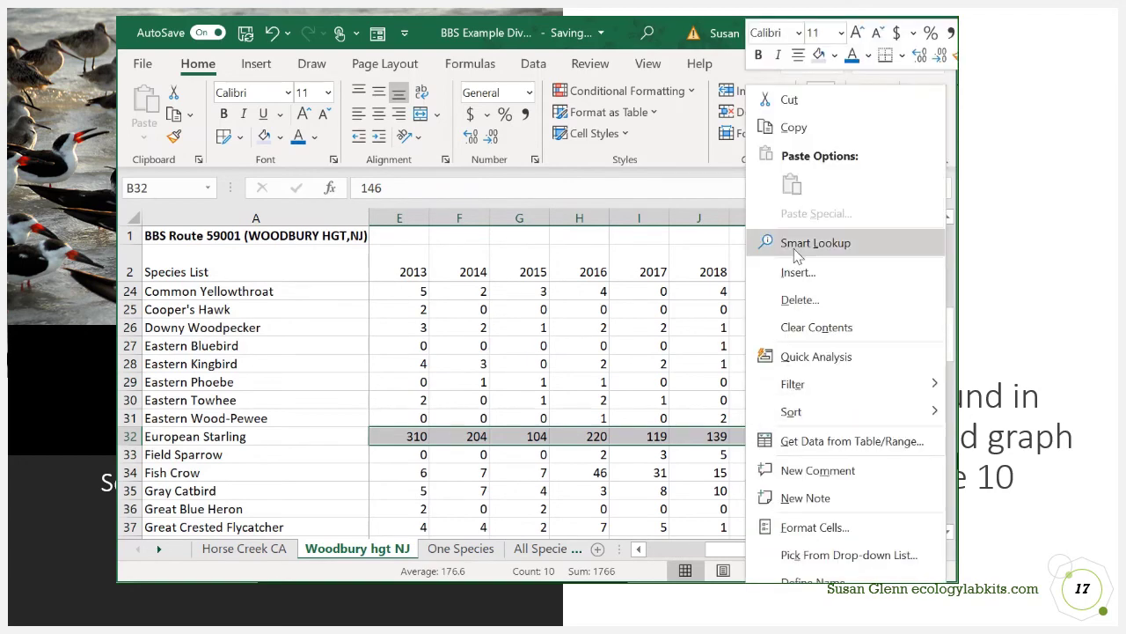
pyautogui.click(782, 131)
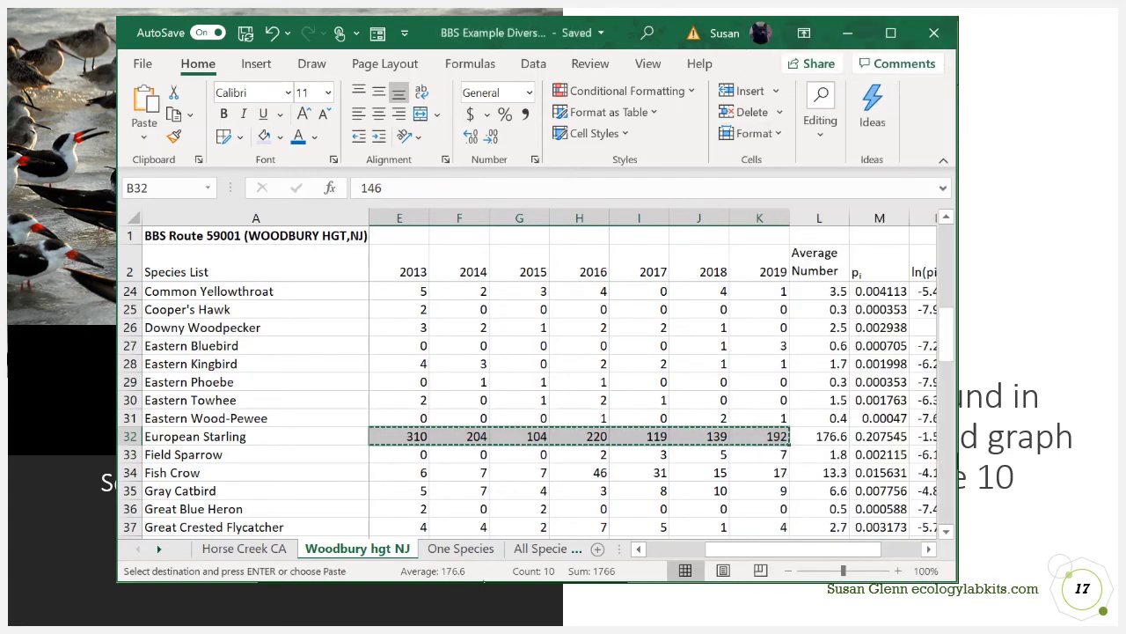
# Step: Paste the copied counts transposed into the NJ column of the One Species trends table, starting at E90
pyautogui.click(464, 548)
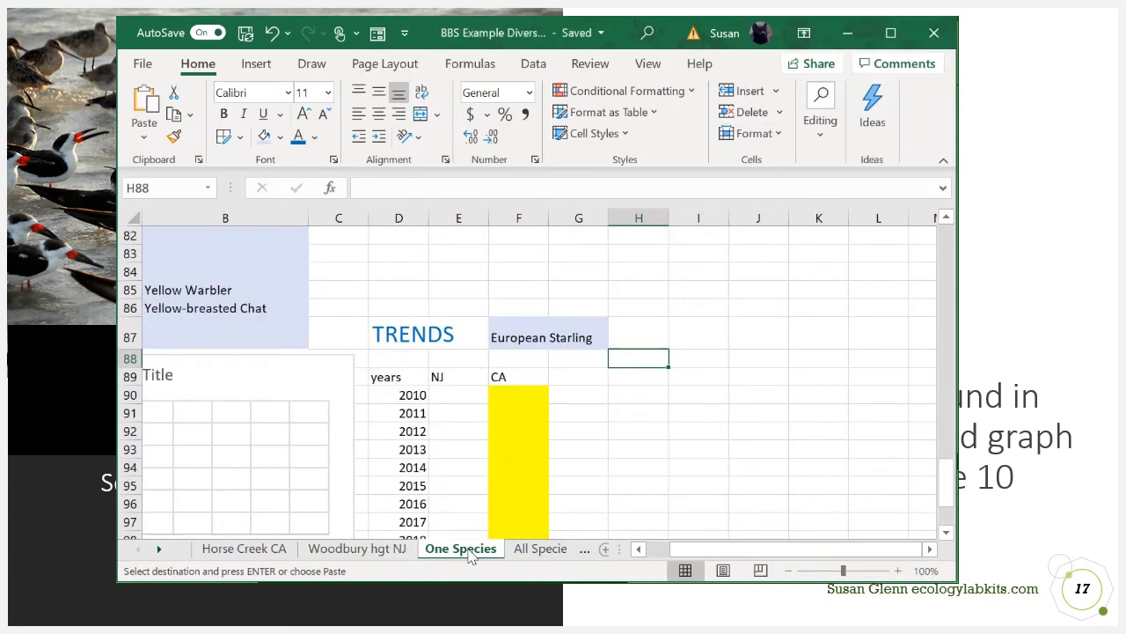
pyautogui.click(455, 392)
pyautogui.rightClick(449, 395)
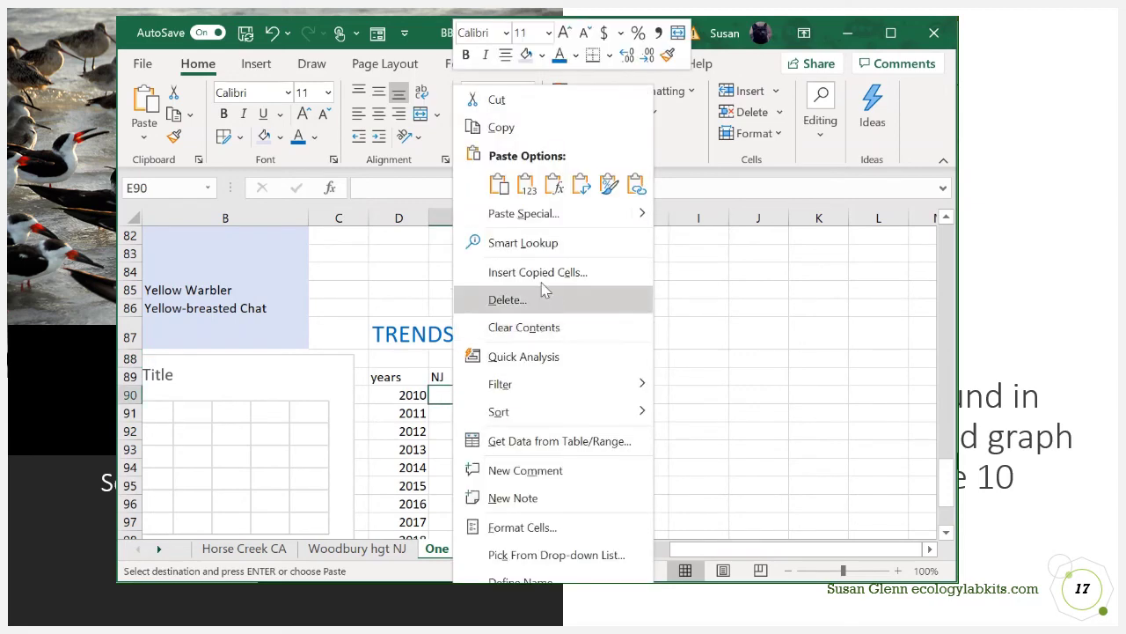
pyautogui.moveTo(642, 214)
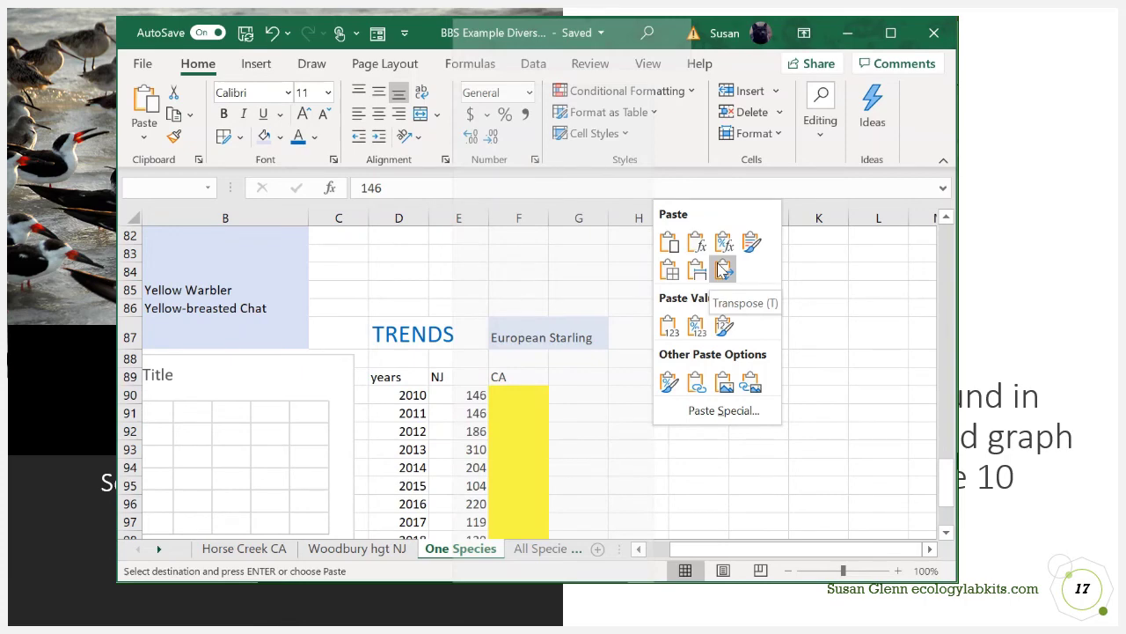
pyautogui.click(723, 269)
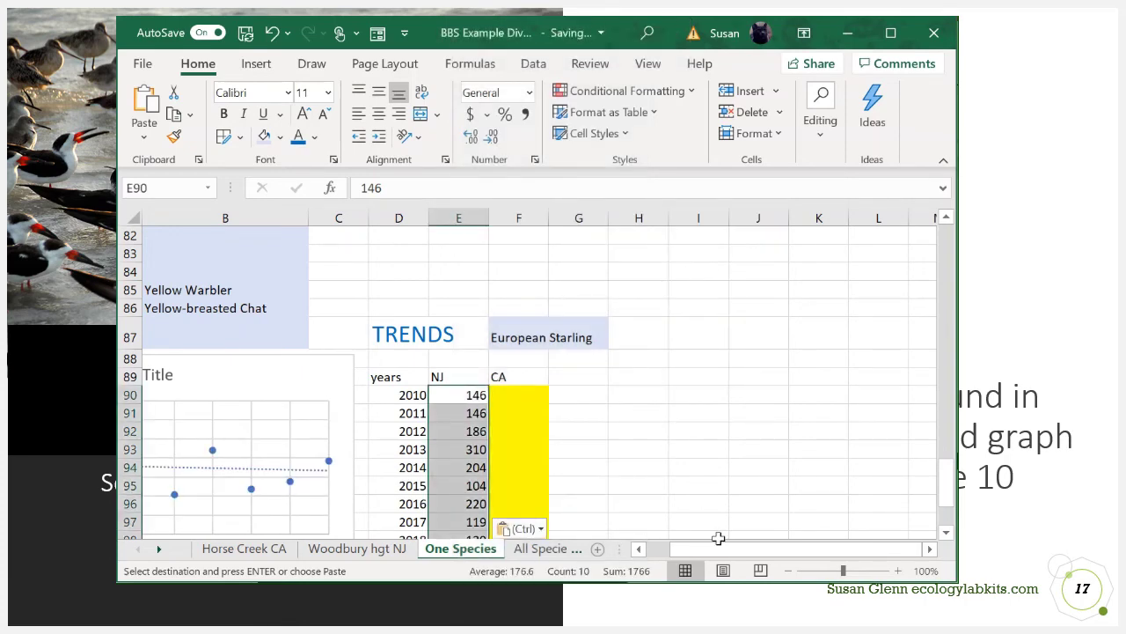
pyautogui.moveTo(718, 538); pyautogui.dragTo(695, 538)
pyautogui.scroll(-2, 401, 447)
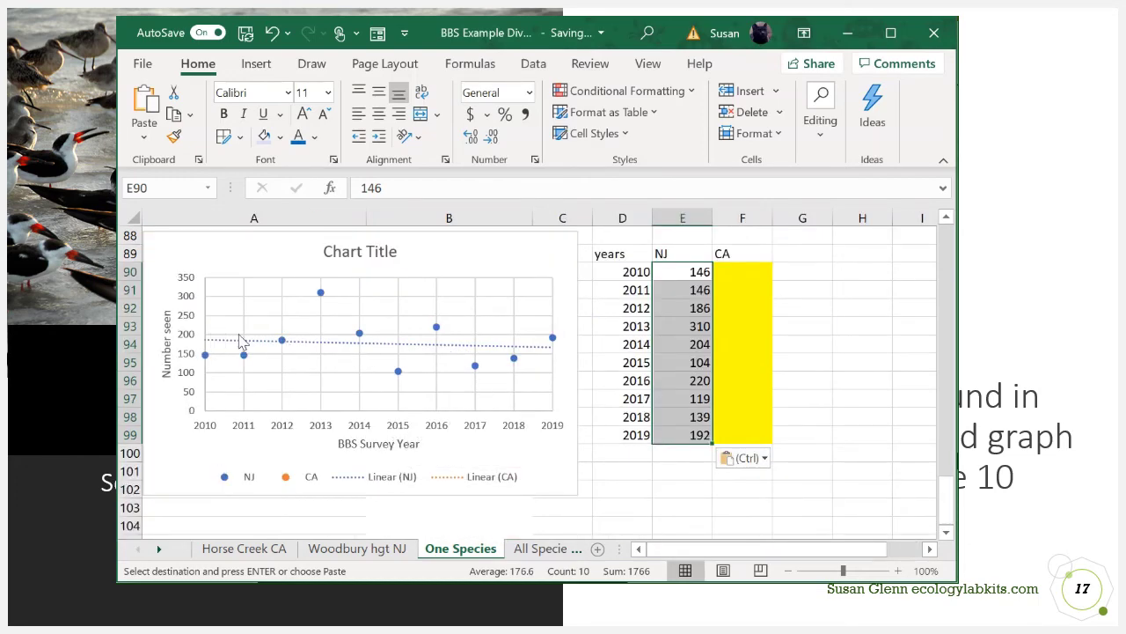
pyautogui.click(360, 334)
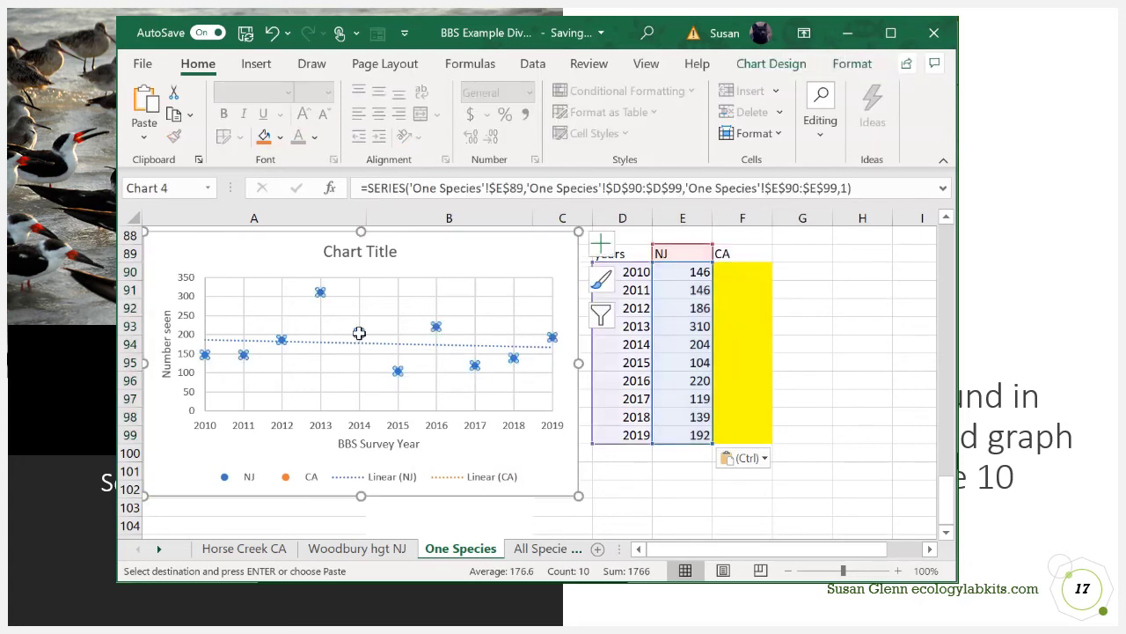
pyautogui.rightClick(359, 333)
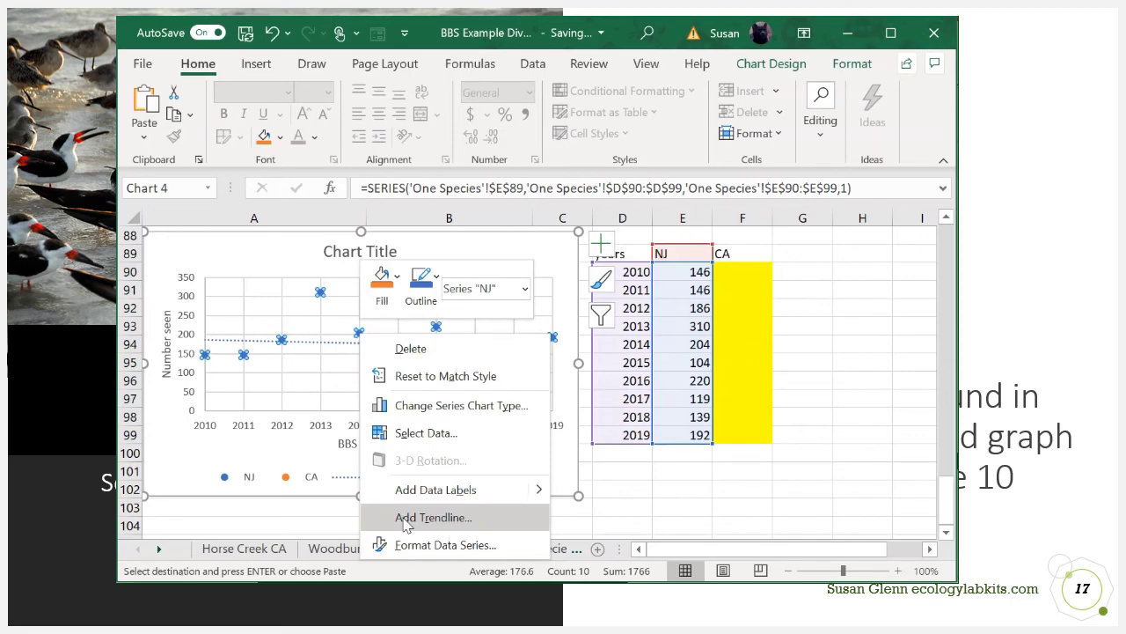
pyautogui.click(641, 497)
pyautogui.click(633, 493)
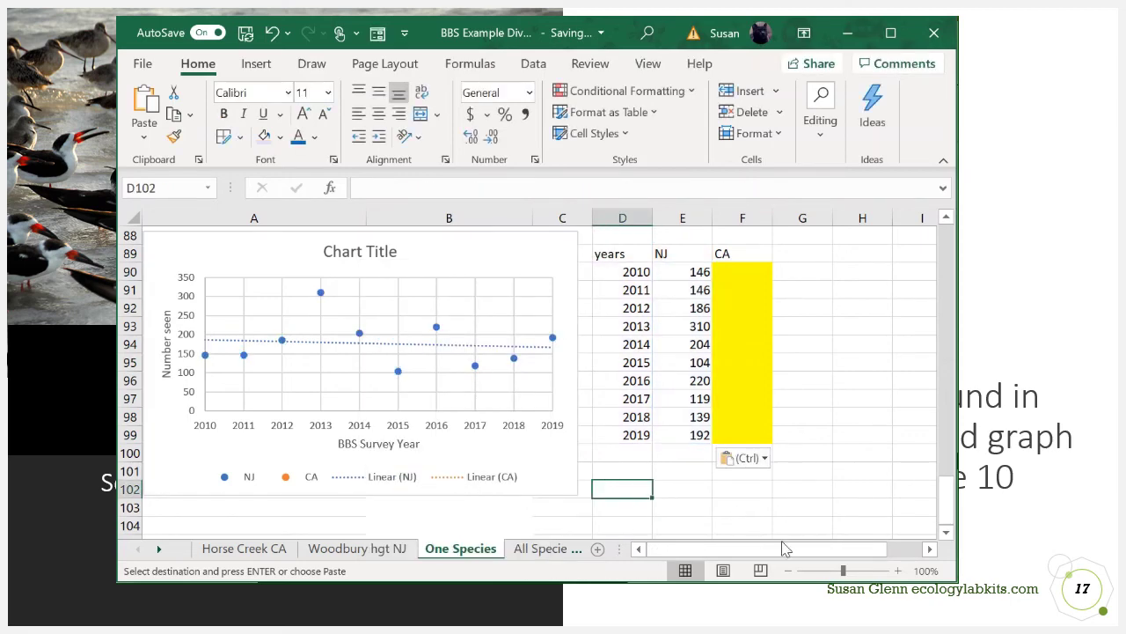
# Step: Copy the European Starling counts for all survey years, B38:K38, from the Horse Creek CA sheet
pyautogui.click(264, 548)
pyautogui.scroll(9, 292, 445)
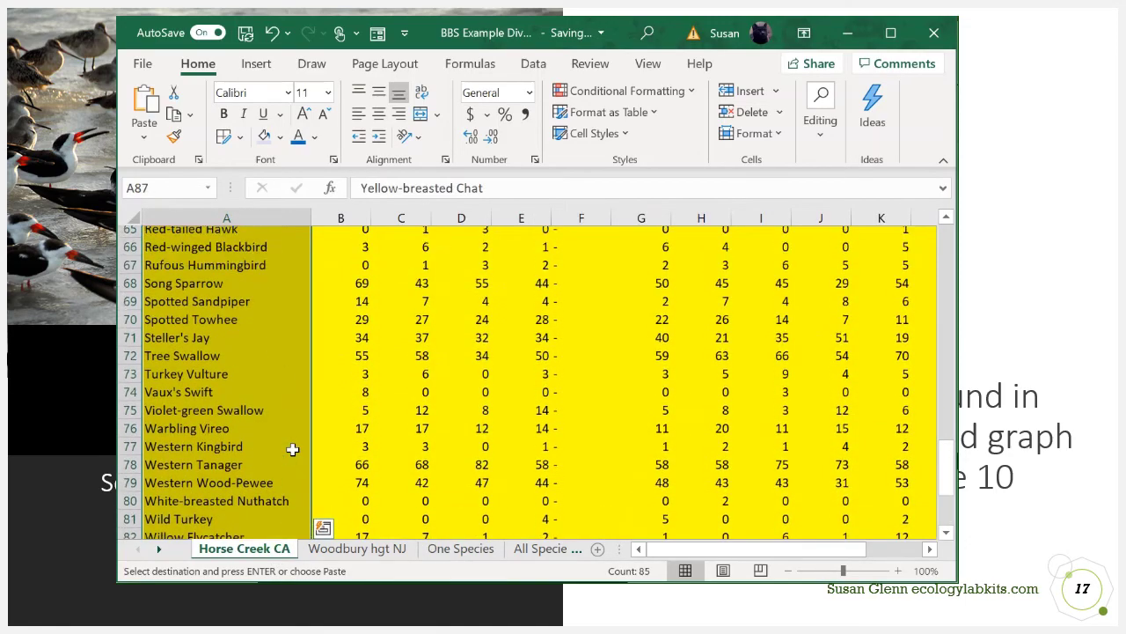
pyautogui.scroll(9, 292, 451)
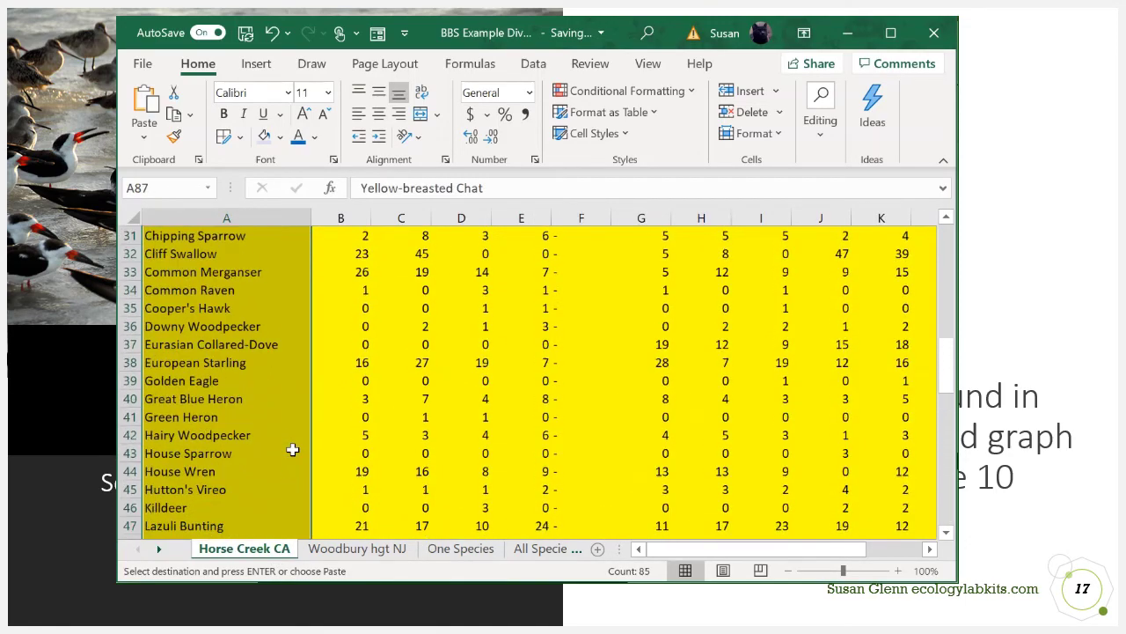
pyautogui.click(221, 470)
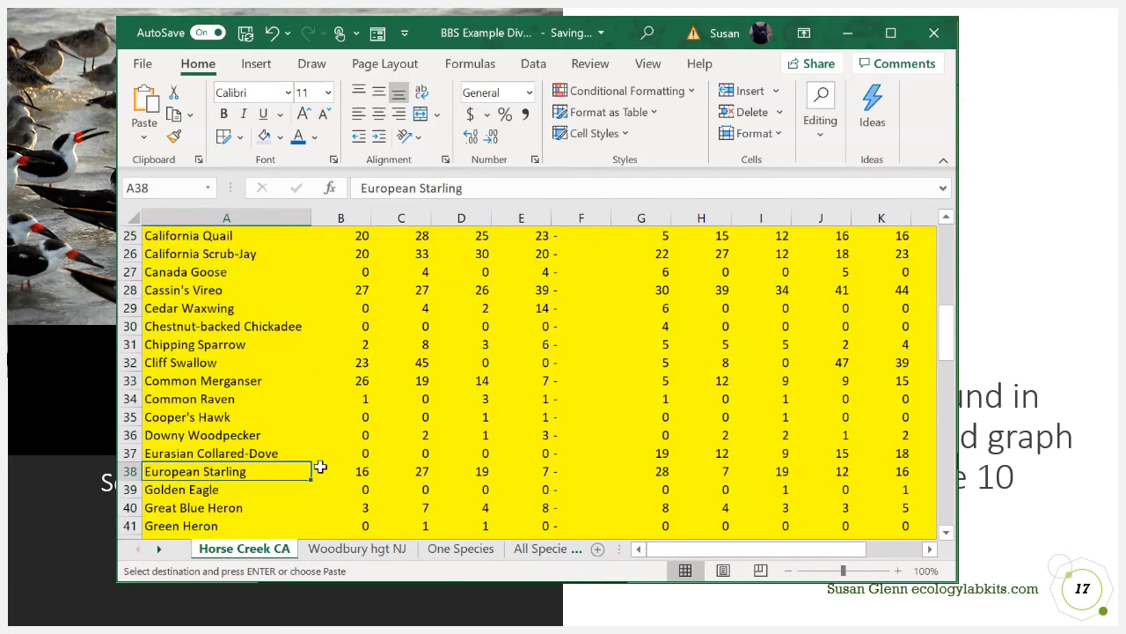
pyautogui.moveTo(360, 471); pyautogui.dragTo(547, 471)
pyautogui.rightClick(547, 472)
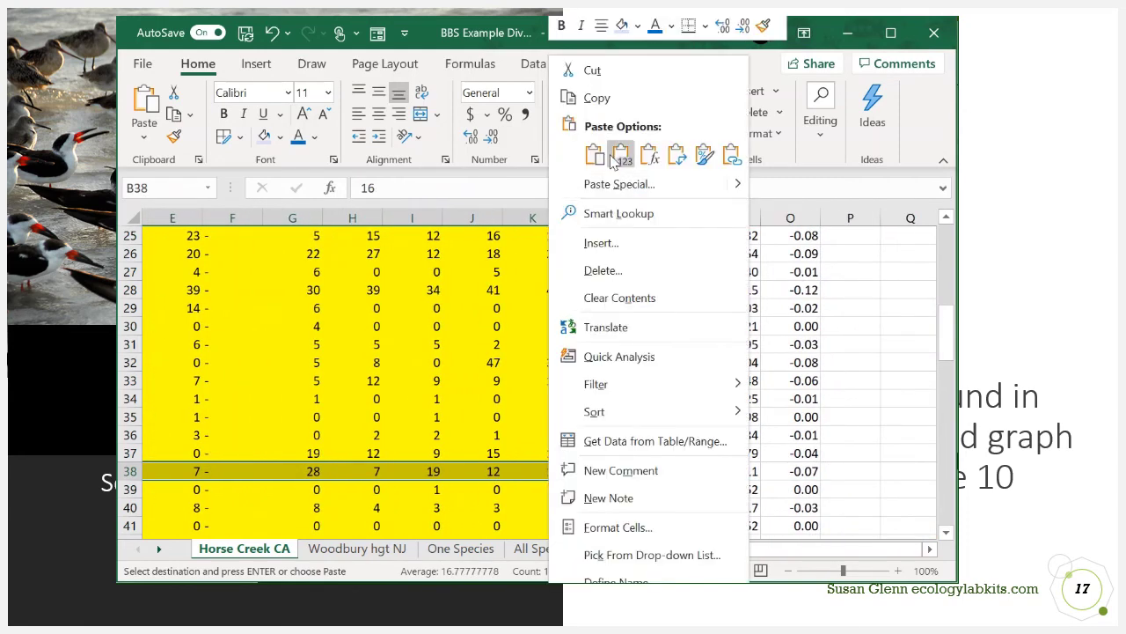
pyautogui.click(599, 97)
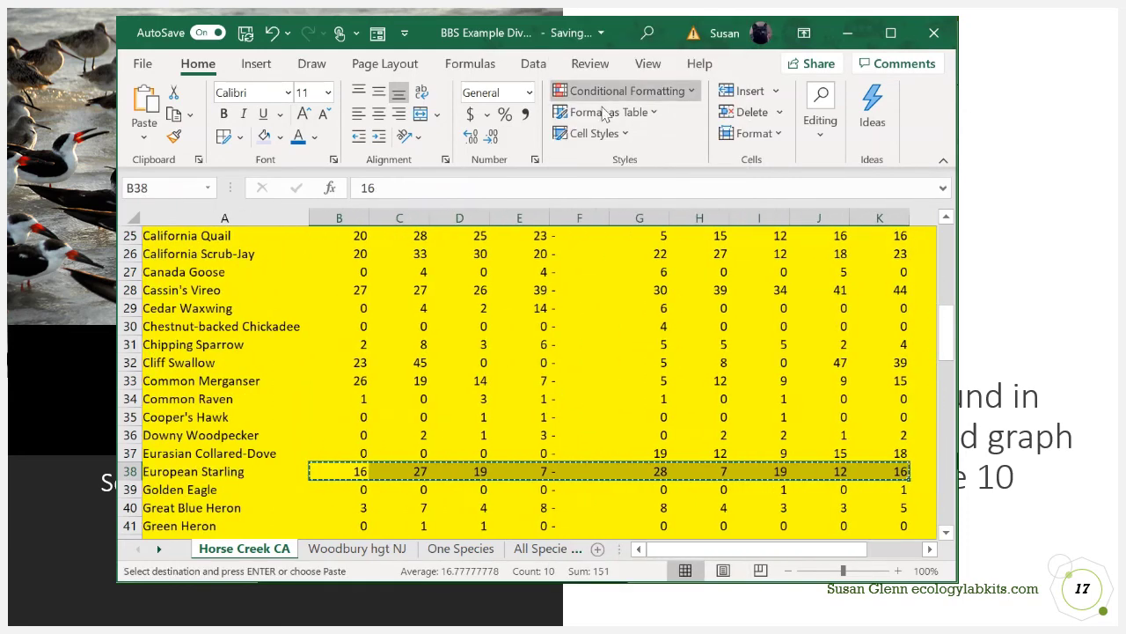
# Step: Paste the Horse Creek counts transposed into the CA column of the One Species trends table, starting at F90
pyautogui.click(458, 548)
pyautogui.rightClick(743, 271)
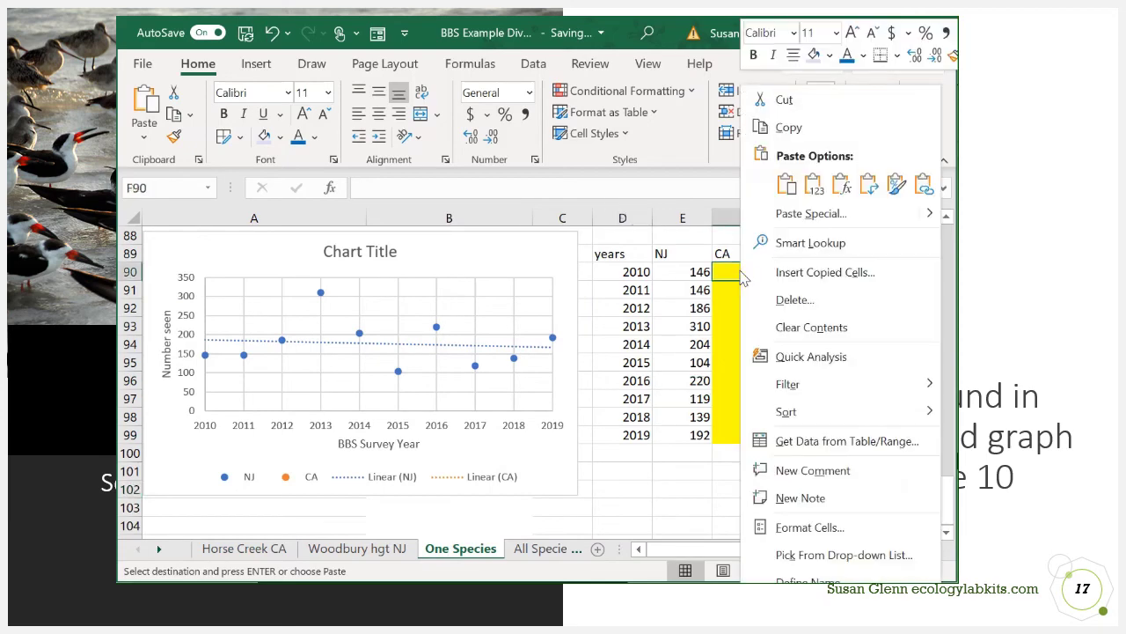
pyautogui.moveTo(938, 218)
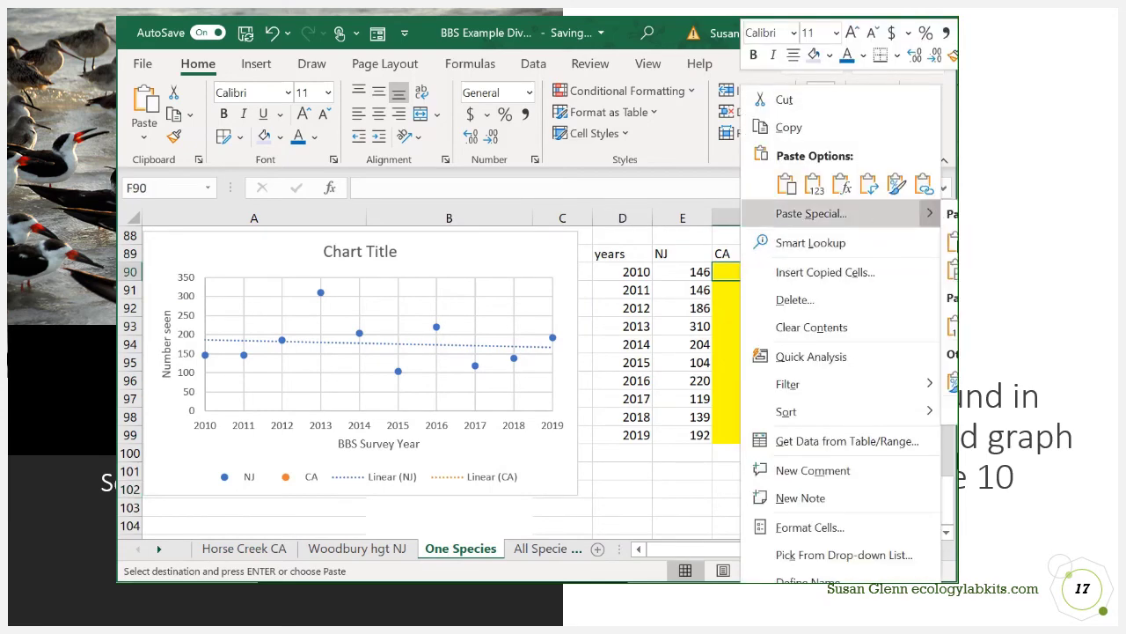
pyautogui.click(953, 326)
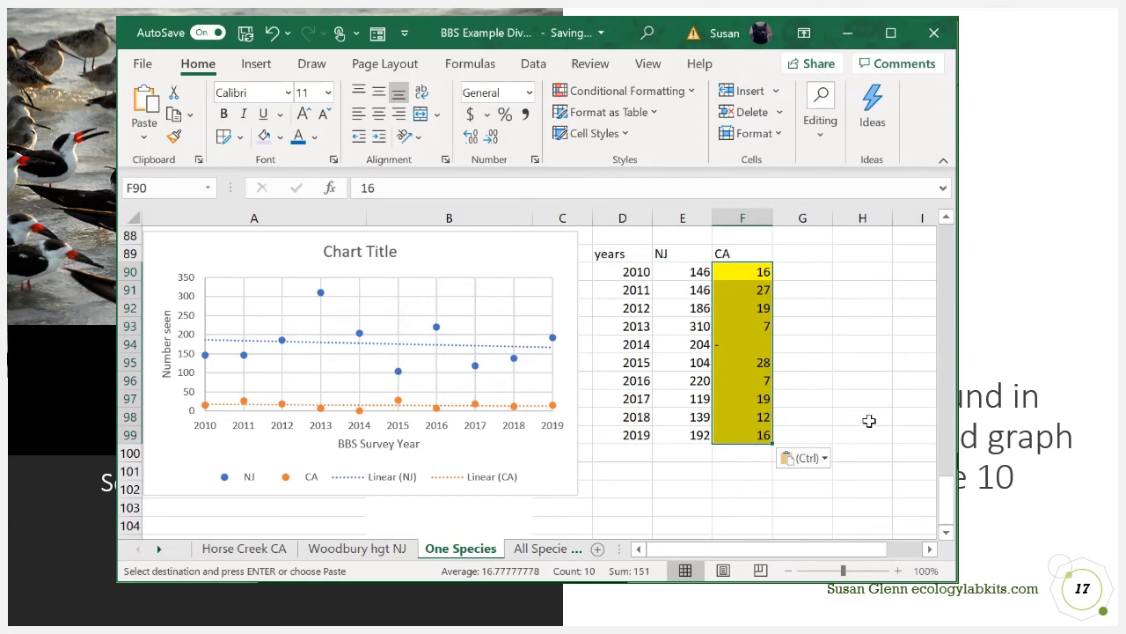
# Step: Clear the dash from the CA count for 2014 in F94
pyautogui.click(848, 398)
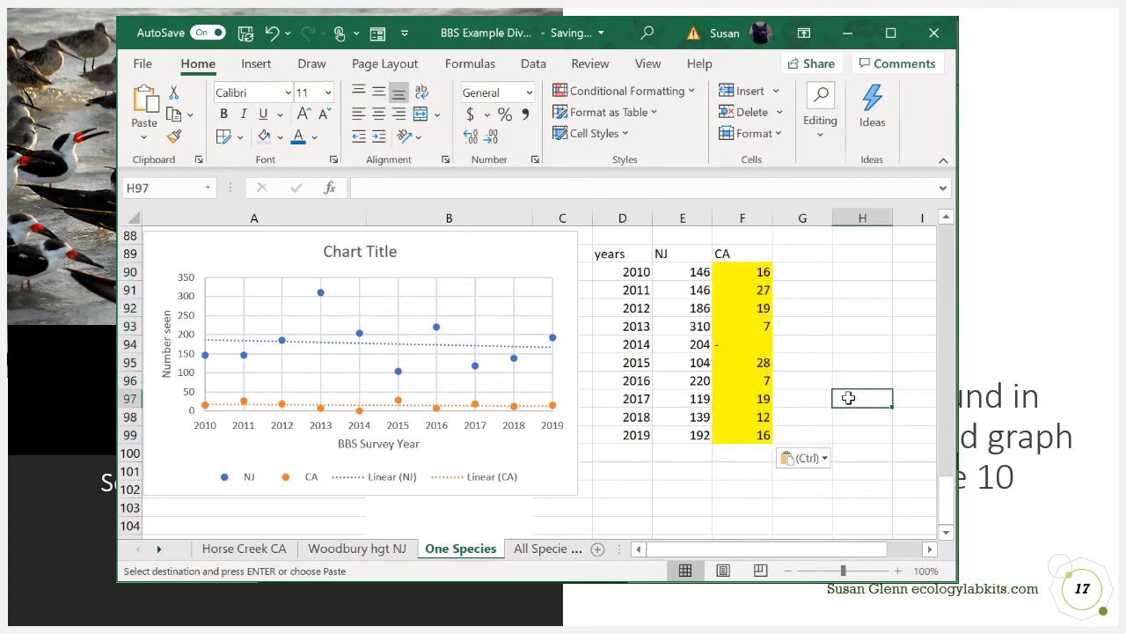
pyautogui.click(746, 342)
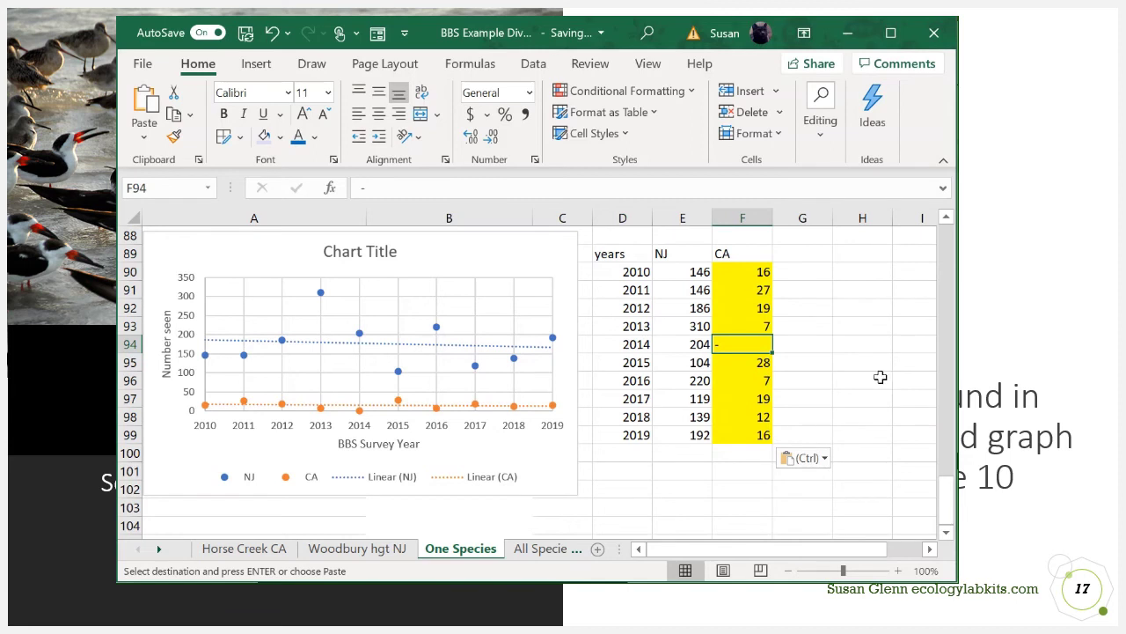
pyautogui.press('Delete')
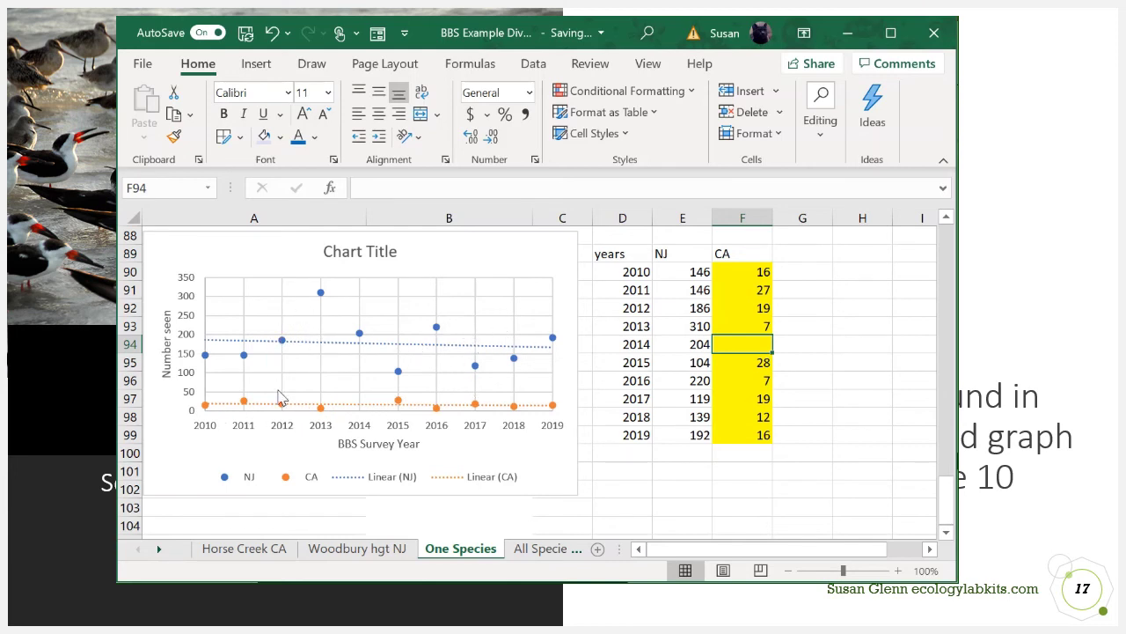
# Step: Replace the trend chart's placeholder title with European Starling
pyautogui.click(357, 253)
pyautogui.tripleClick(356, 253)
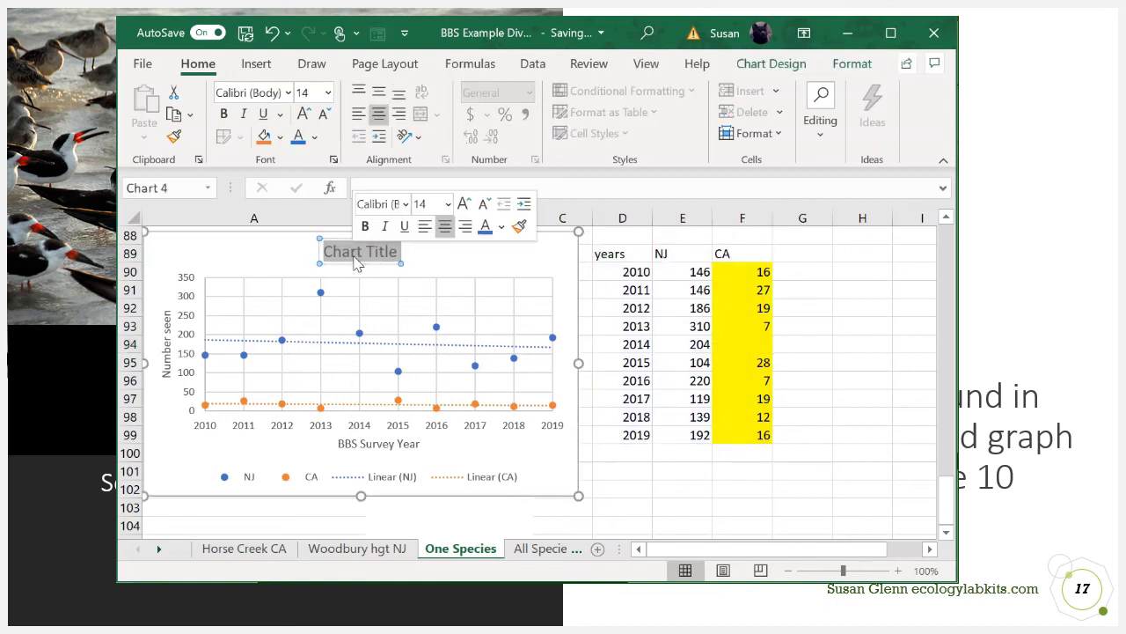
pyautogui.write('Eu')
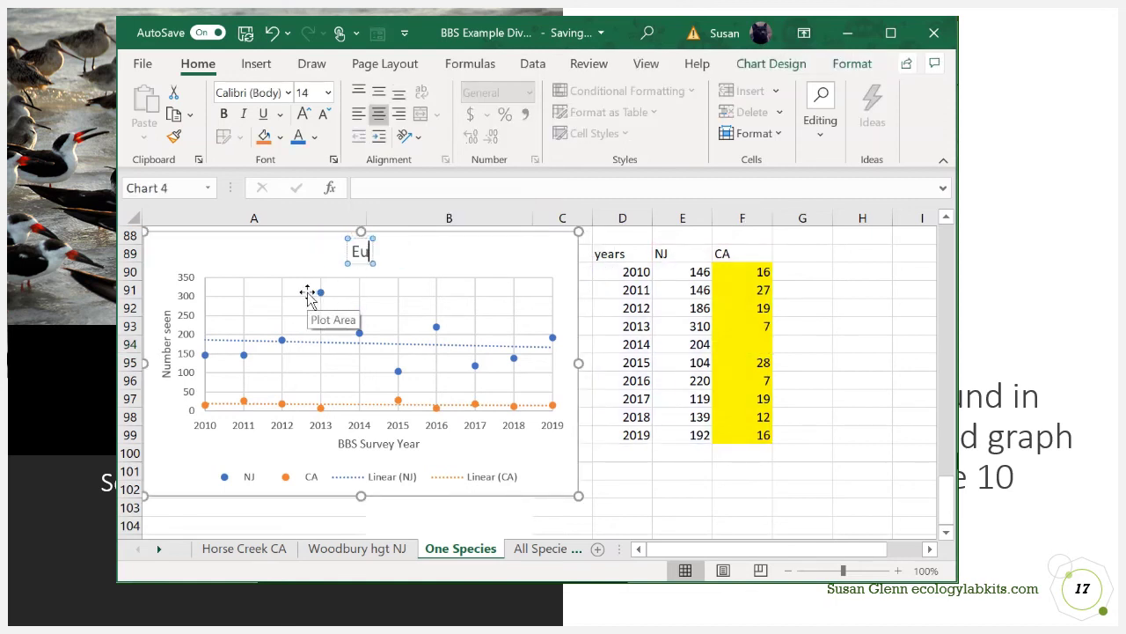
pyautogui.write('ropean')
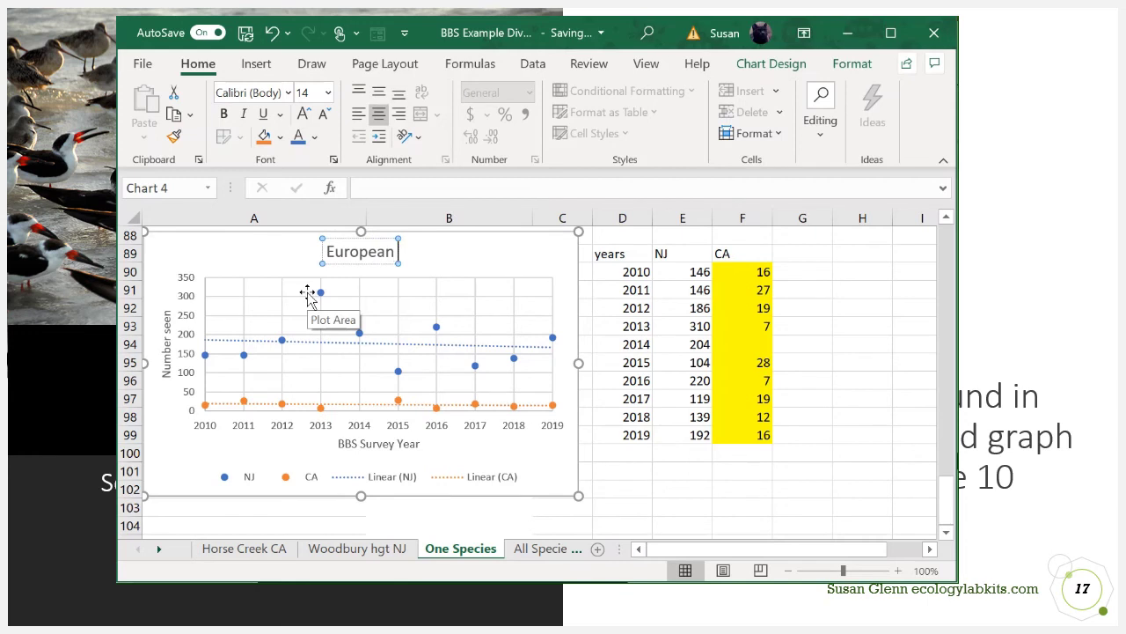
pyautogui.write(' Starl')
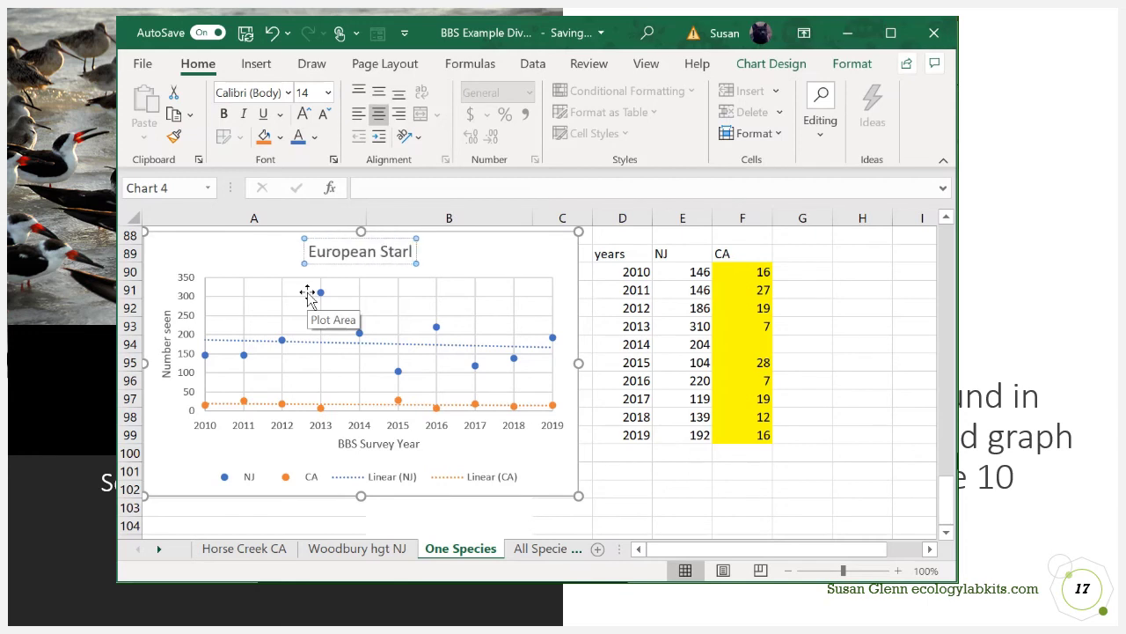
pyautogui.write('ing')
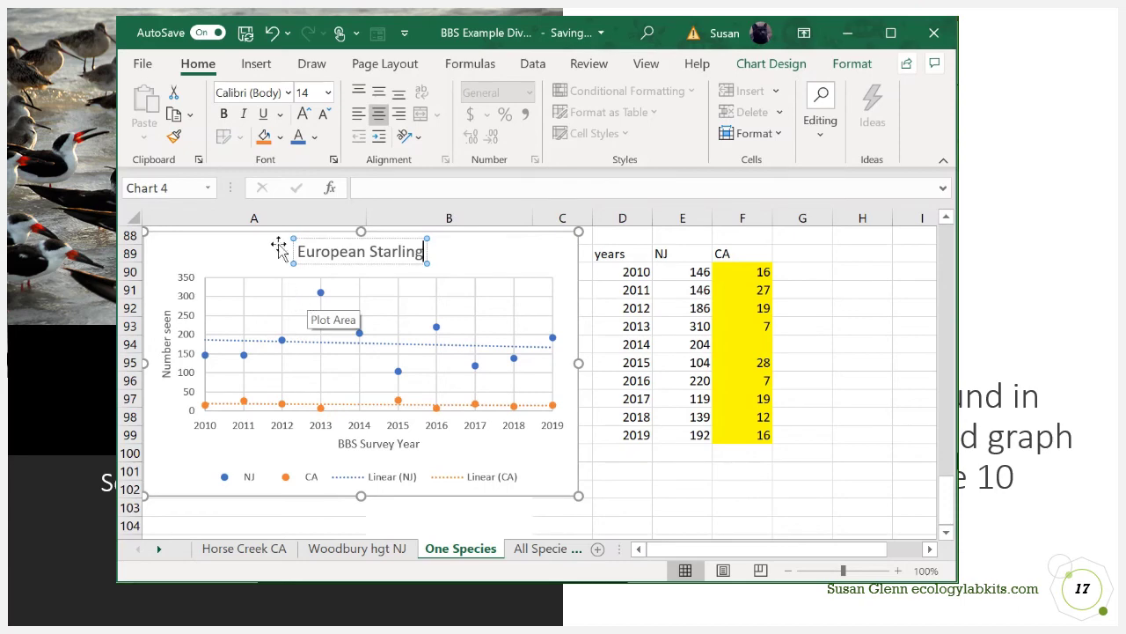
pyautogui.click(191, 252)
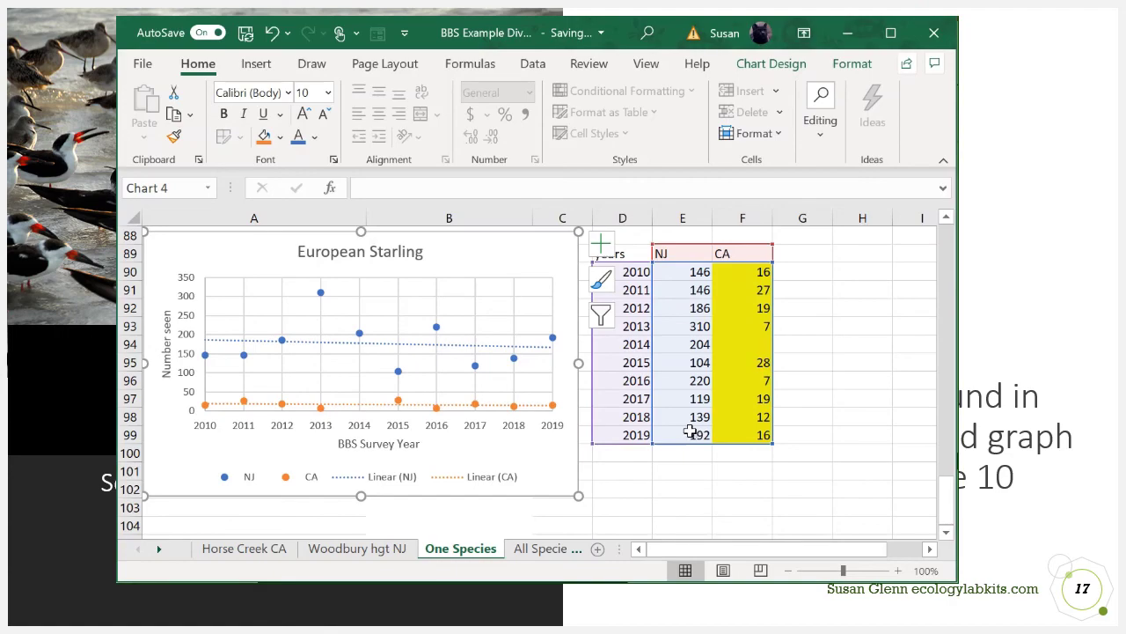
pyautogui.scroll(10, 860, 376)
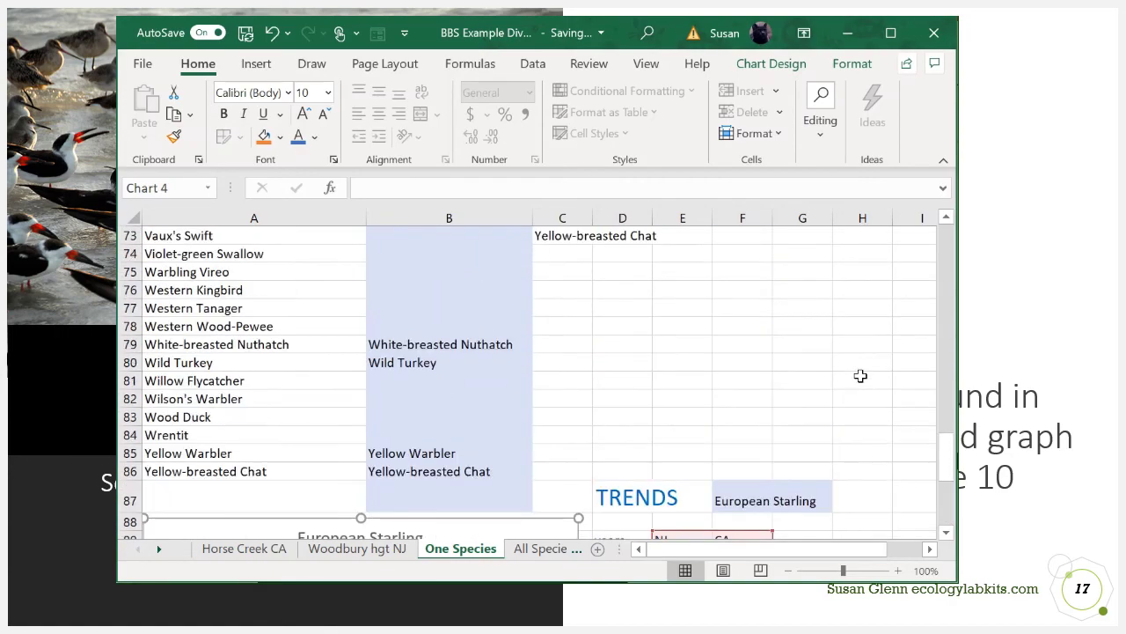
# Step: Review the One Species sheet from the duplicate-finding formula note down to the European Starling trend table and chart
pyautogui.scroll(19, 860, 376)
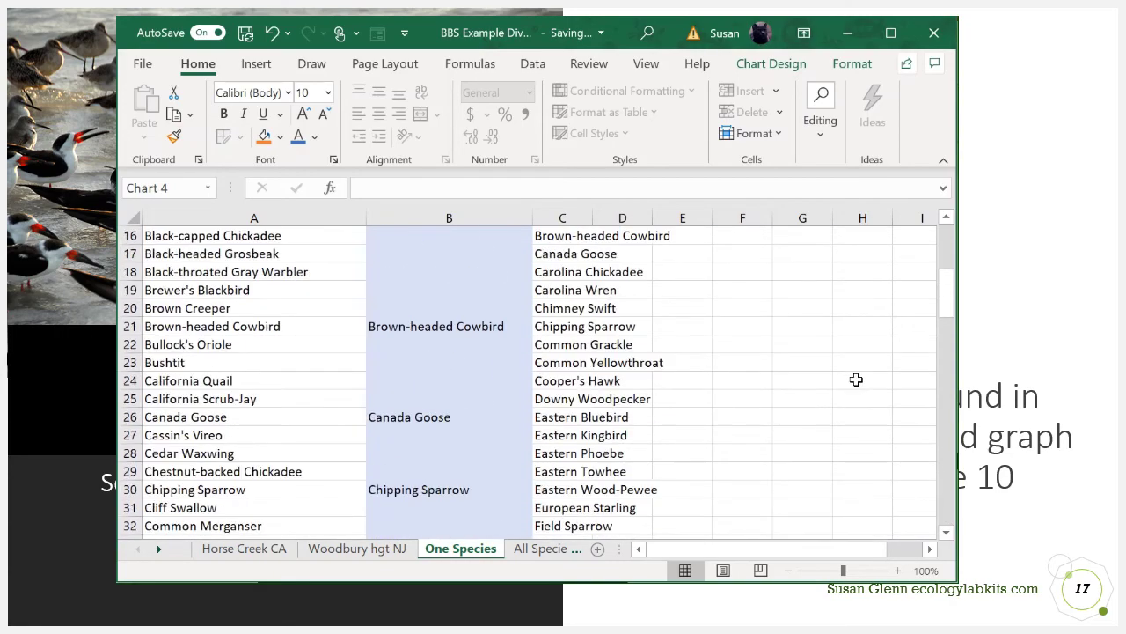
pyautogui.moveTo(781, 556); pyautogui.dragTo(798, 557)
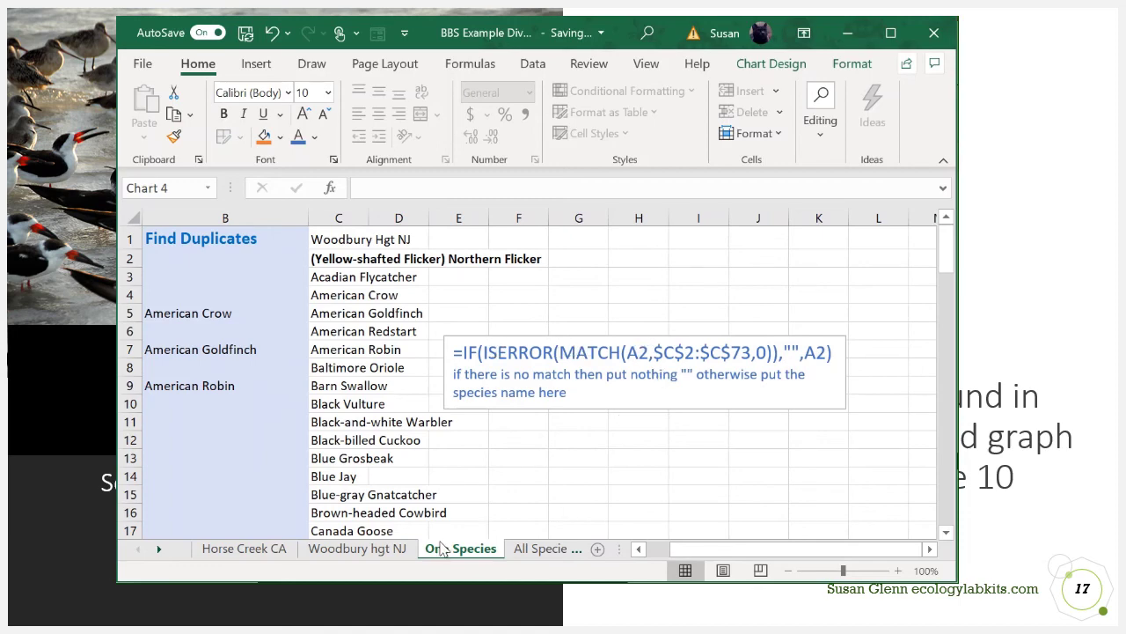
pyautogui.scroll(-9, 477, 452)
pyautogui.scroll(-20, 477, 450)
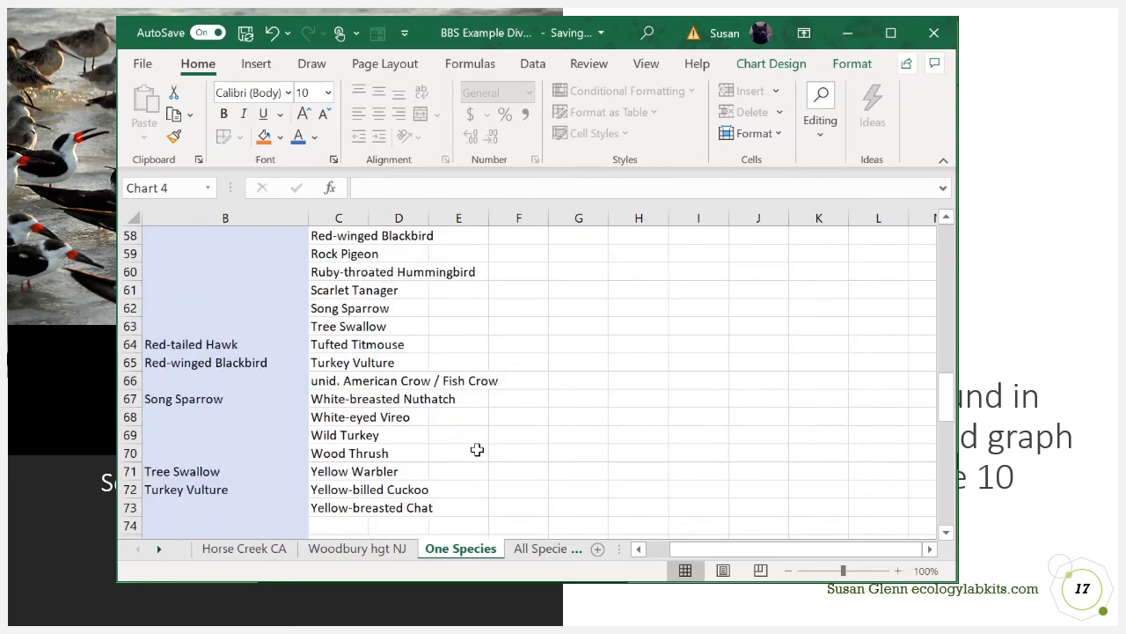
pyautogui.moveTo(672, 554); pyautogui.dragTo(649, 554)
pyautogui.scroll(1, 424, 329)
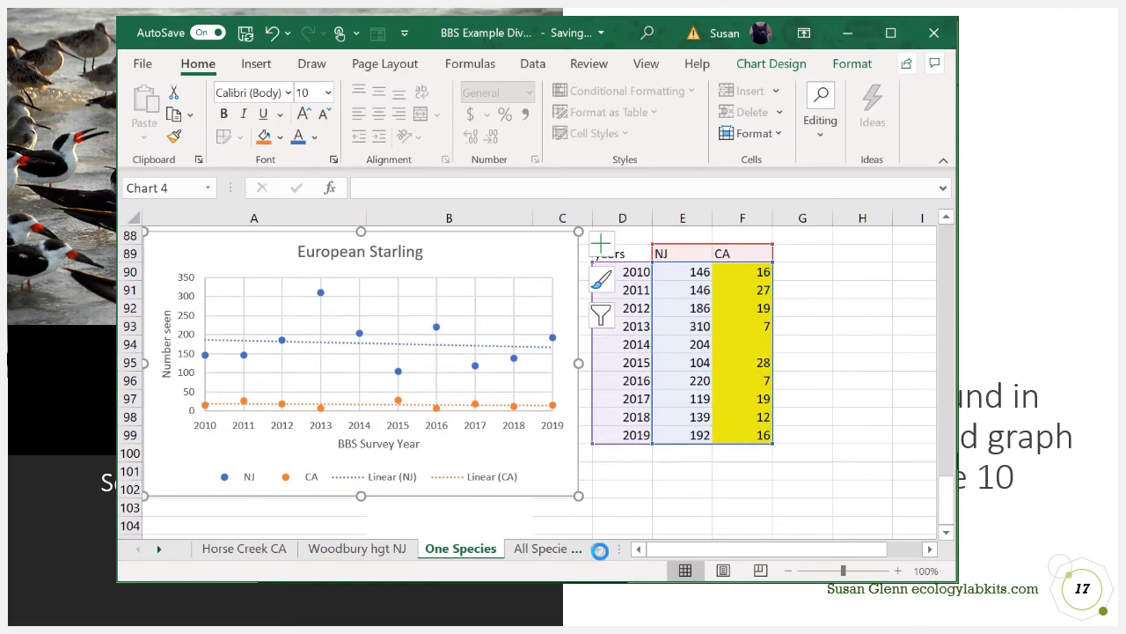
# Step: Add a blank worksheet after One Species and switch to the American Crow sheet
pyautogui.click(598, 549)
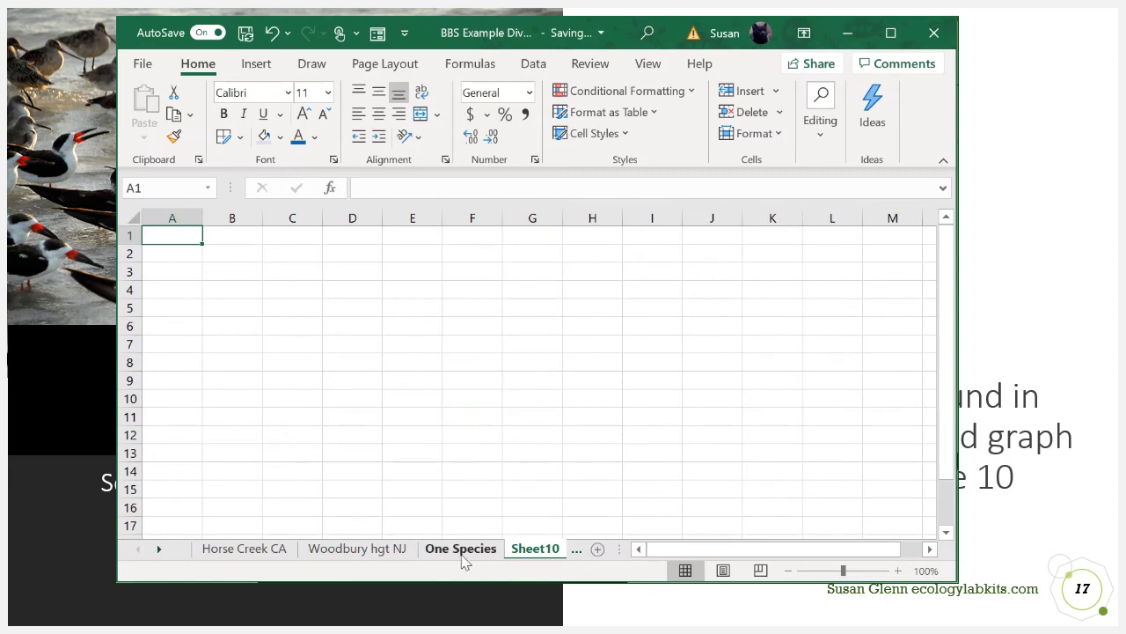
pyautogui.click(577, 548)
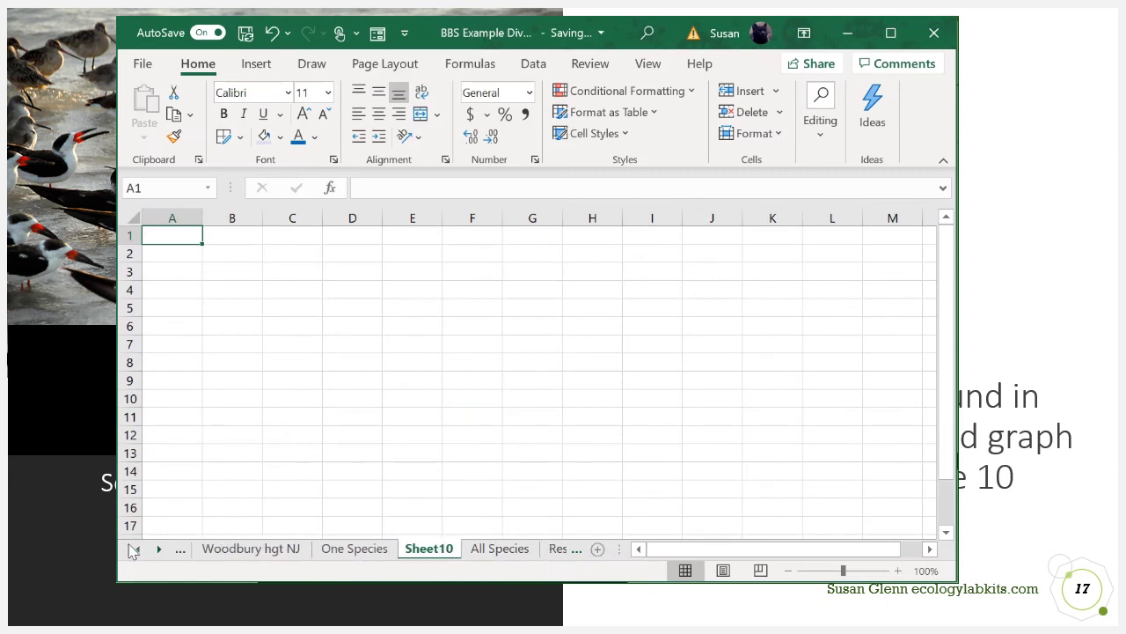
pyautogui.click(158, 548)
pyautogui.click(158, 549)
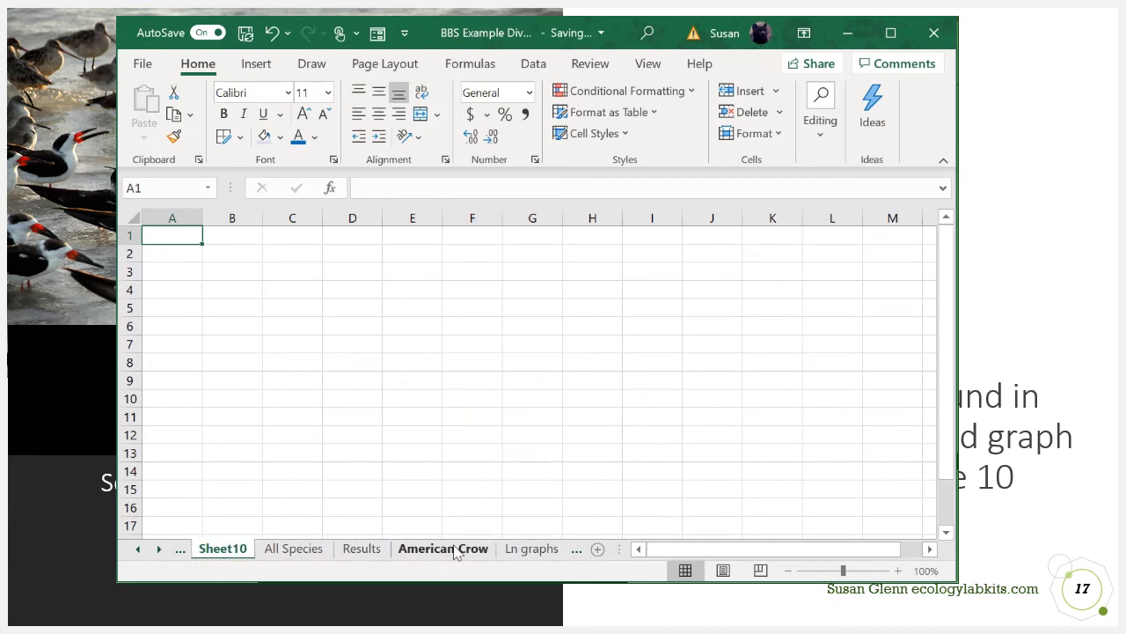
pyautogui.click(454, 550)
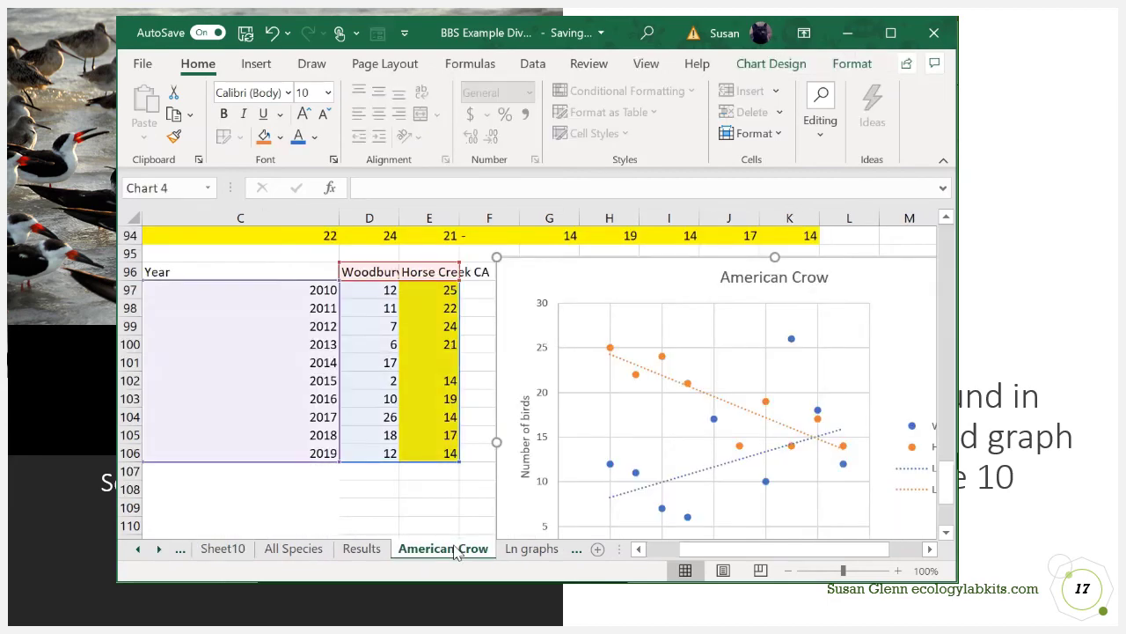
# Step: Examine the American Crow trend chart, its legend and trendlines, and the yearly Woodbury and Horse Creek counts behind it
pyautogui.click(929, 549)
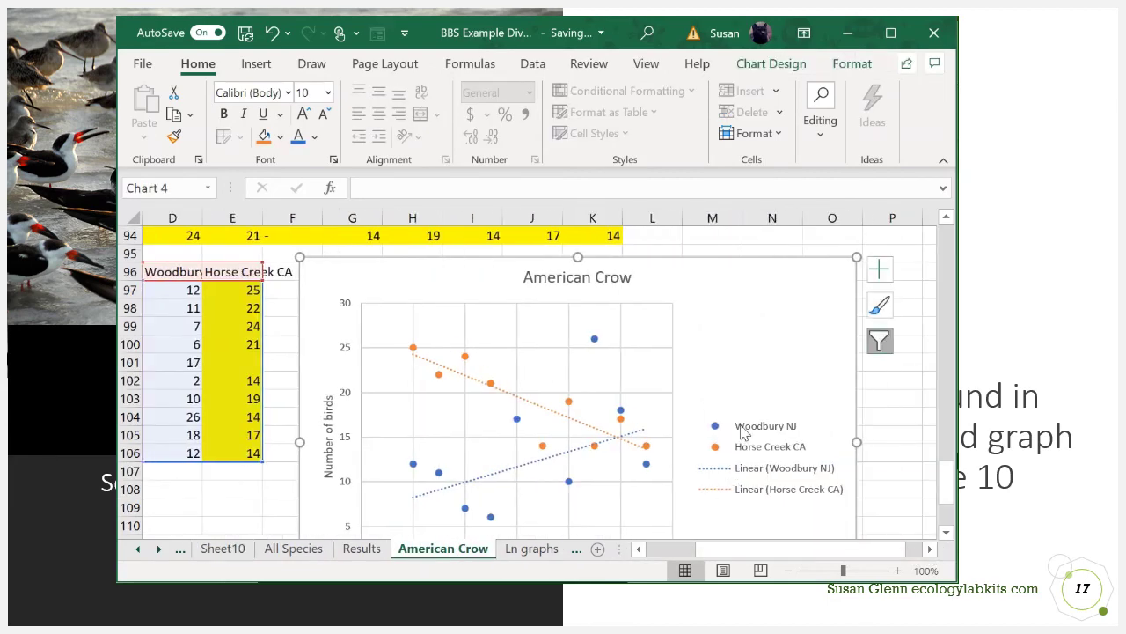
pyautogui.scroll(-1, 735, 444)
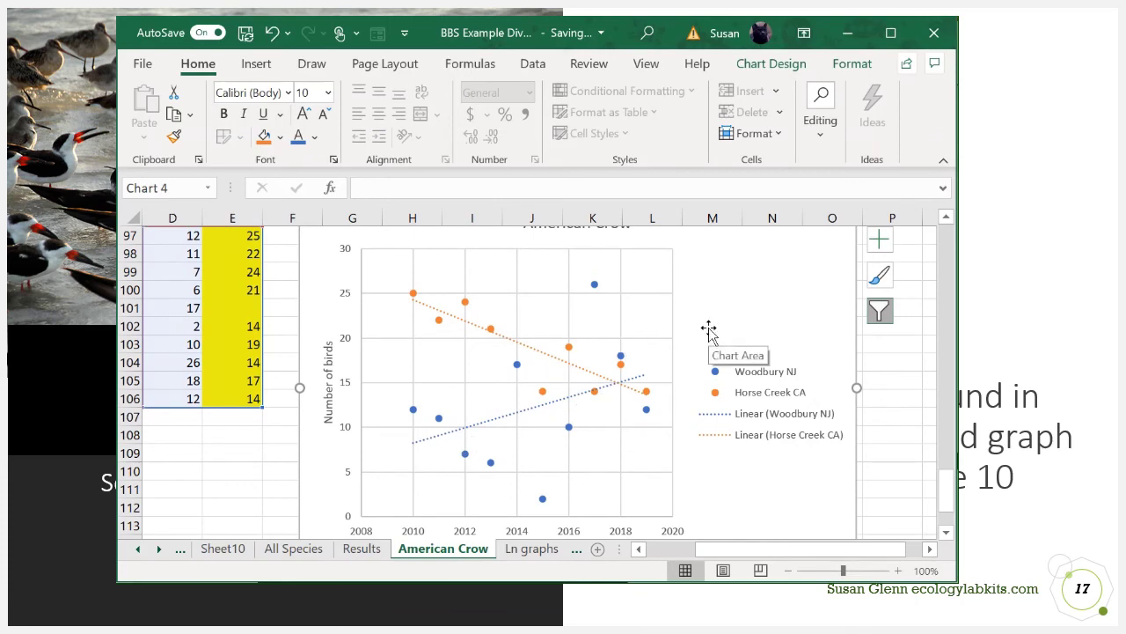
pyautogui.click(640, 549)
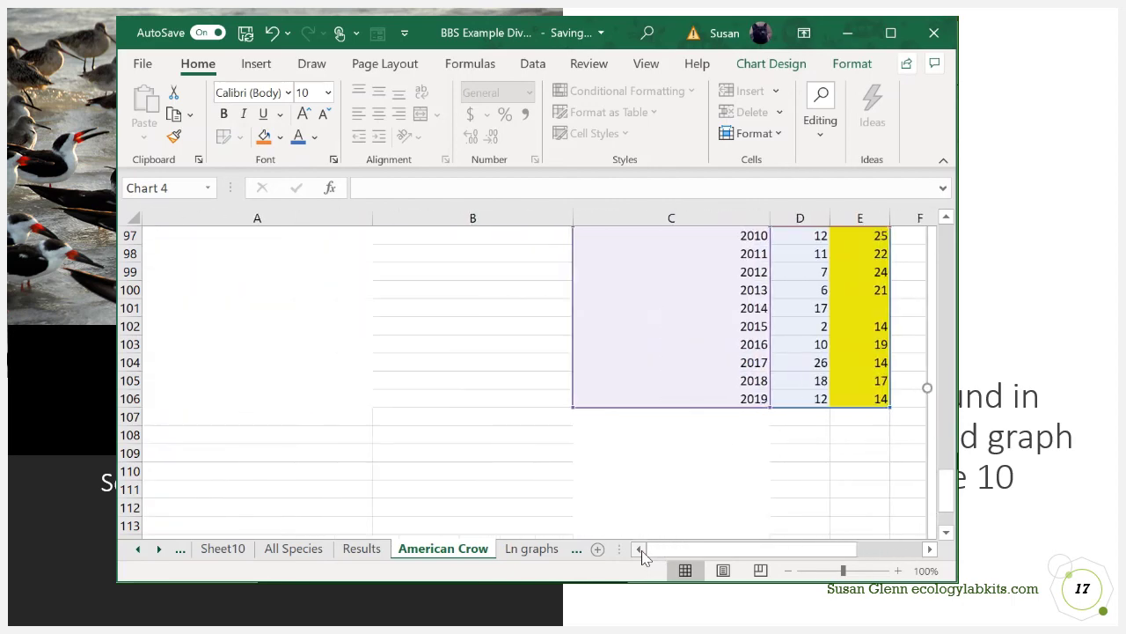
pyautogui.scroll(1, 501, 358)
pyautogui.scroll(3, 500, 358)
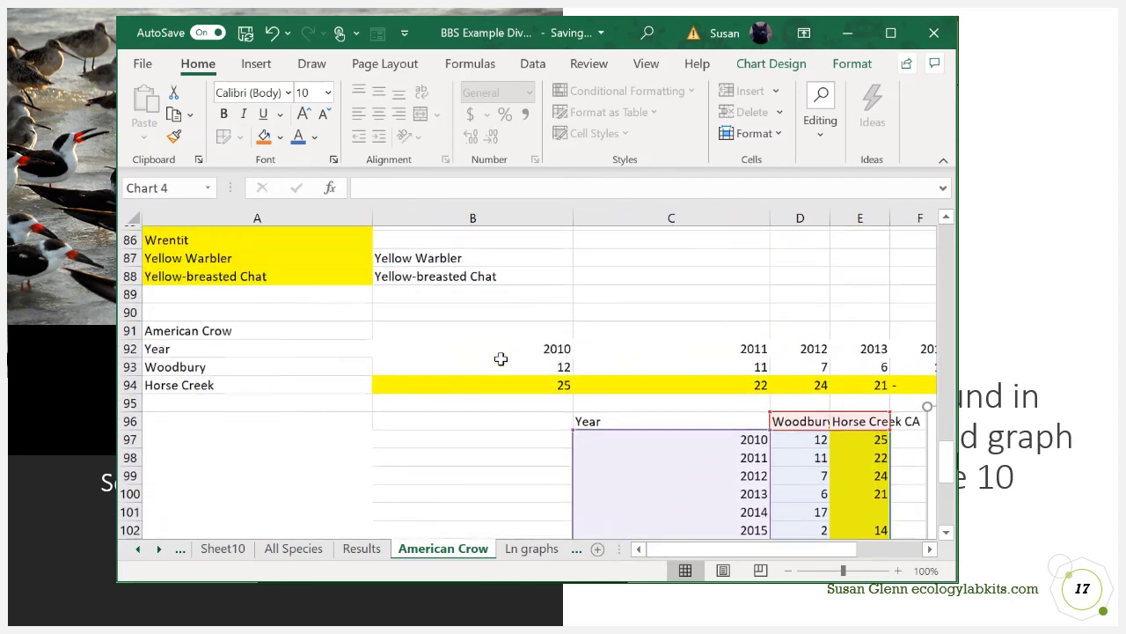
pyautogui.scroll(-2, 487, 403)
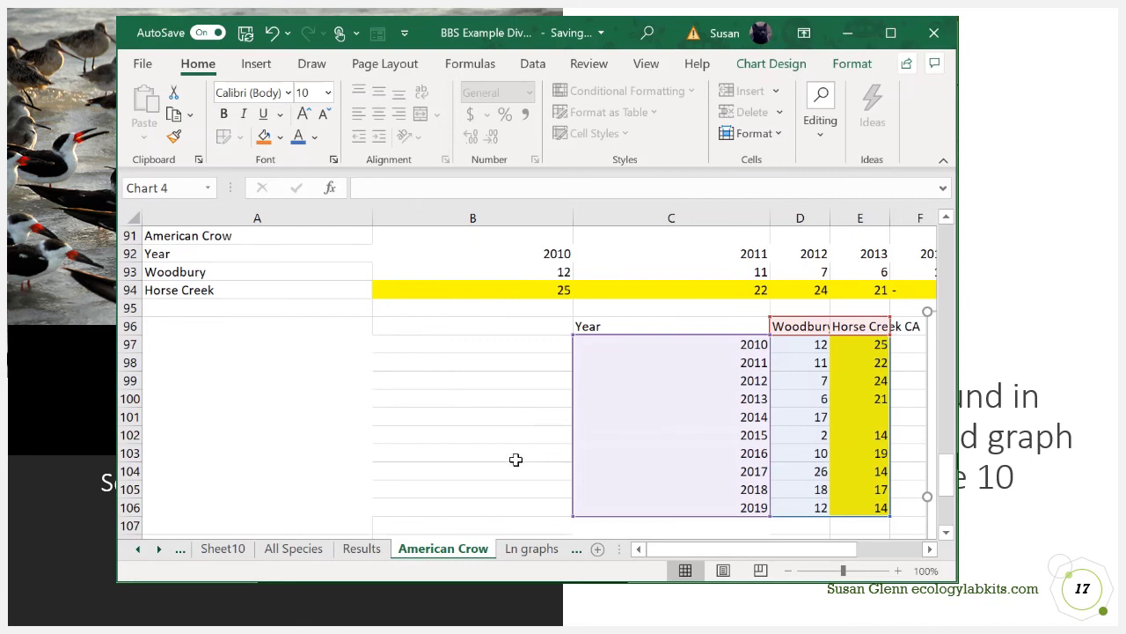
pyautogui.scroll(1, 451, 434)
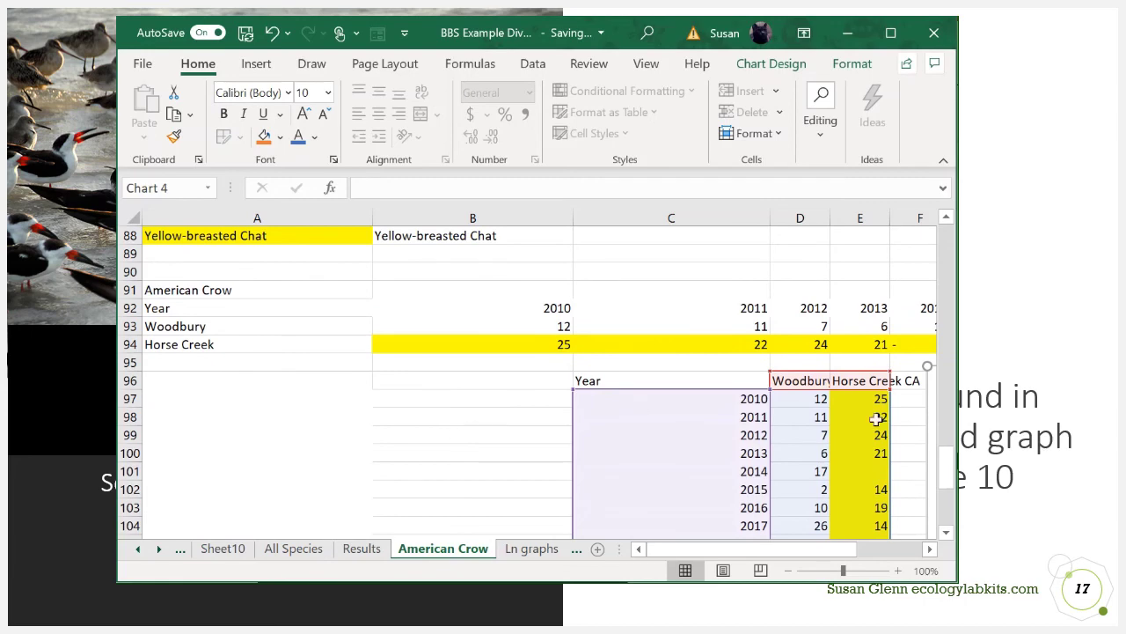
pyautogui.scroll(-2, 877, 421)
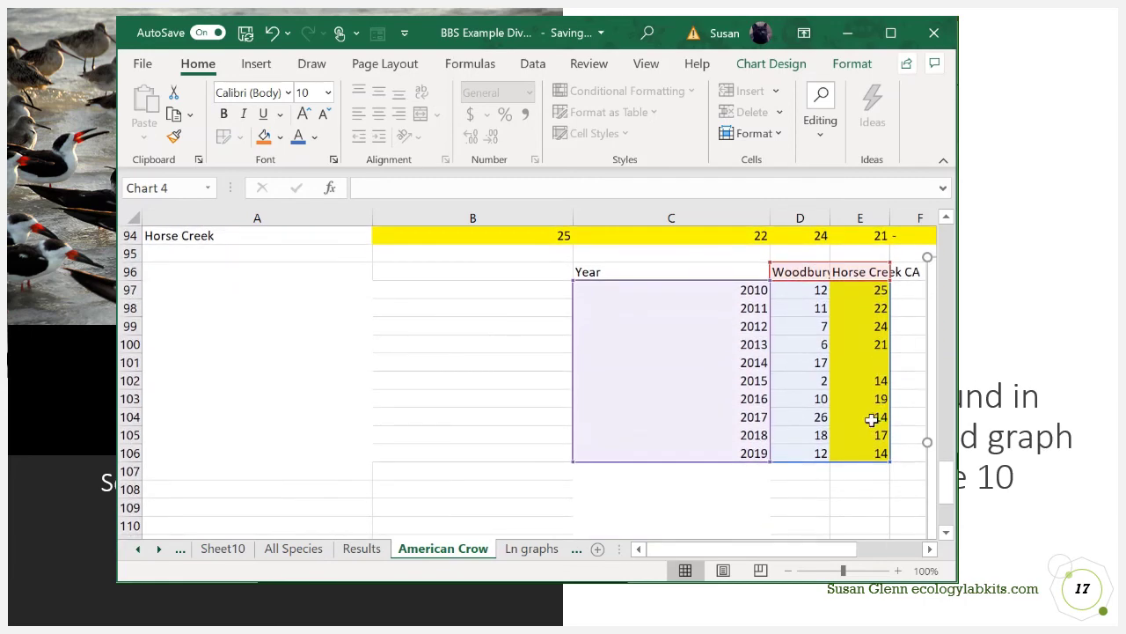